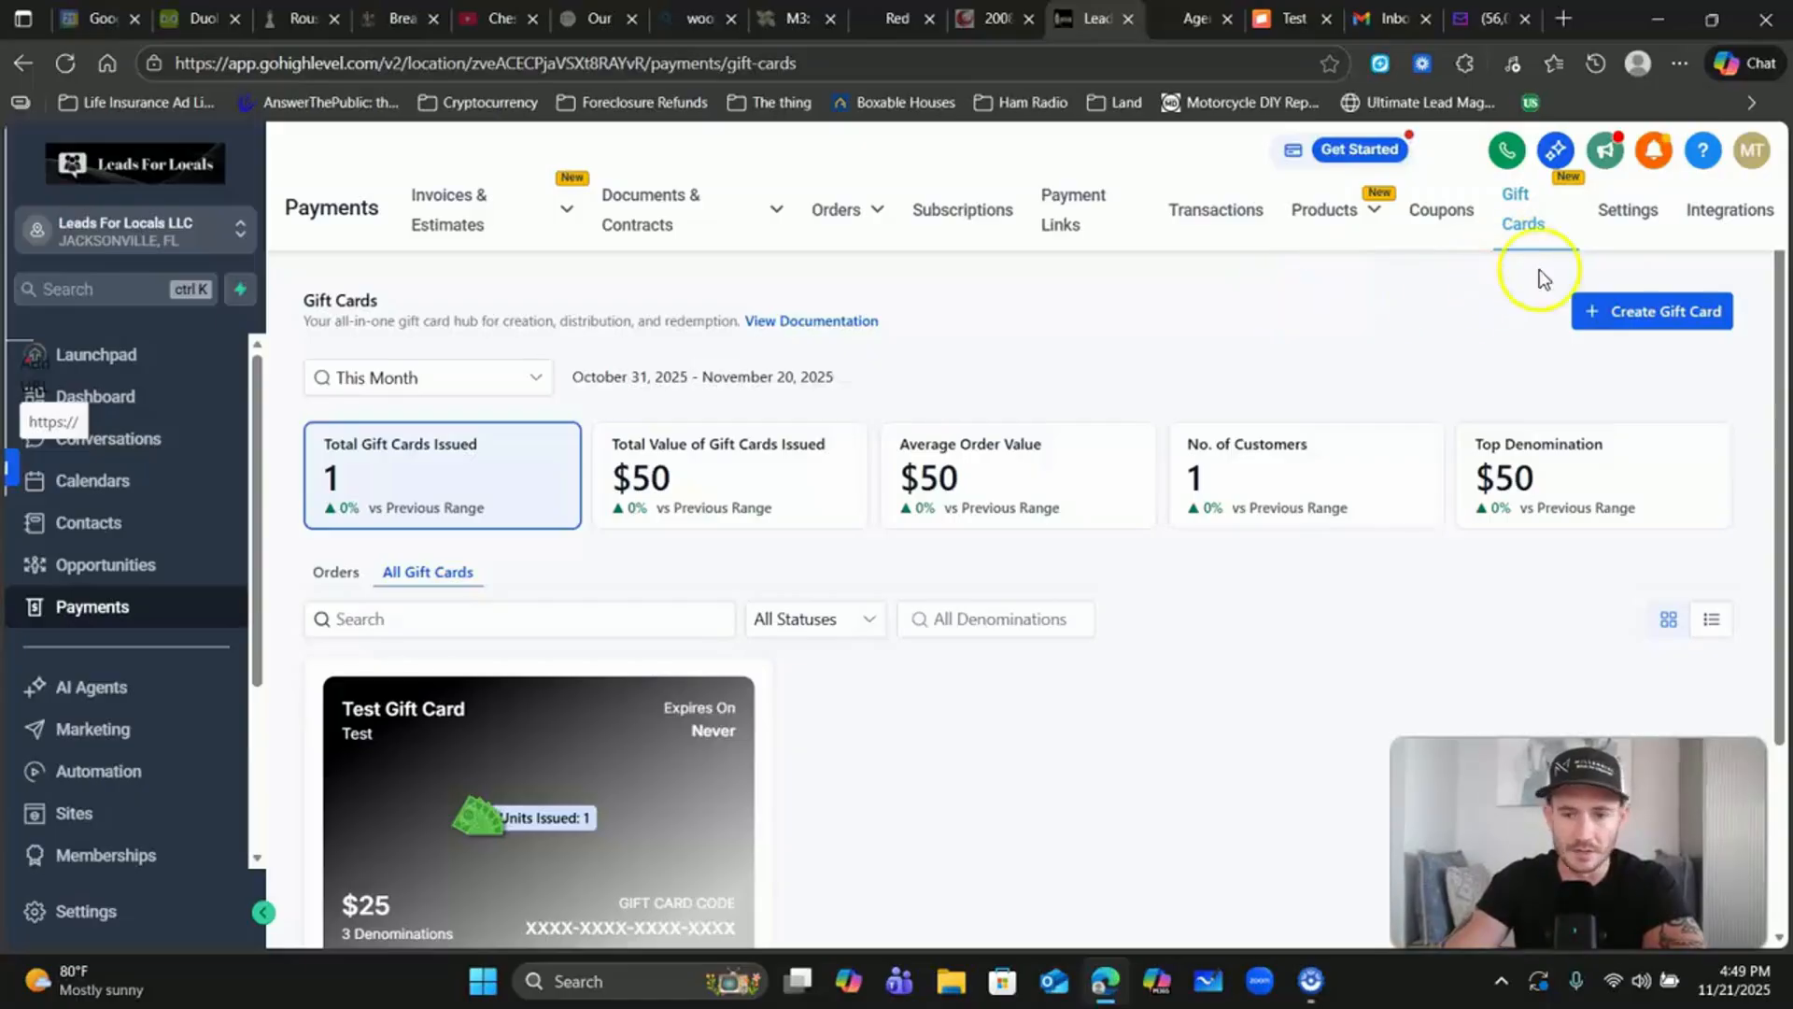
Step: Start a new gift card named Test Gift Card 2 with the description Test
click(1639, 318)
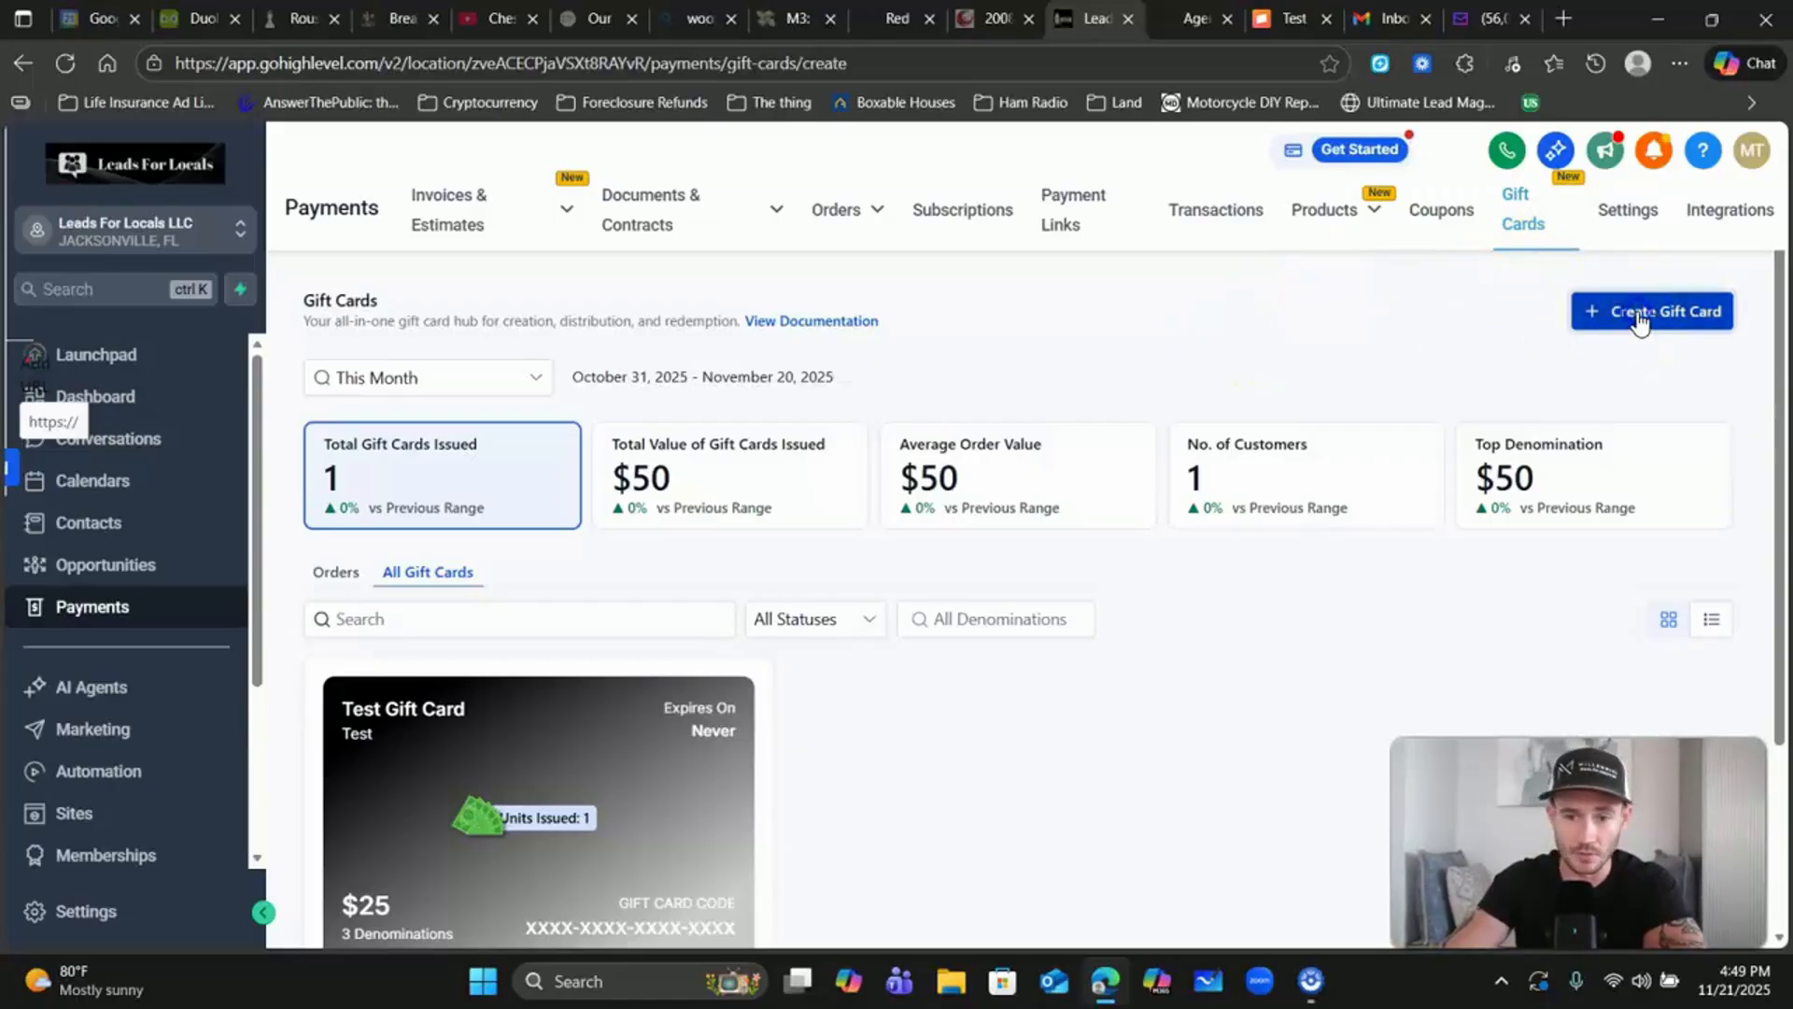
click(509, 407)
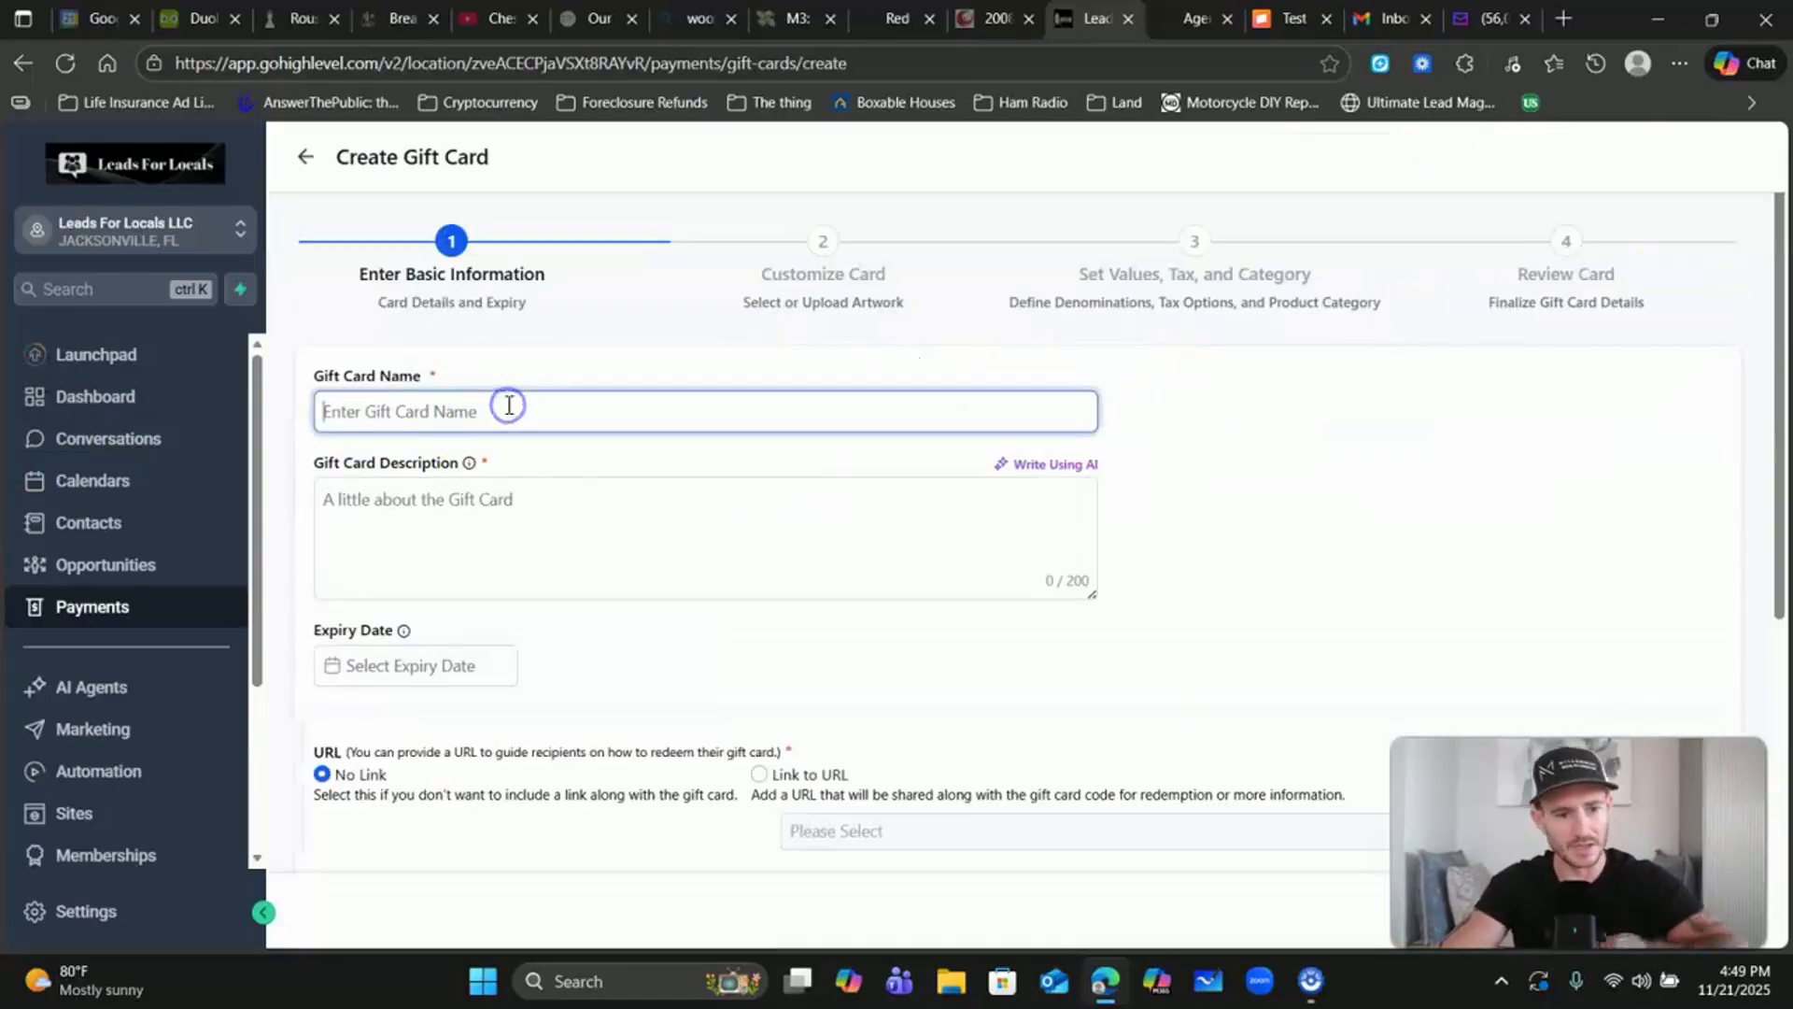
text(Test G)
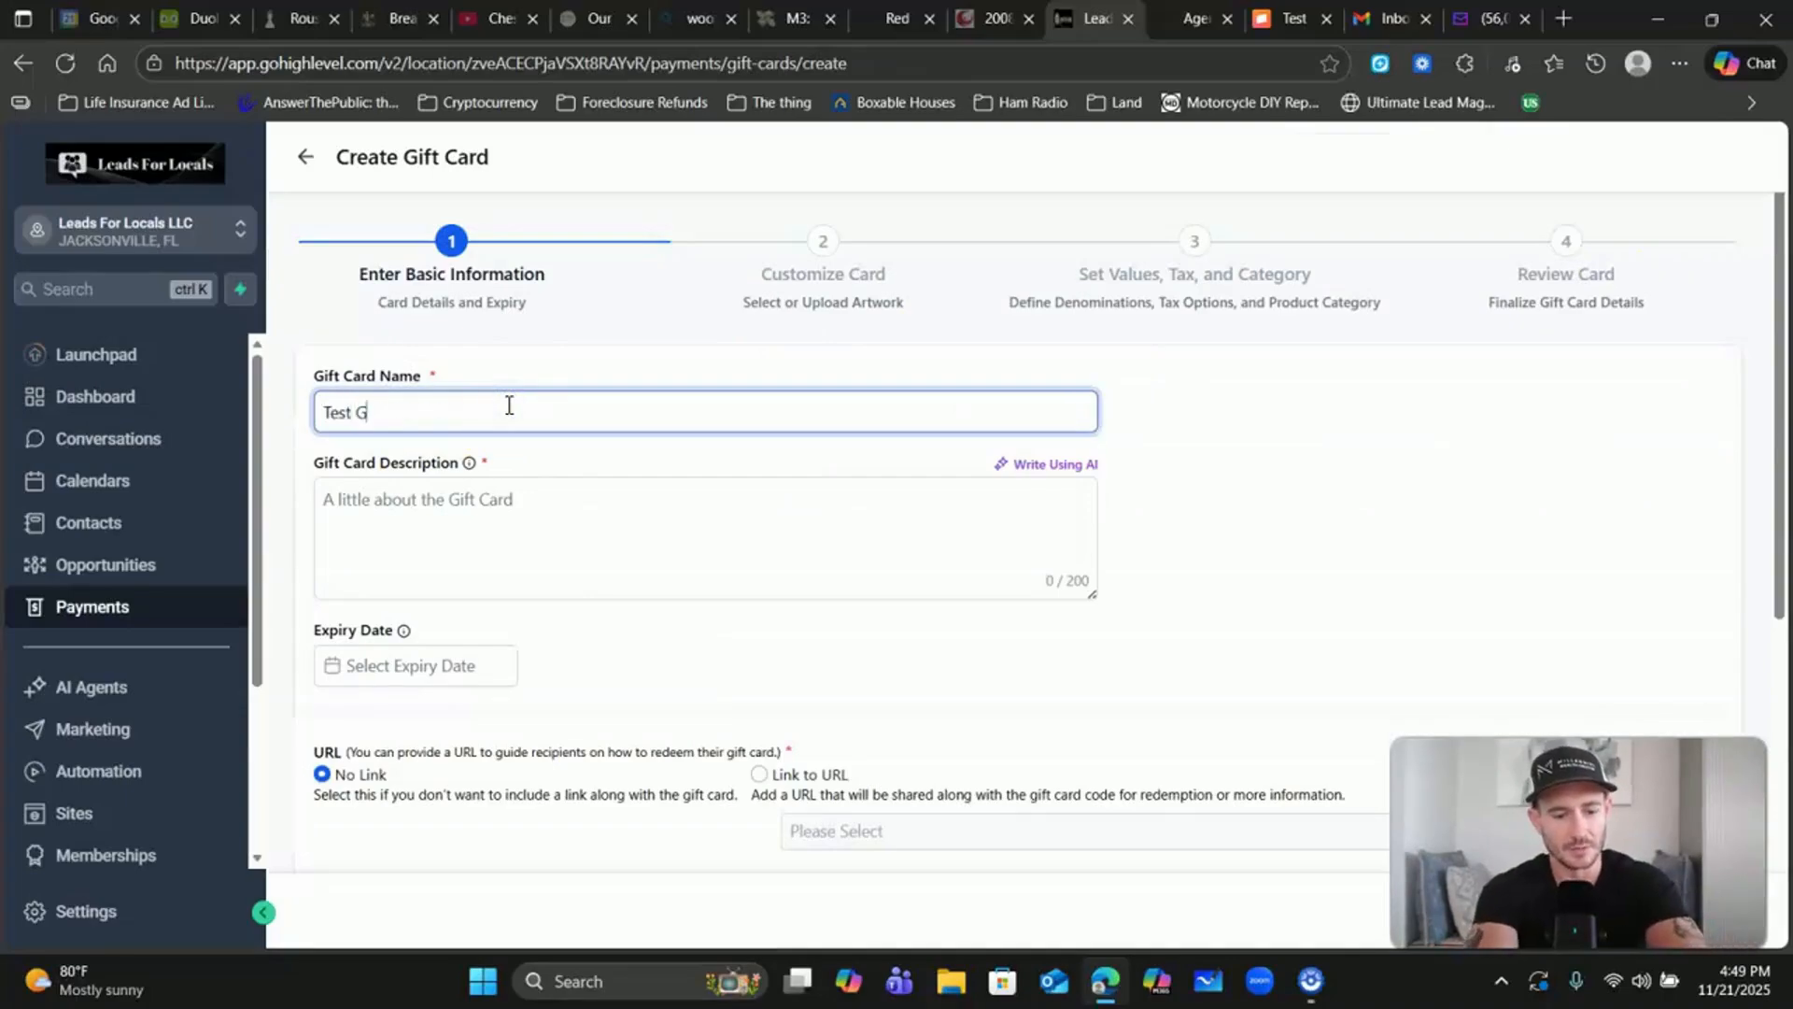
text(ift Card 2)
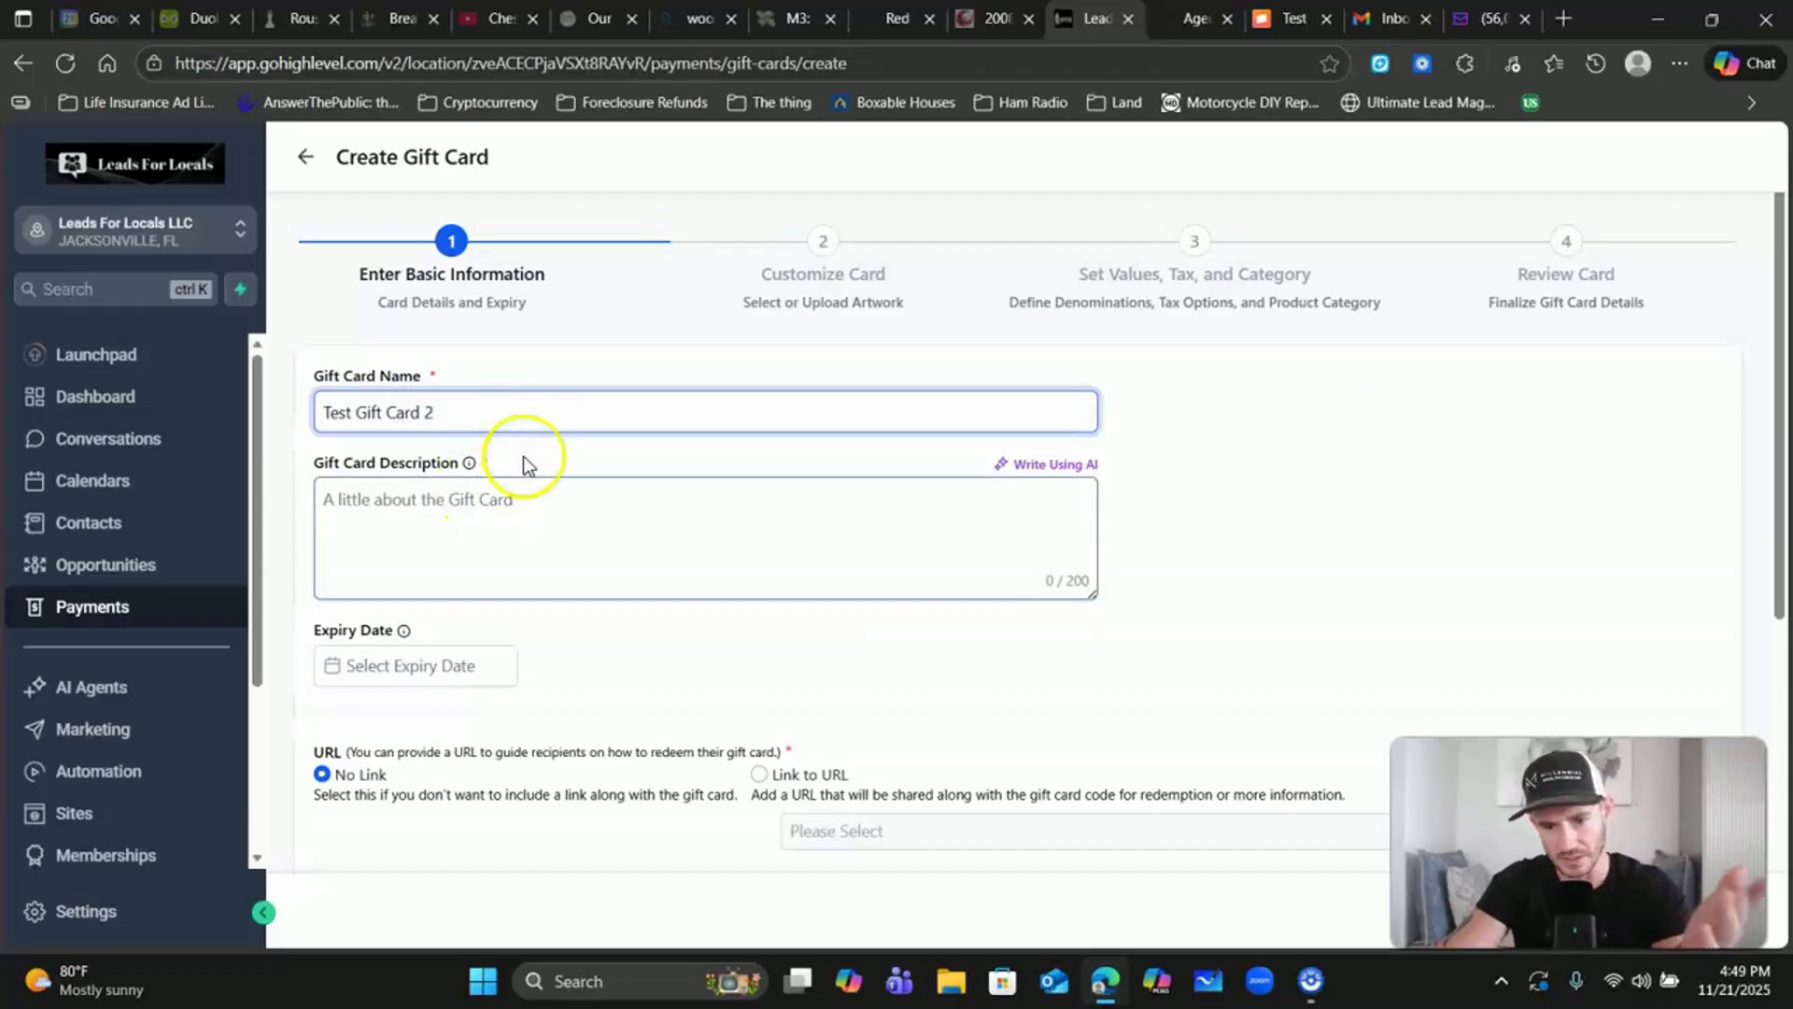
click(481, 516)
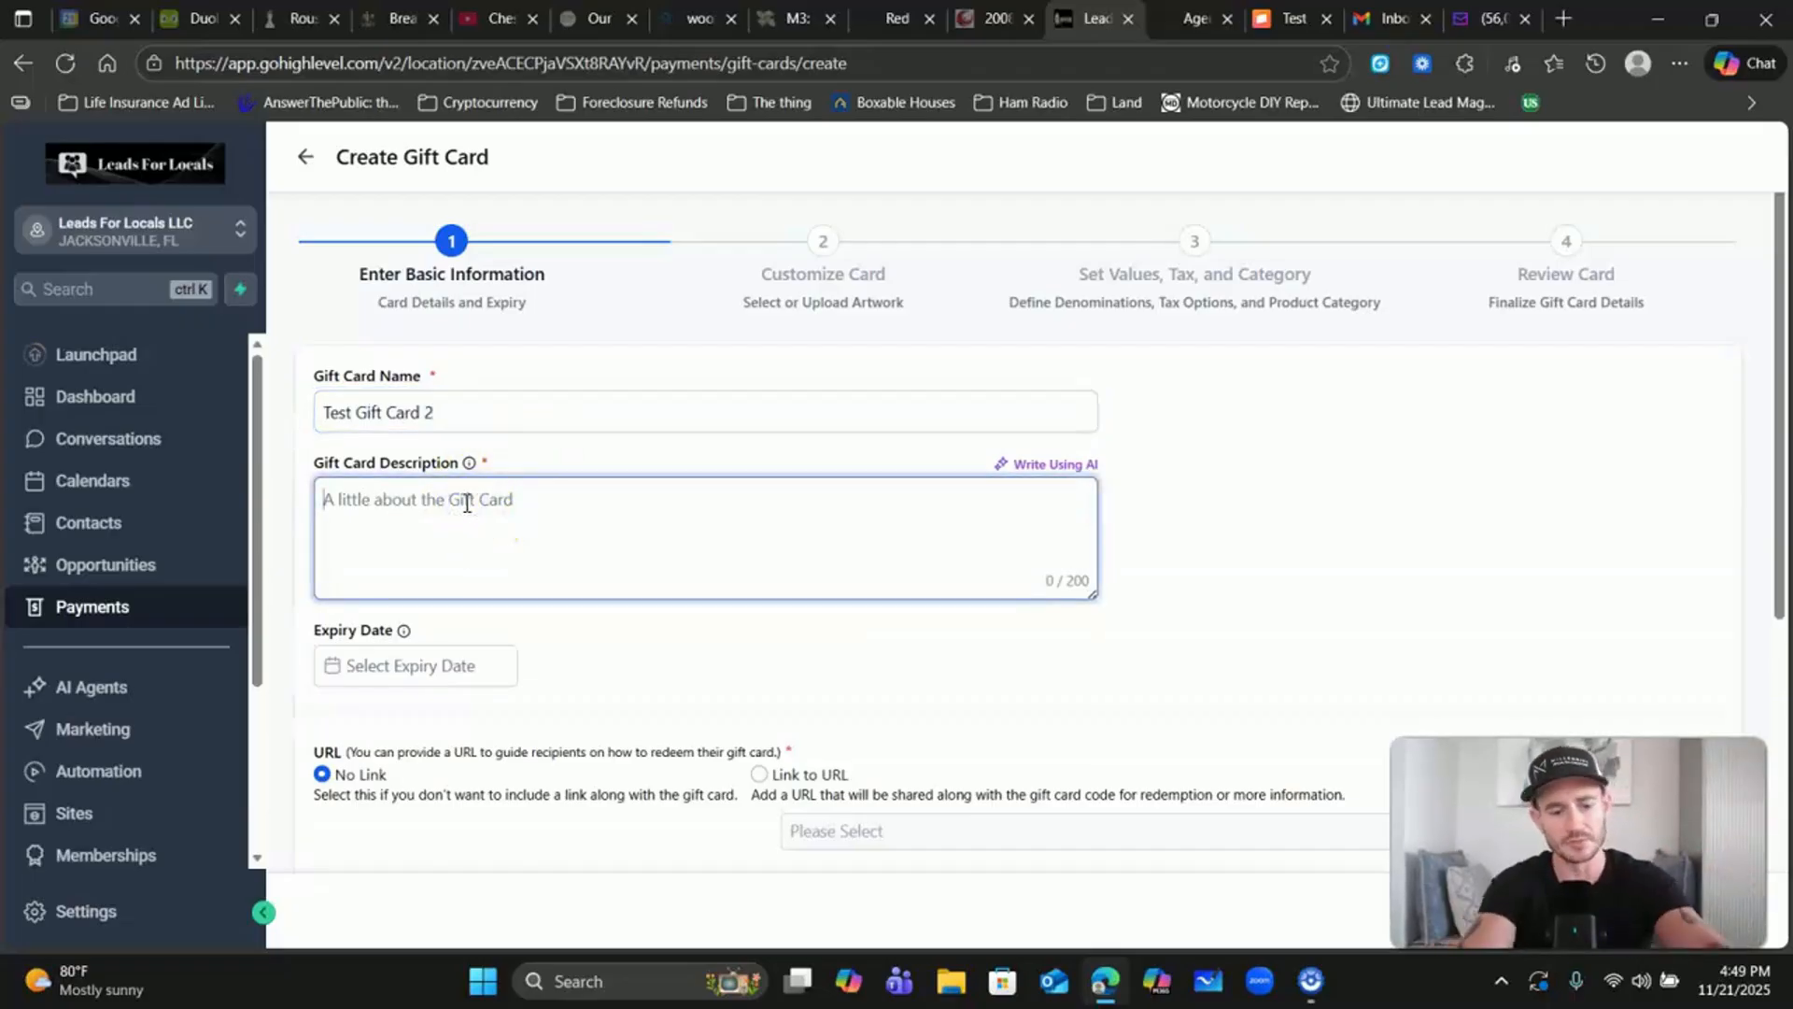
text(Test)
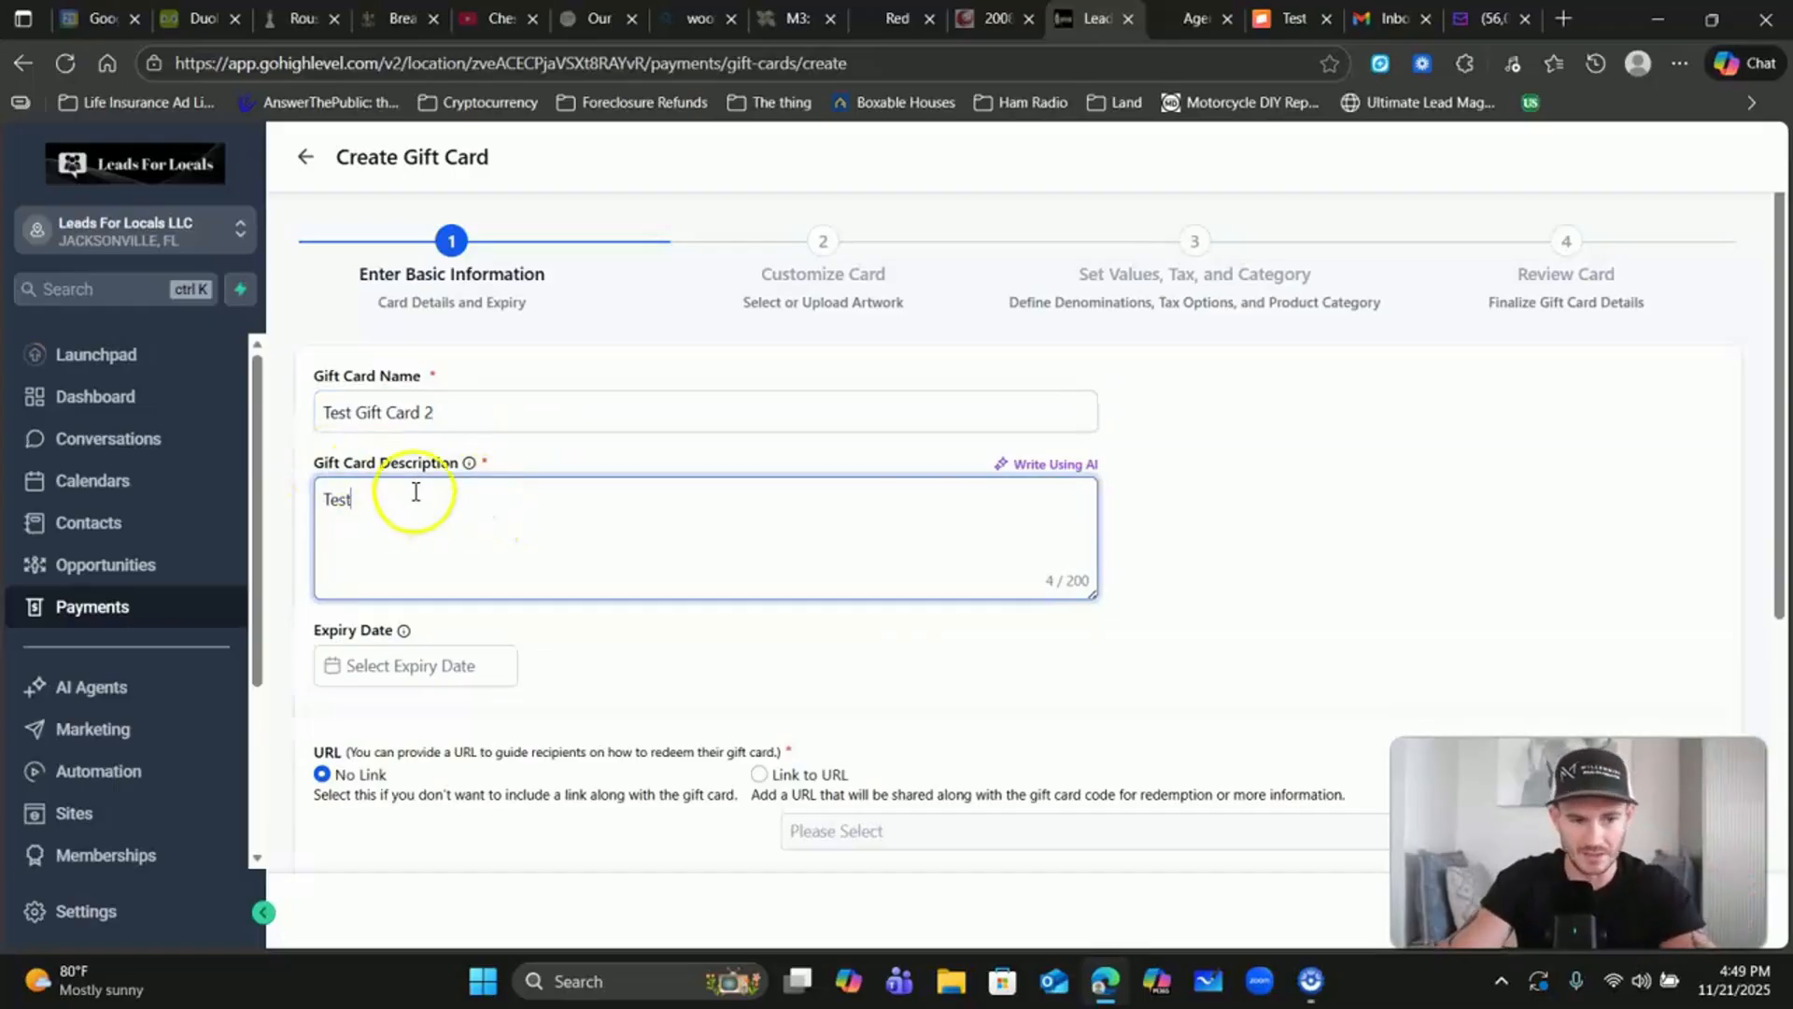
scroll(981, 551, down, 2)
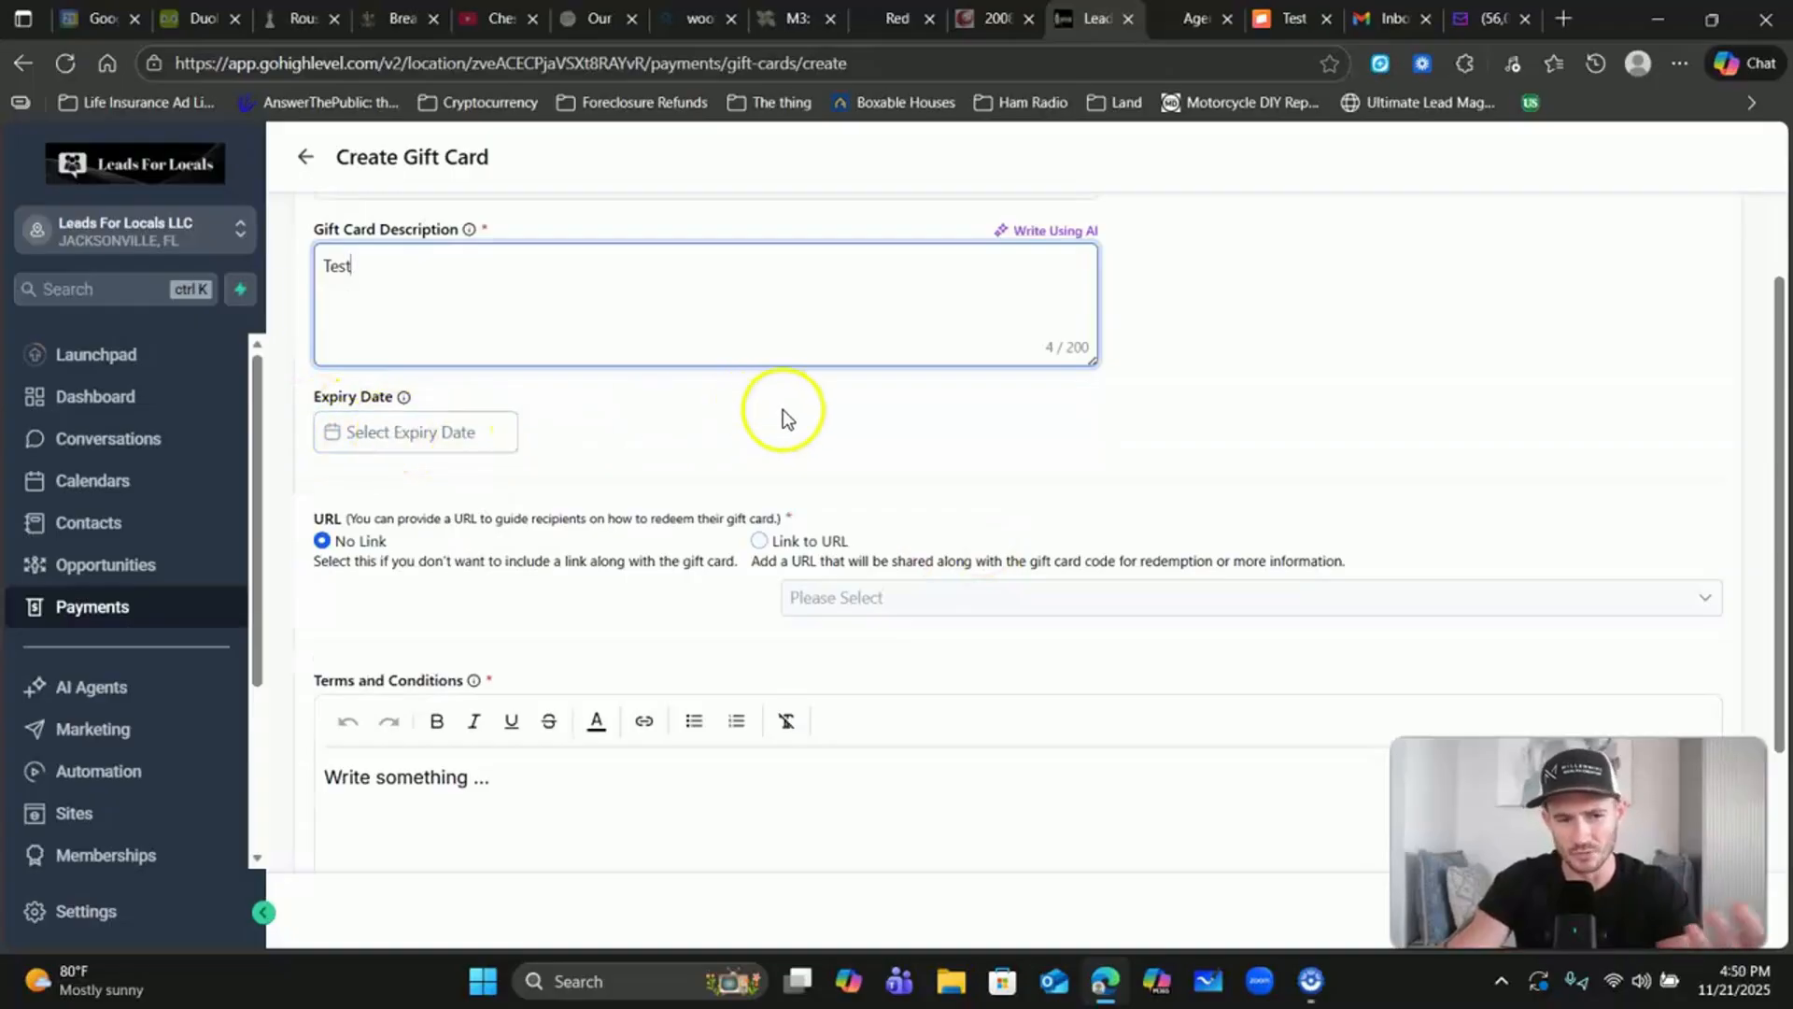
click(795, 387)
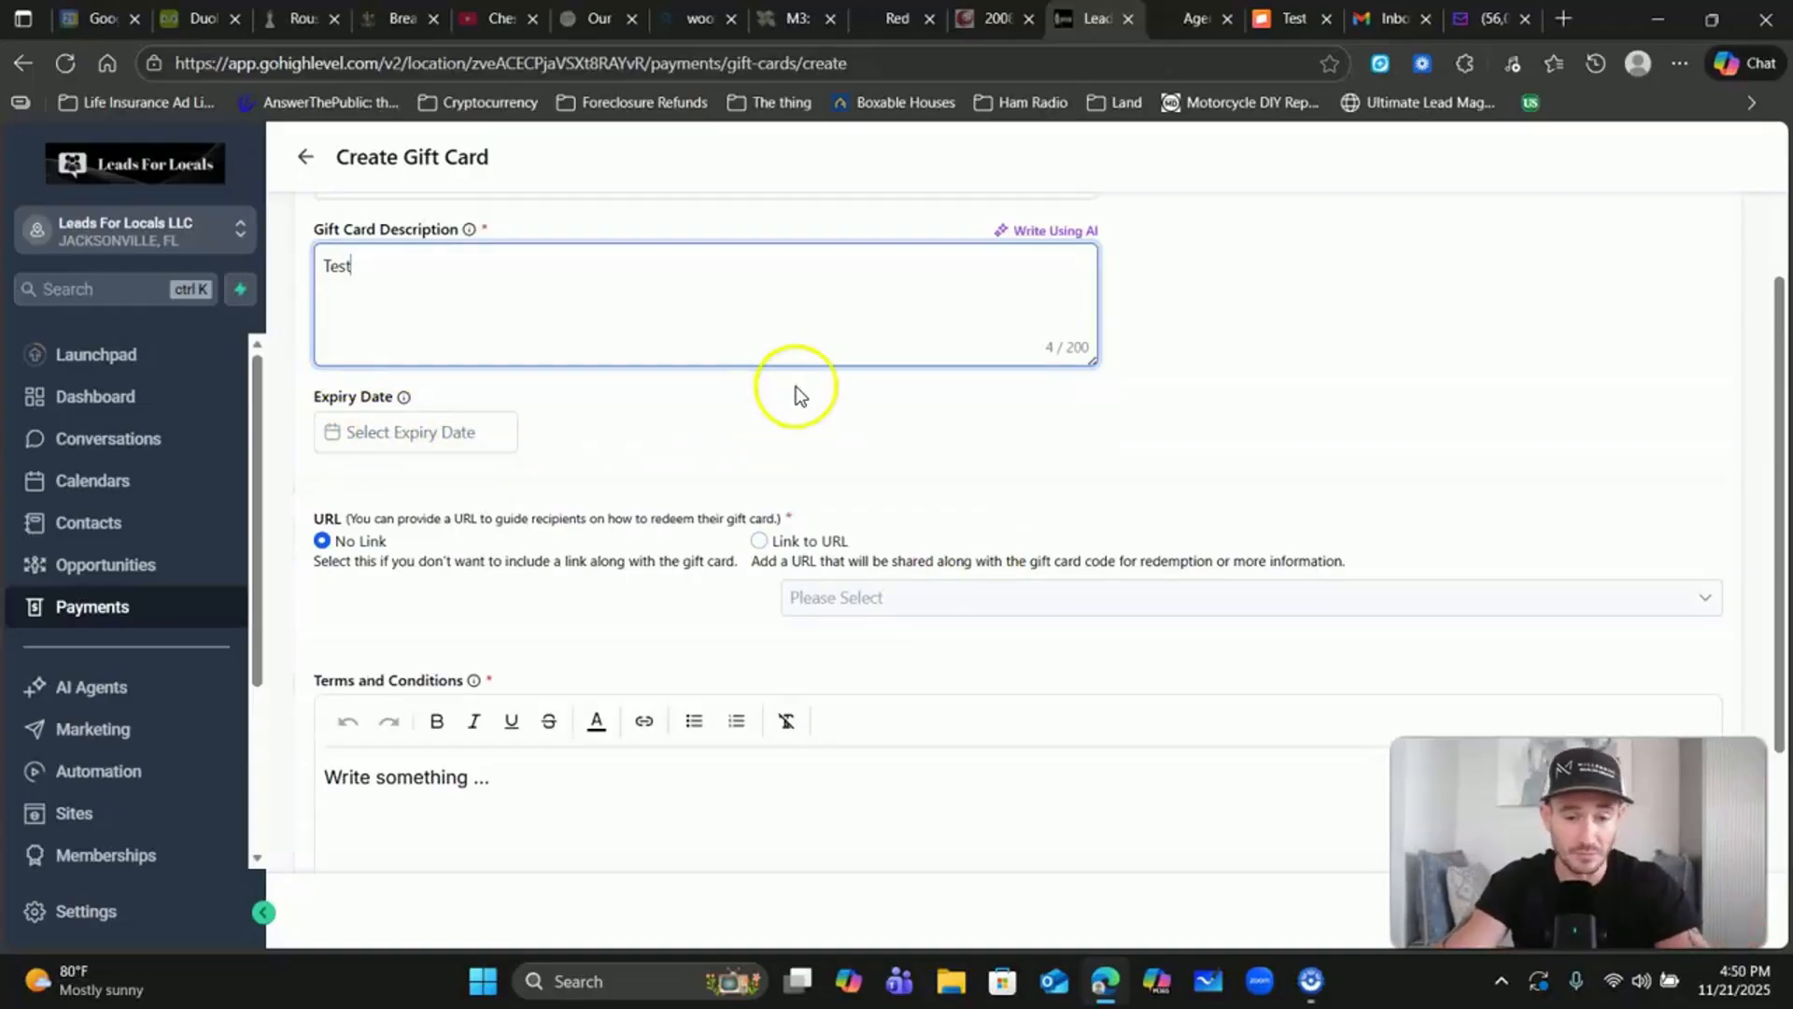
Step: Set the gift card's URL option to Link to URL and choose Leads For Locals Website as the destination
click(758, 540)
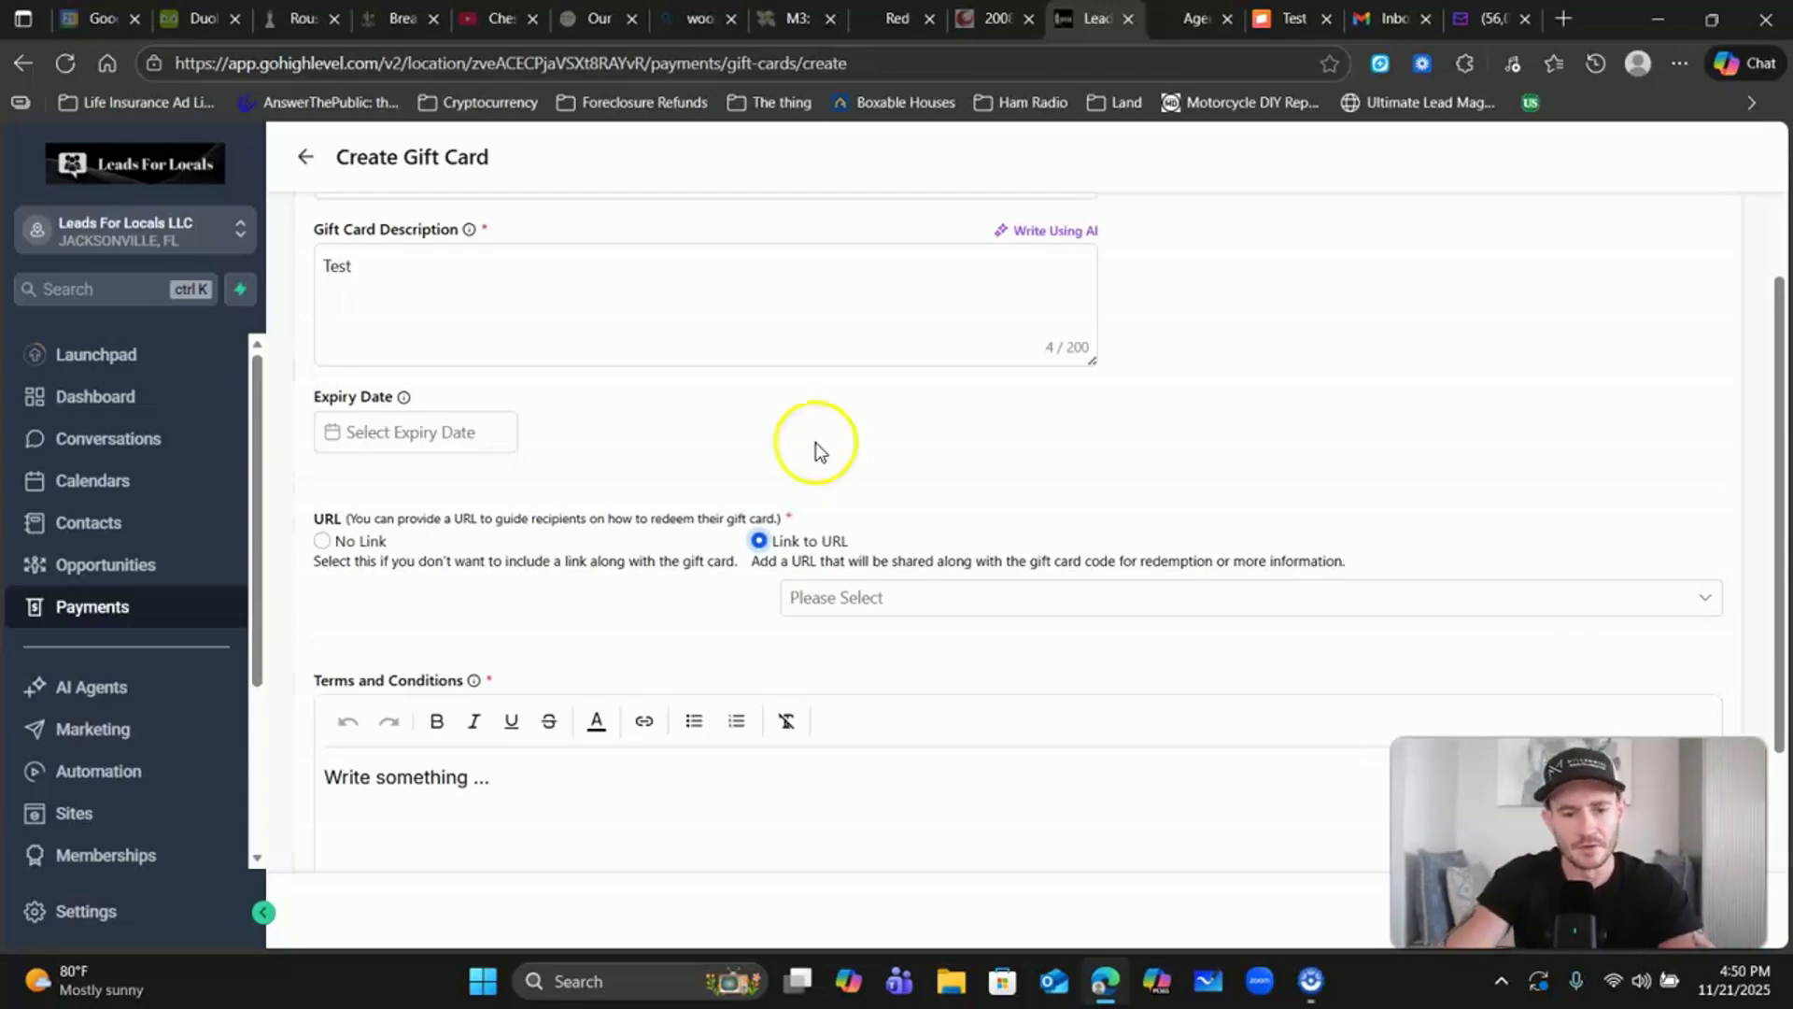
click(917, 599)
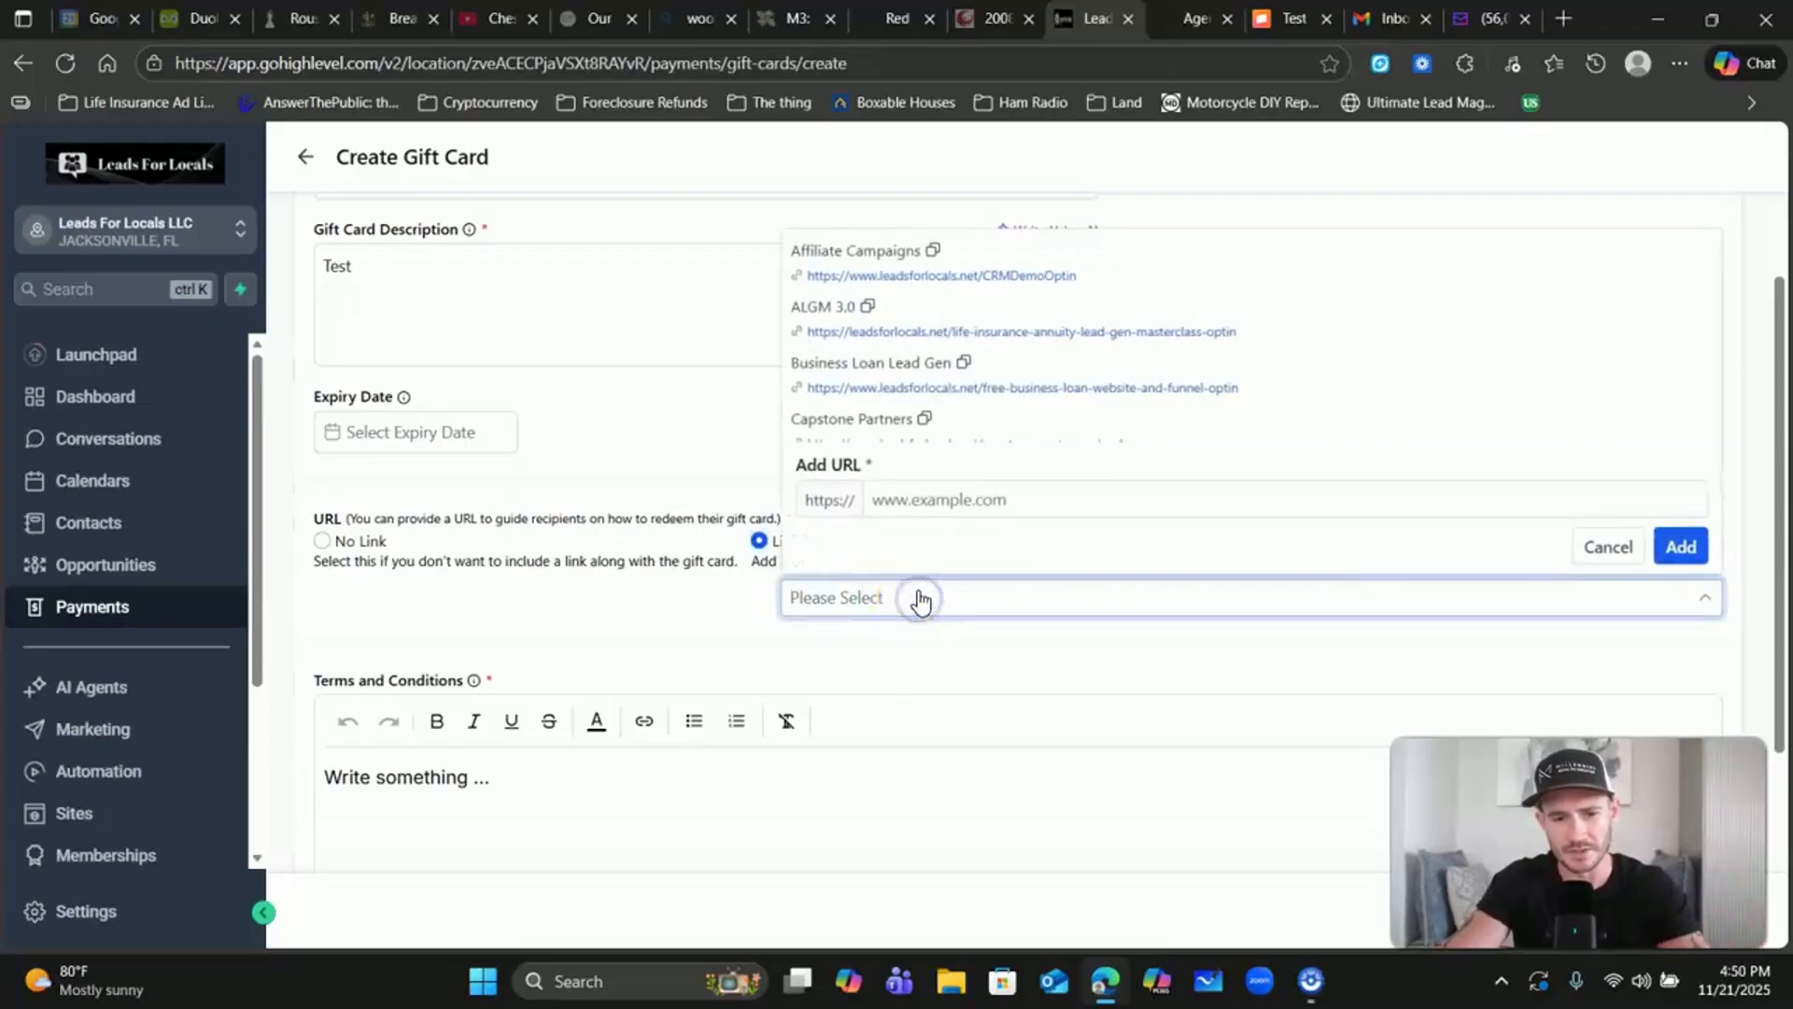
scroll(976, 308, down, 1)
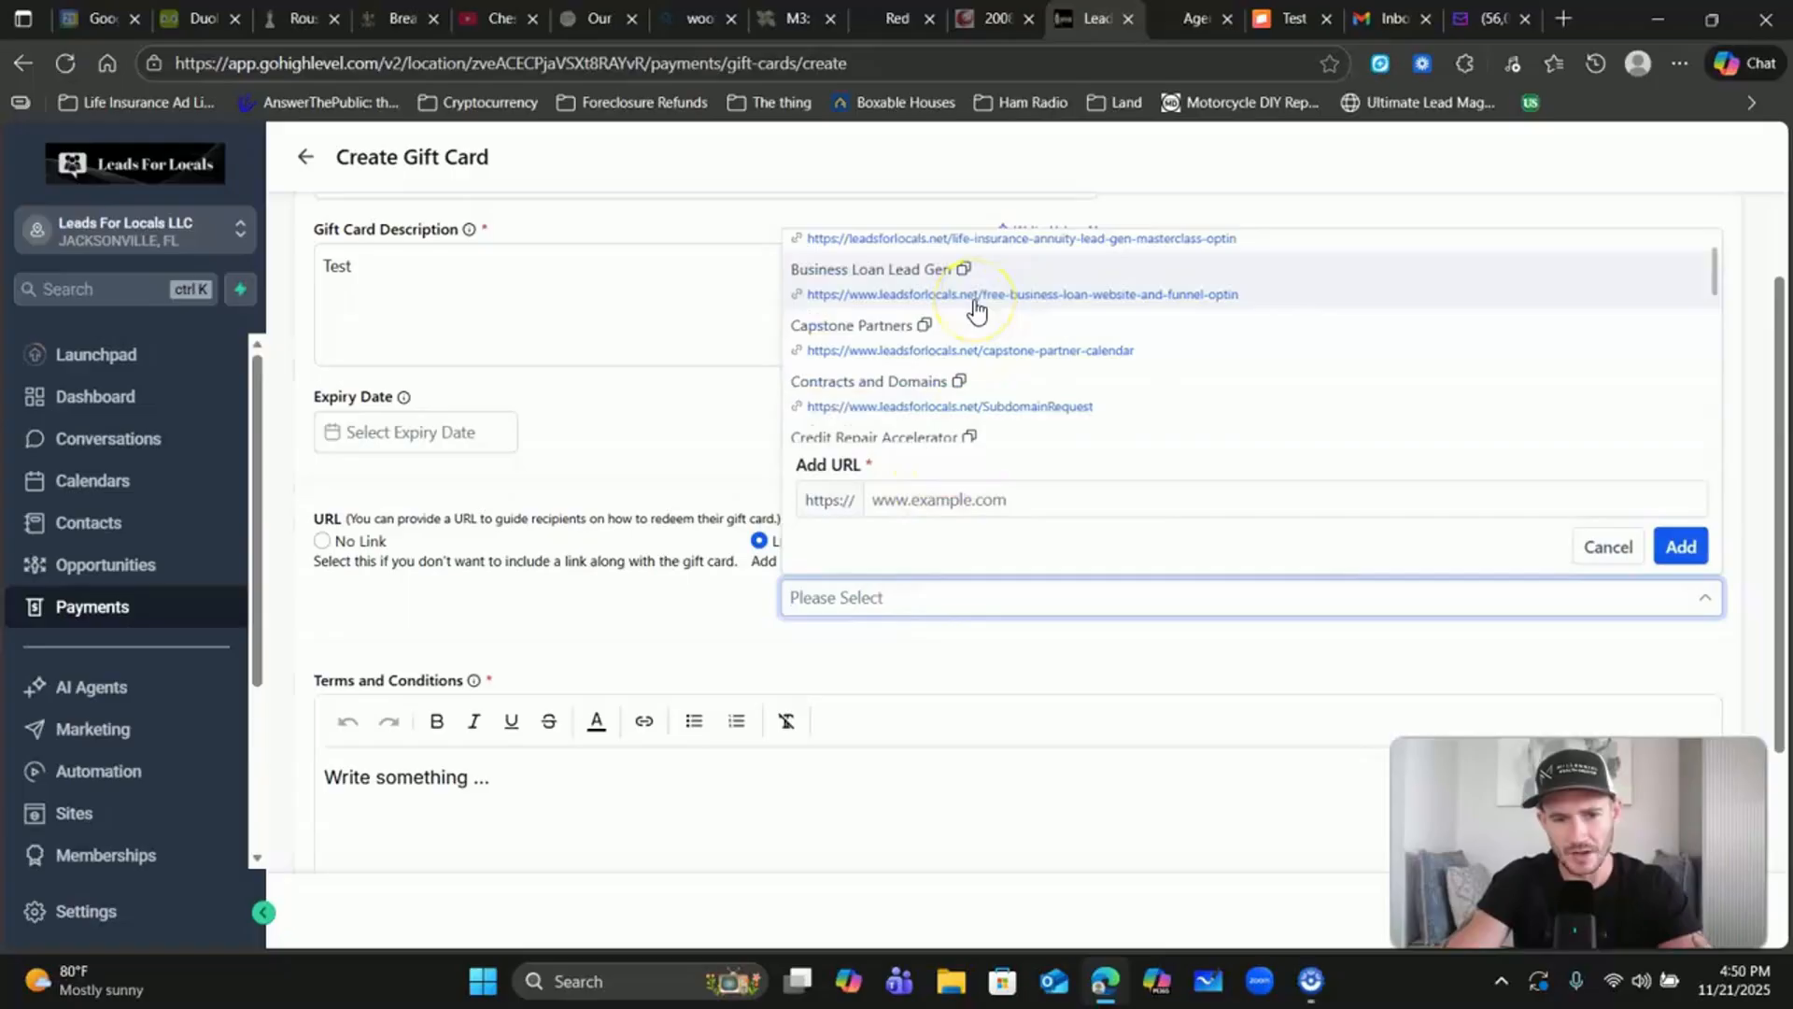
scroll(976, 308, down, 4)
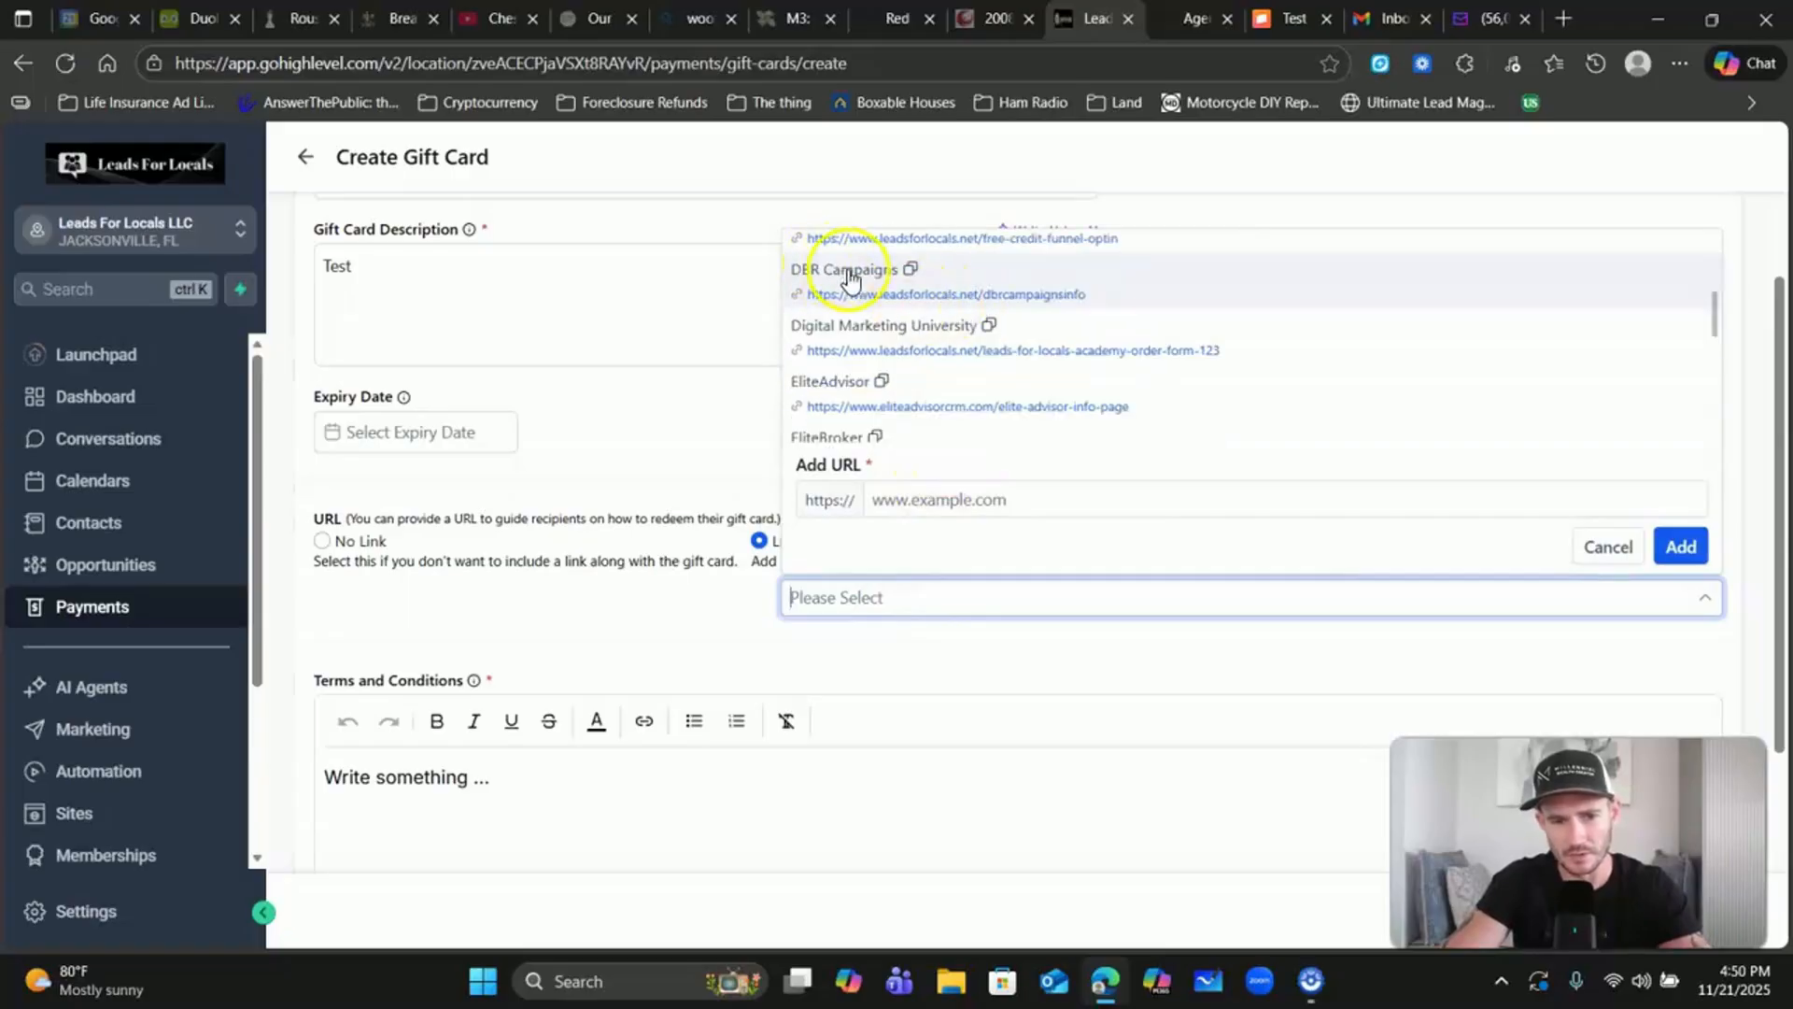
scroll(854, 285, down, 8)
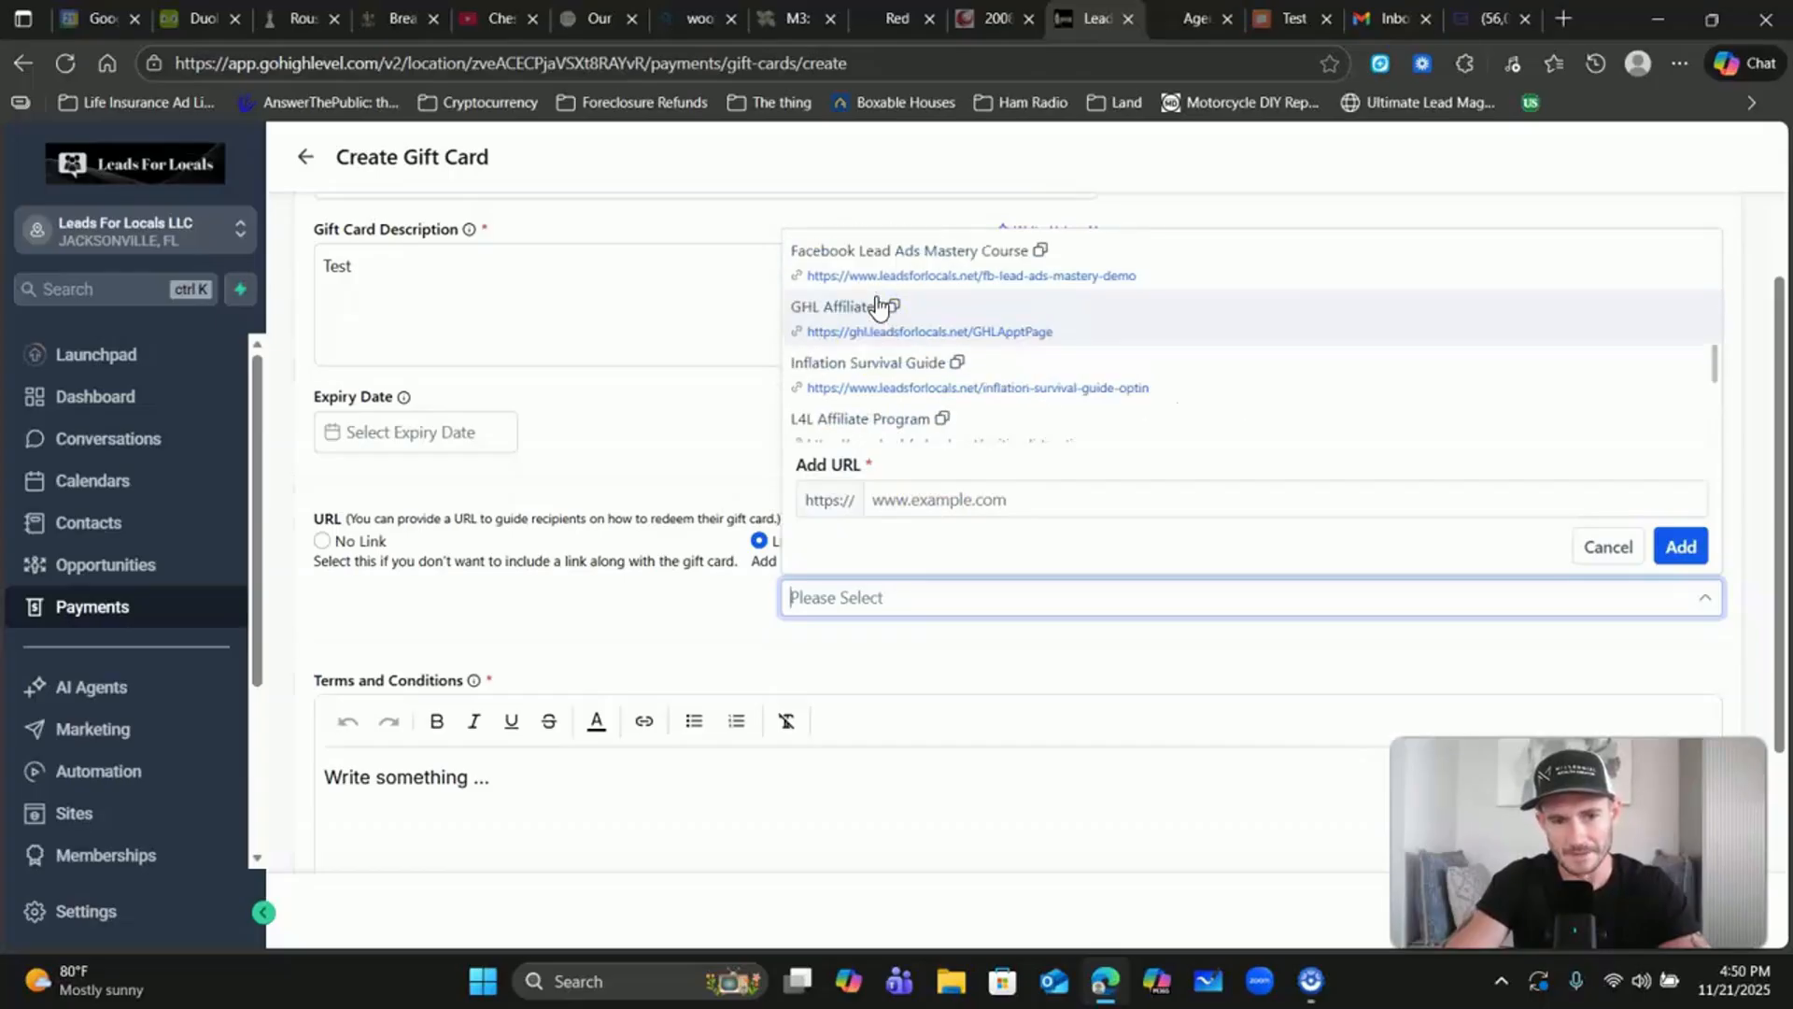
scroll(910, 397, down, 2)
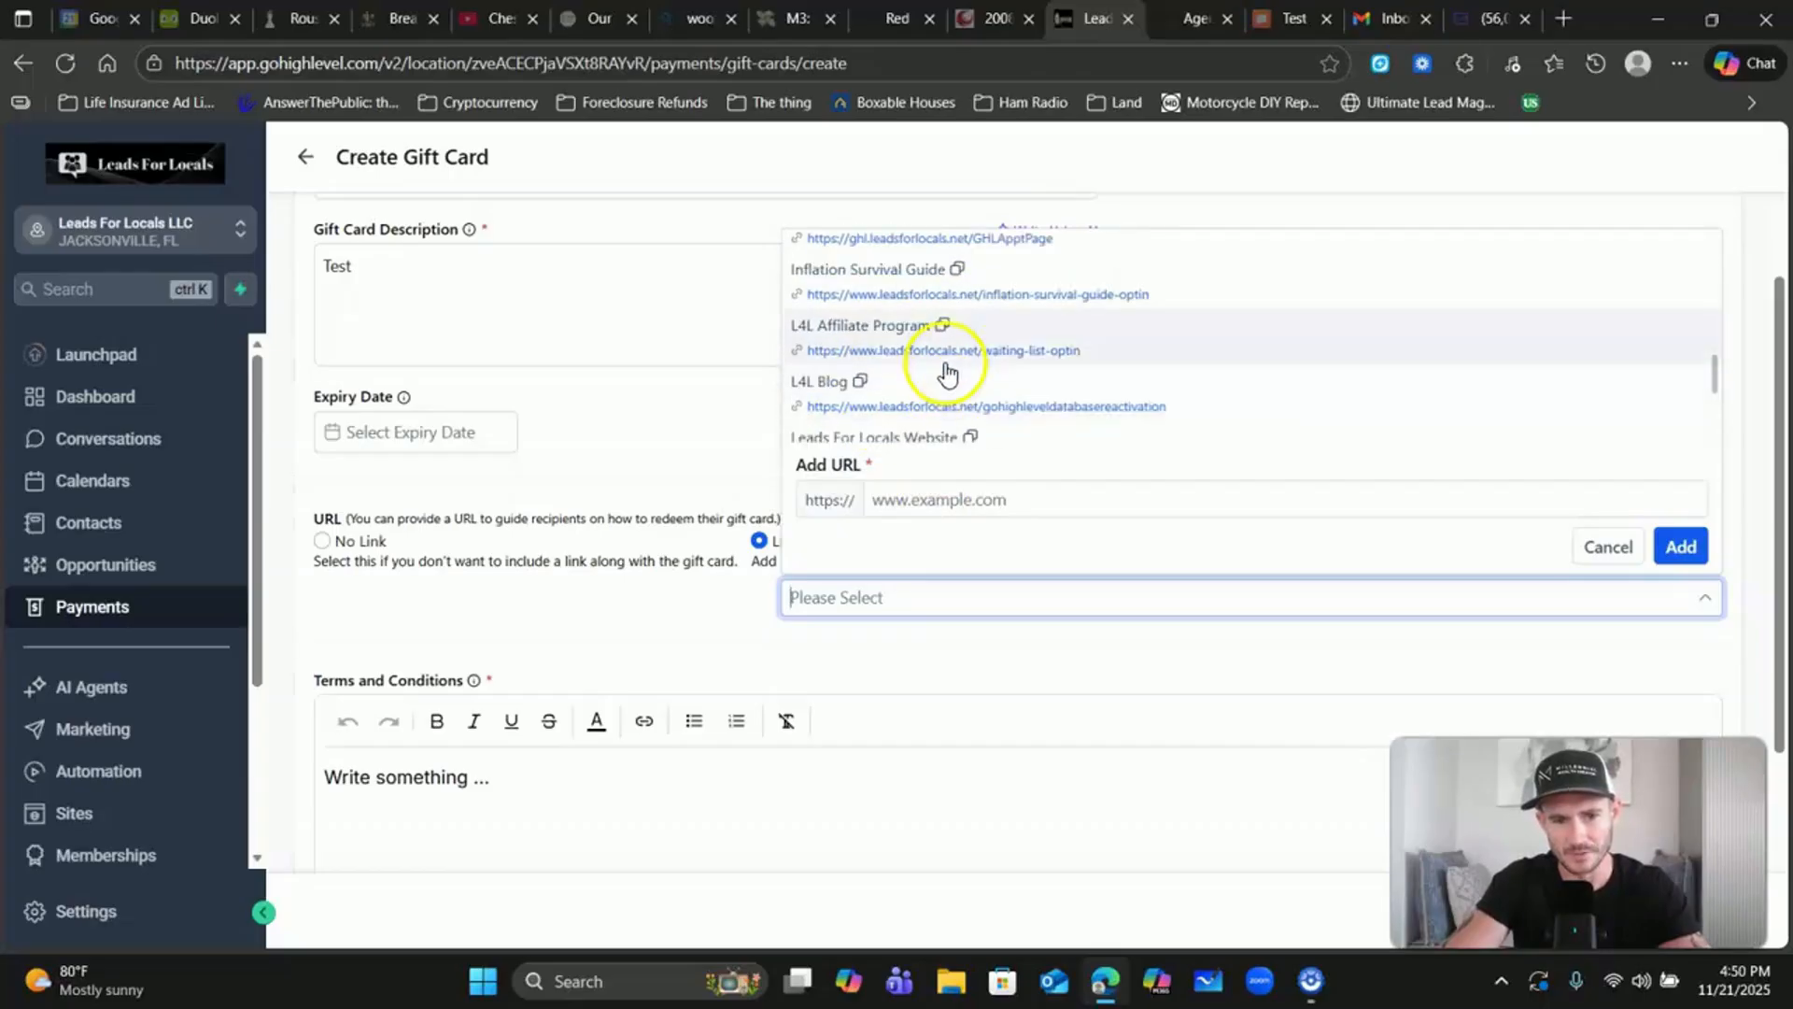
scroll(915, 374, down, 2)
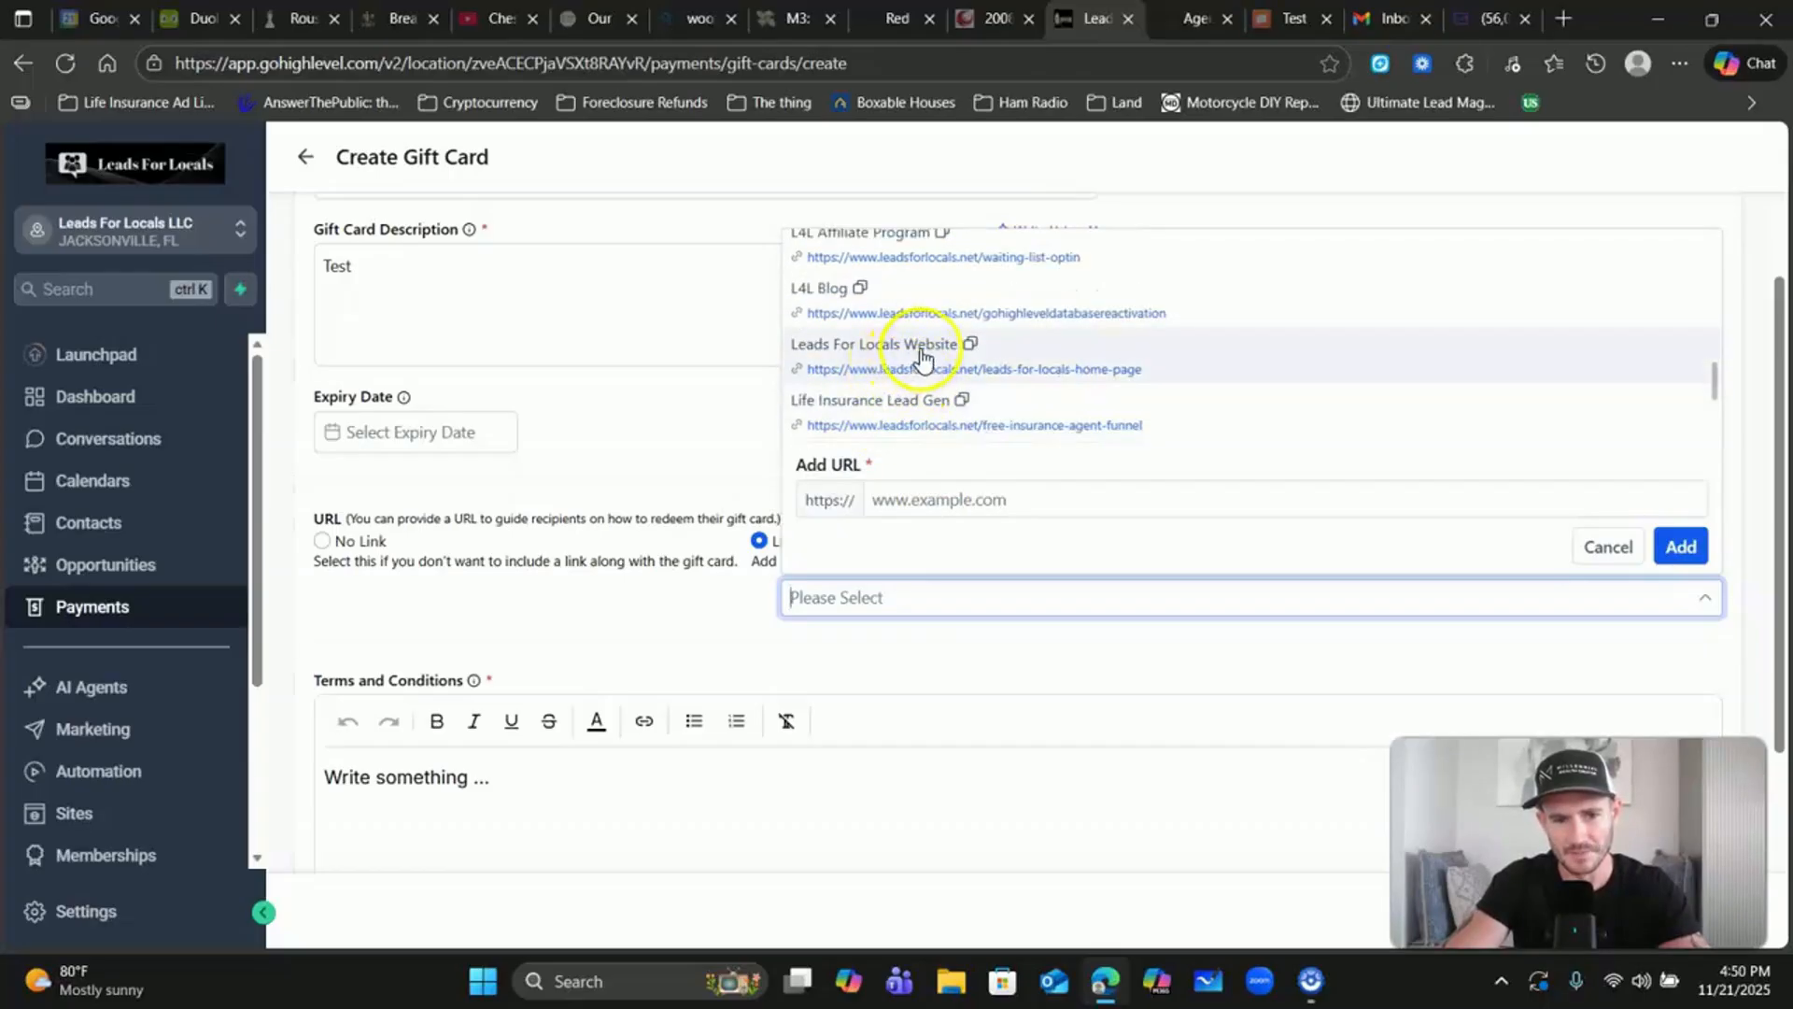
click(911, 352)
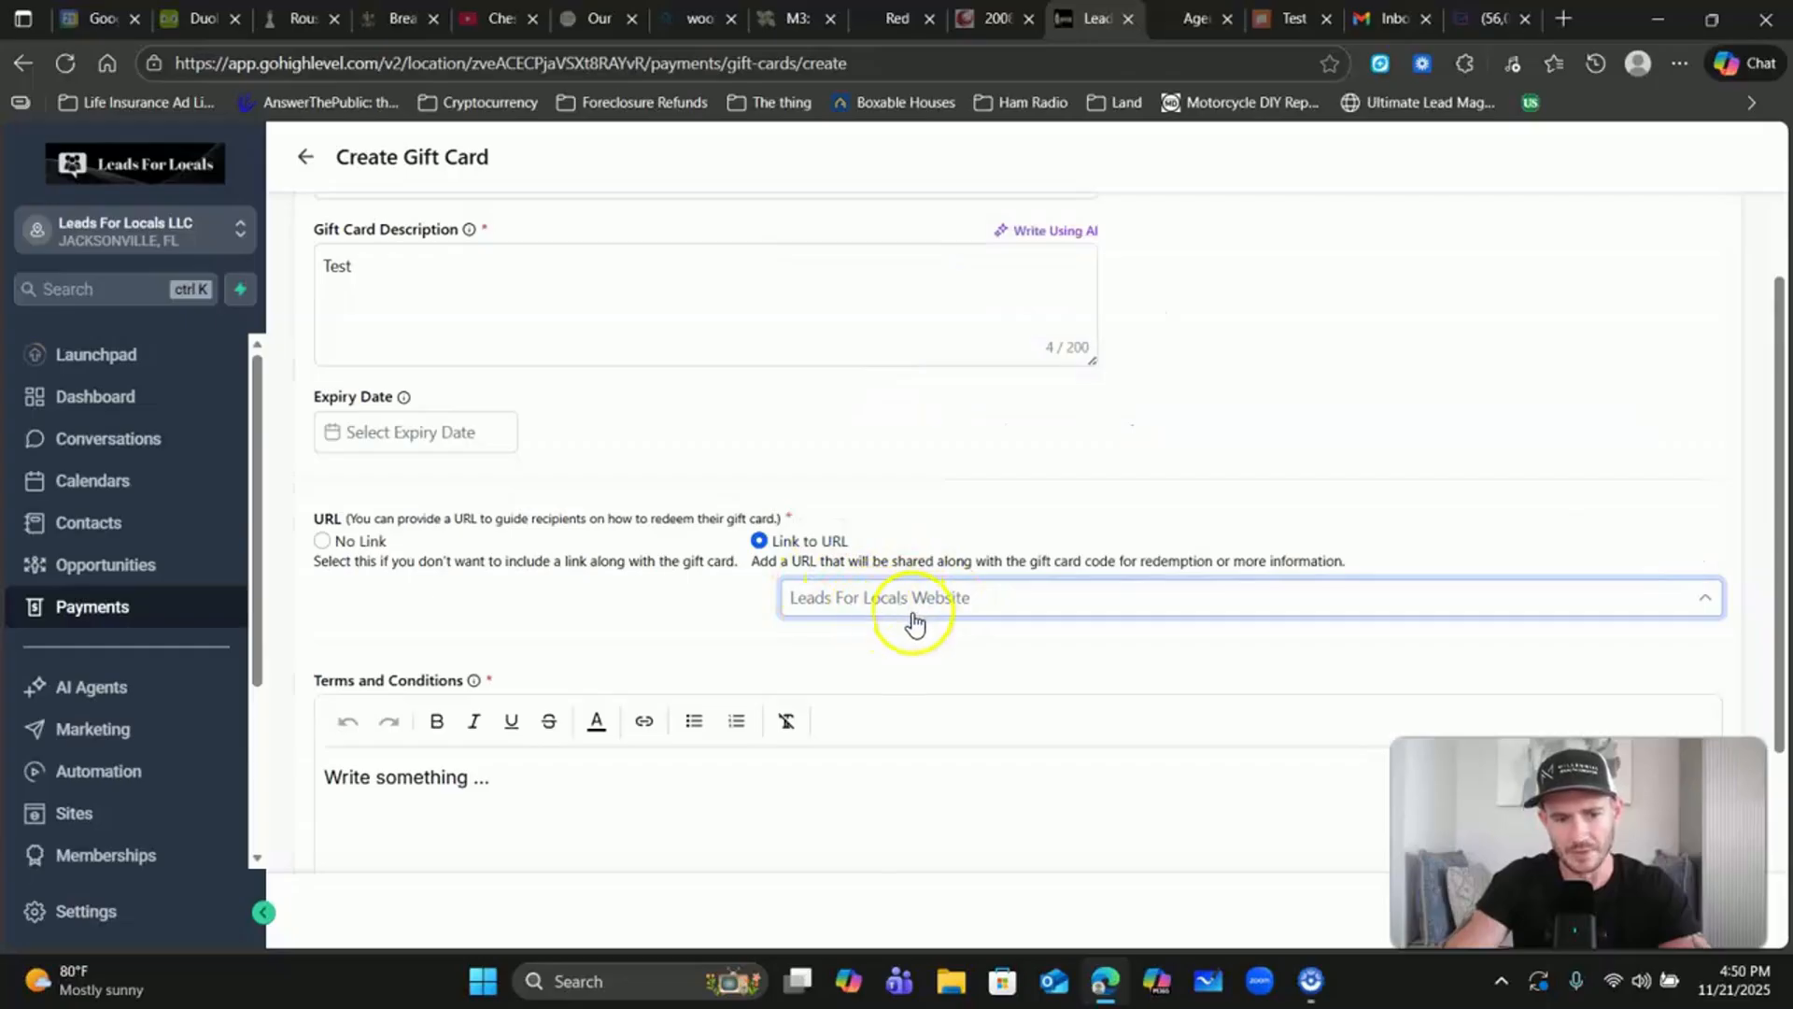
click(1036, 614)
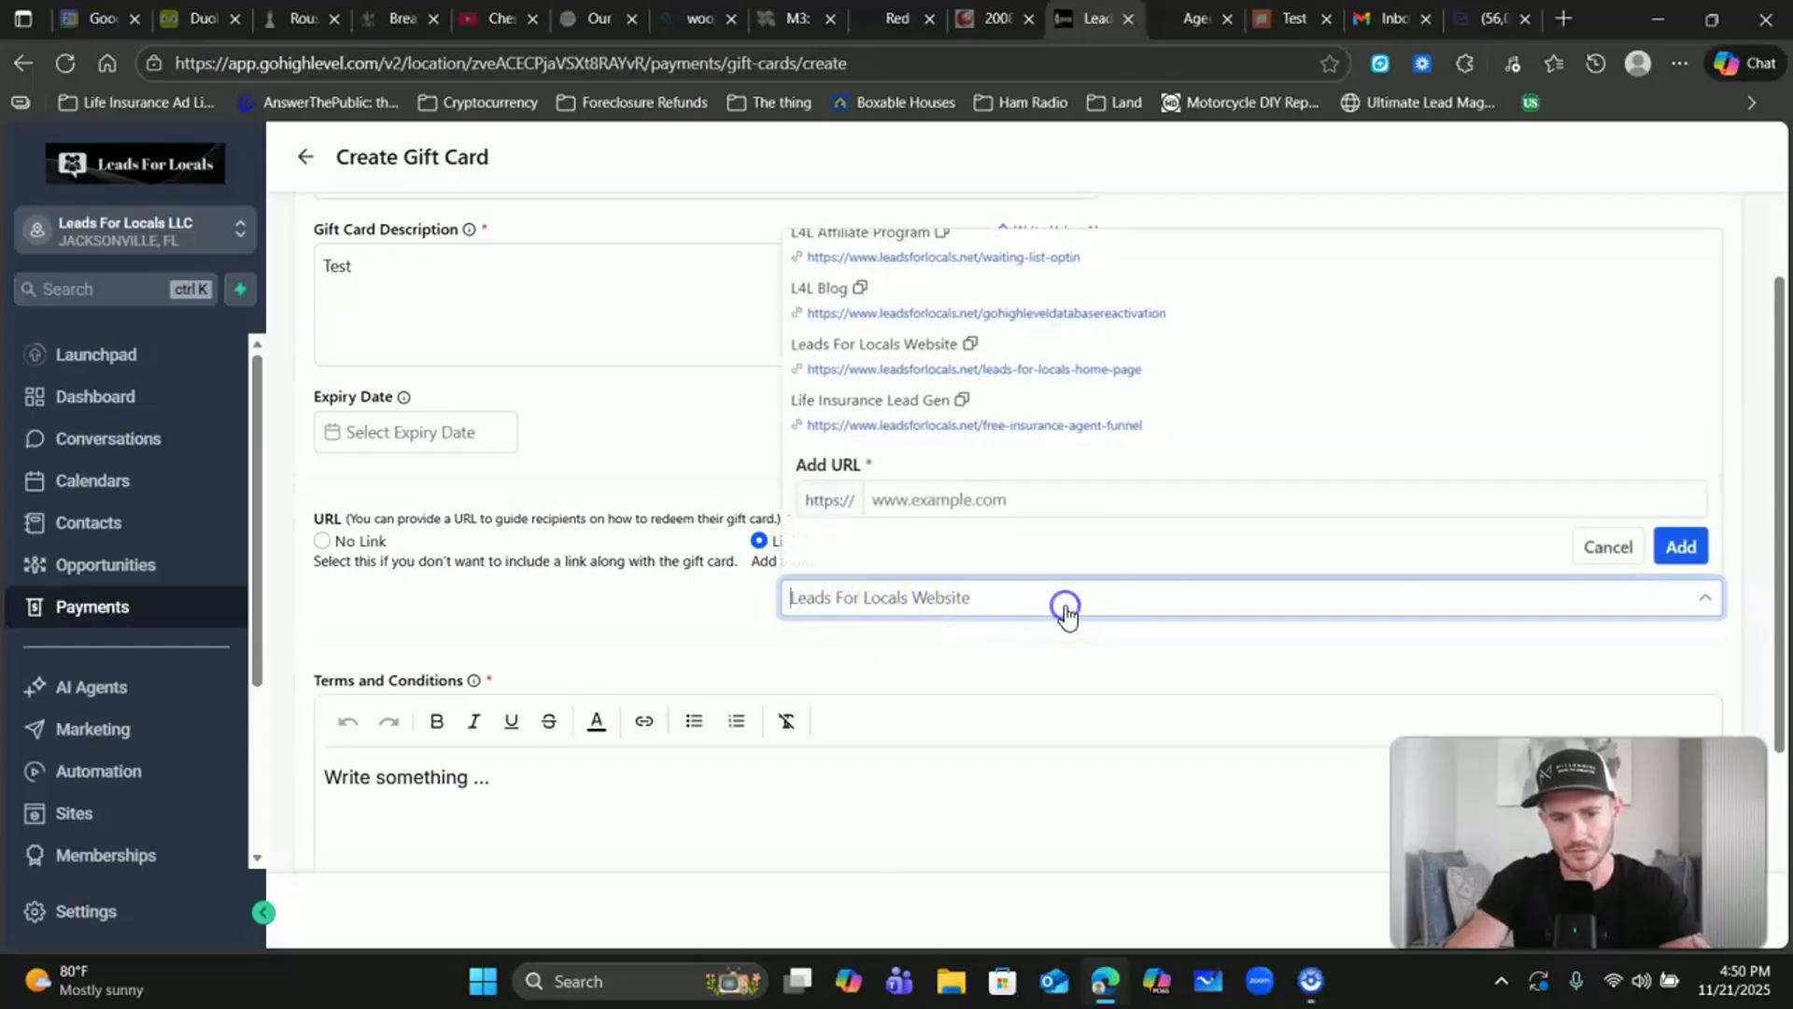
click(923, 501)
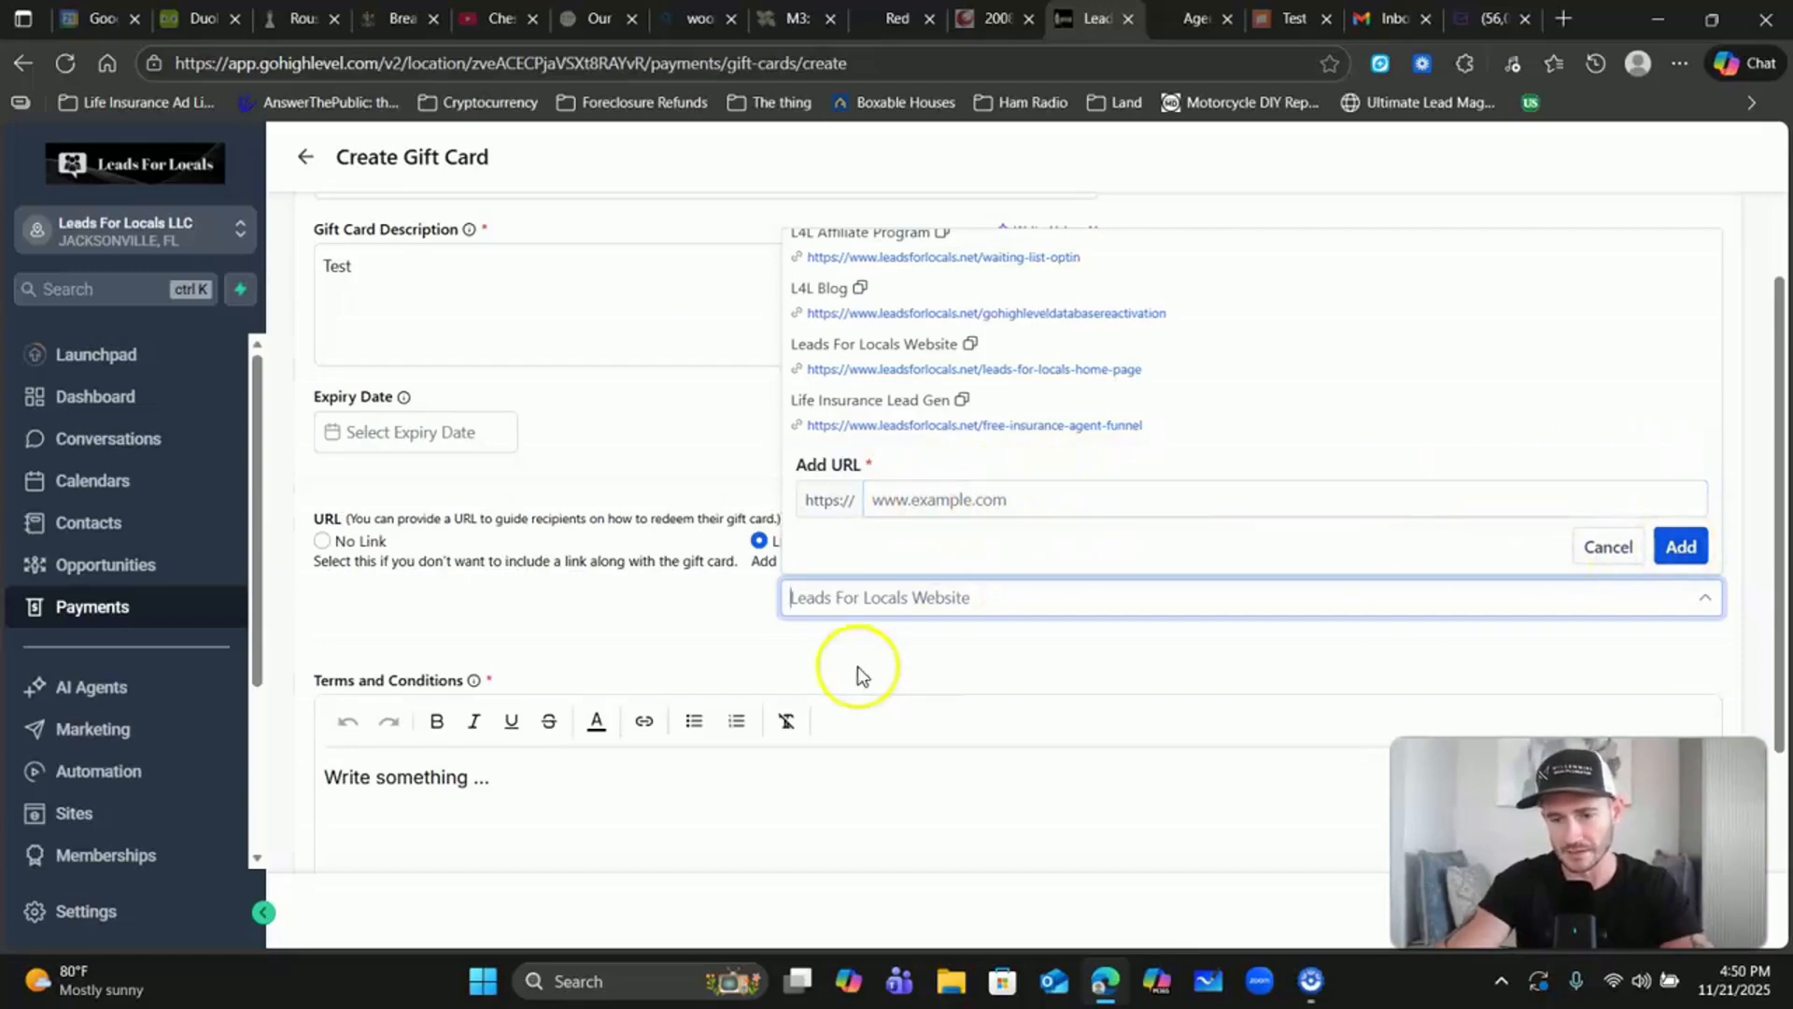
click(1598, 546)
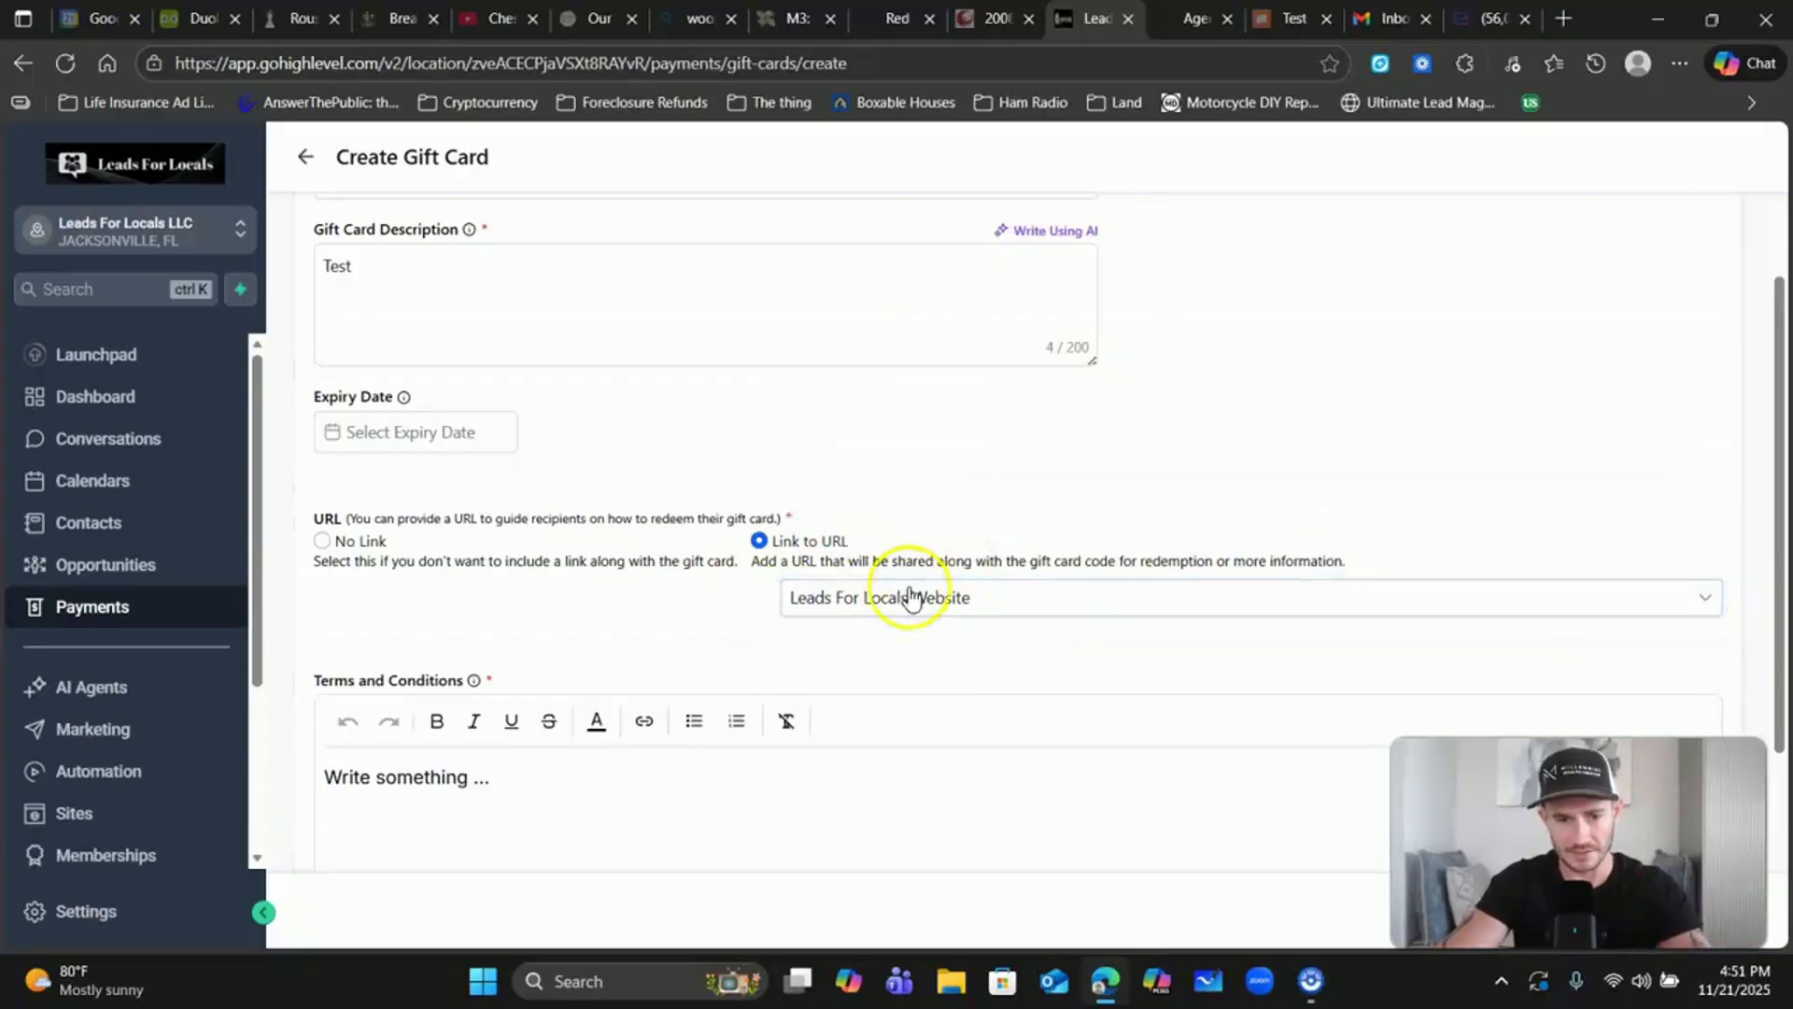
scroll(662, 587, down, 1)
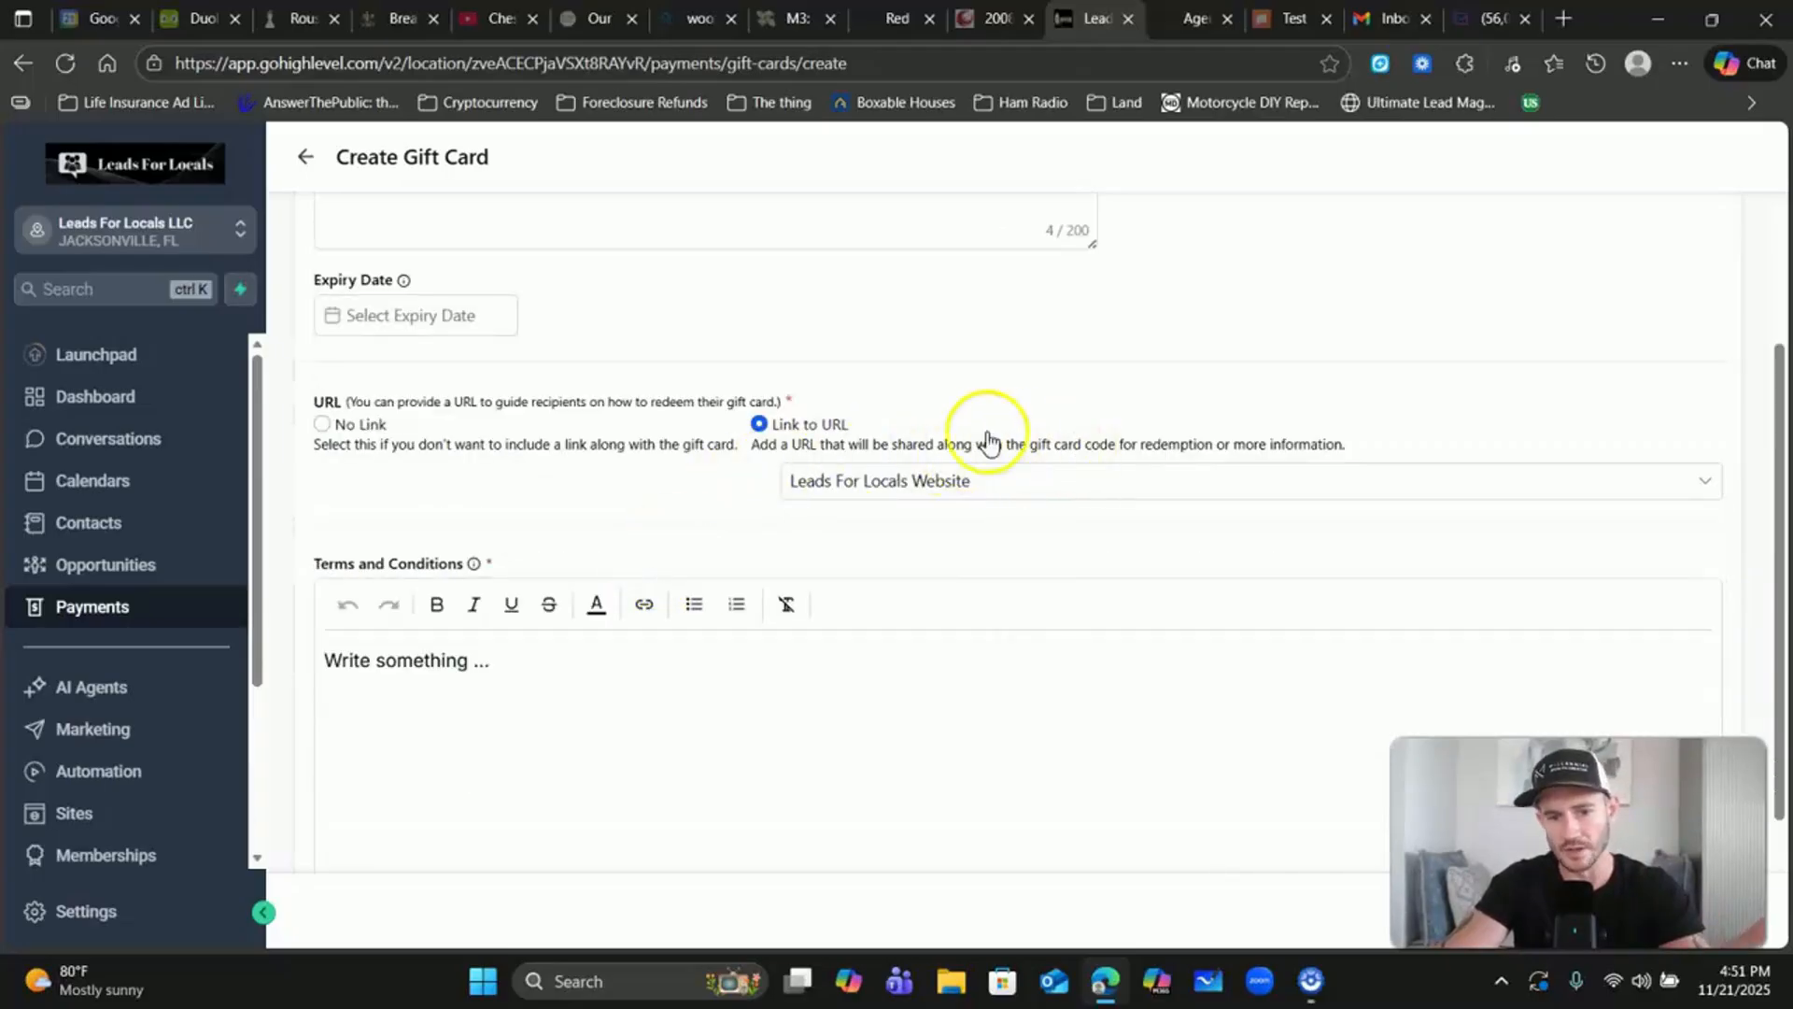
drag(956, 444, 1342, 437)
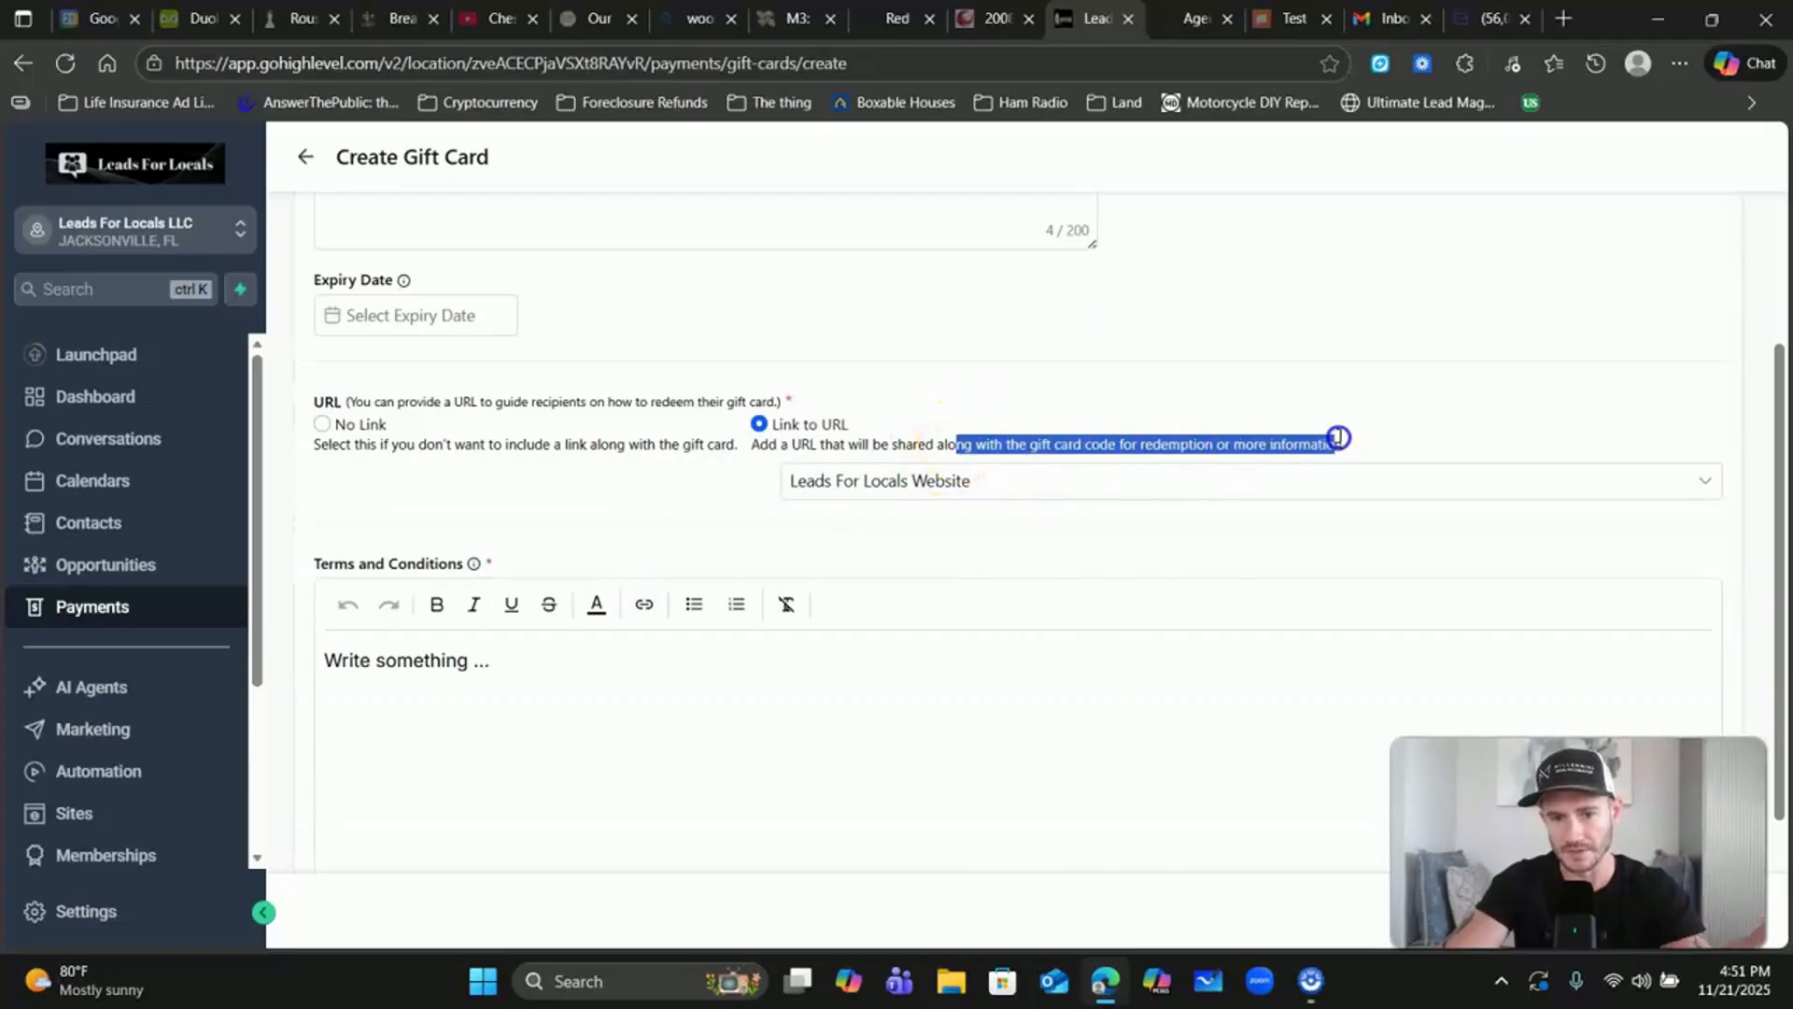
click(655, 520)
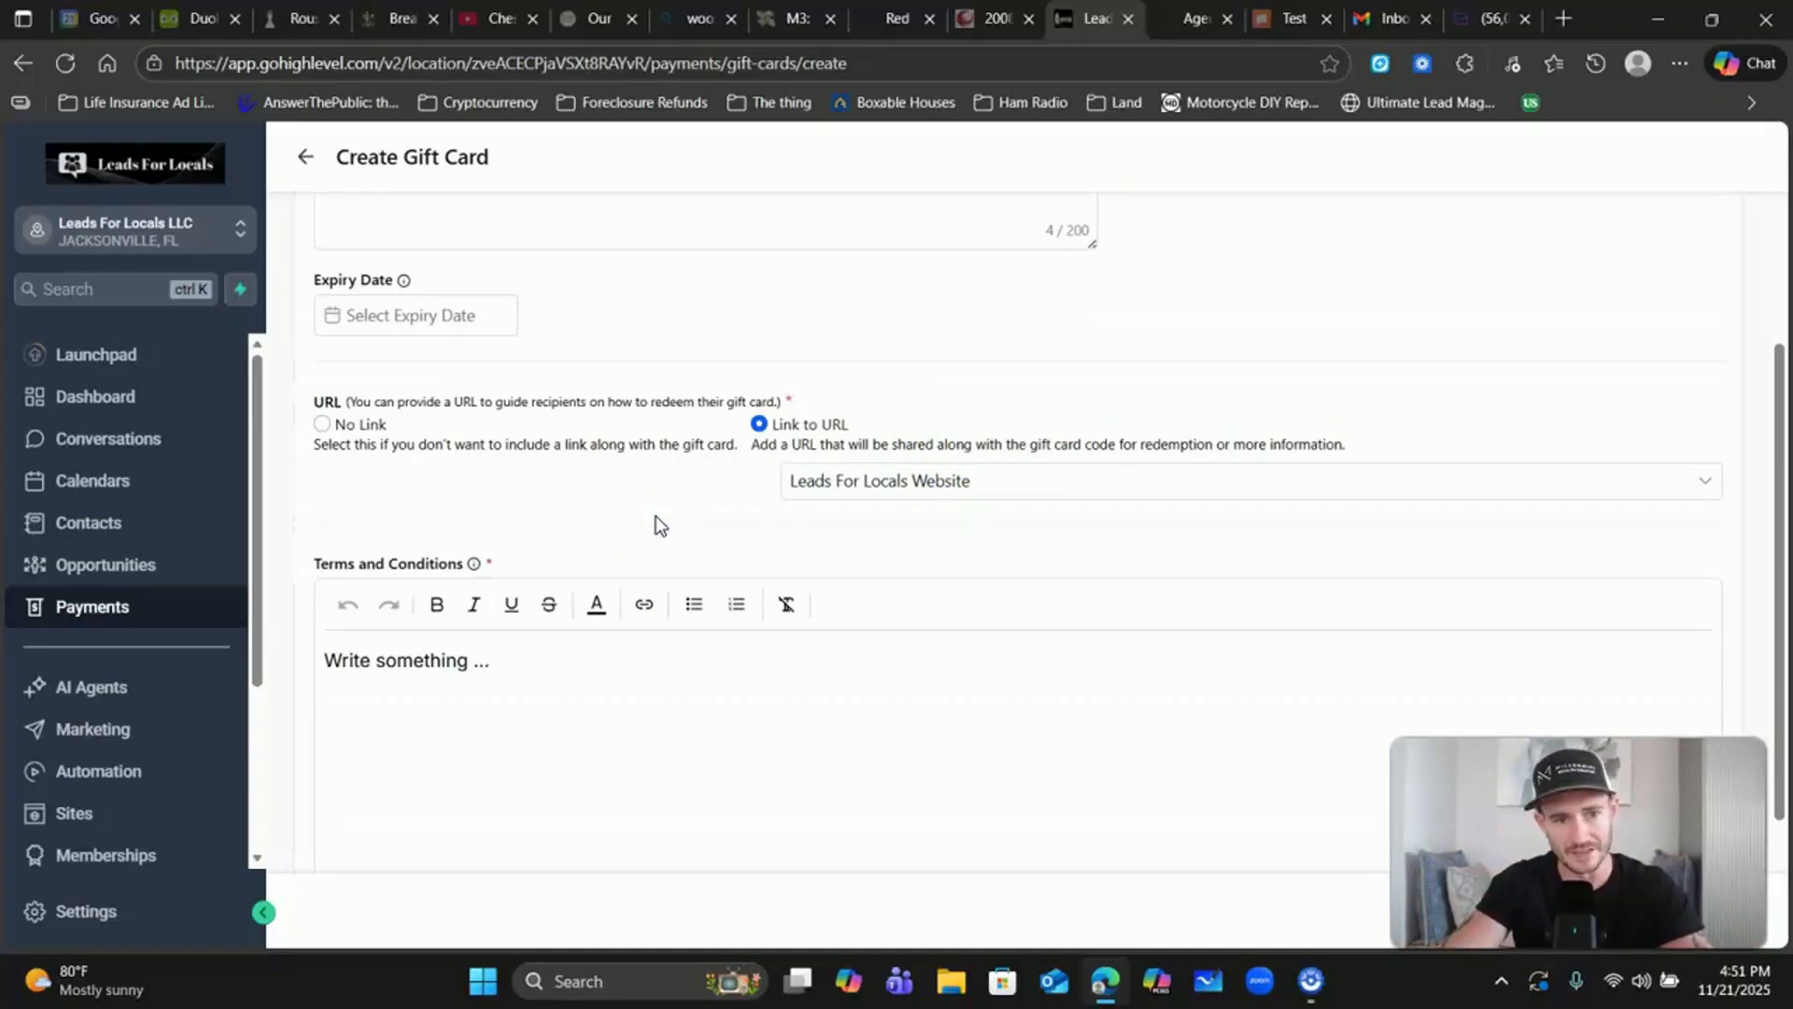
Step: Enter Terms as the gift card's terms and conditions and continue to card customization
scroll(662, 510, down, 2)
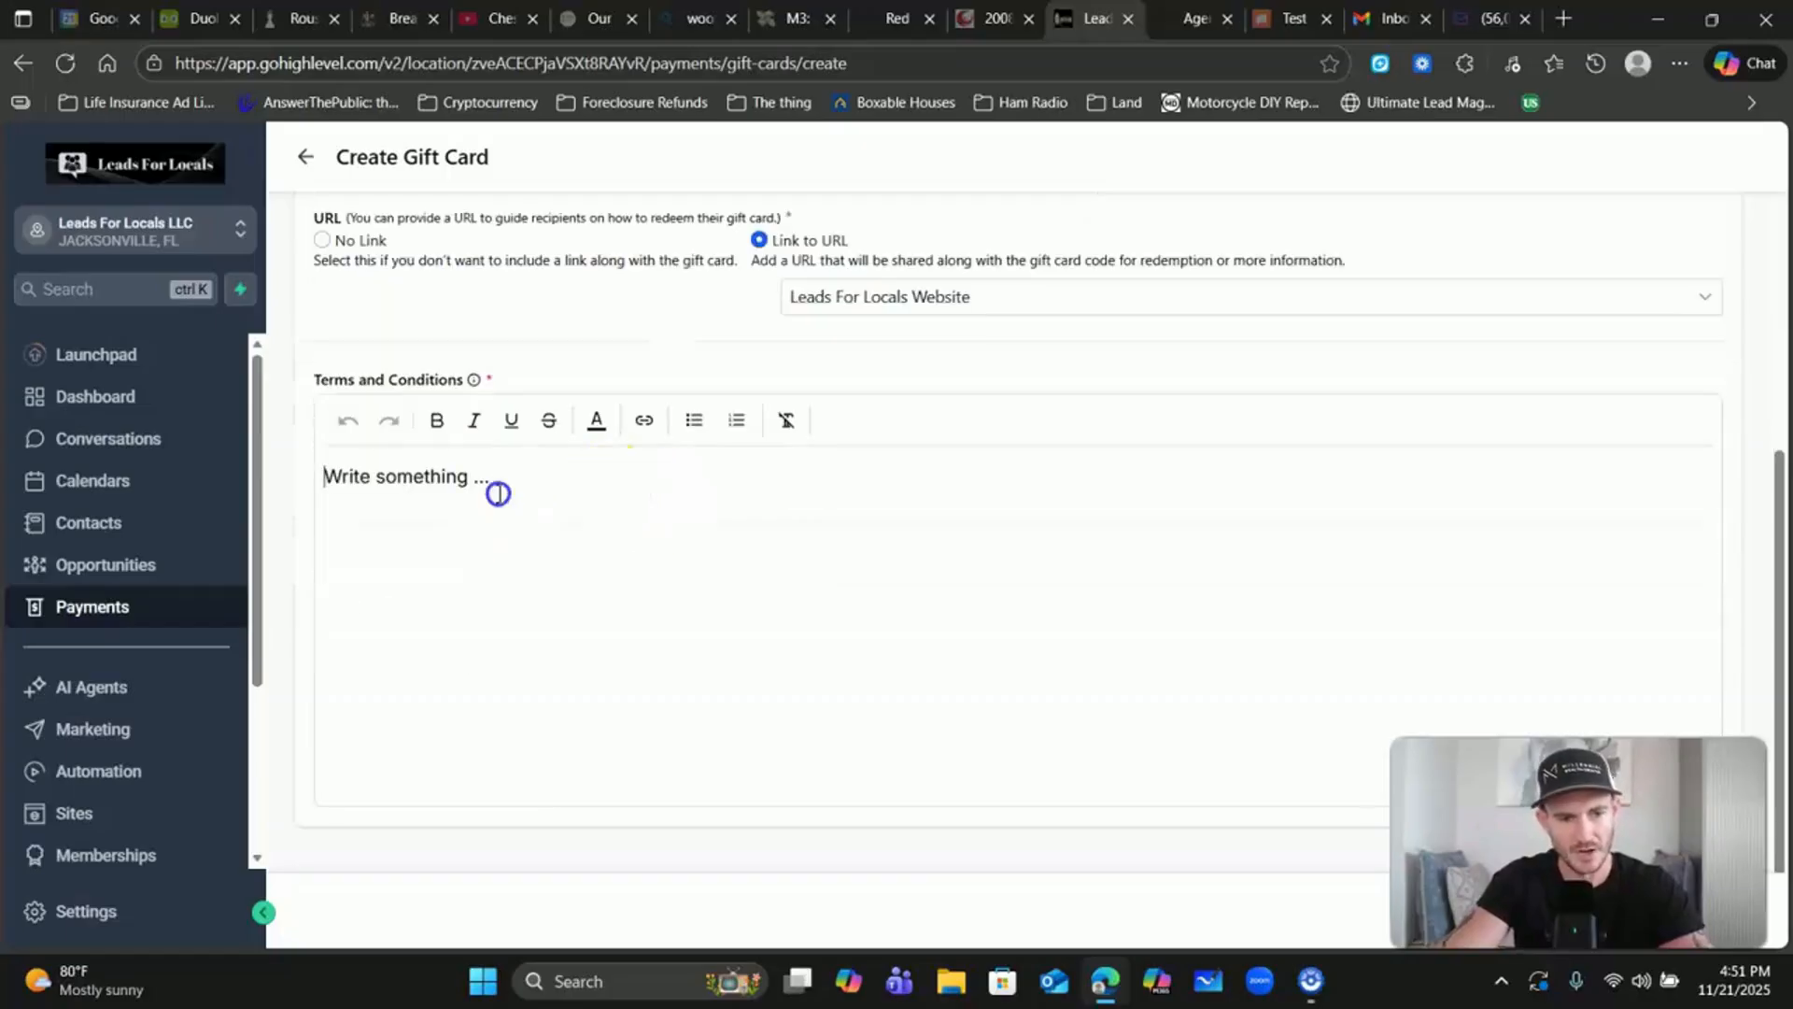
text(Terms)
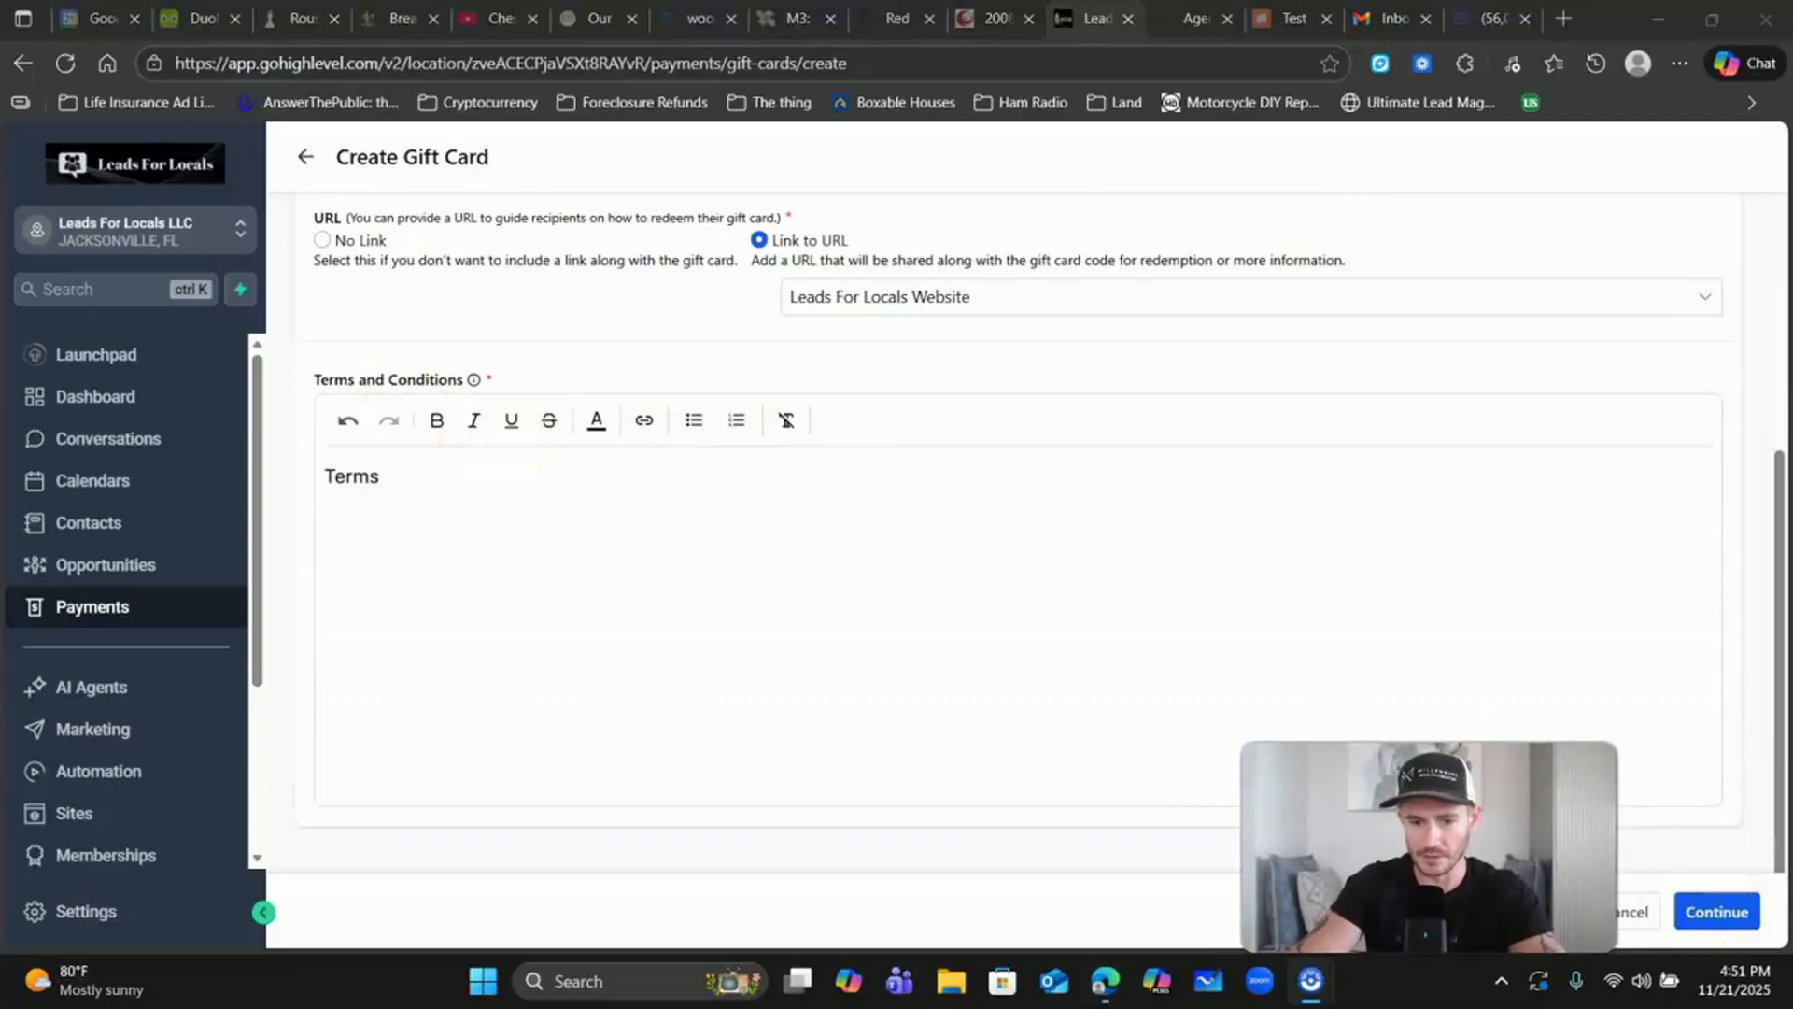
click(1718, 911)
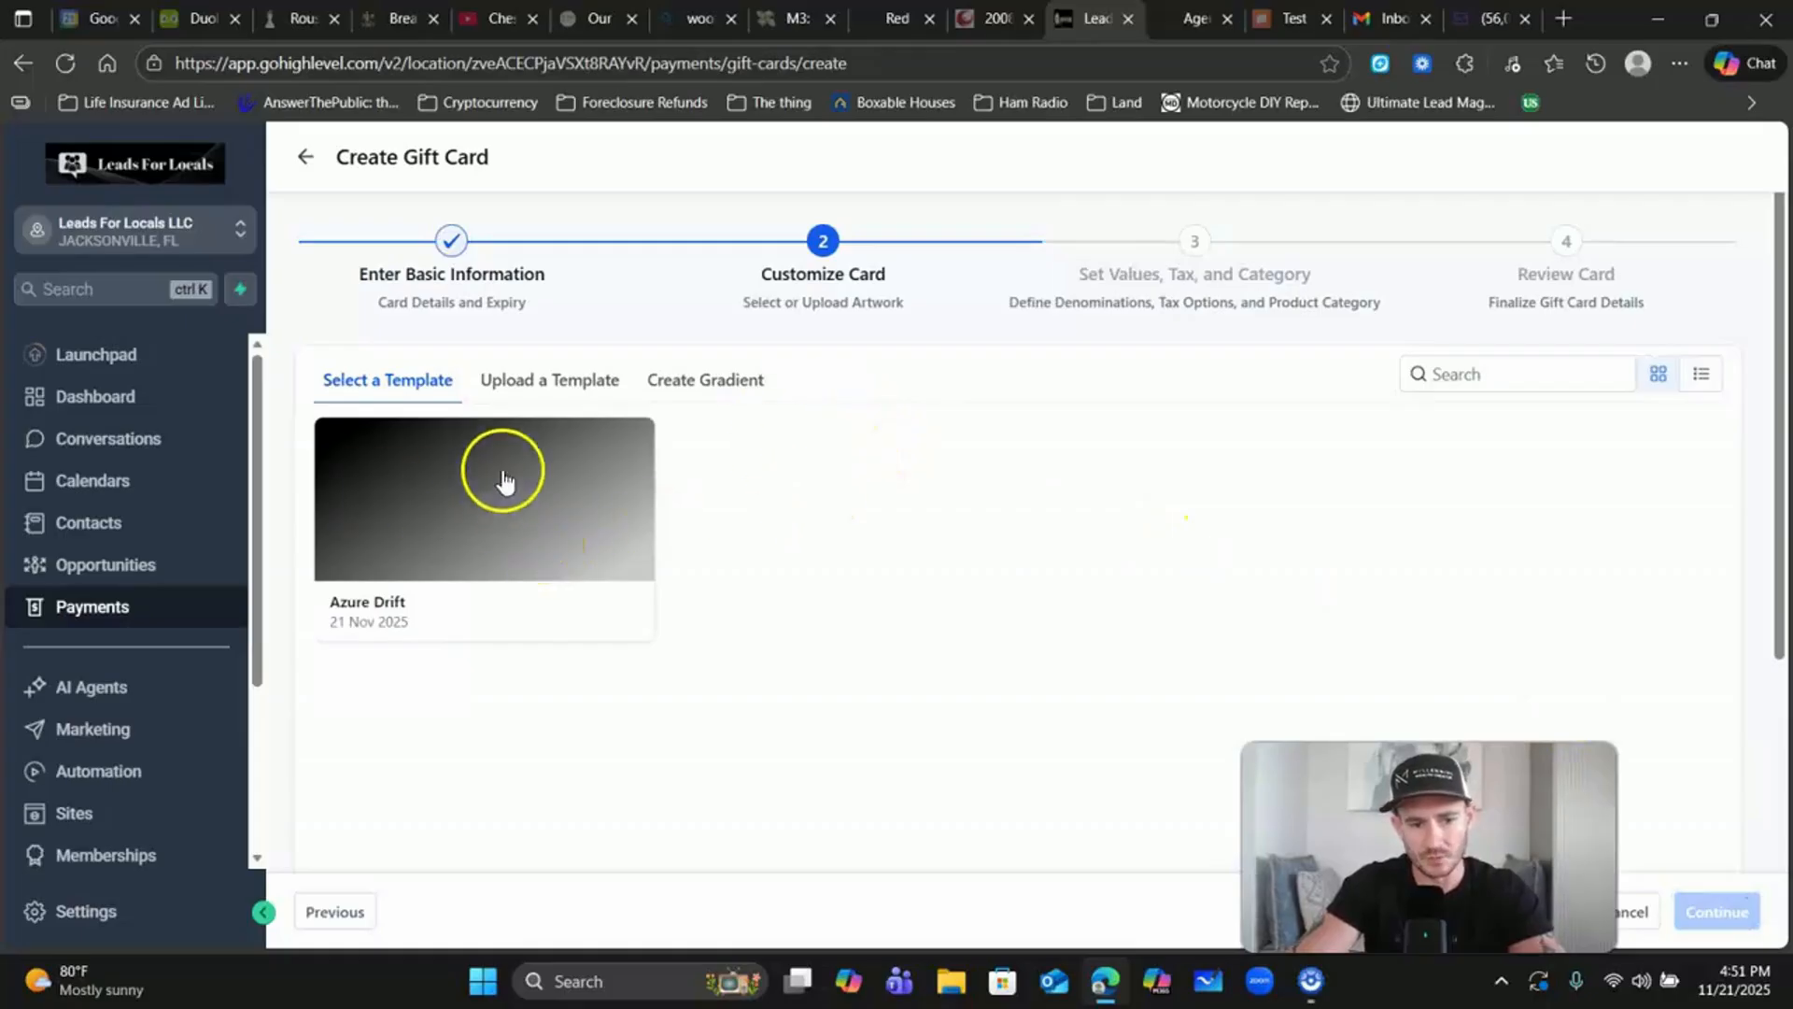
Step: Create a gradient design for the card with a black start color and a blue end color
click(523, 542)
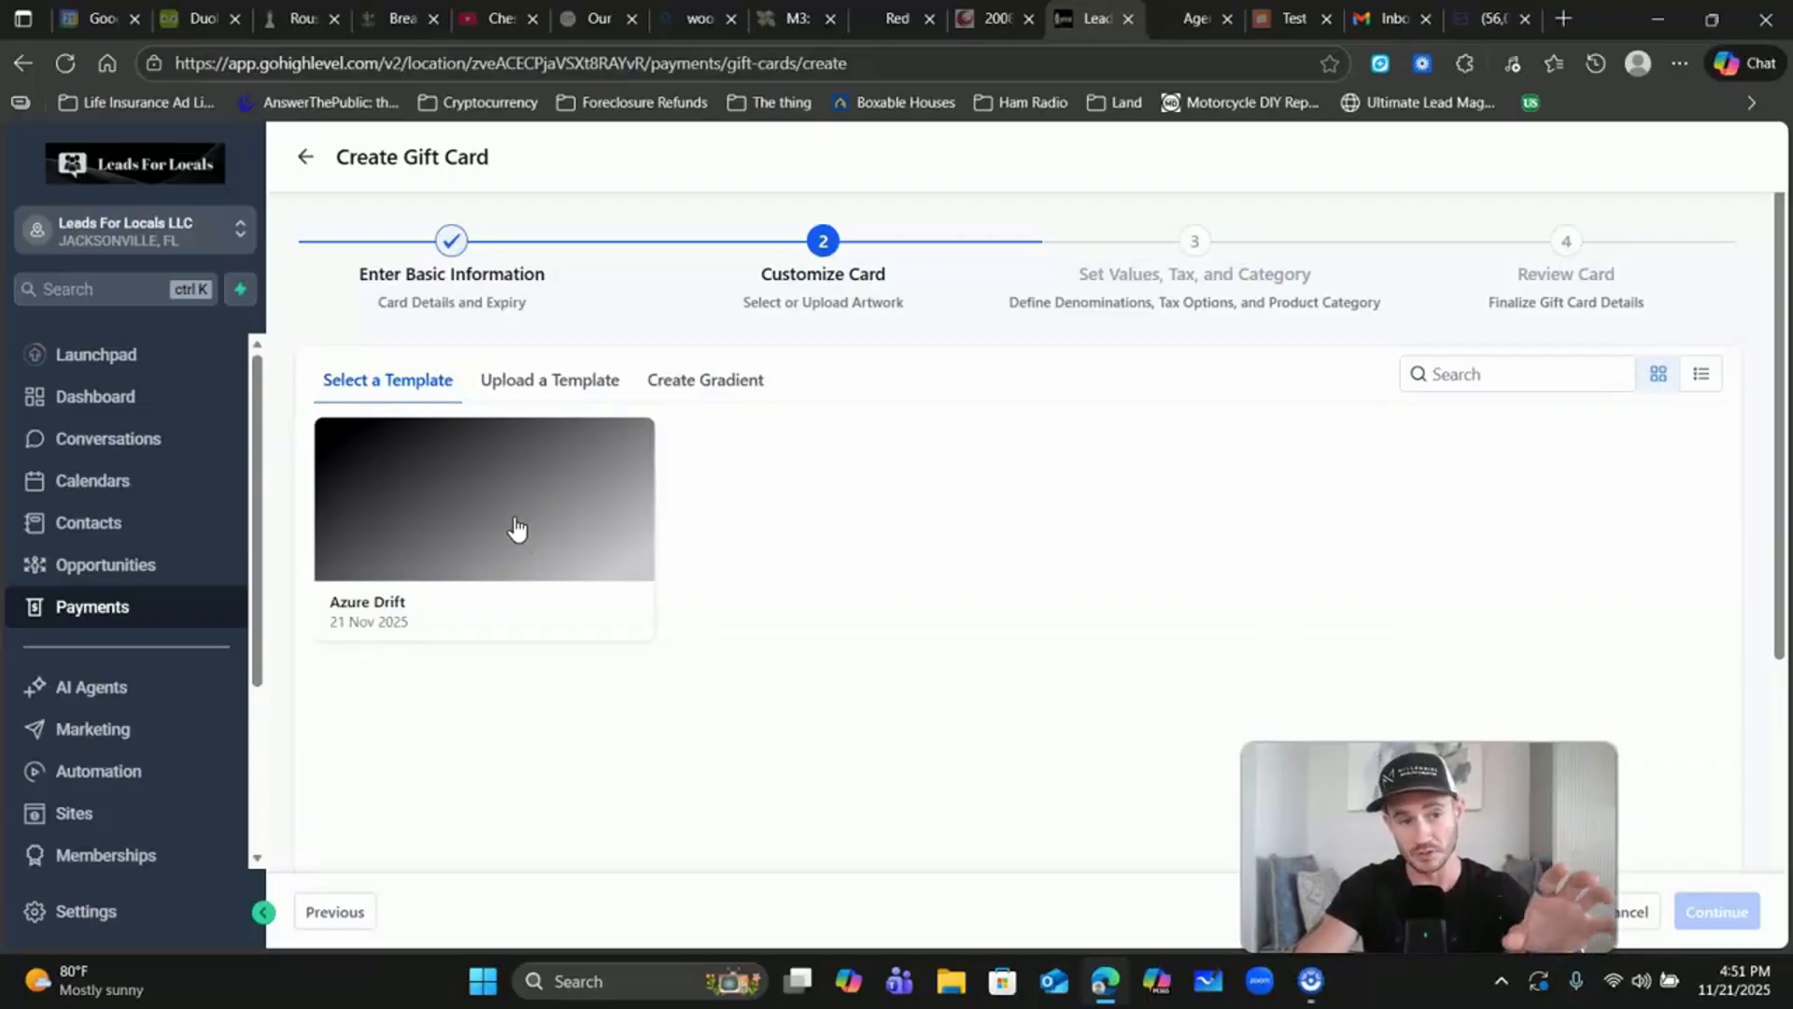
click(498, 512)
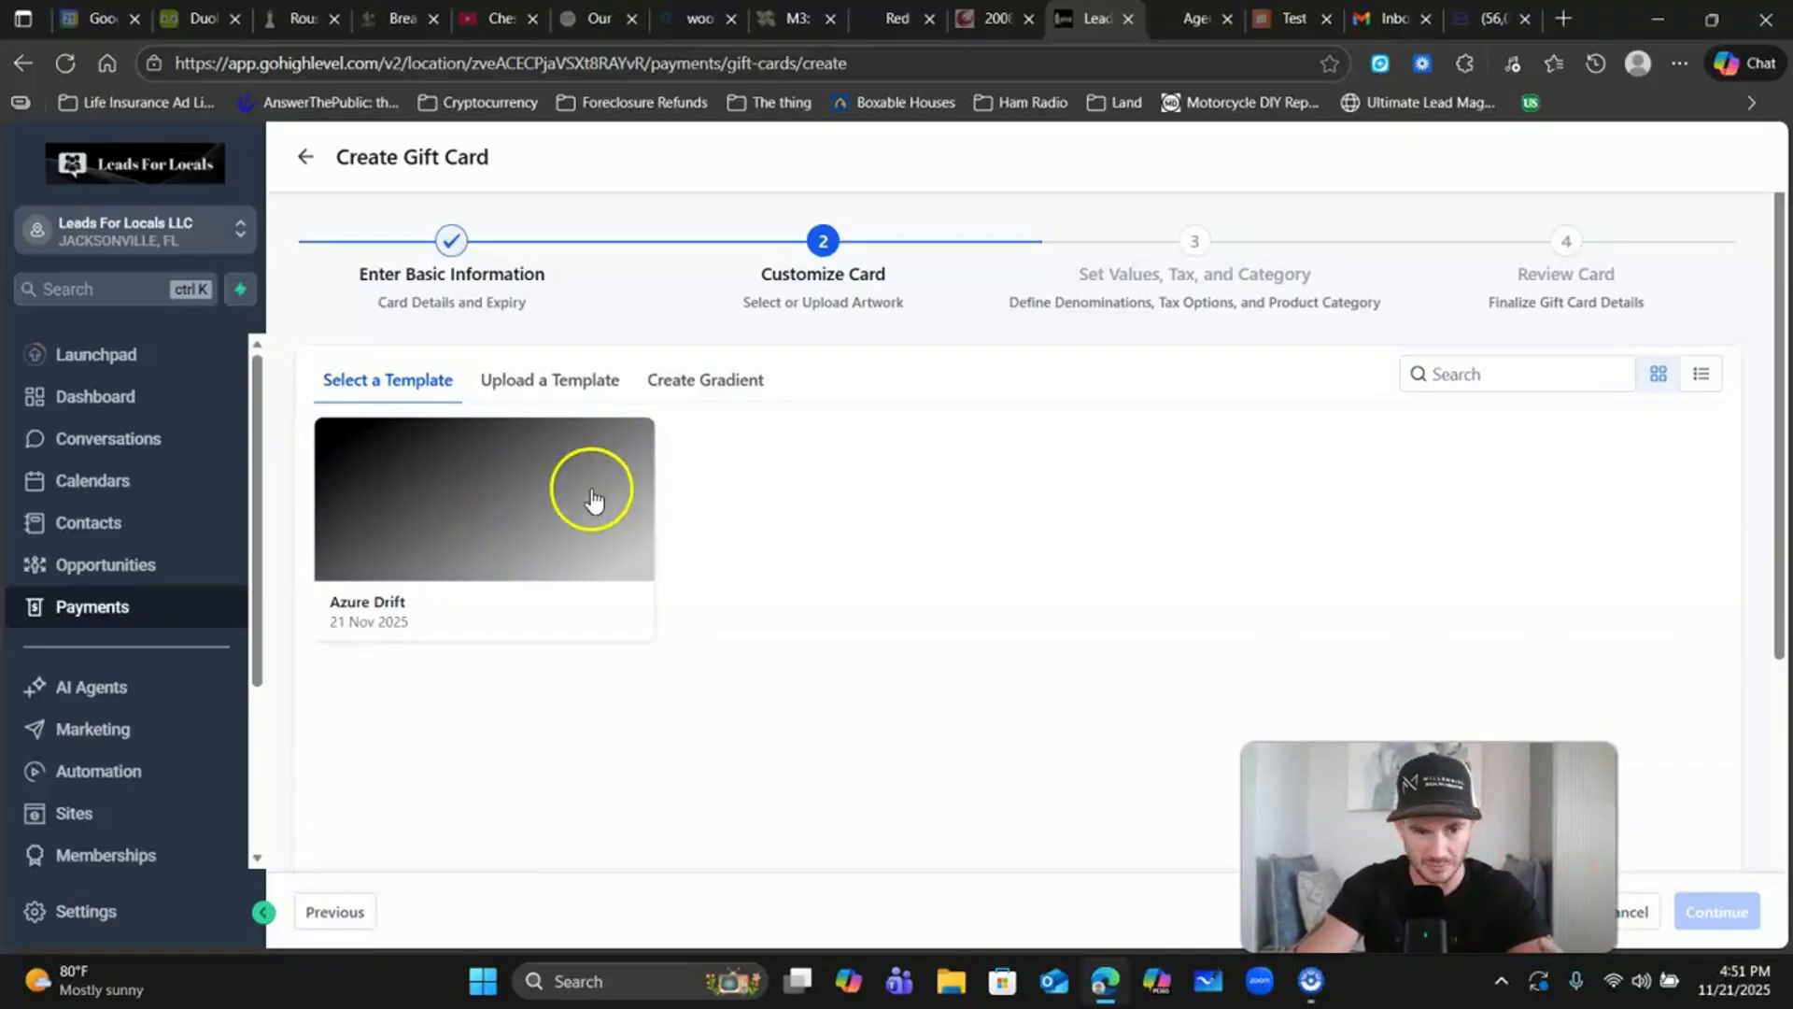
click(699, 383)
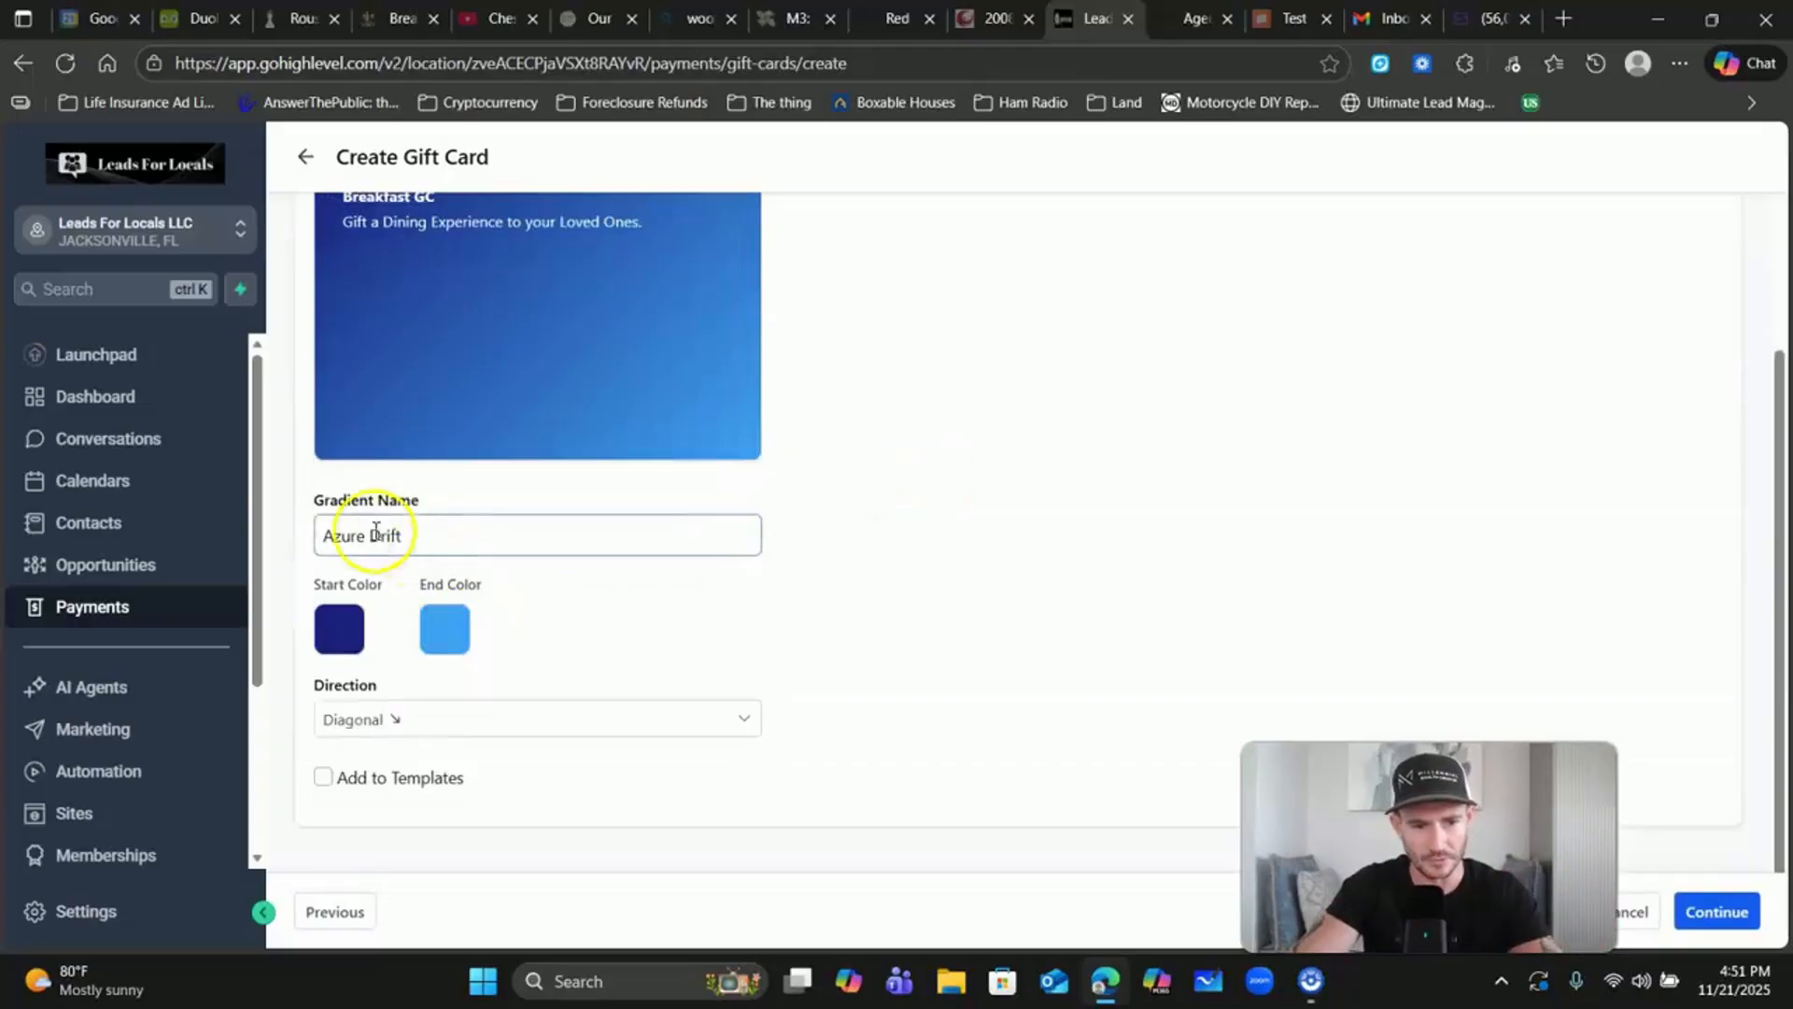
click(345, 629)
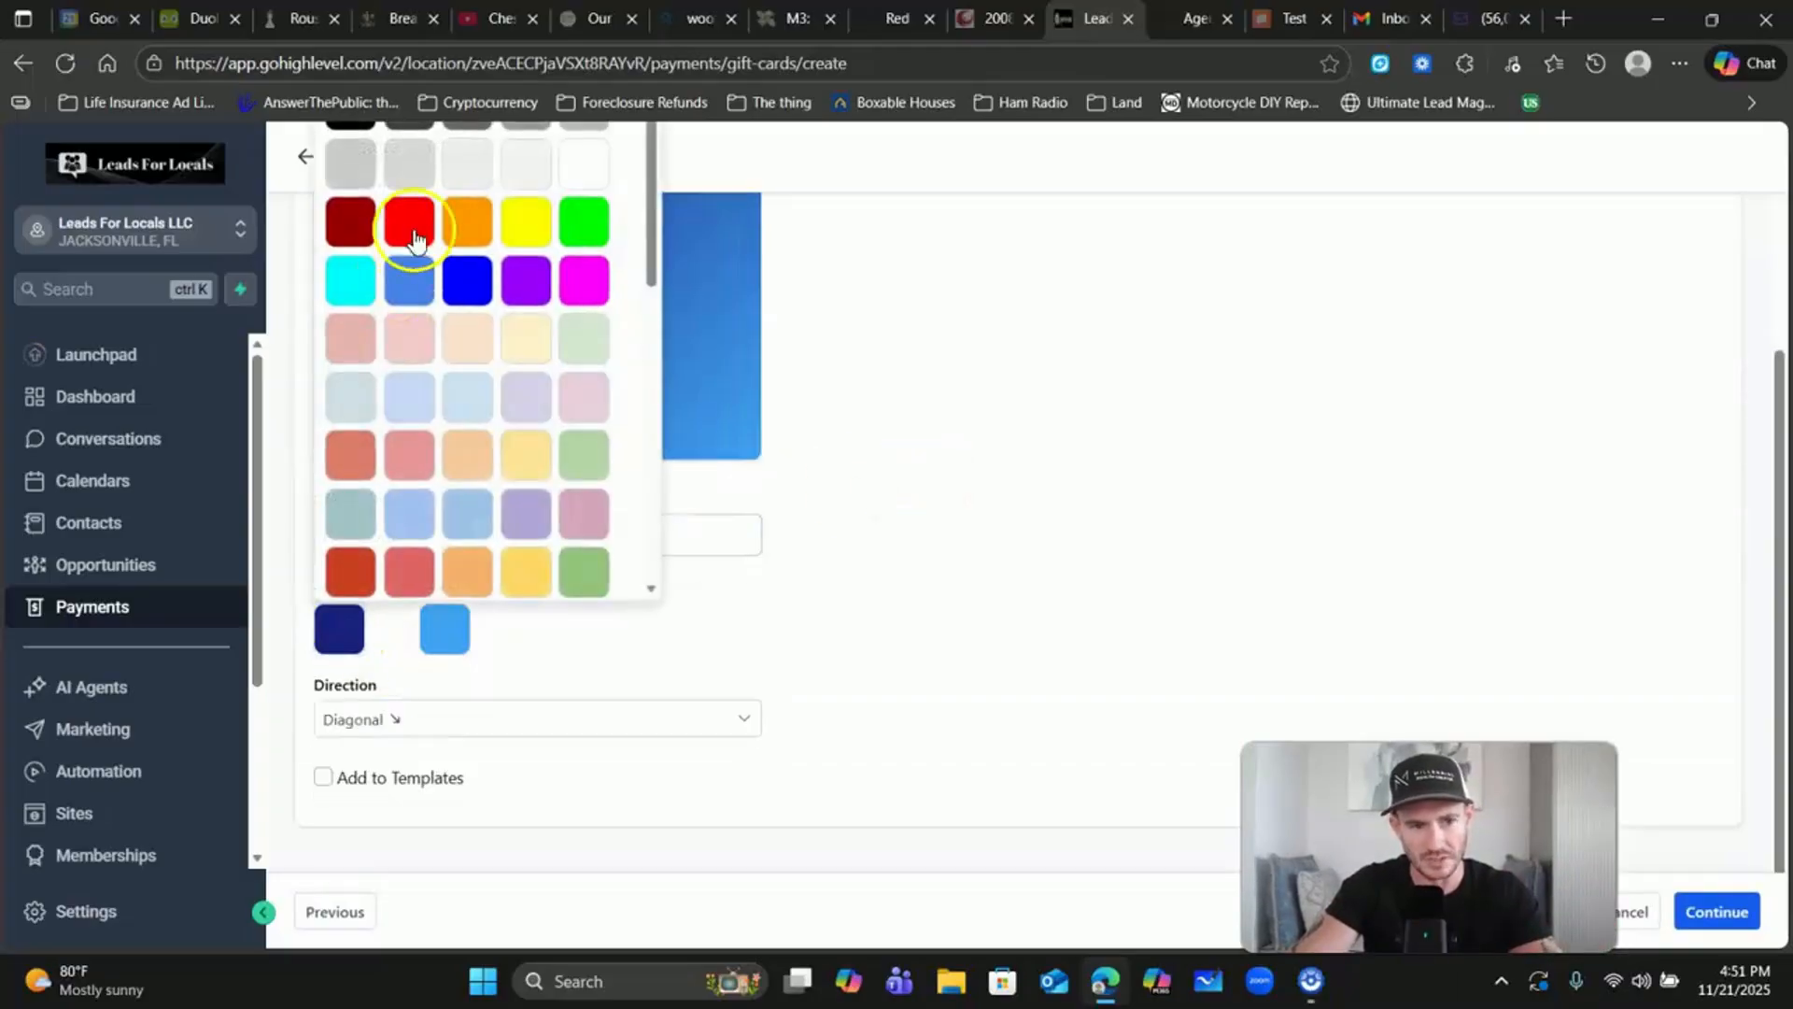
click(350, 123)
click(829, 535)
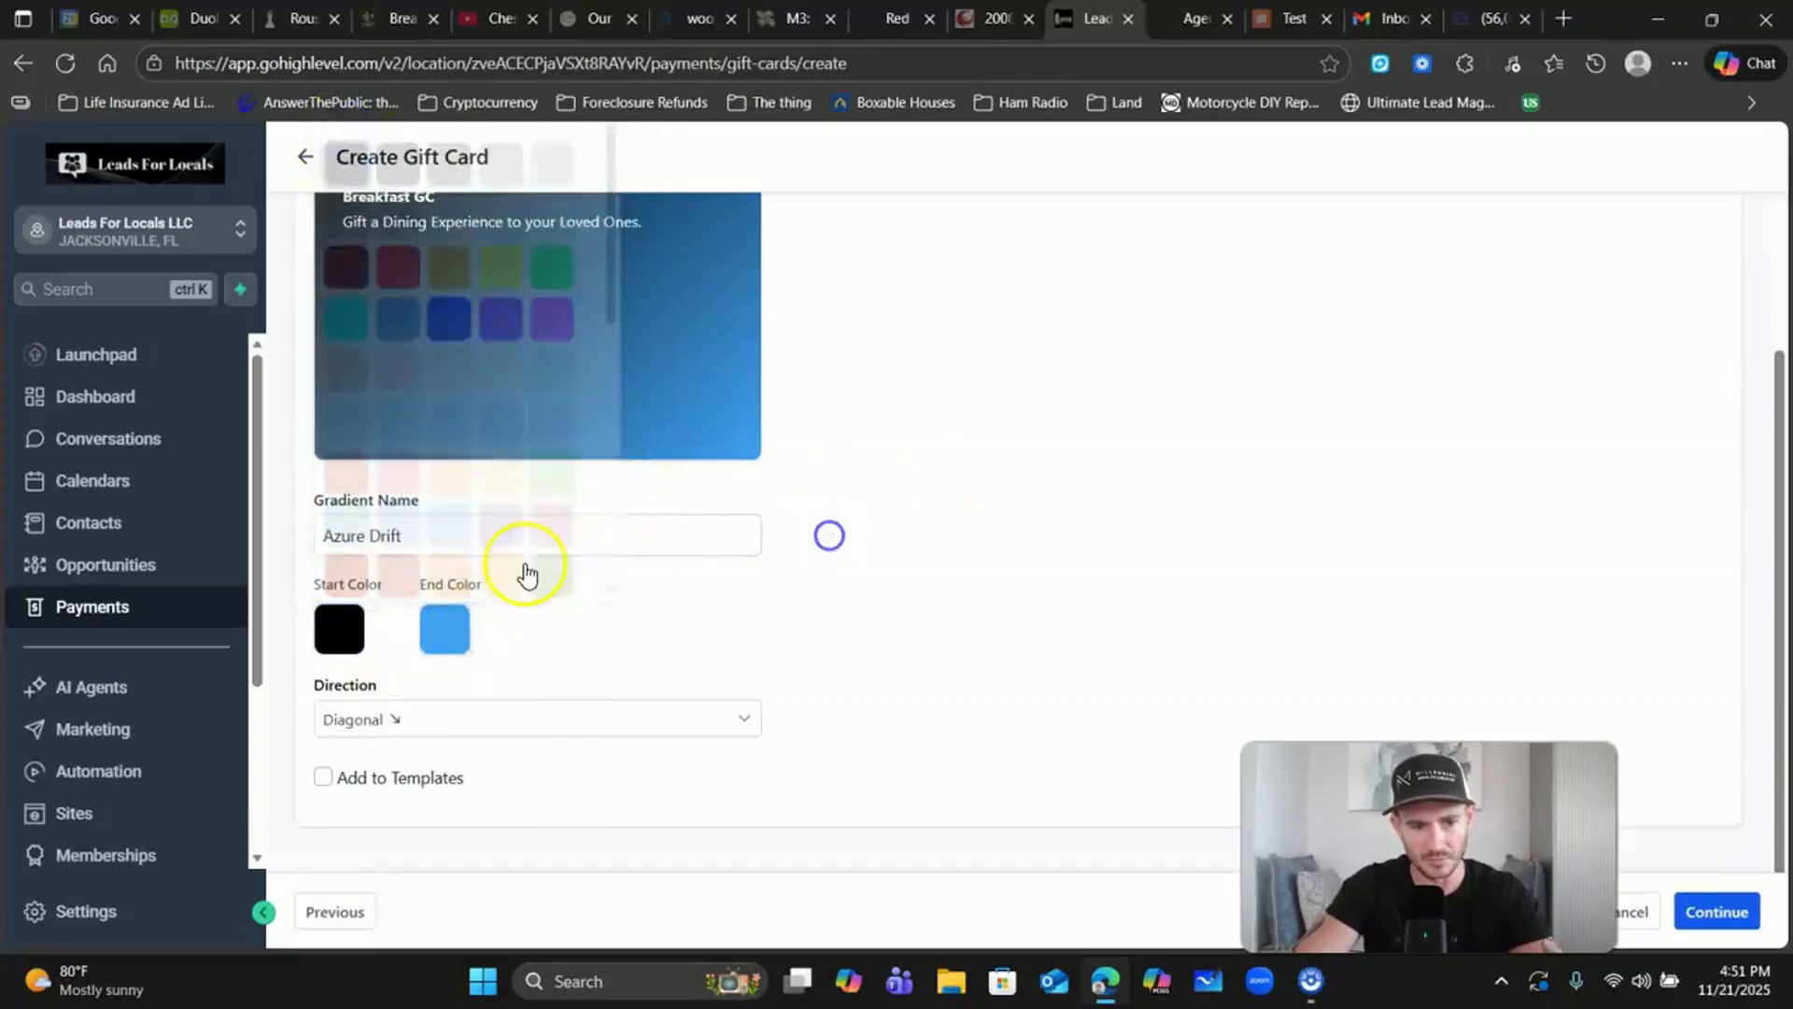
click(451, 625)
click(575, 285)
click(1092, 306)
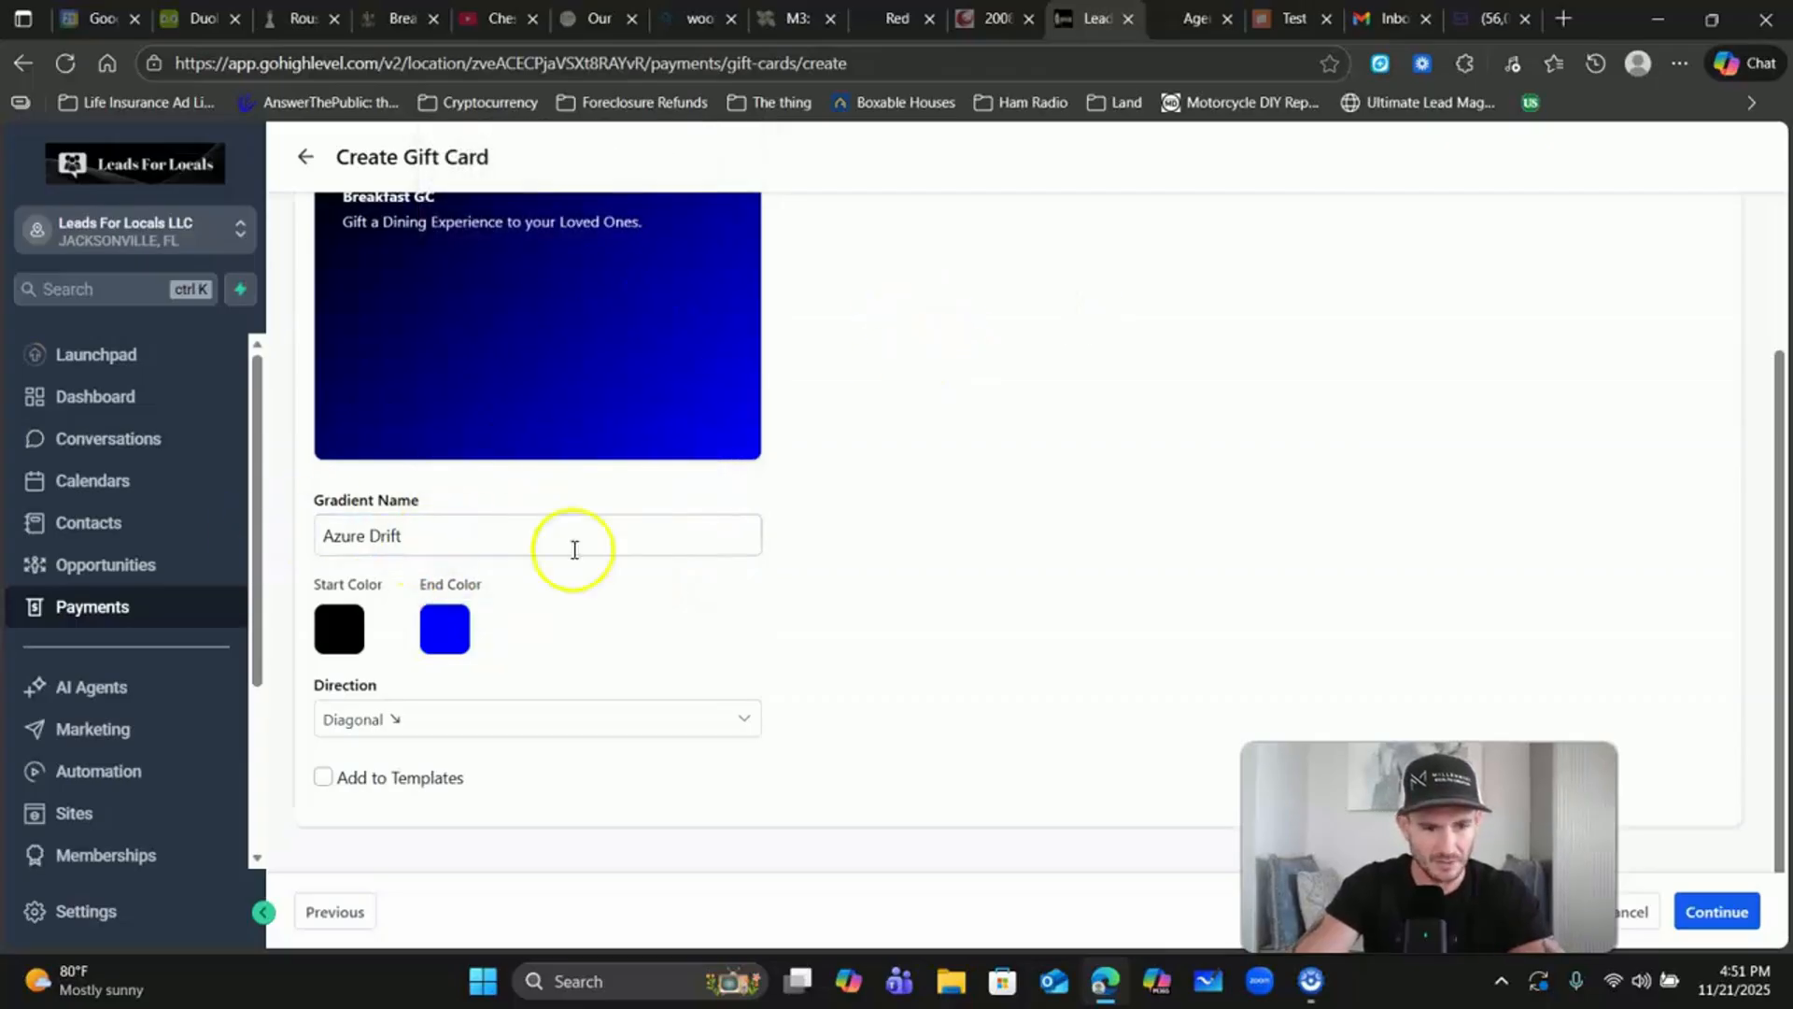
Step: Add the Azure Drift gradient to the templates and continue to the values, tax and category settings
click(320, 778)
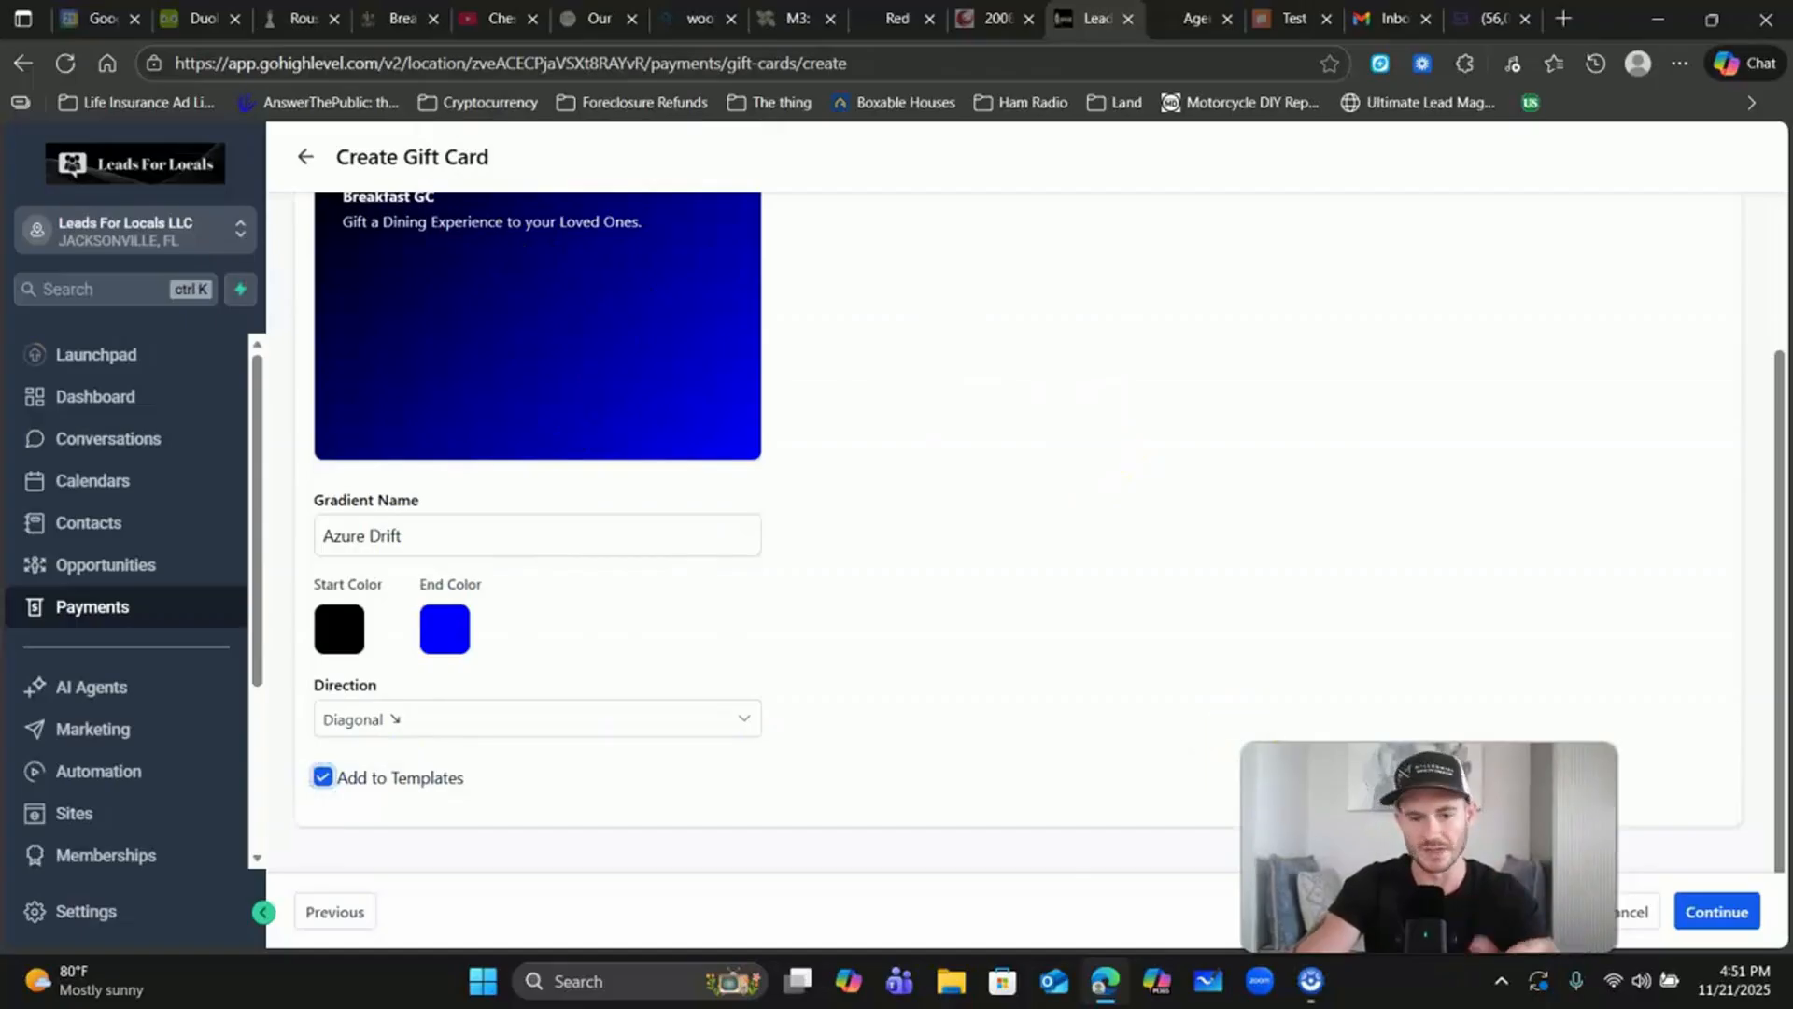
drag(1429, 847, 1424, 833)
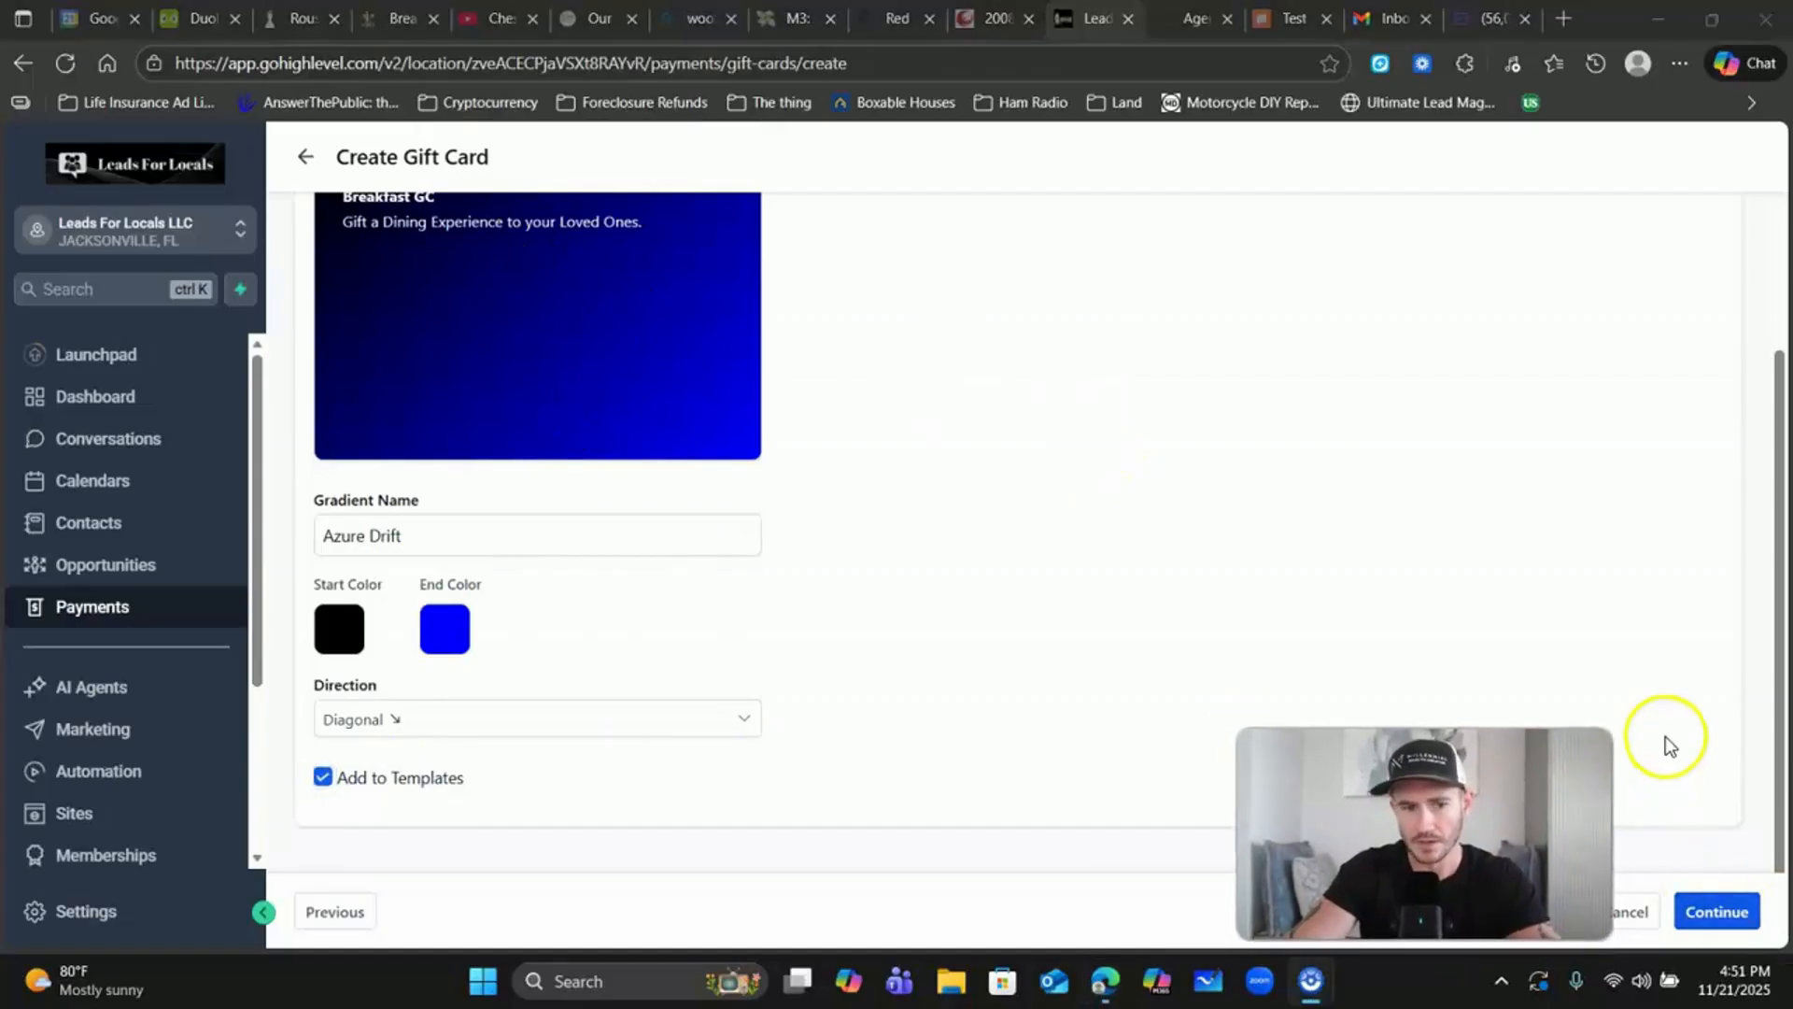
scroll(1662, 733, up, 2)
scroll(1661, 723, down, 2)
click(1728, 912)
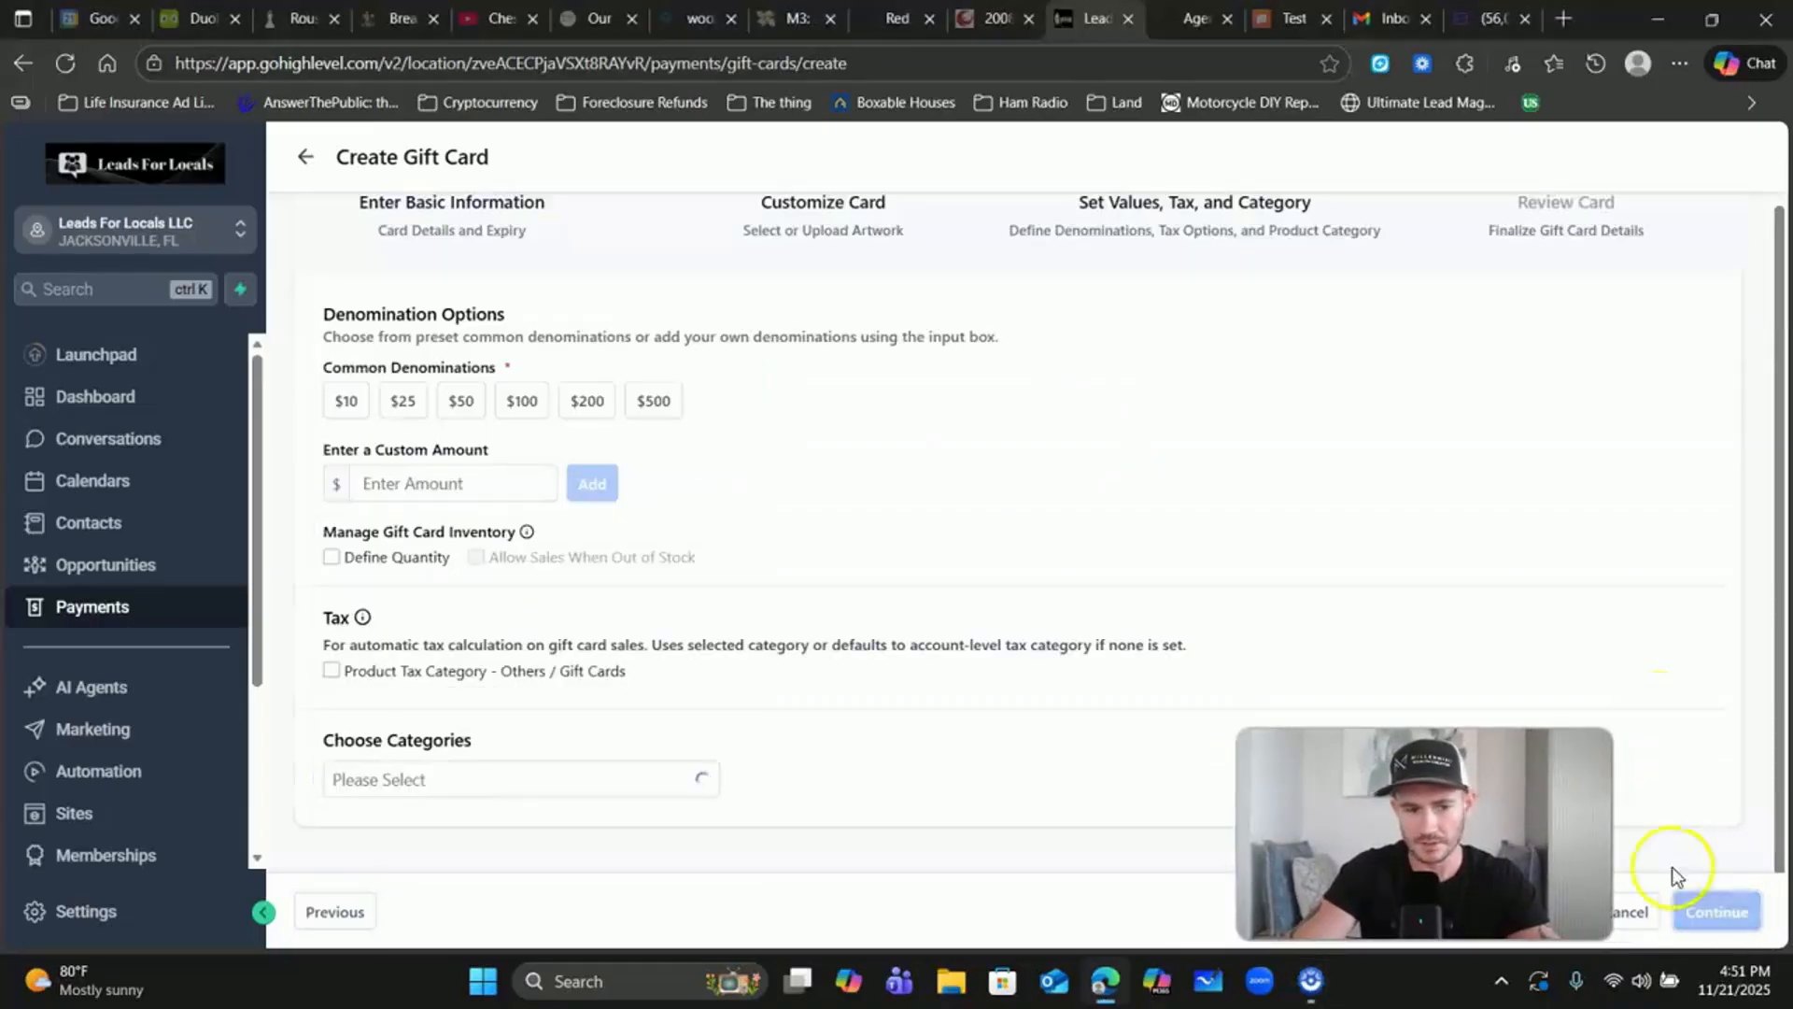
Step: Add gift card denominations of $25, $50 and $100 plus a custom amount of $99, and continue to the card review
click(409, 408)
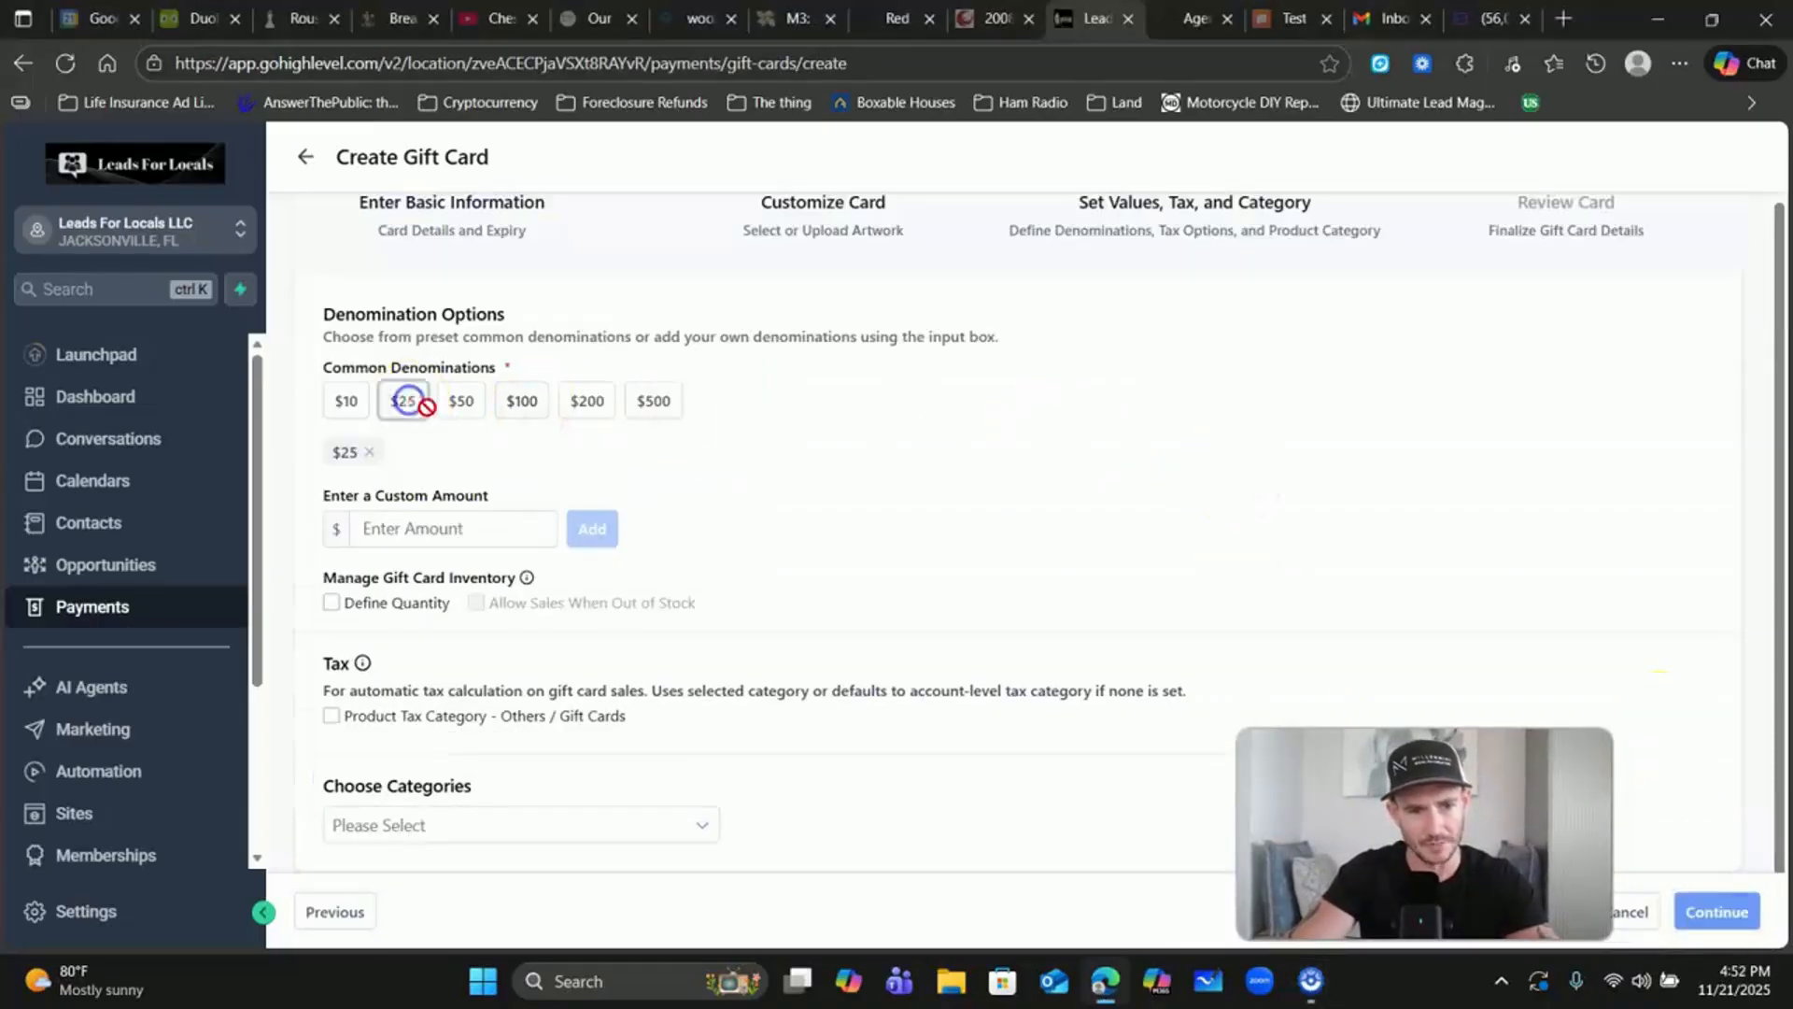
click(520, 403)
click(431, 527)
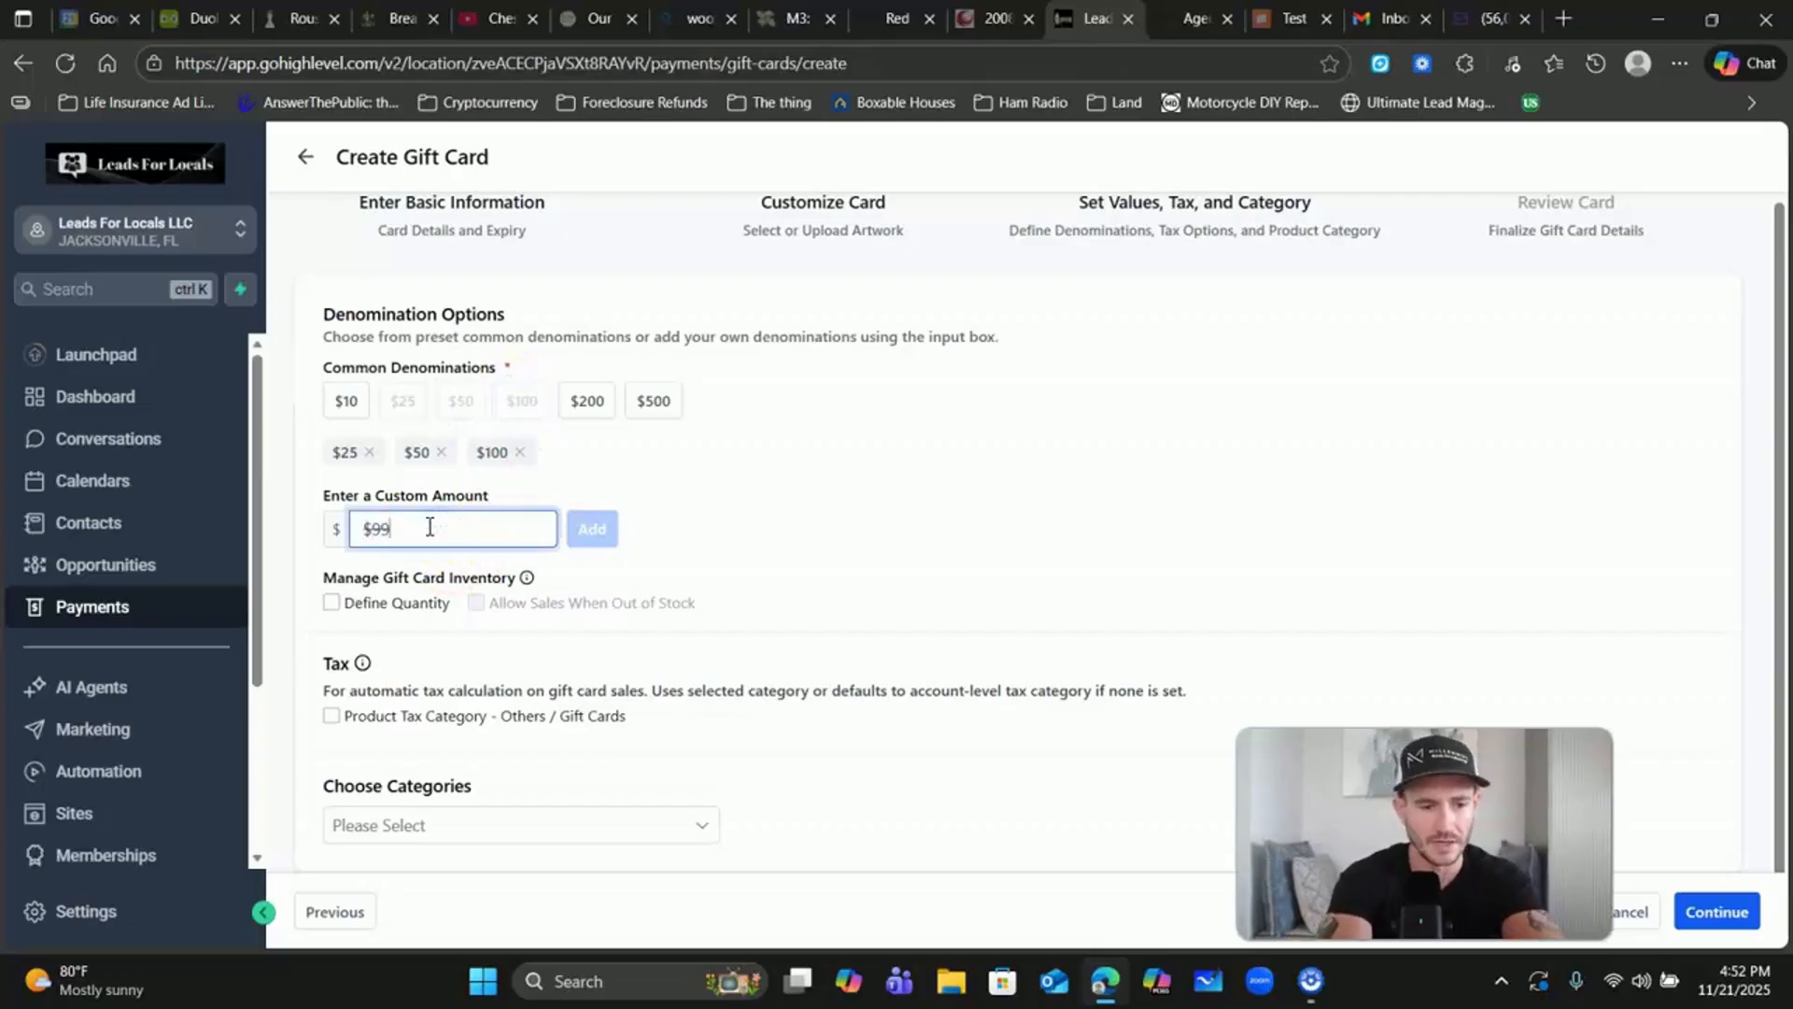
click(422, 526)
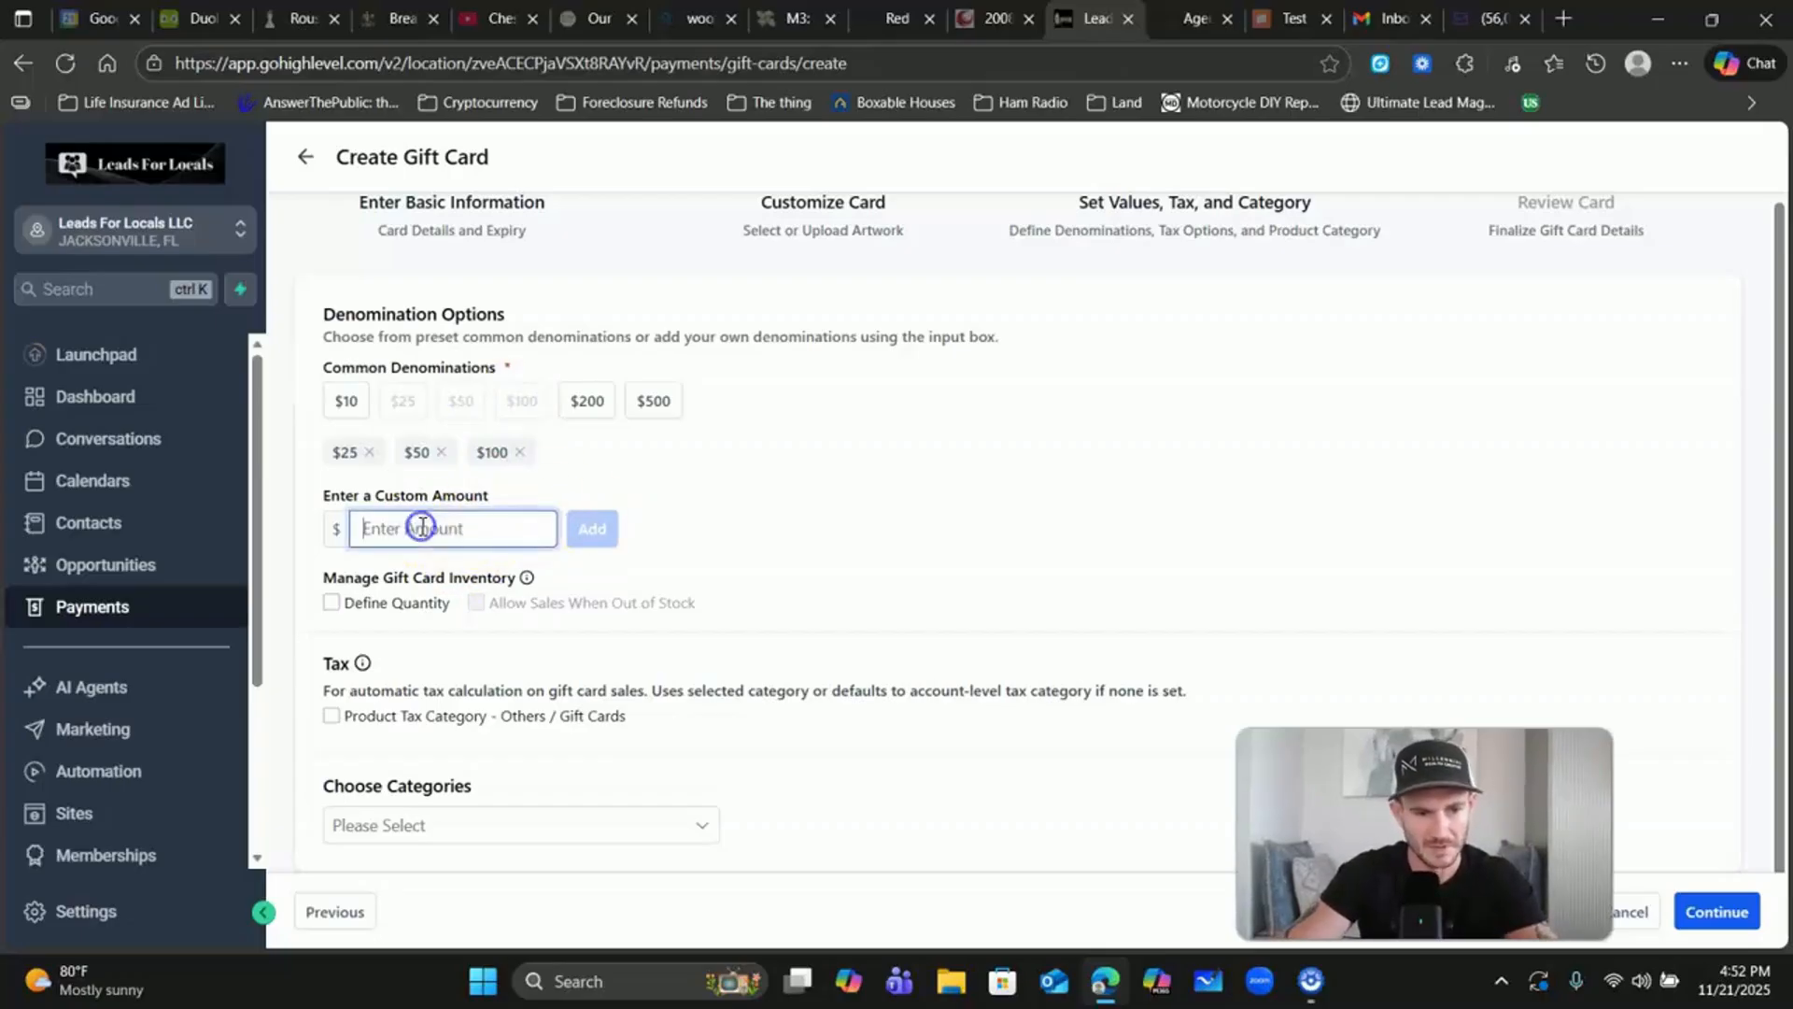
text(99)
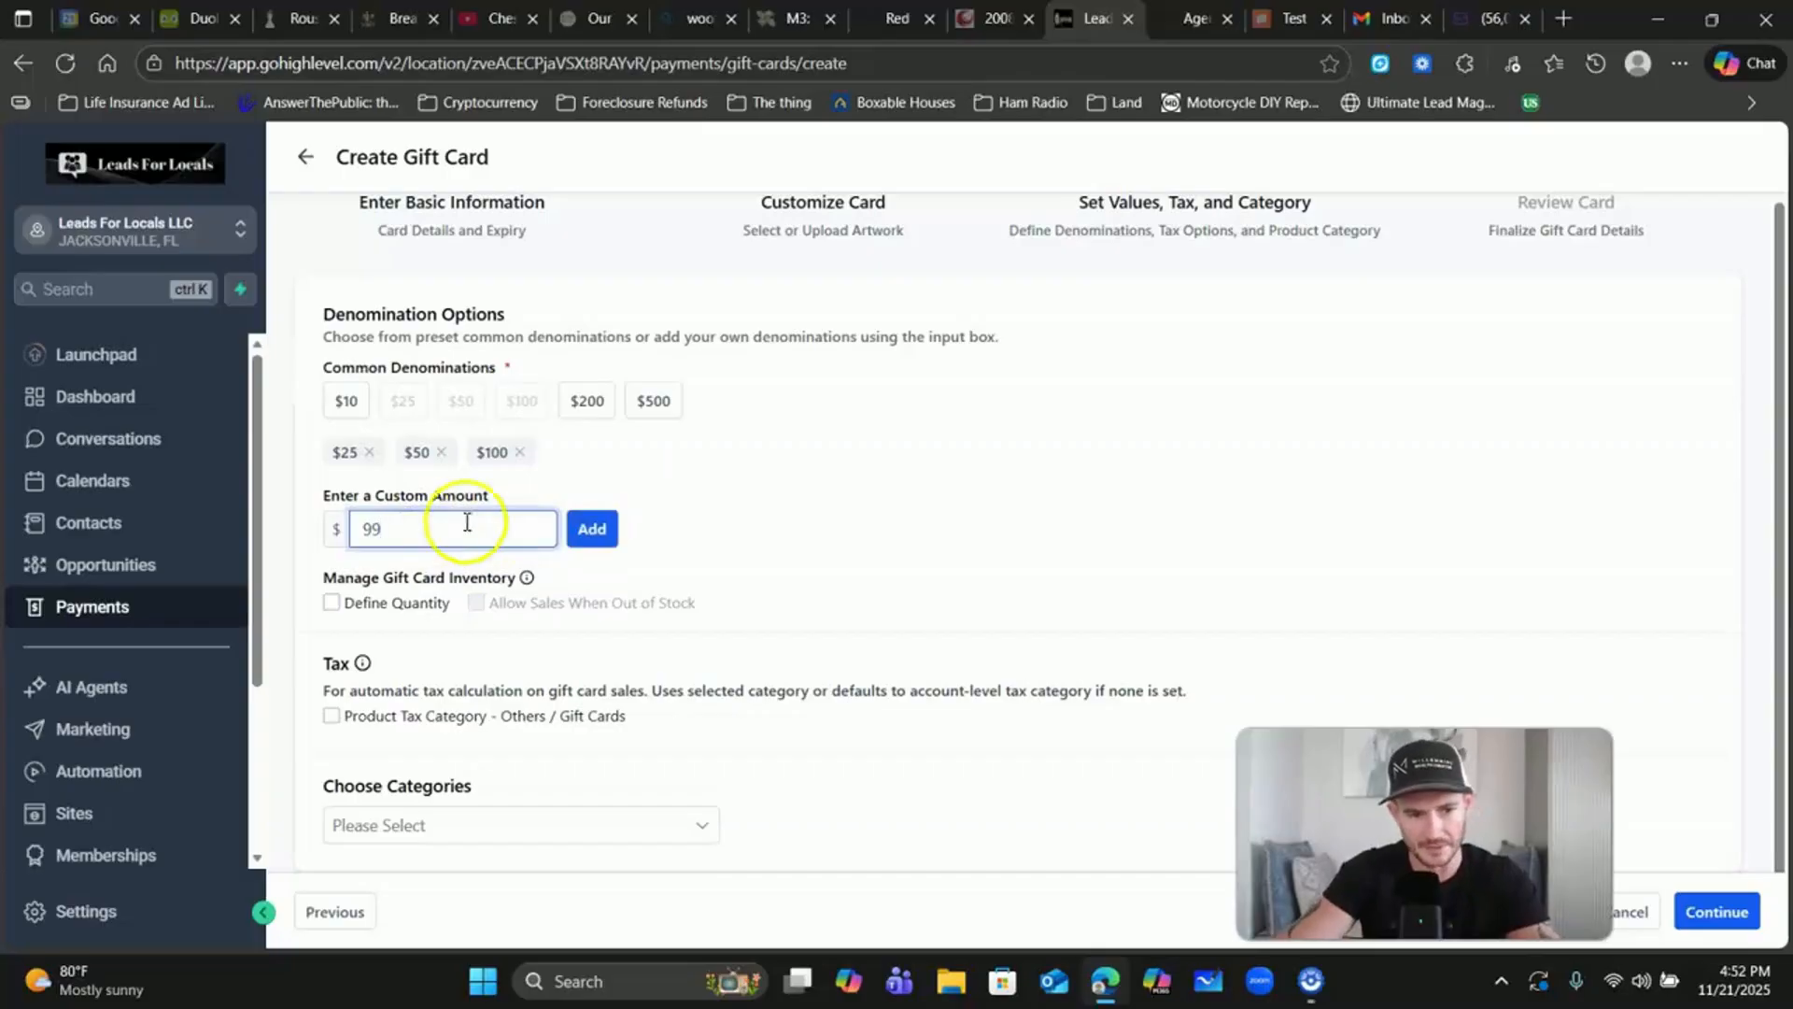
click(592, 526)
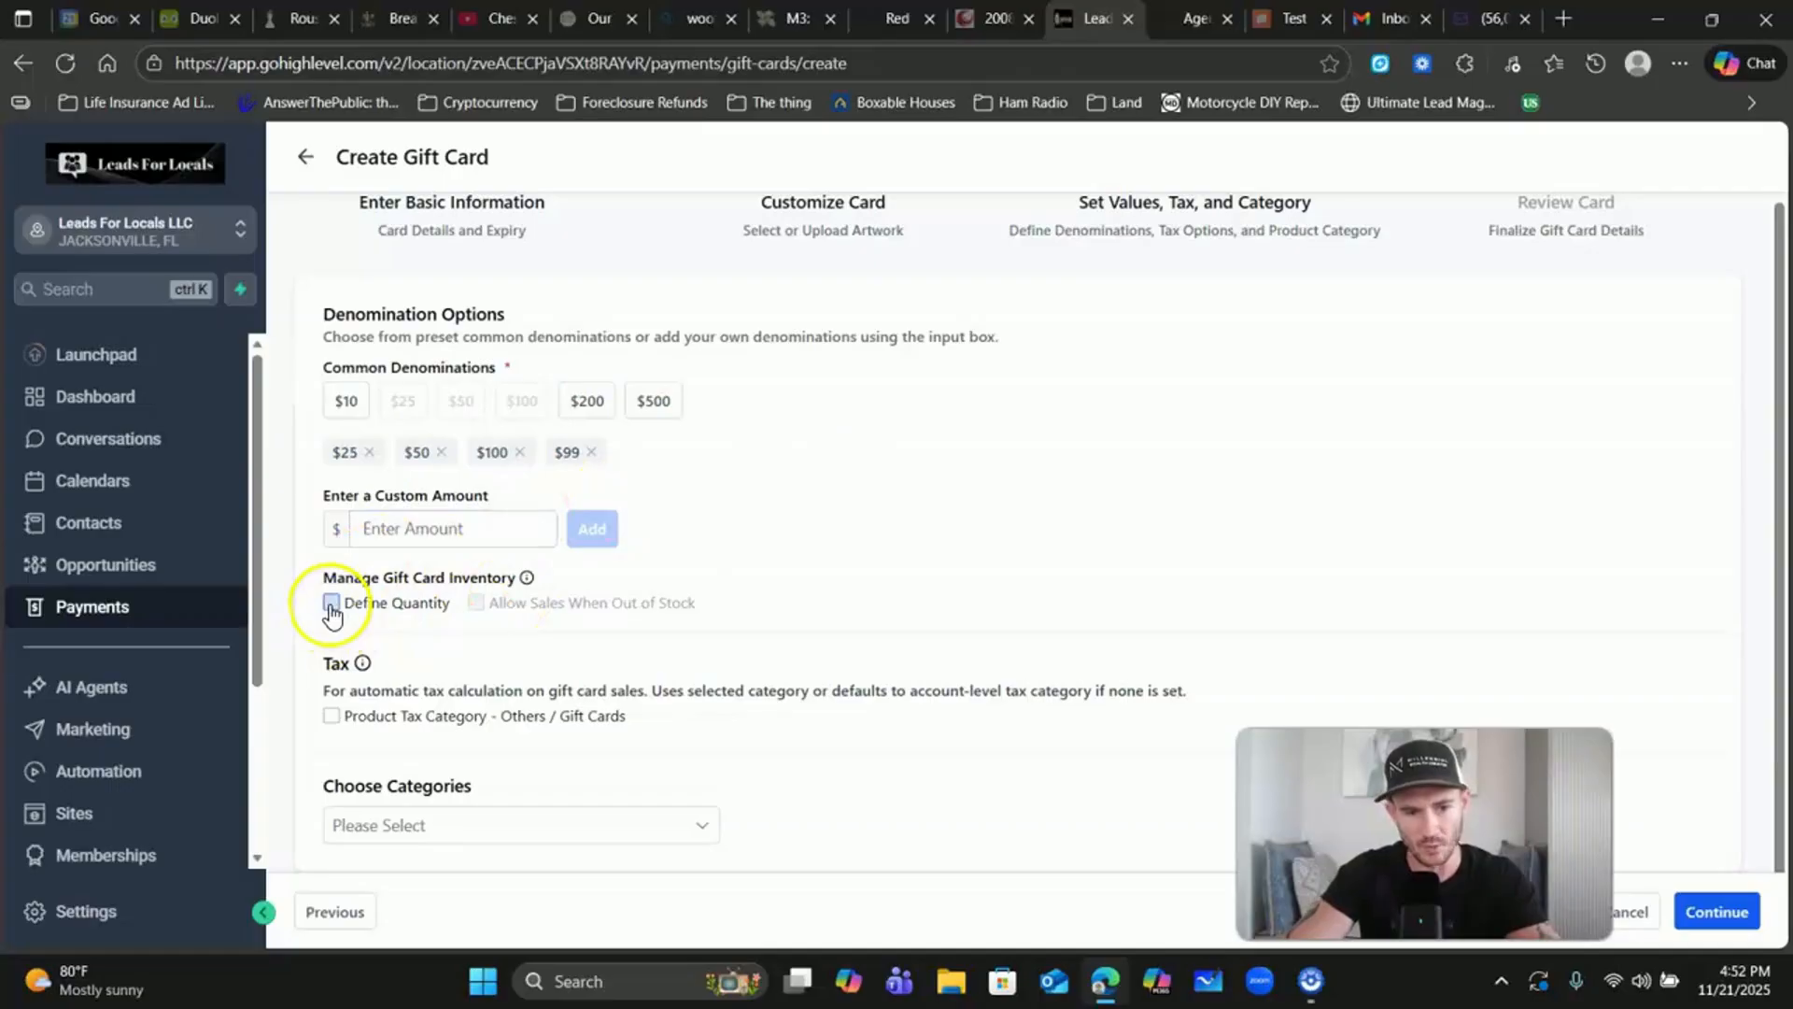
scroll(654, 495, down, 1)
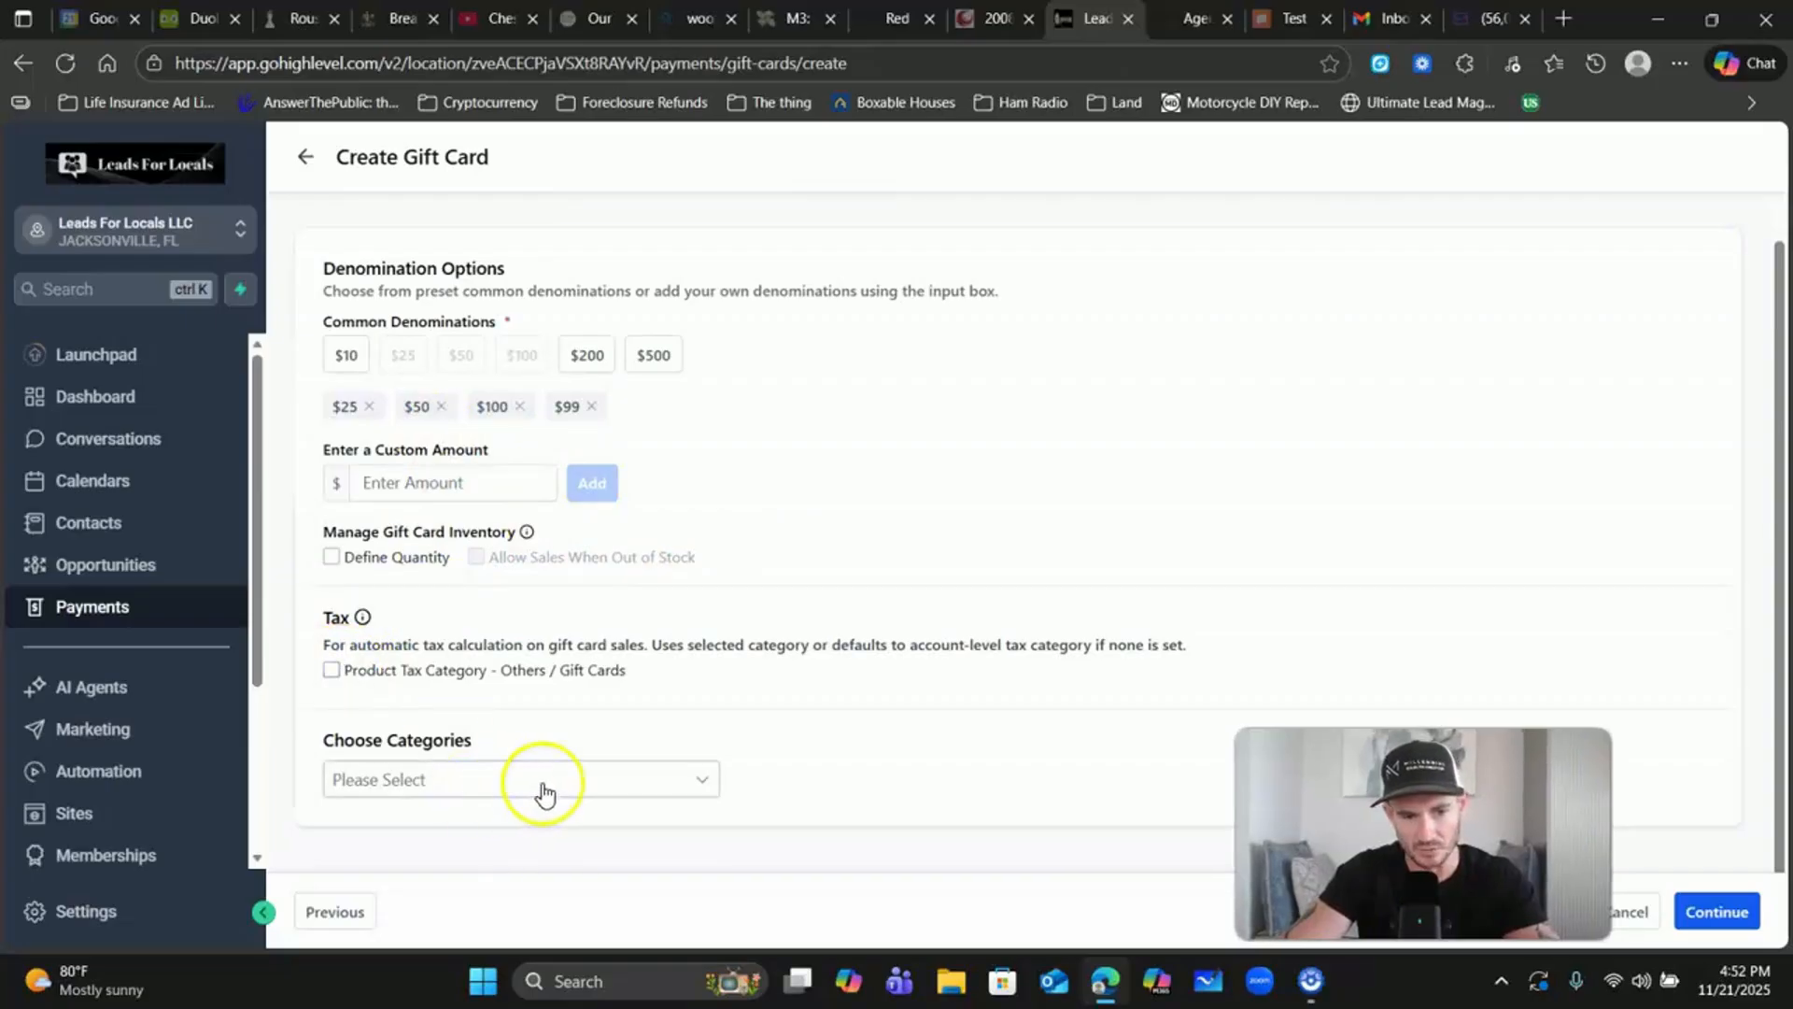
click(1743, 919)
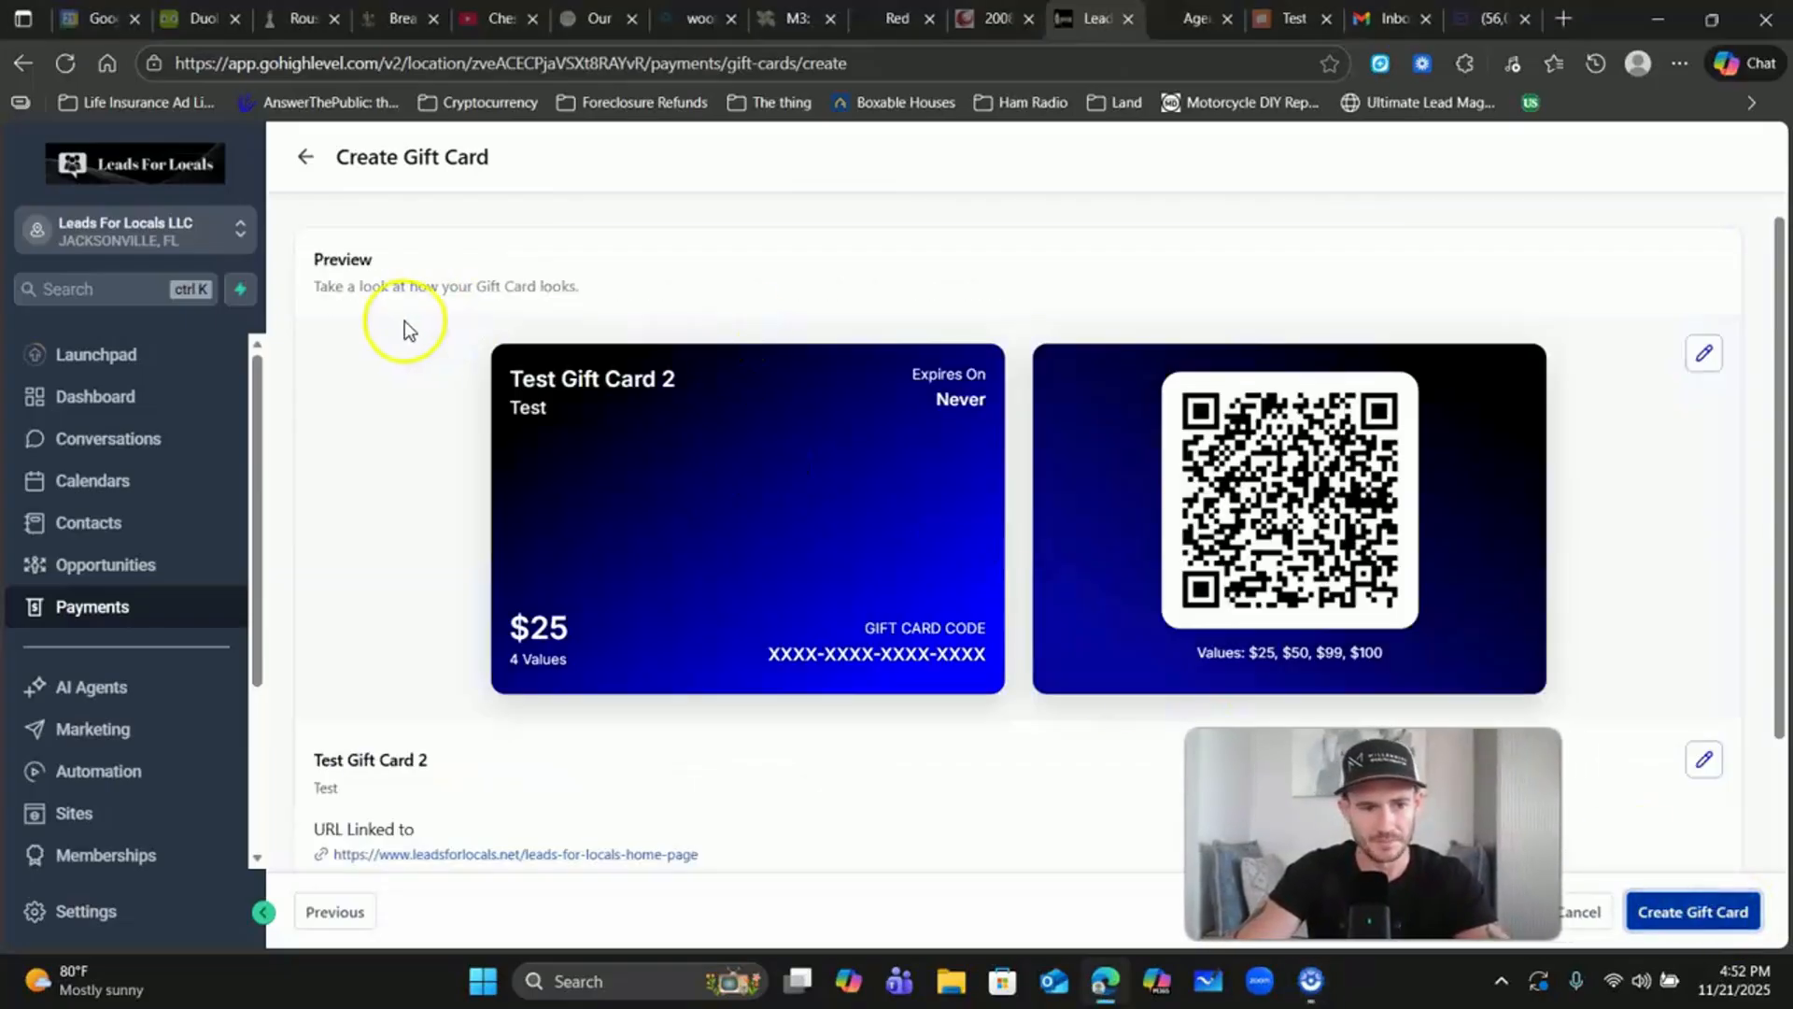
Step: Review the preview and details of Test Gift Card 2 and create the gift card
scroll(797, 405, down, 3)
scroll(1429, 488, up, 4)
scroll(1288, 513, down, 1)
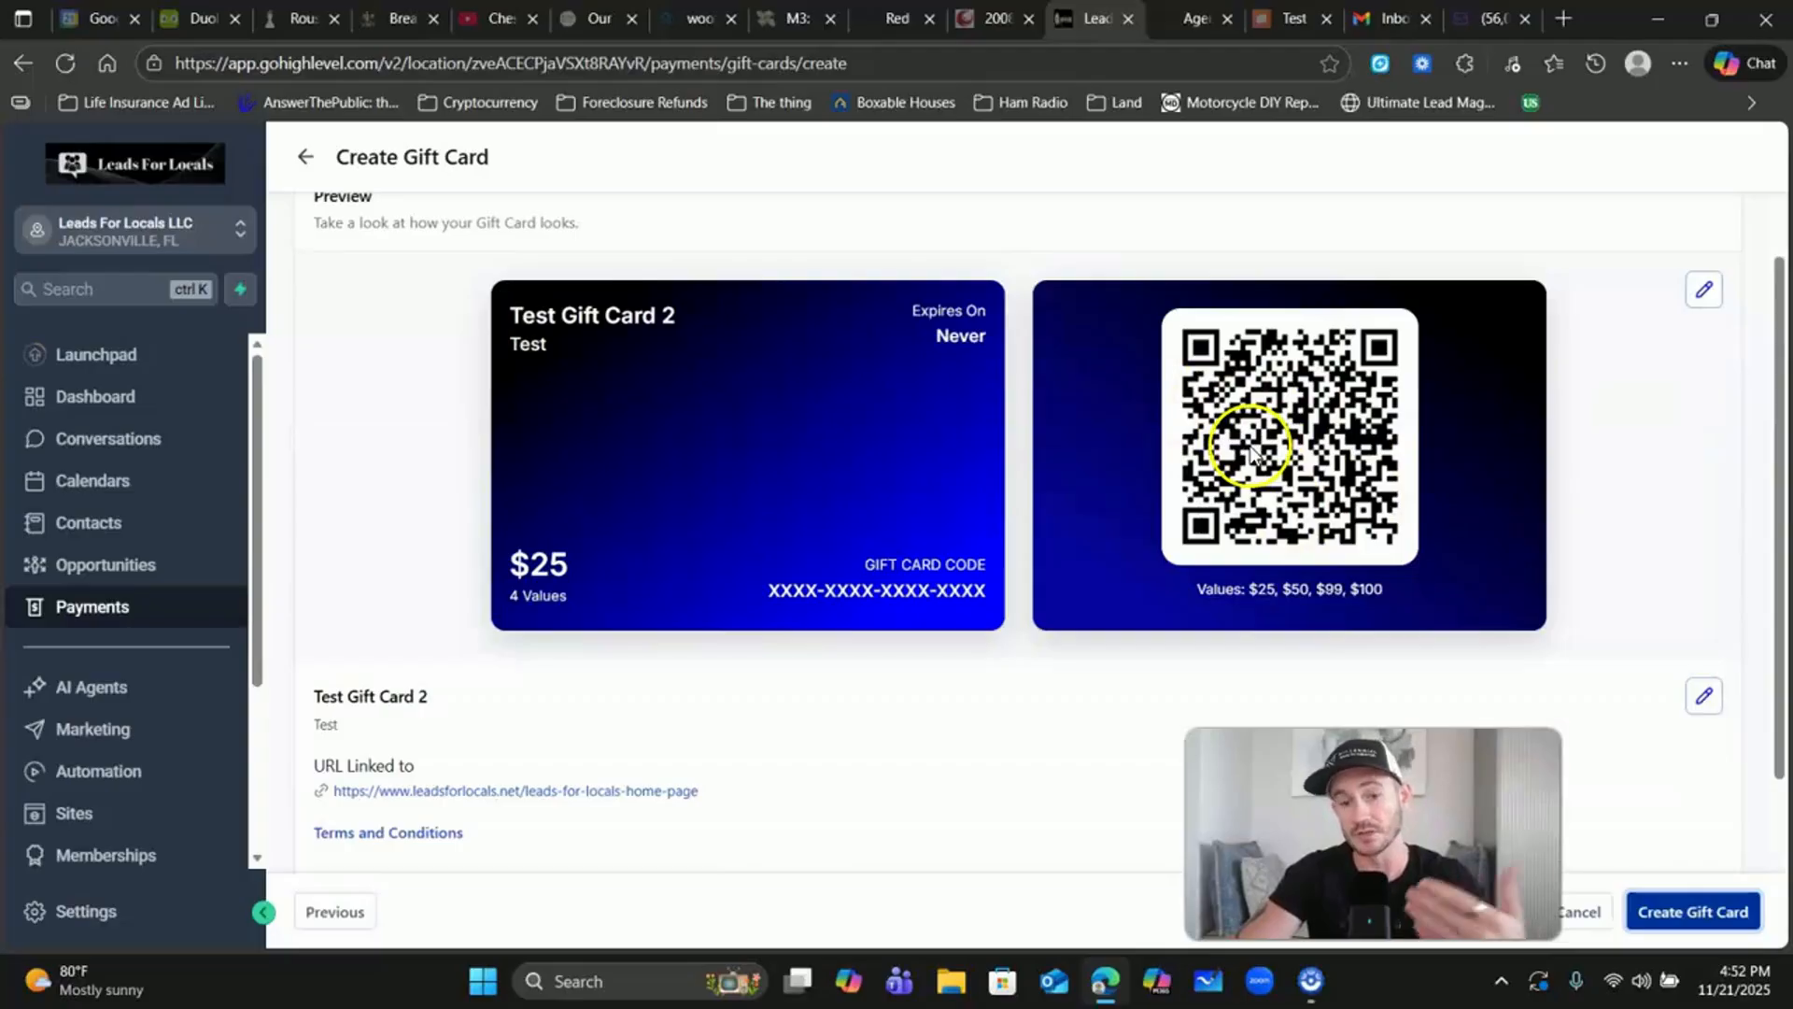
scroll(1253, 425, down, 1)
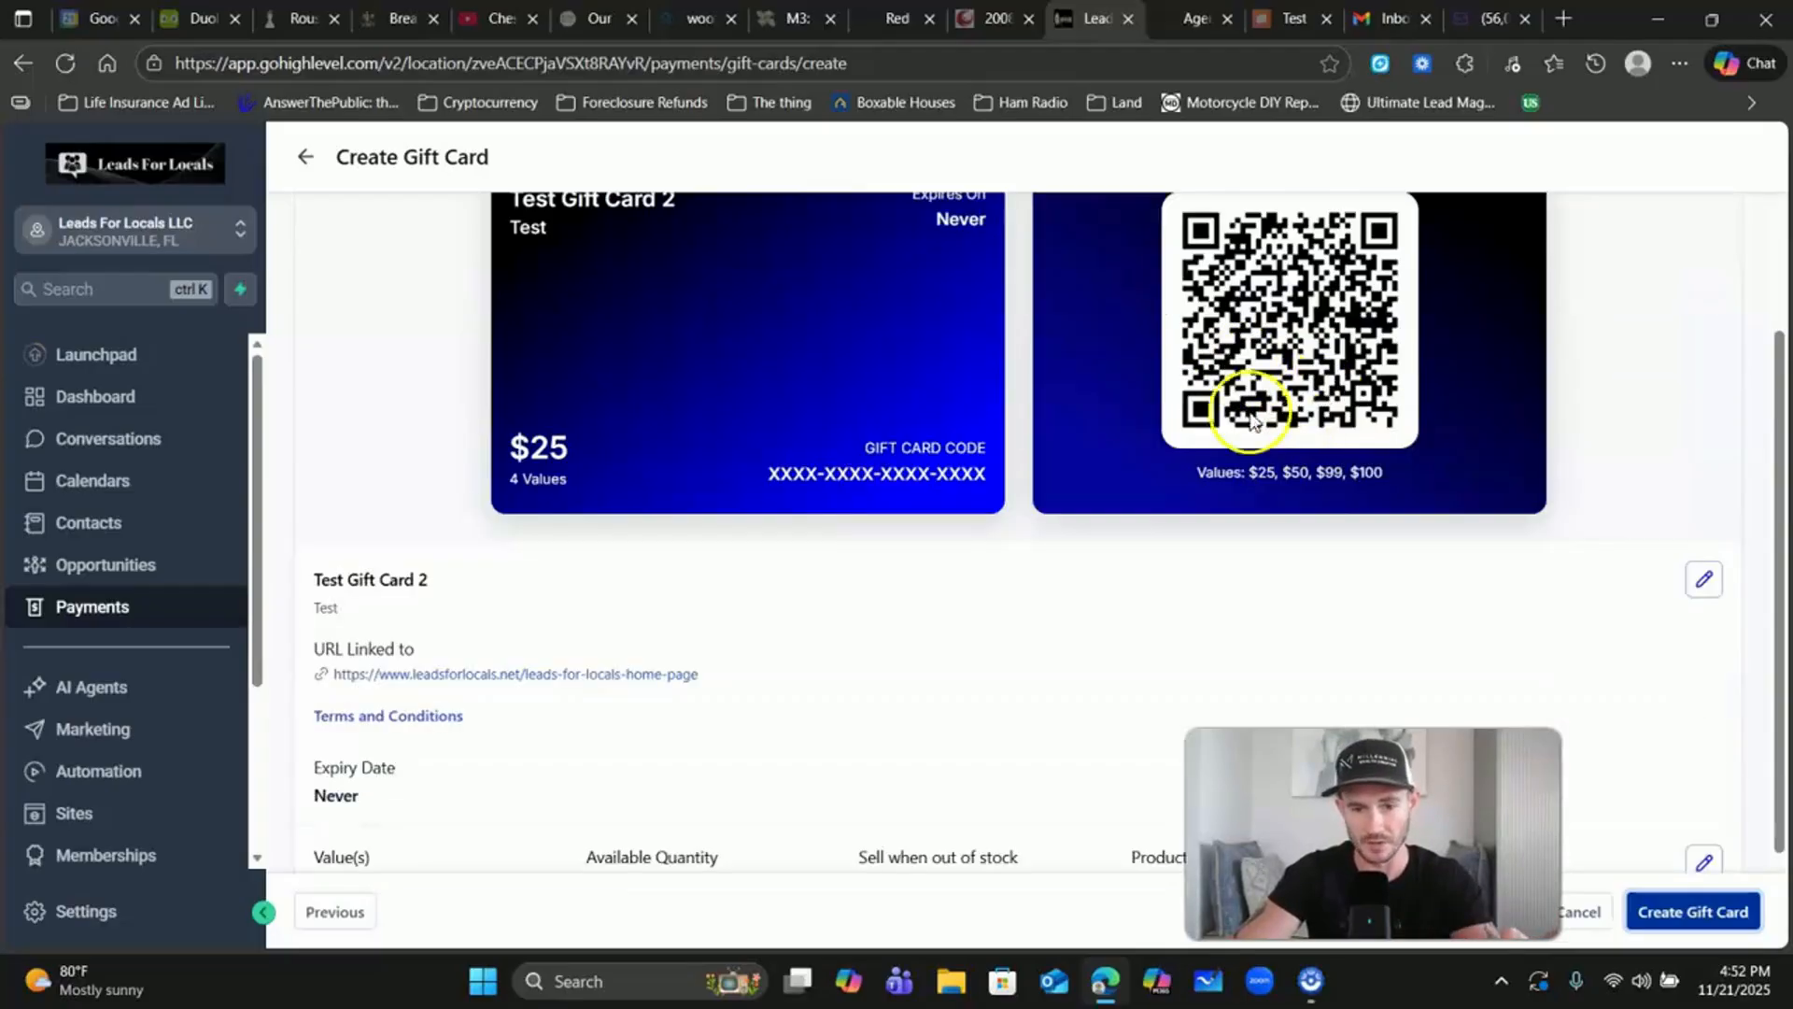
scroll(567, 548, down, 1)
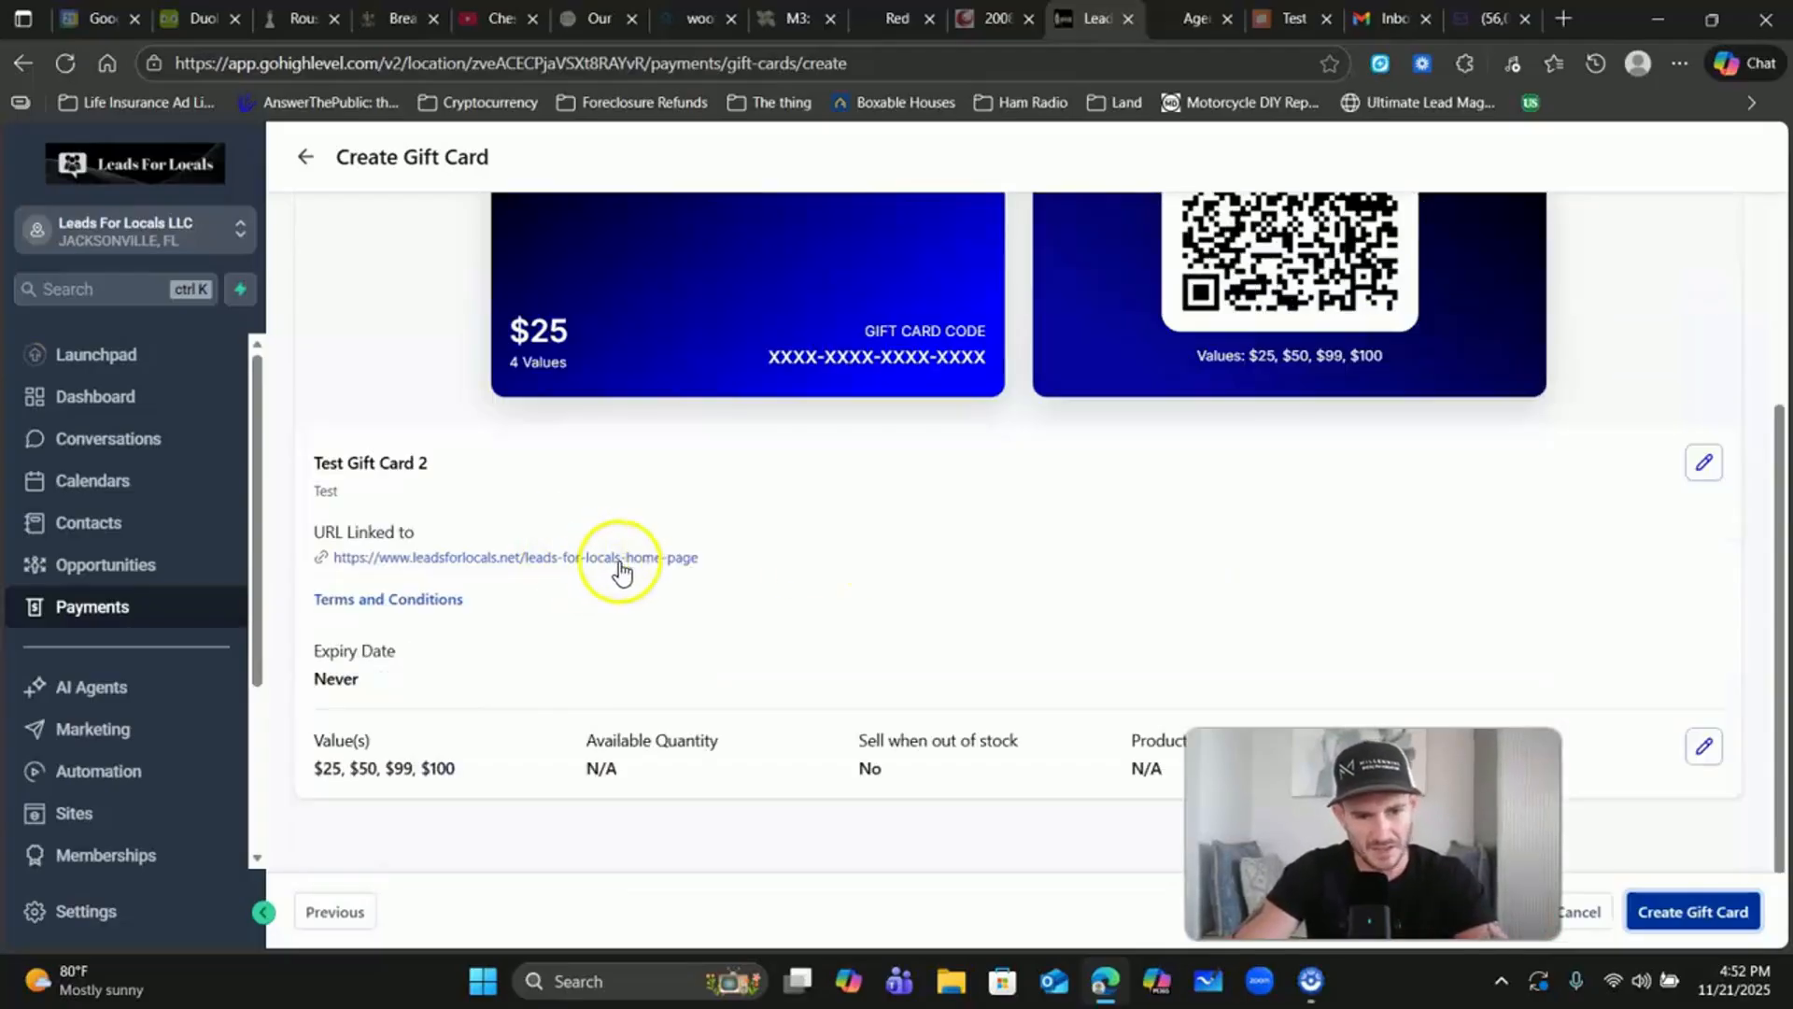
drag(1373, 833, 1308, 809)
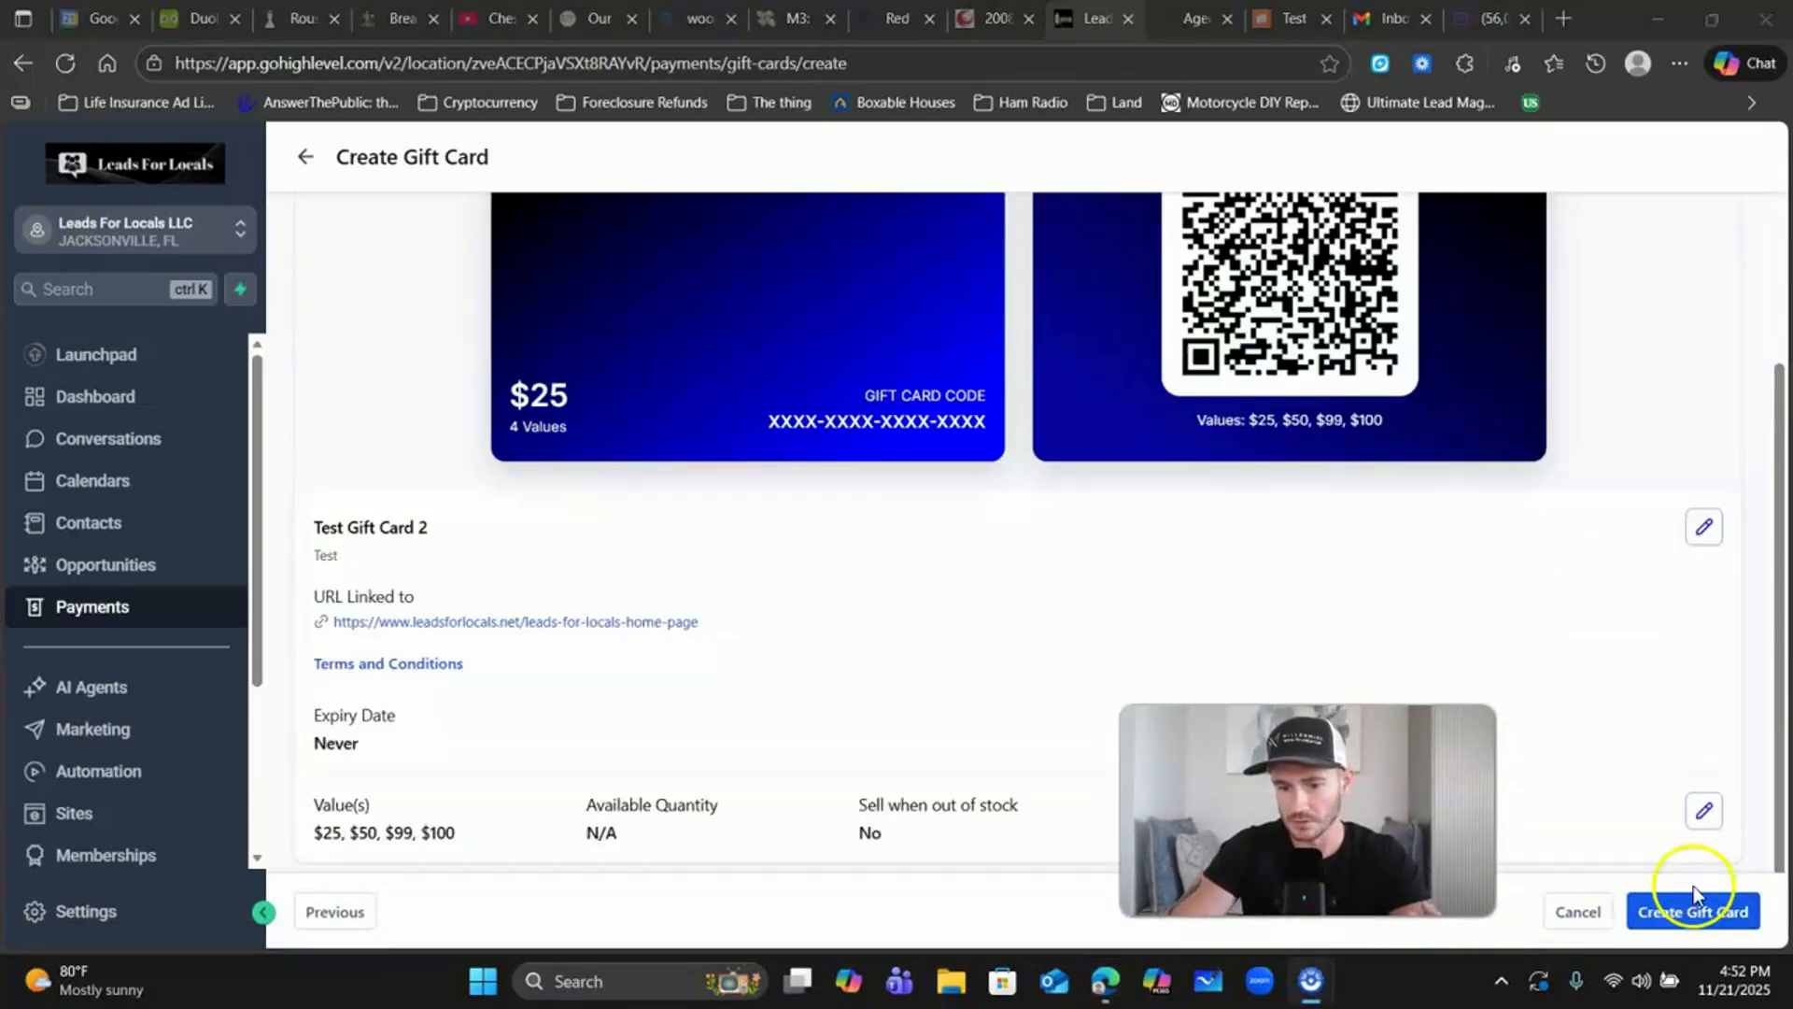
click(1648, 904)
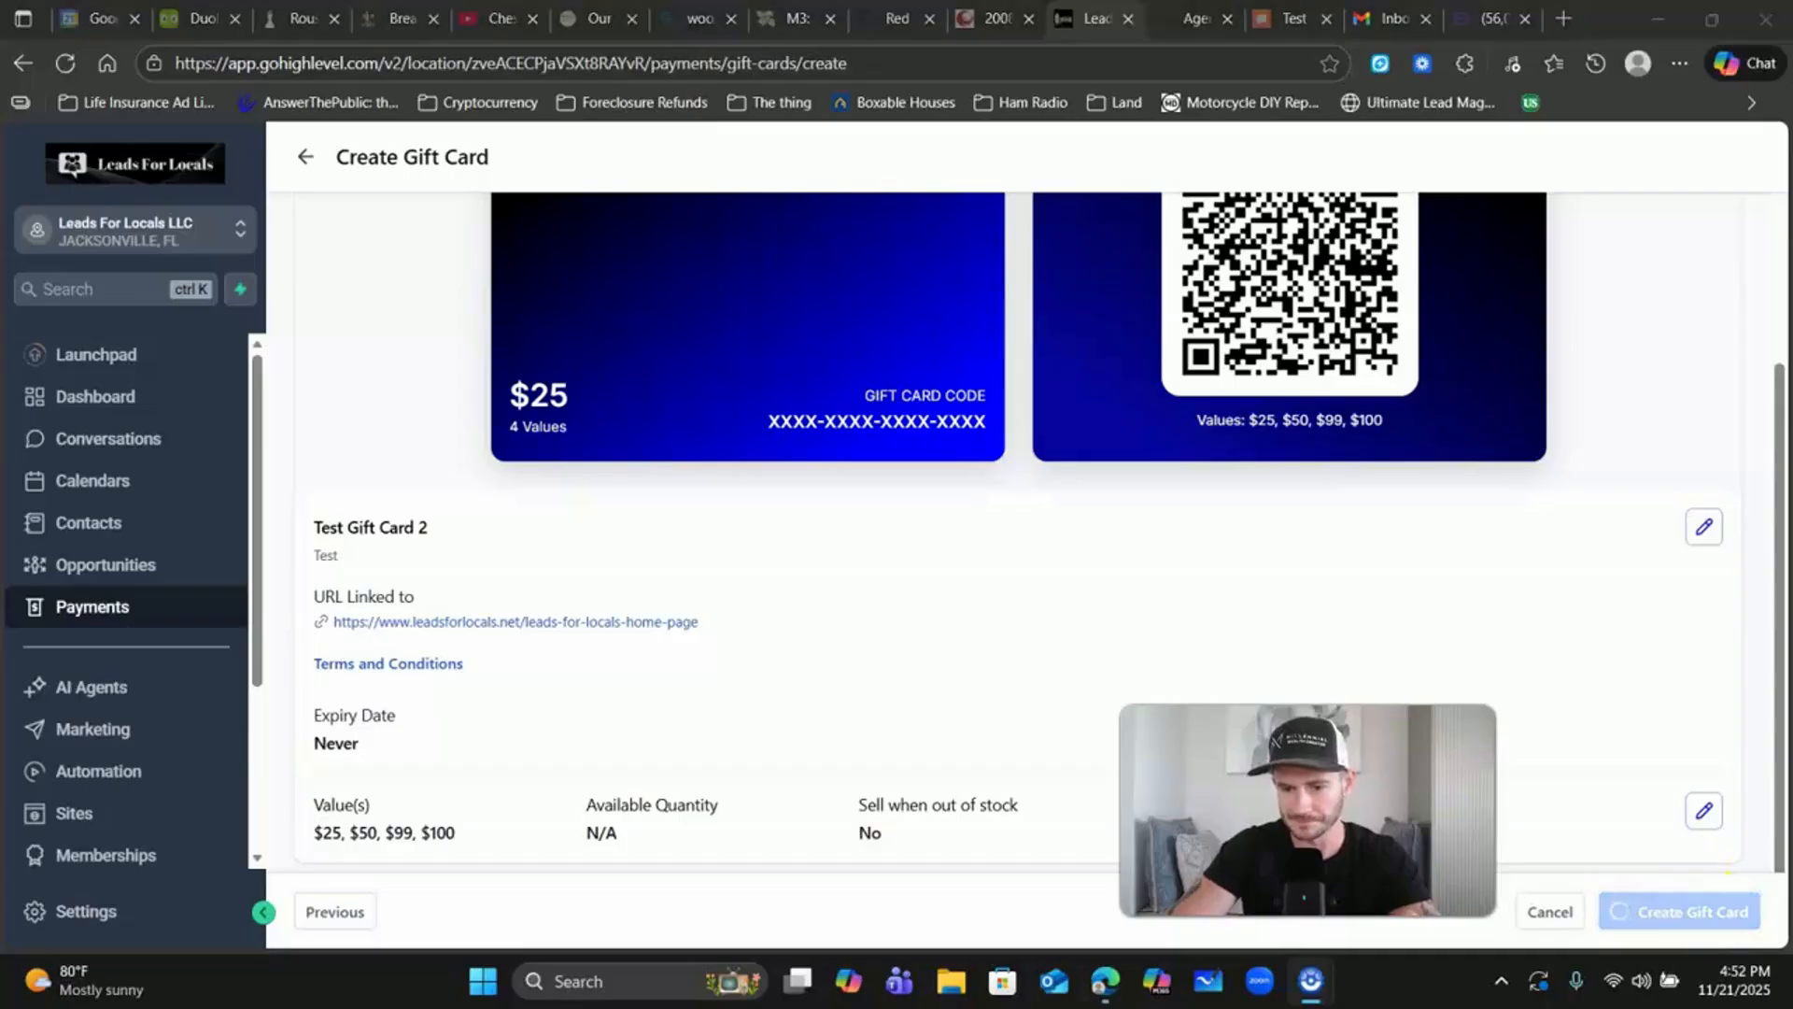
drag(1308, 822, 1579, 850)
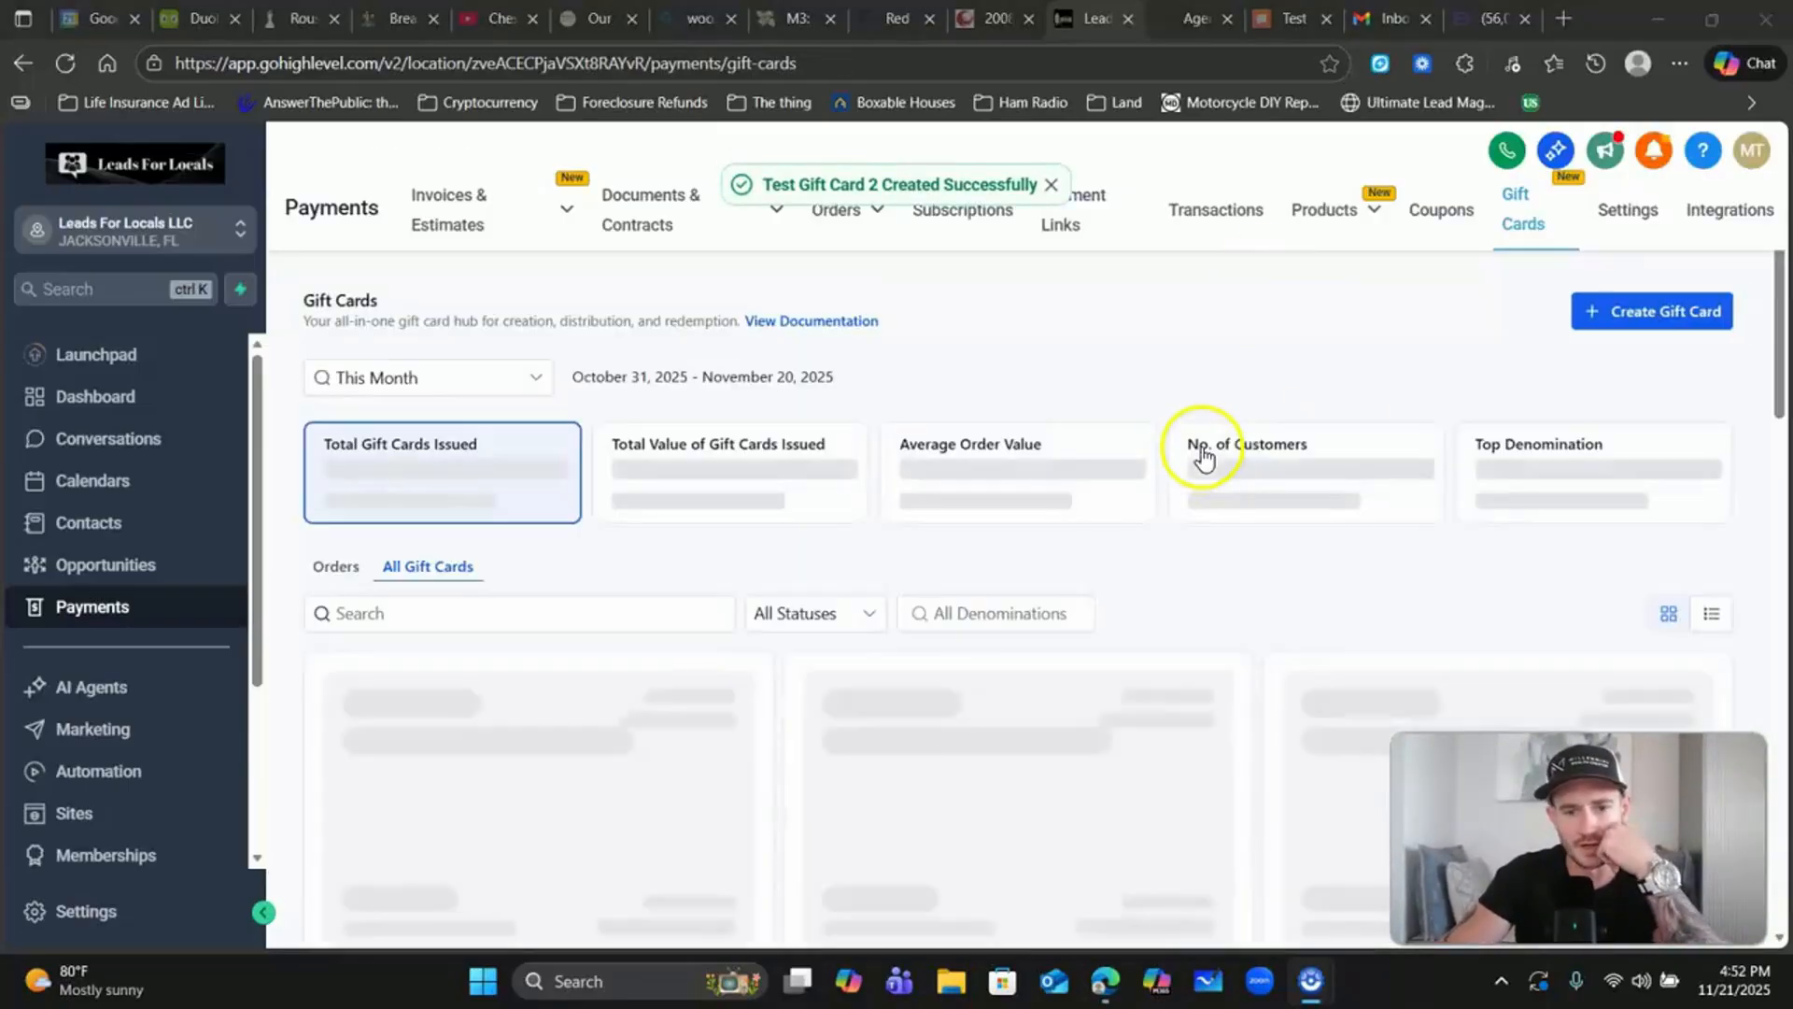
Step: View the recipient selection for sending Test Gift Card 2, and return to the gift card list without sending
scroll(1065, 359, down, 1)
scroll(1074, 350, down, 1)
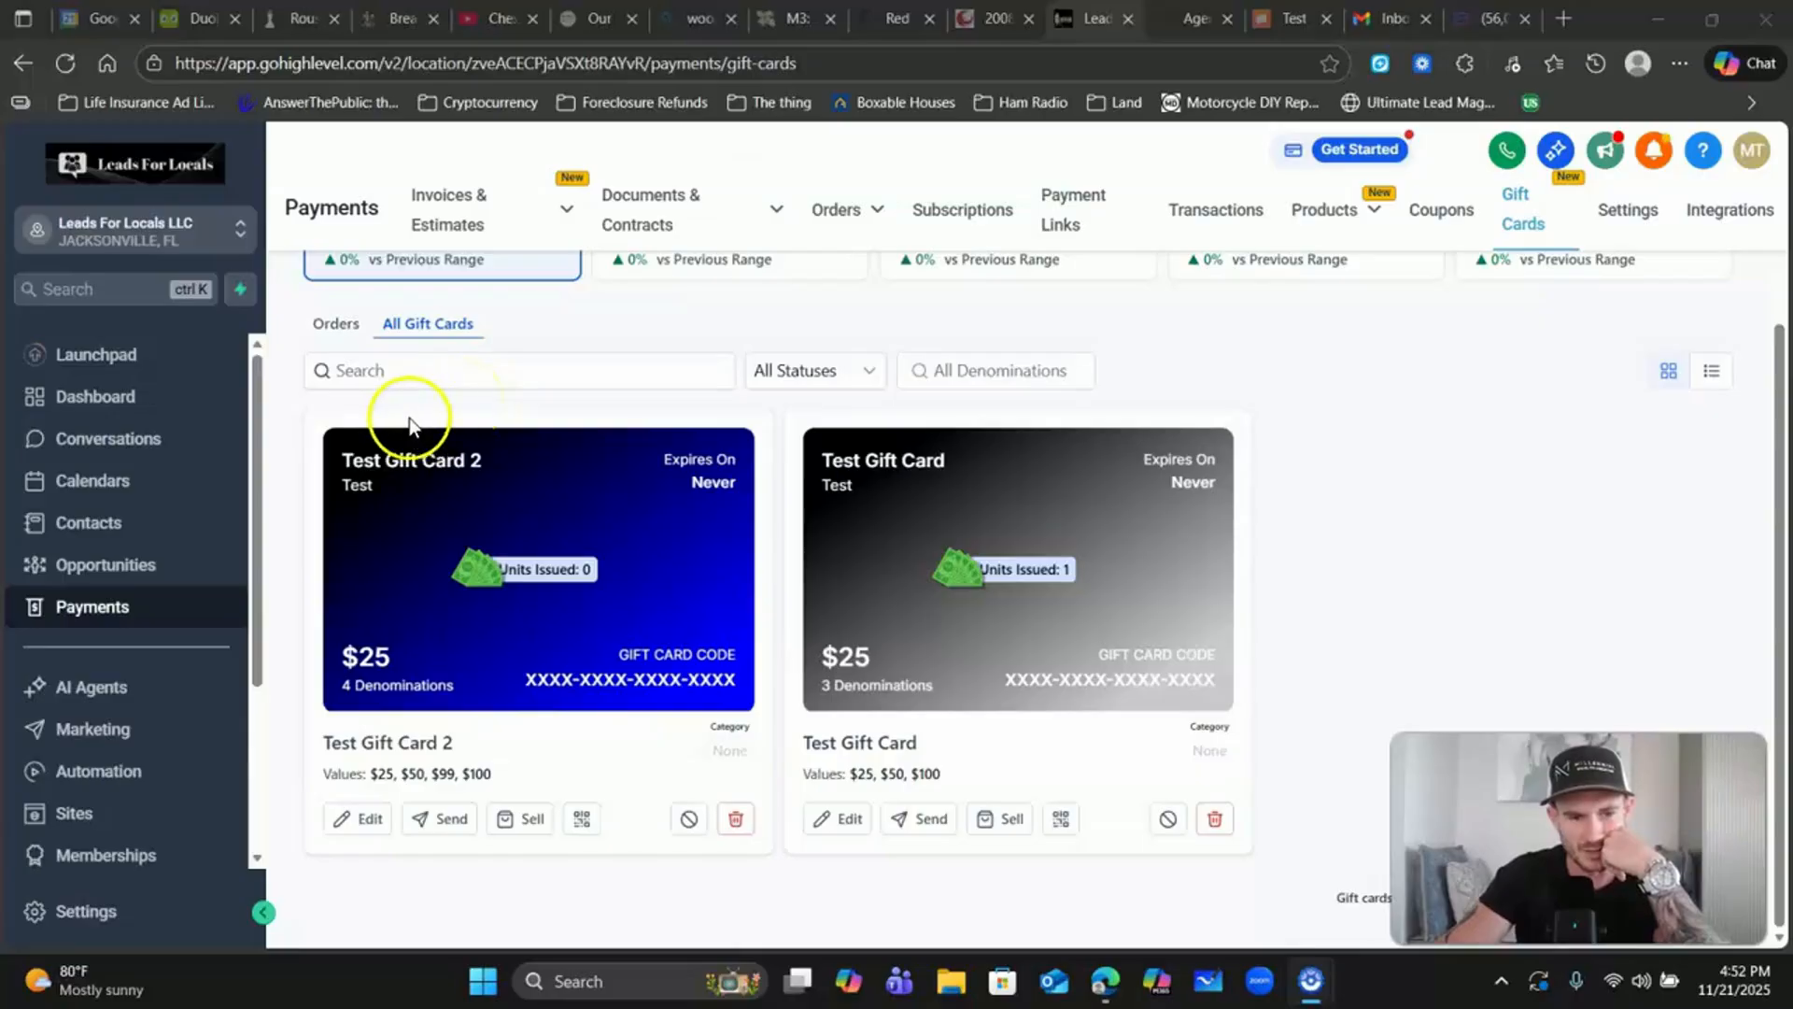
mouse_move(474, 493)
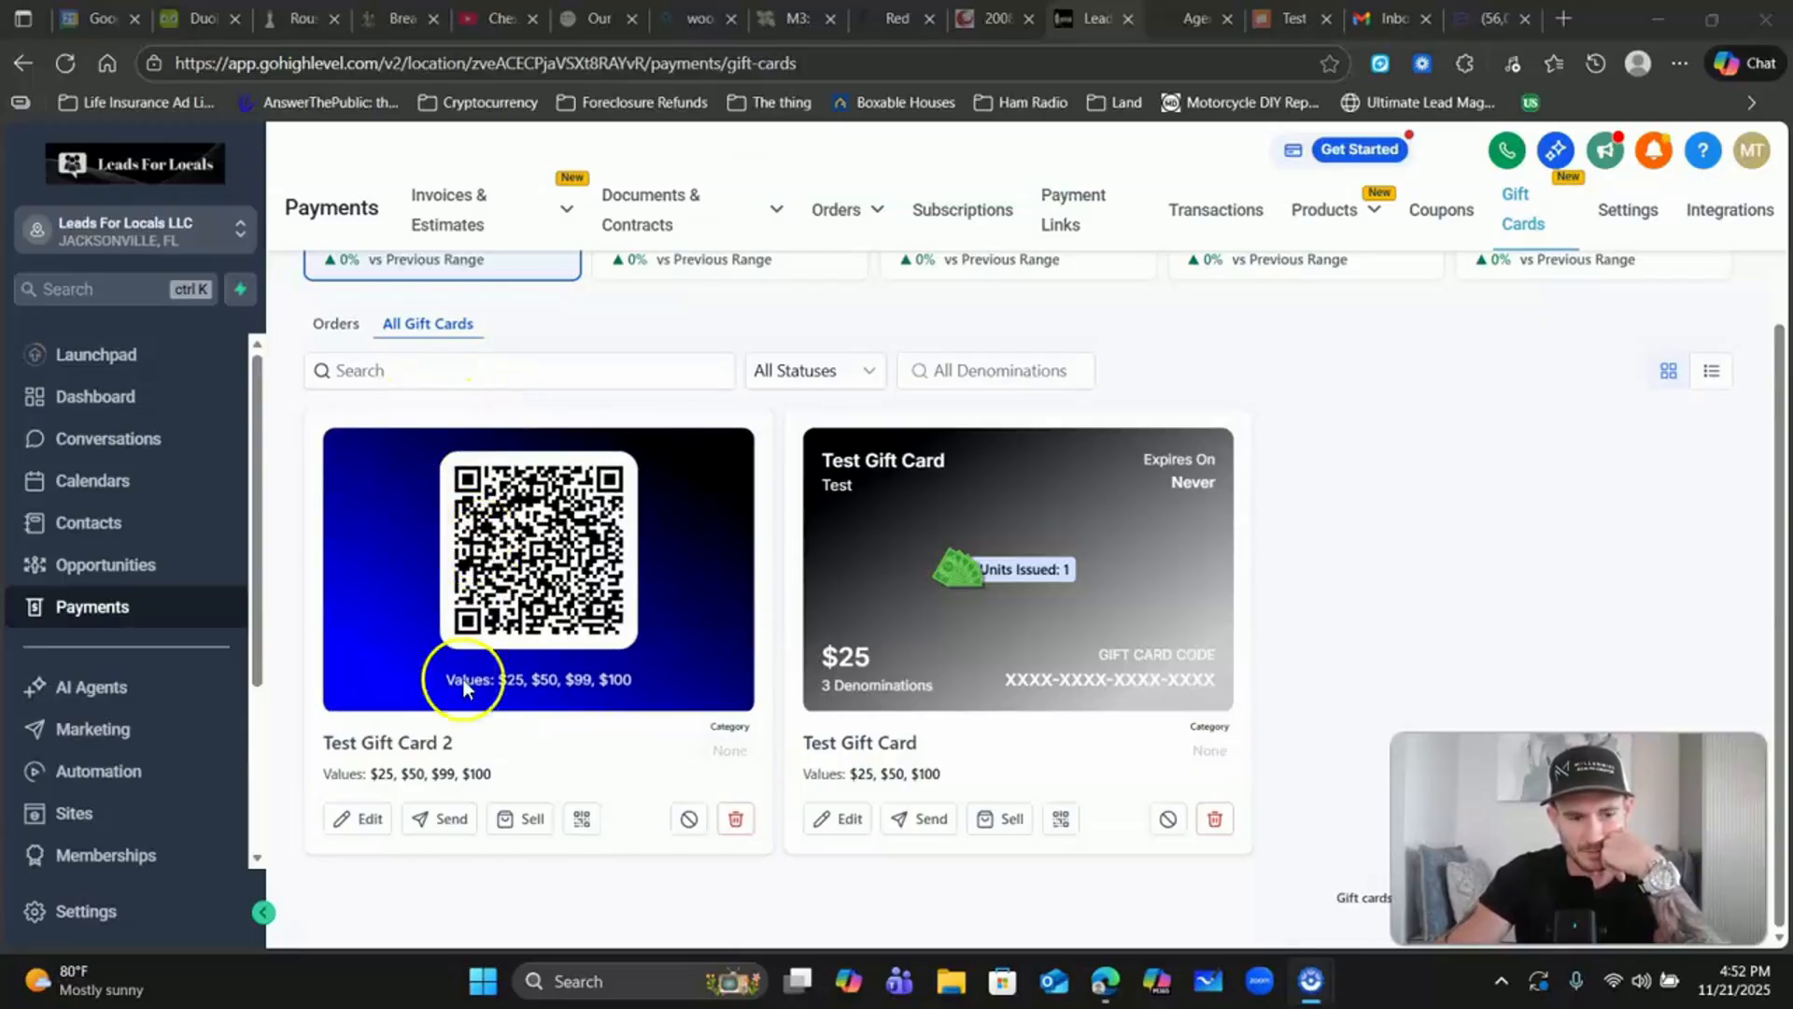
click(446, 821)
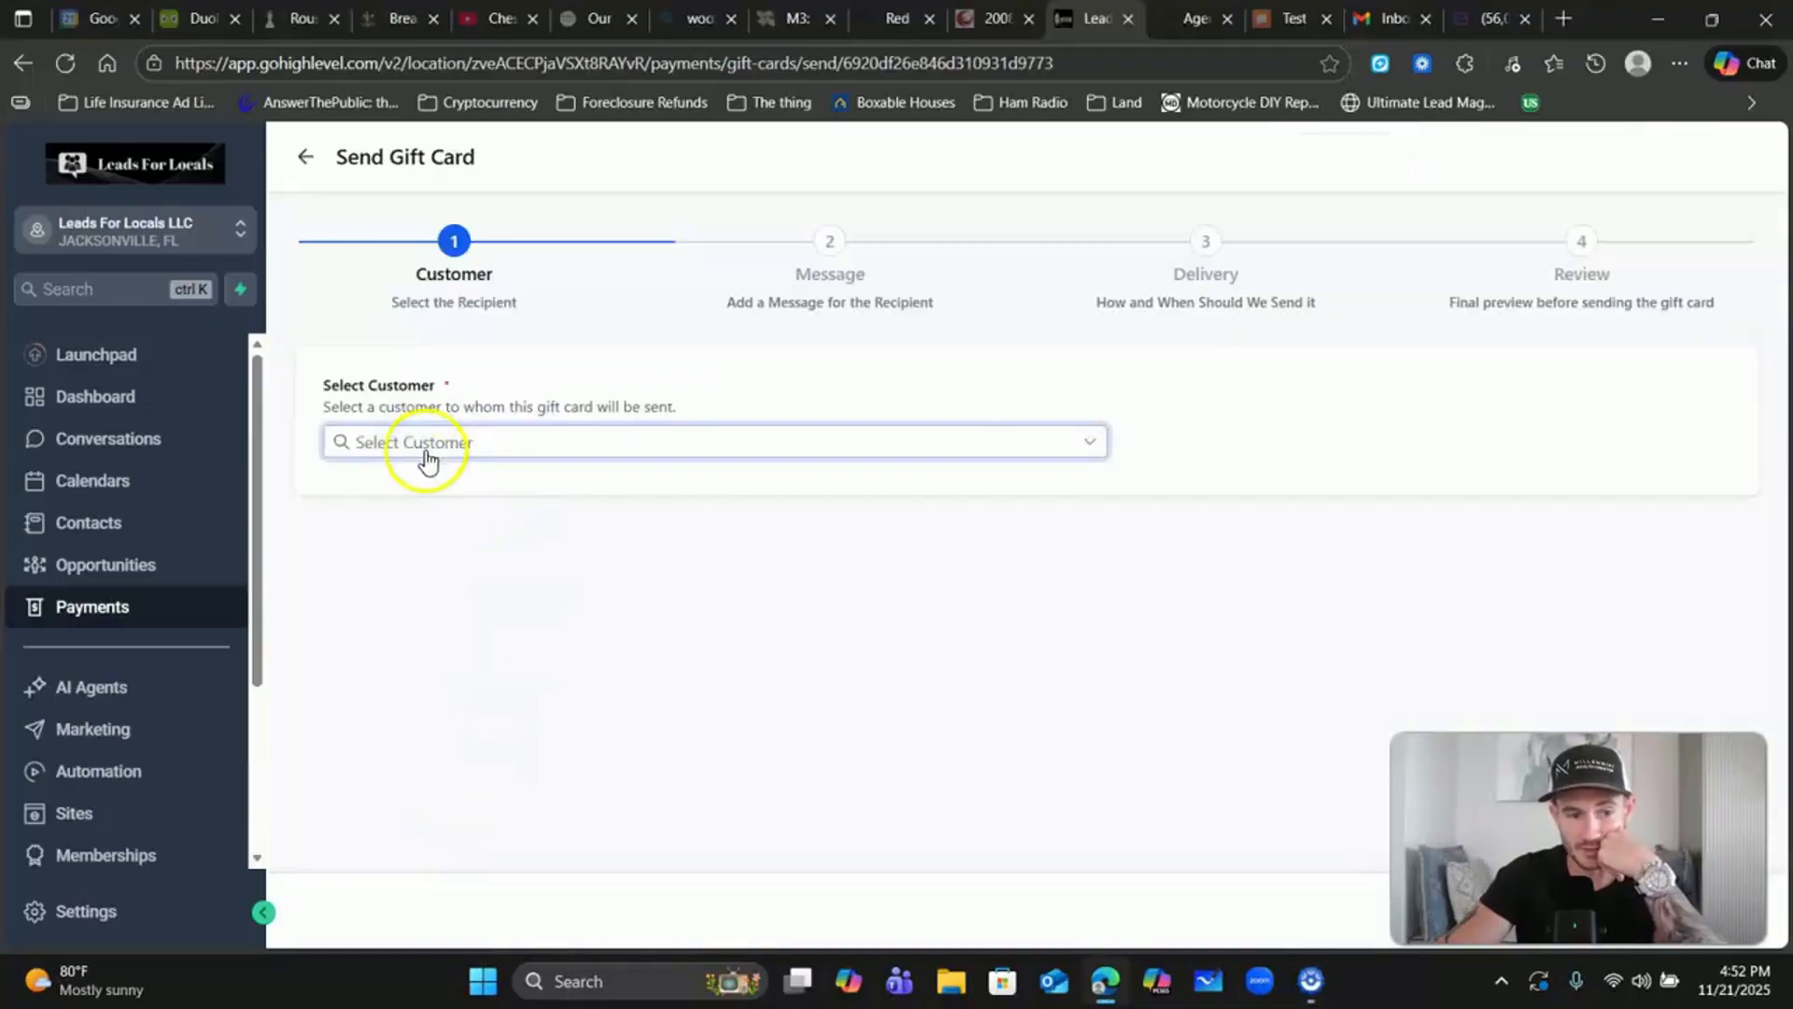
drag(1587, 822, 1410, 825)
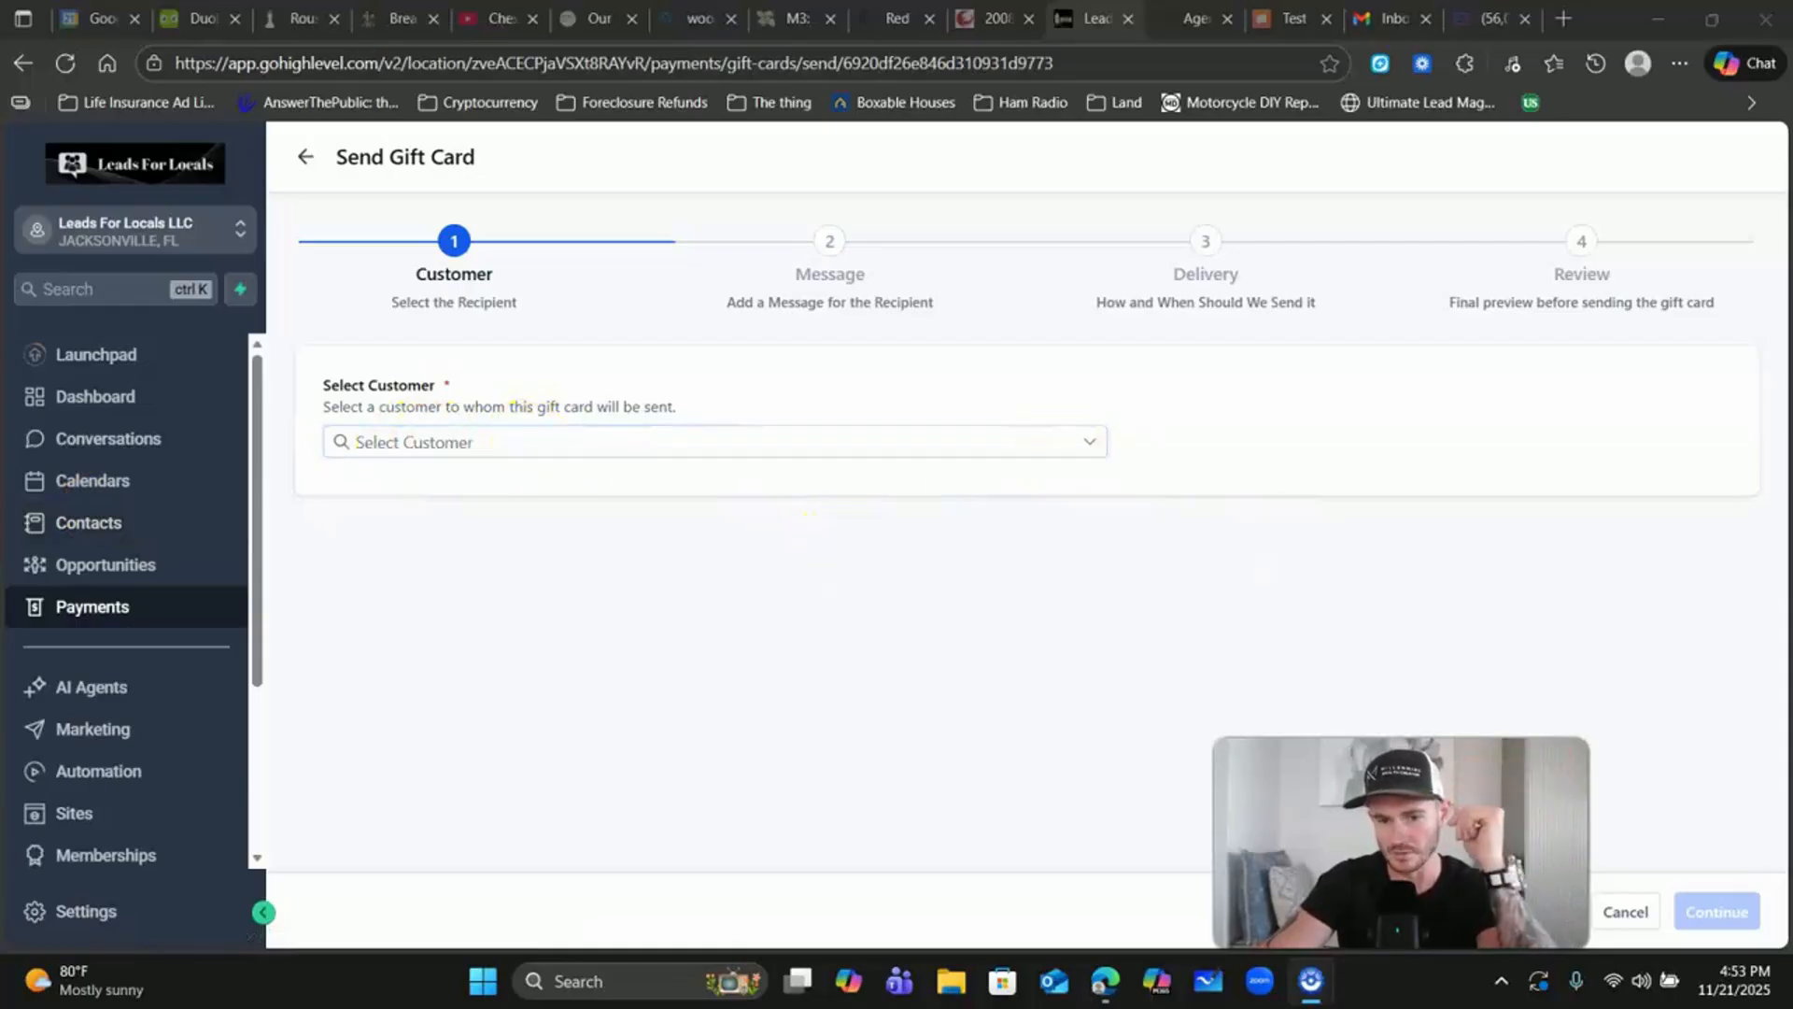
click(1626, 911)
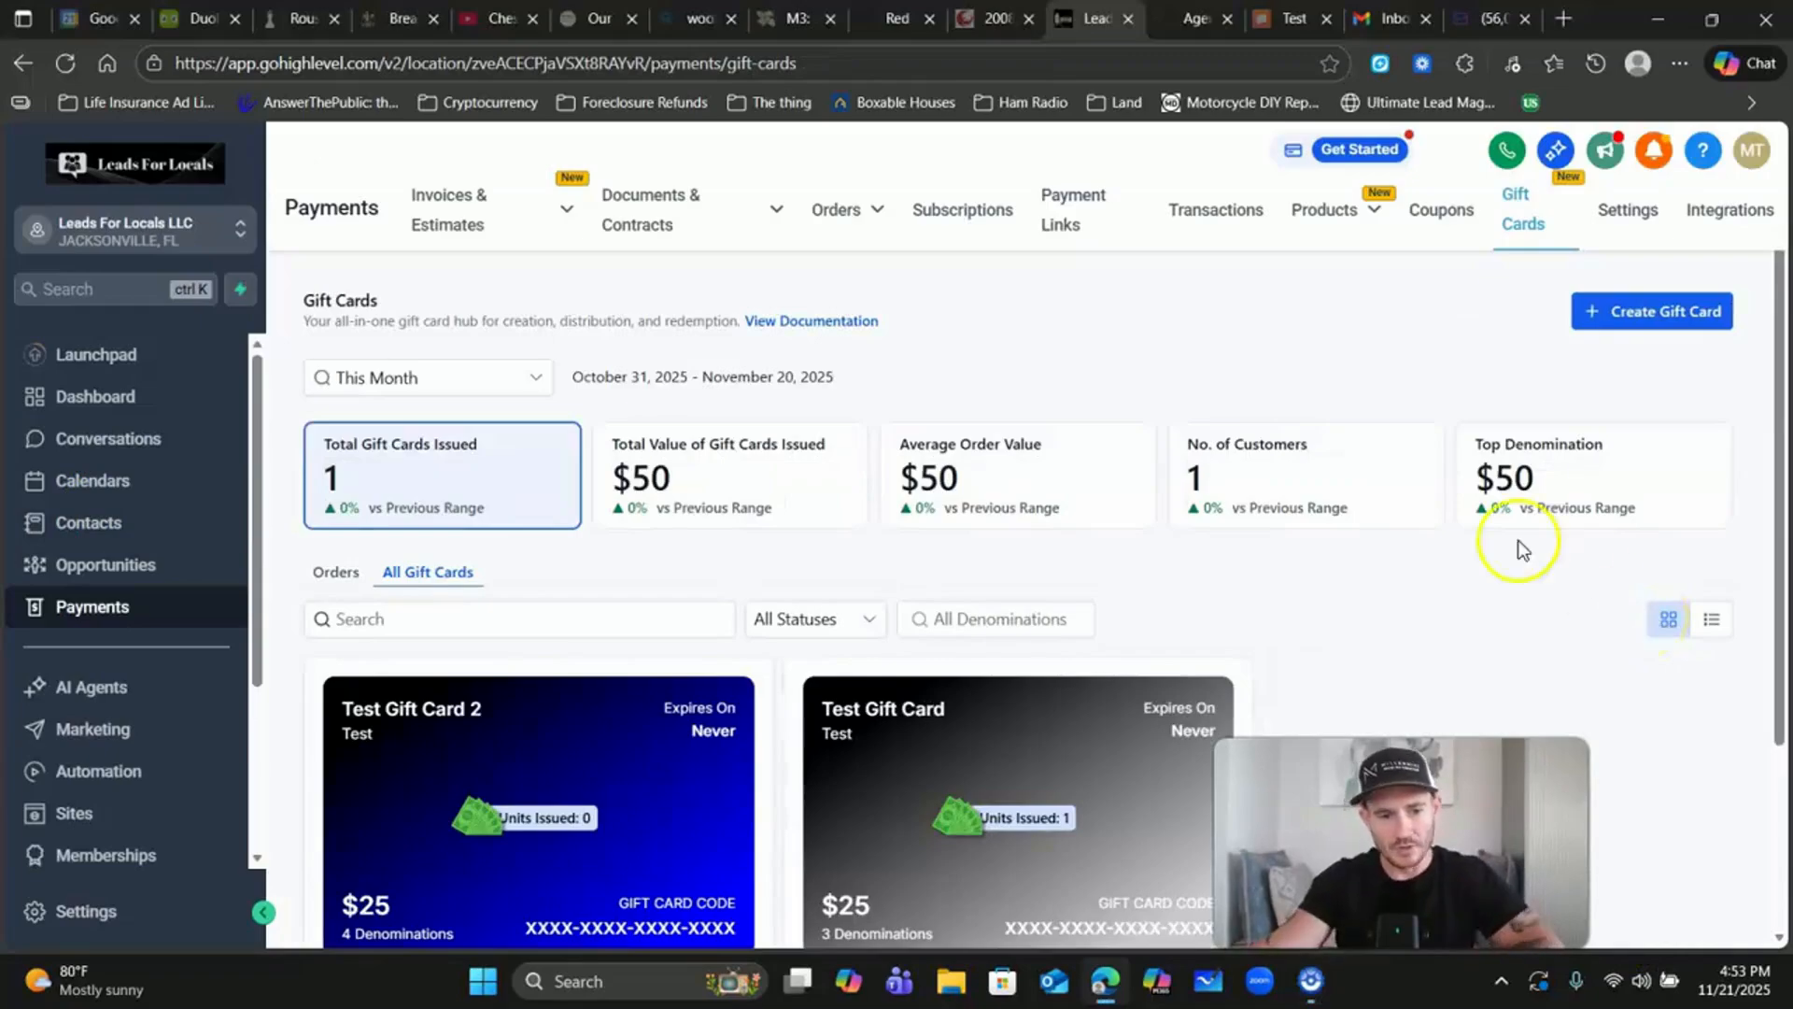
Step: Open the selling options for Test Gift Card 2 and copy the embed code of its live mode checkout
scroll(901, 337, down, 3)
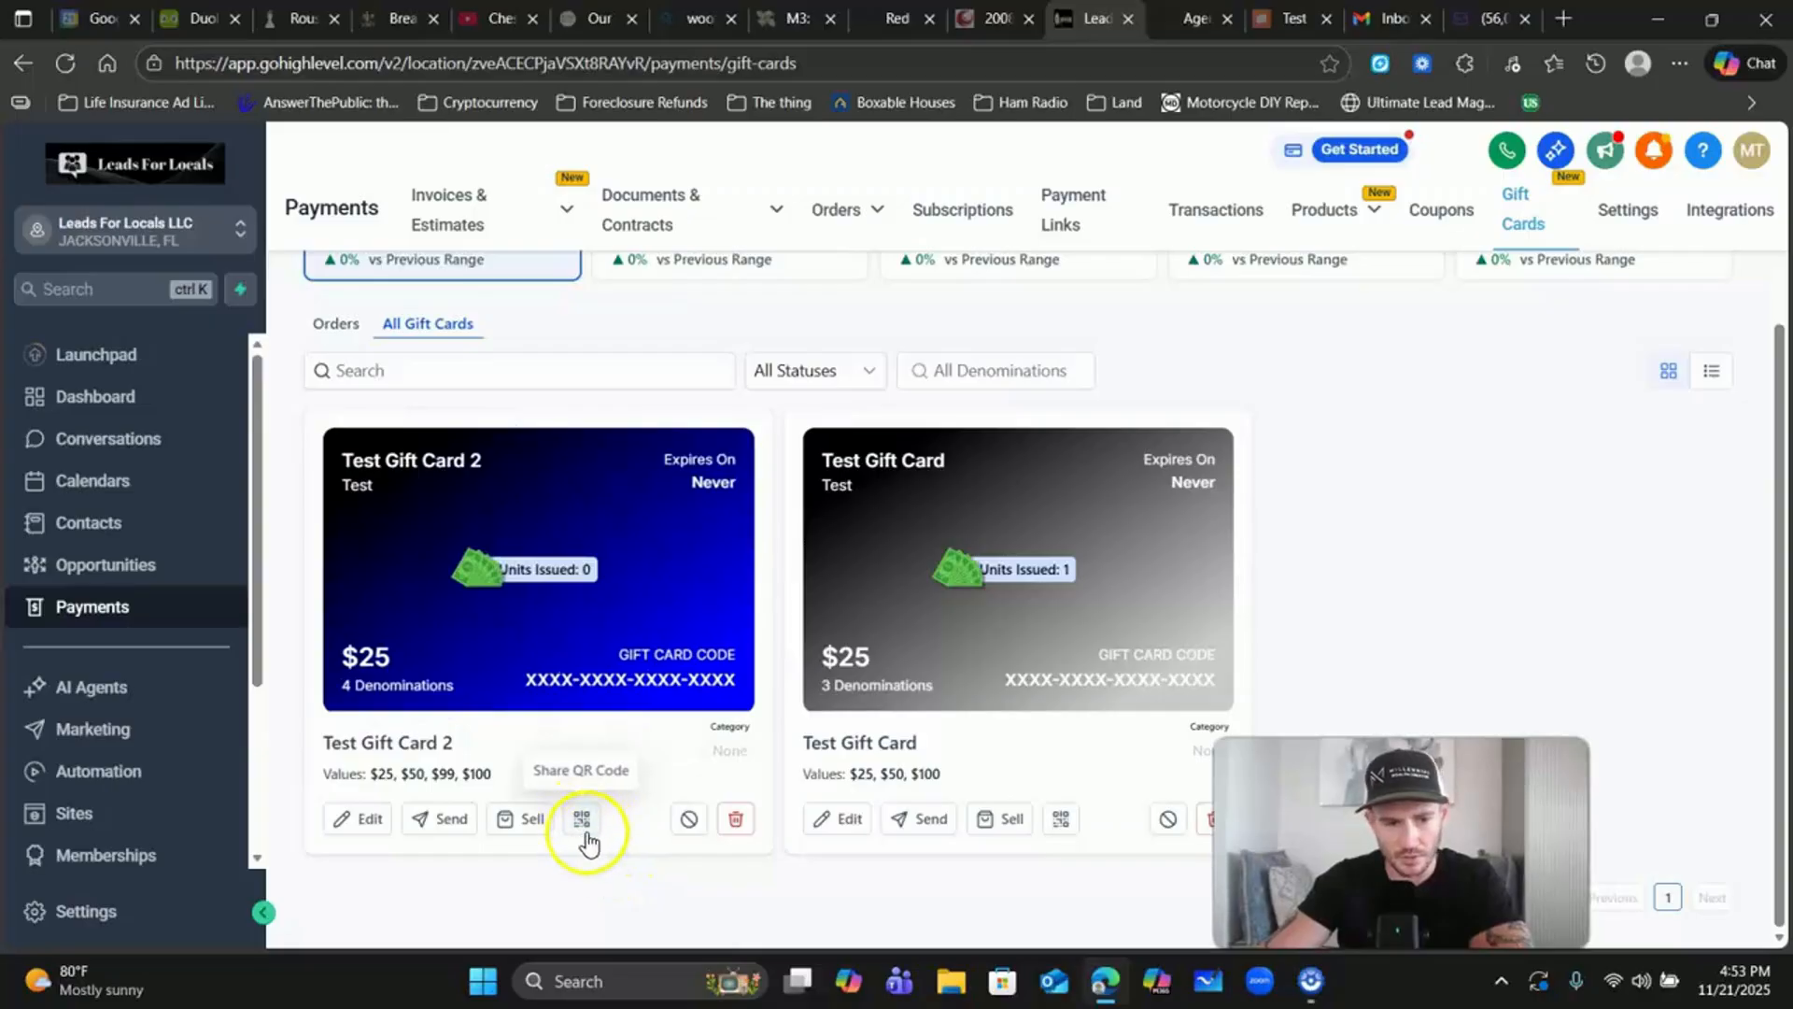
click(534, 822)
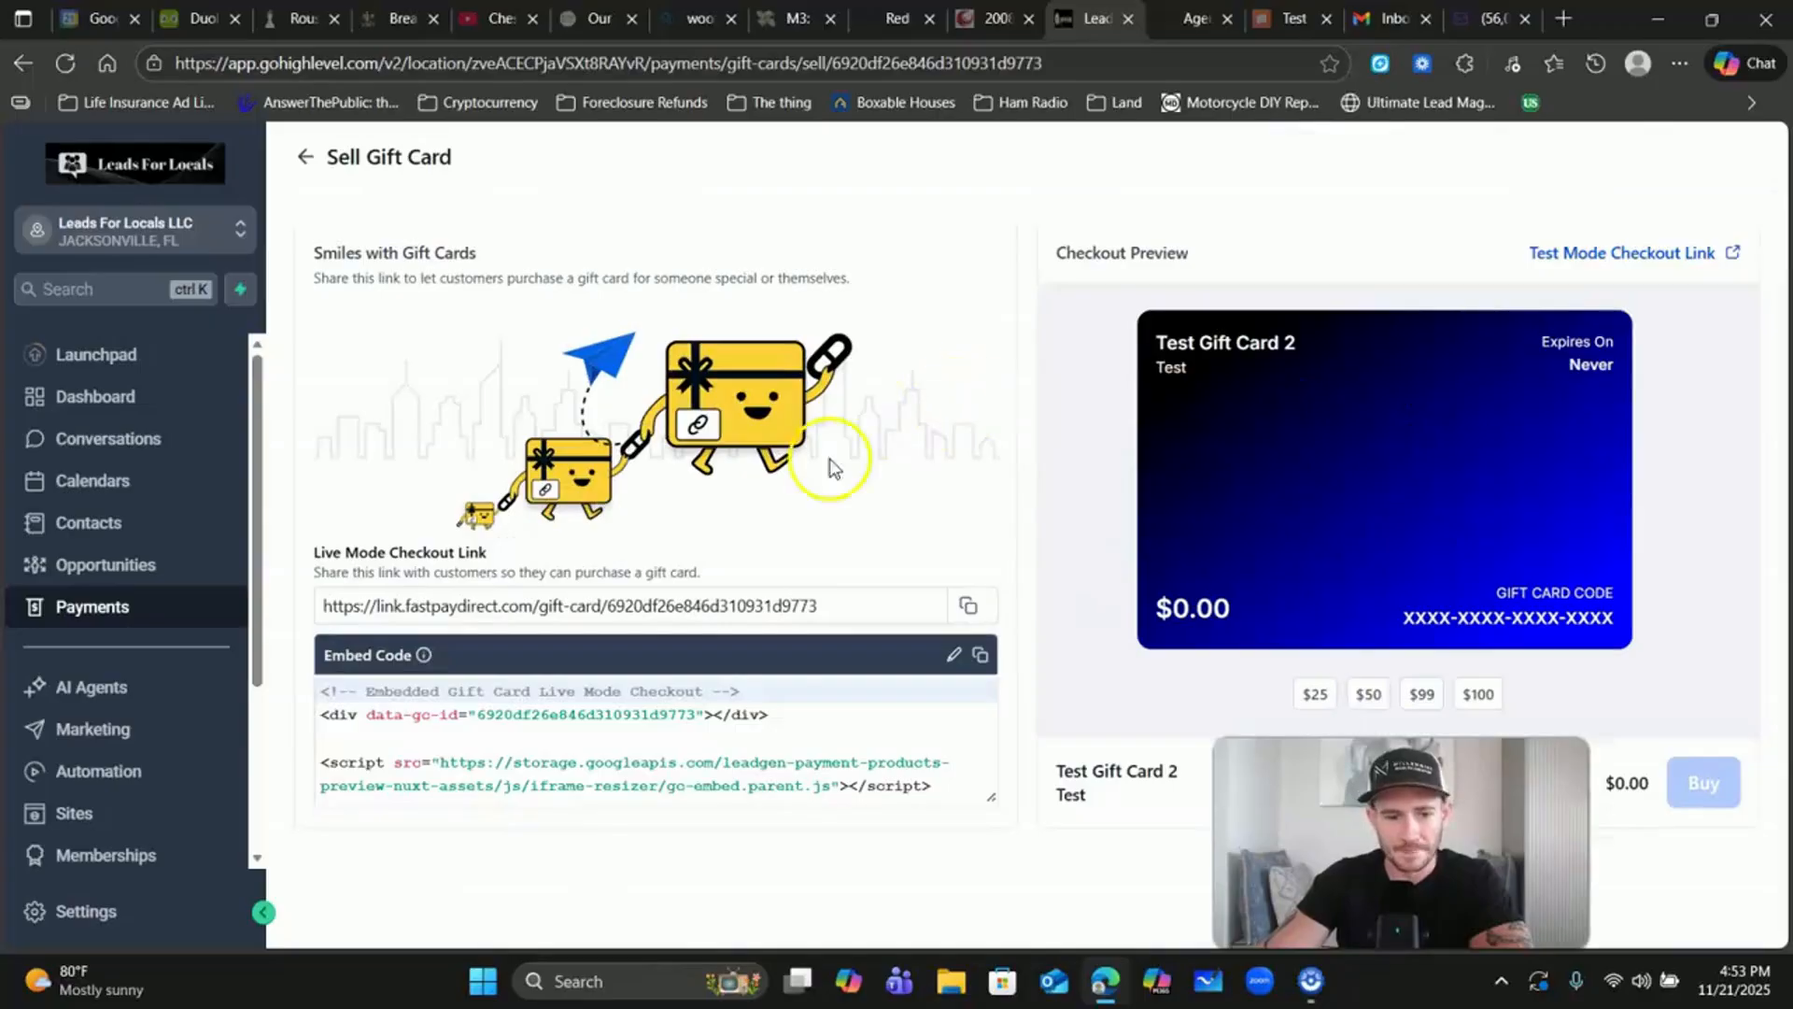
drag(840, 609, 329, 608)
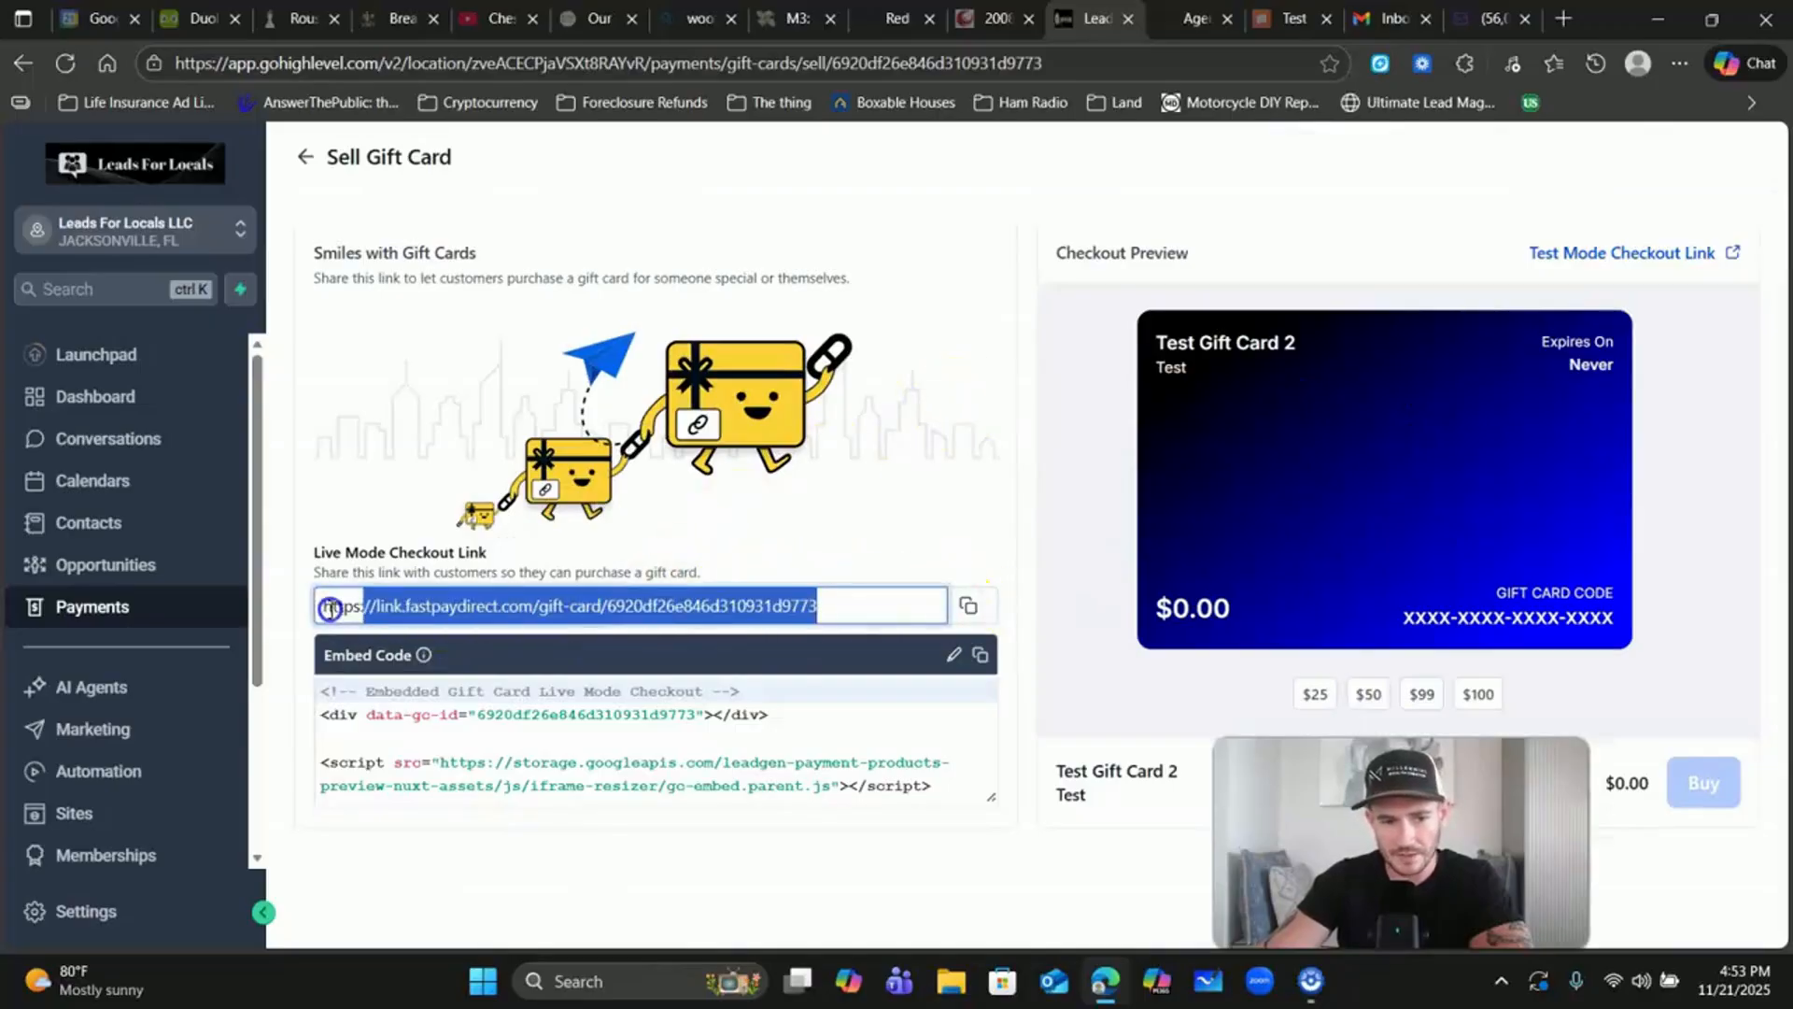
click(796, 605)
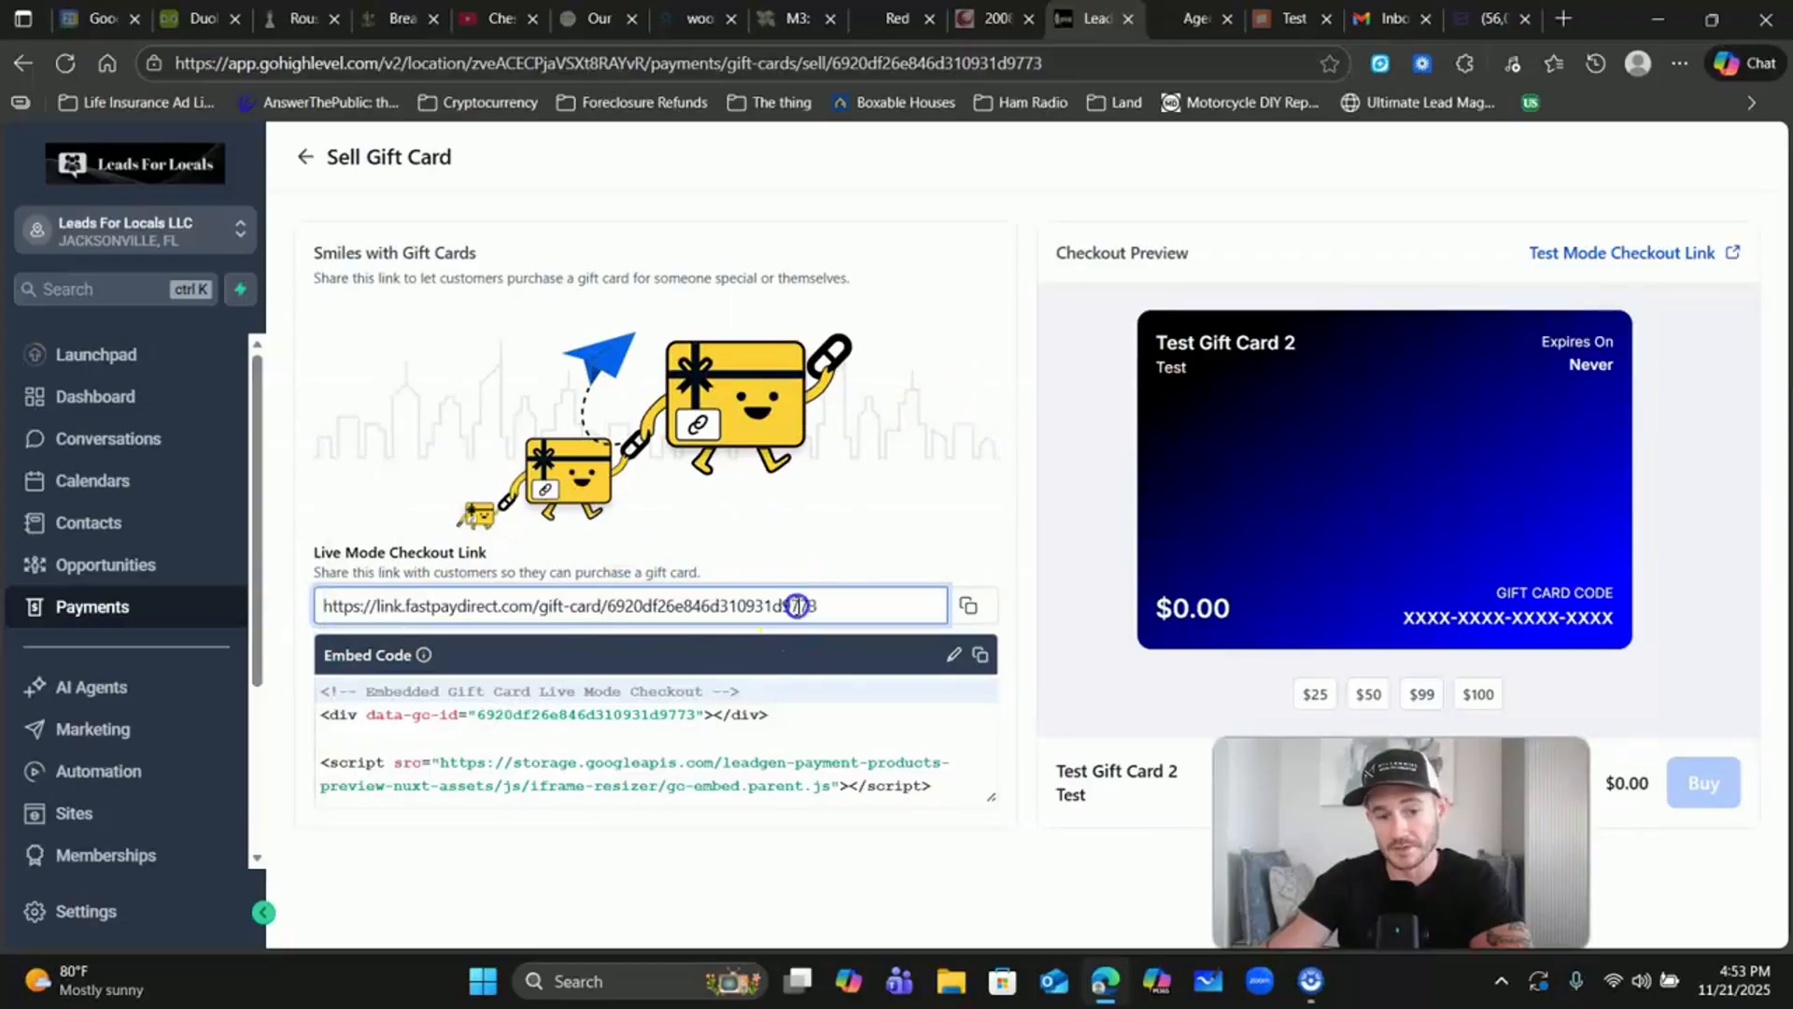
drag(845, 603, 322, 607)
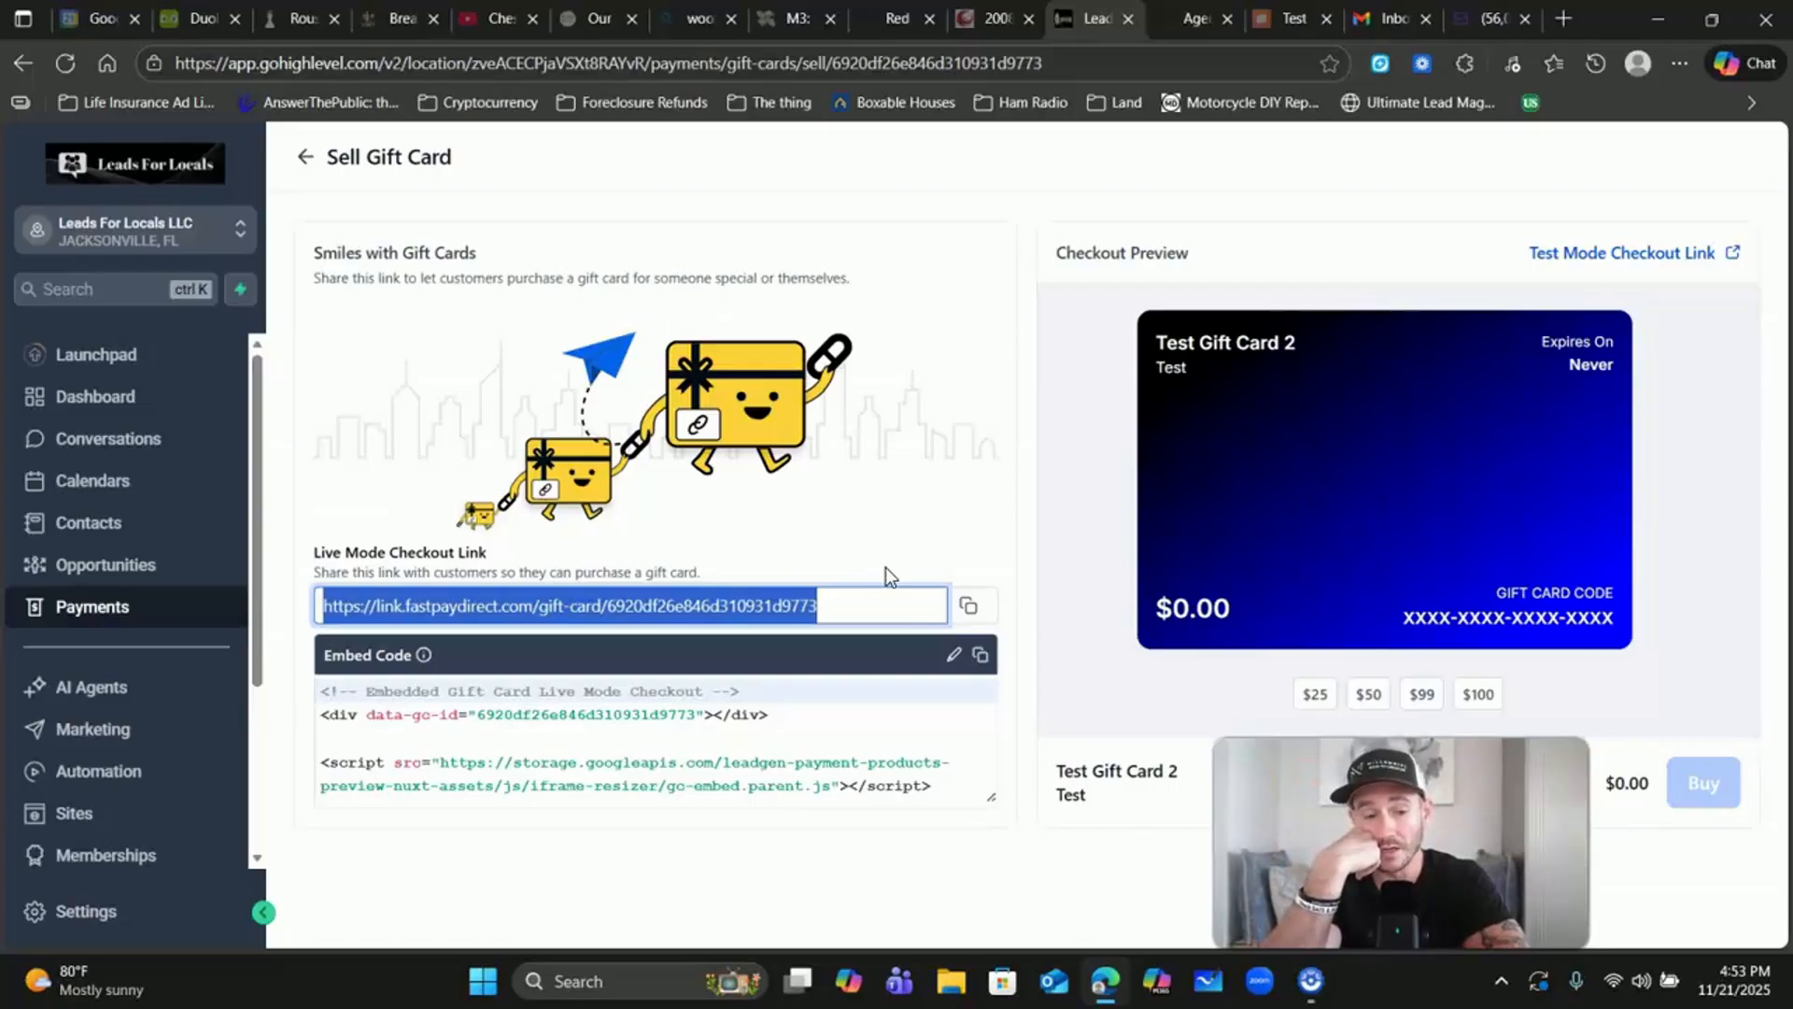
click(765, 597)
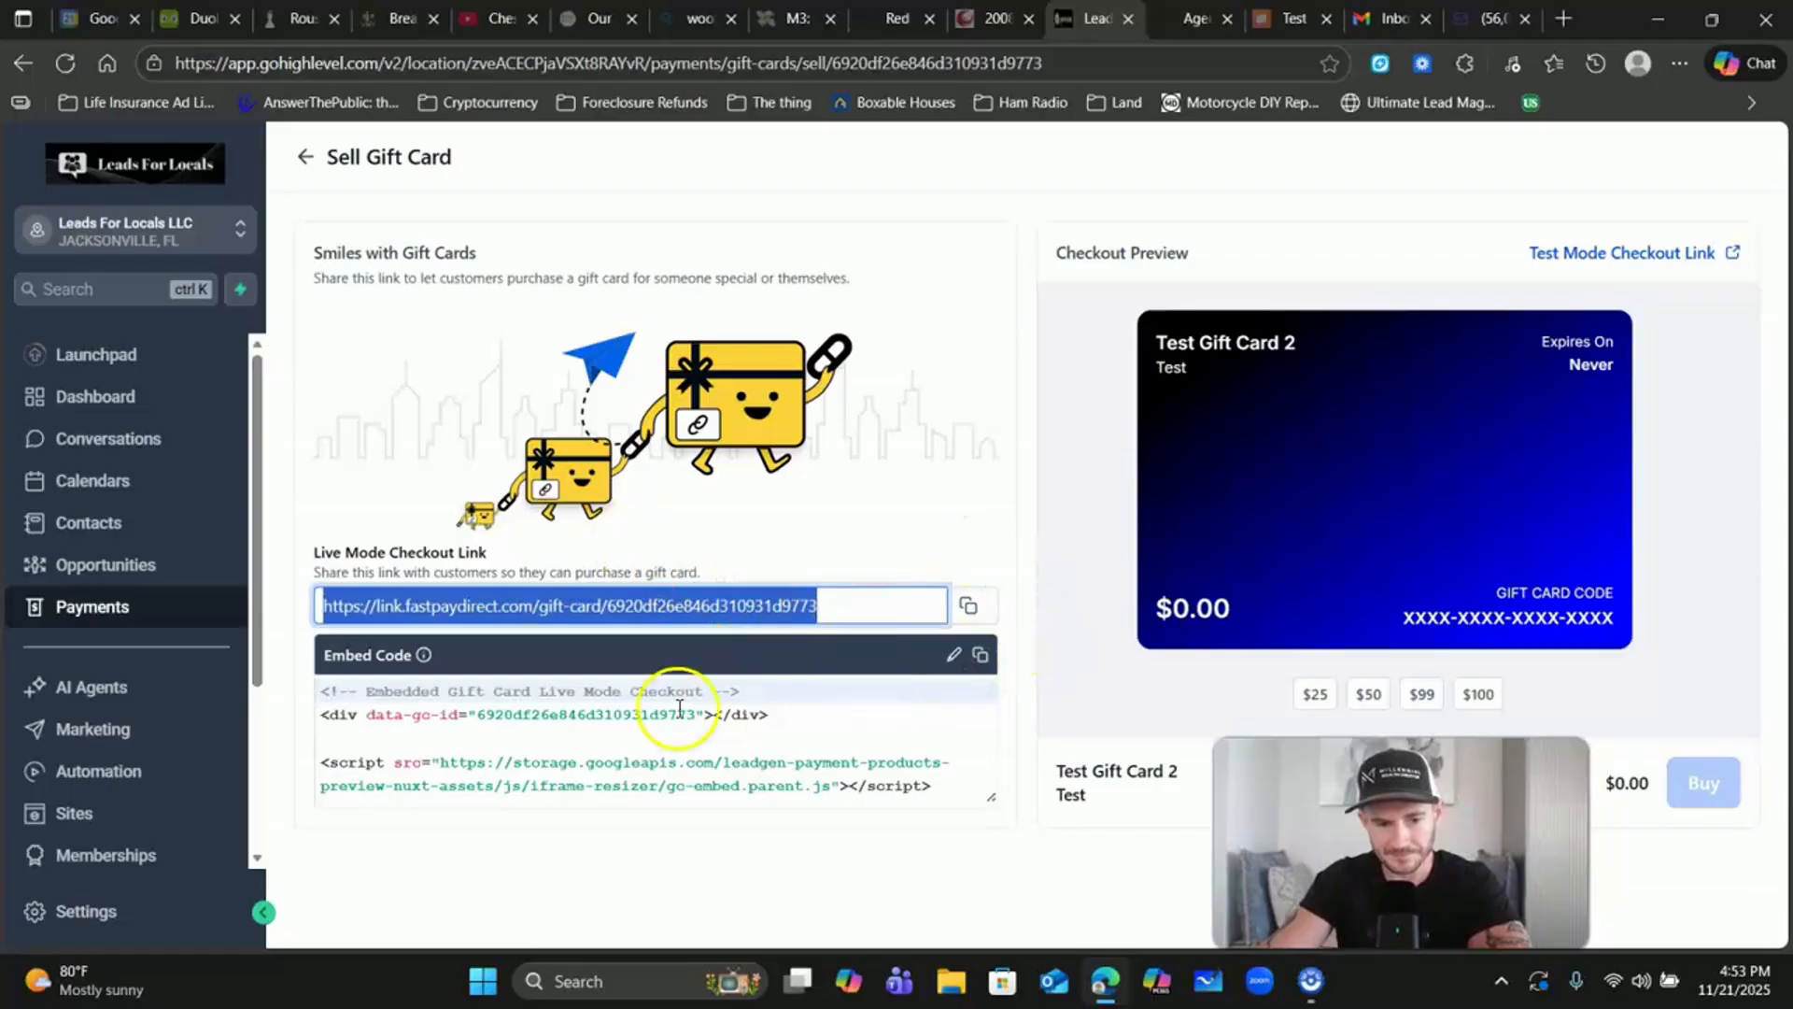
click(982, 660)
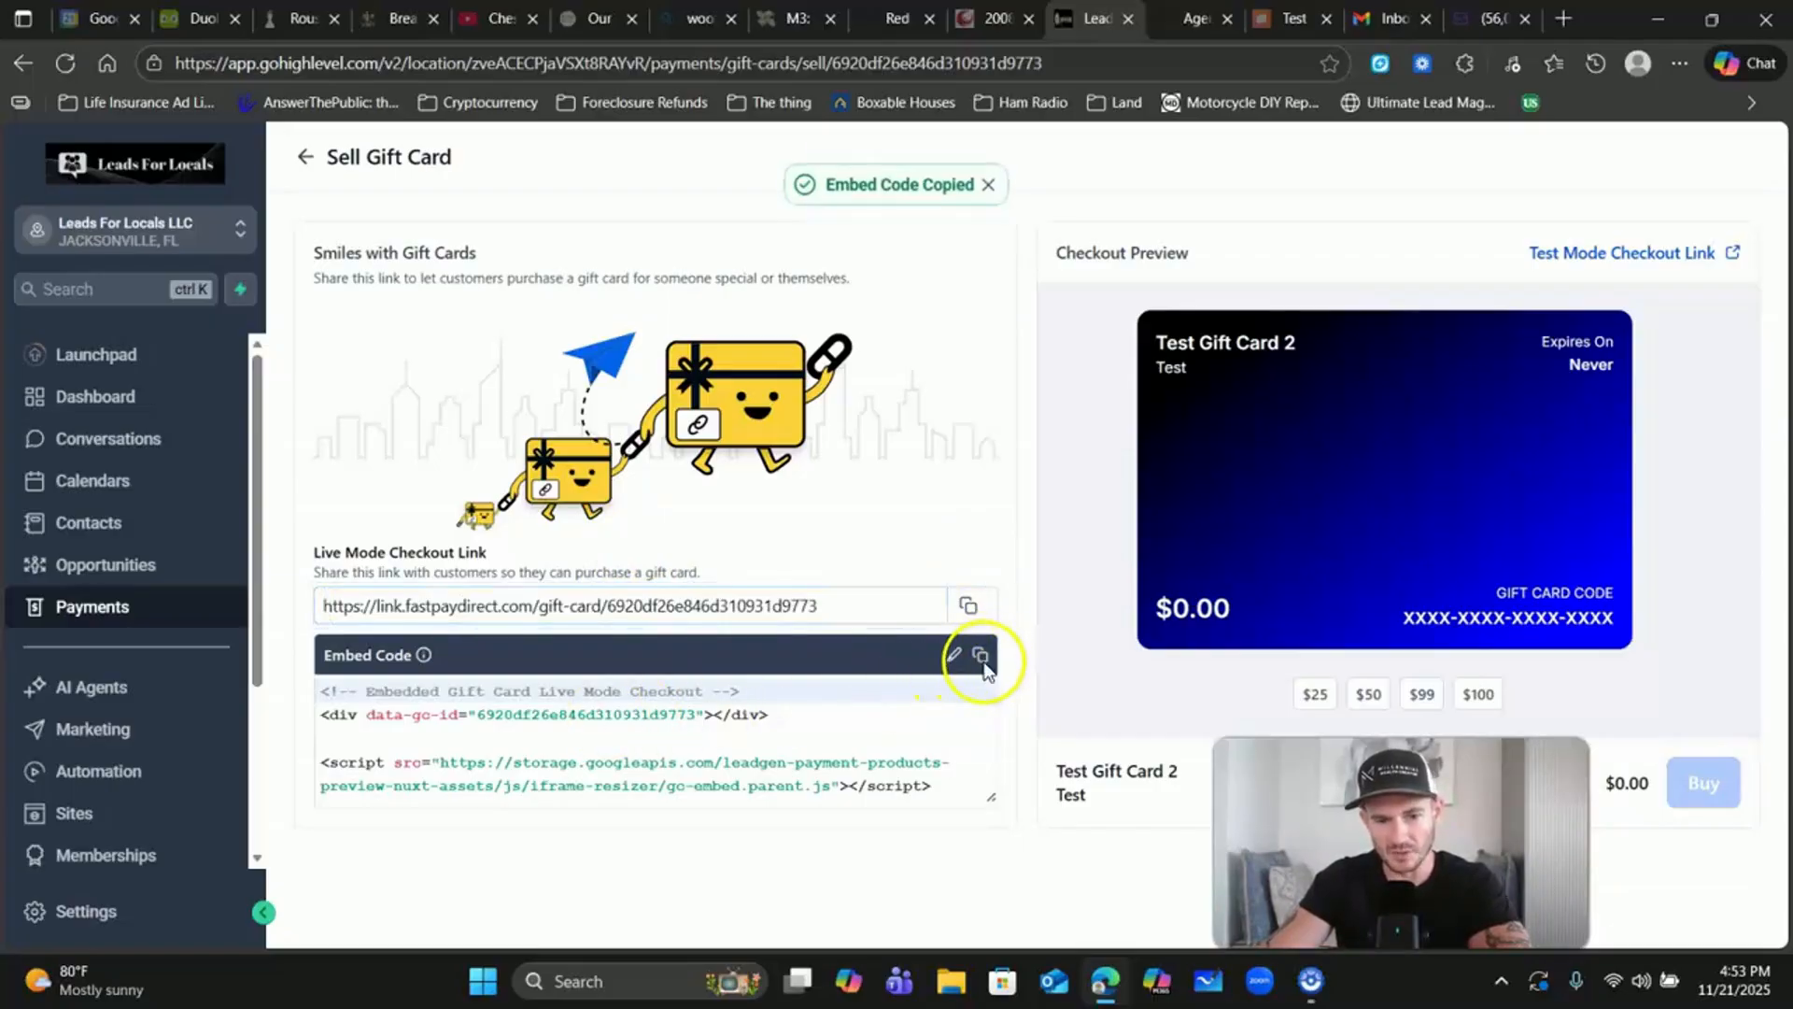
click(983, 660)
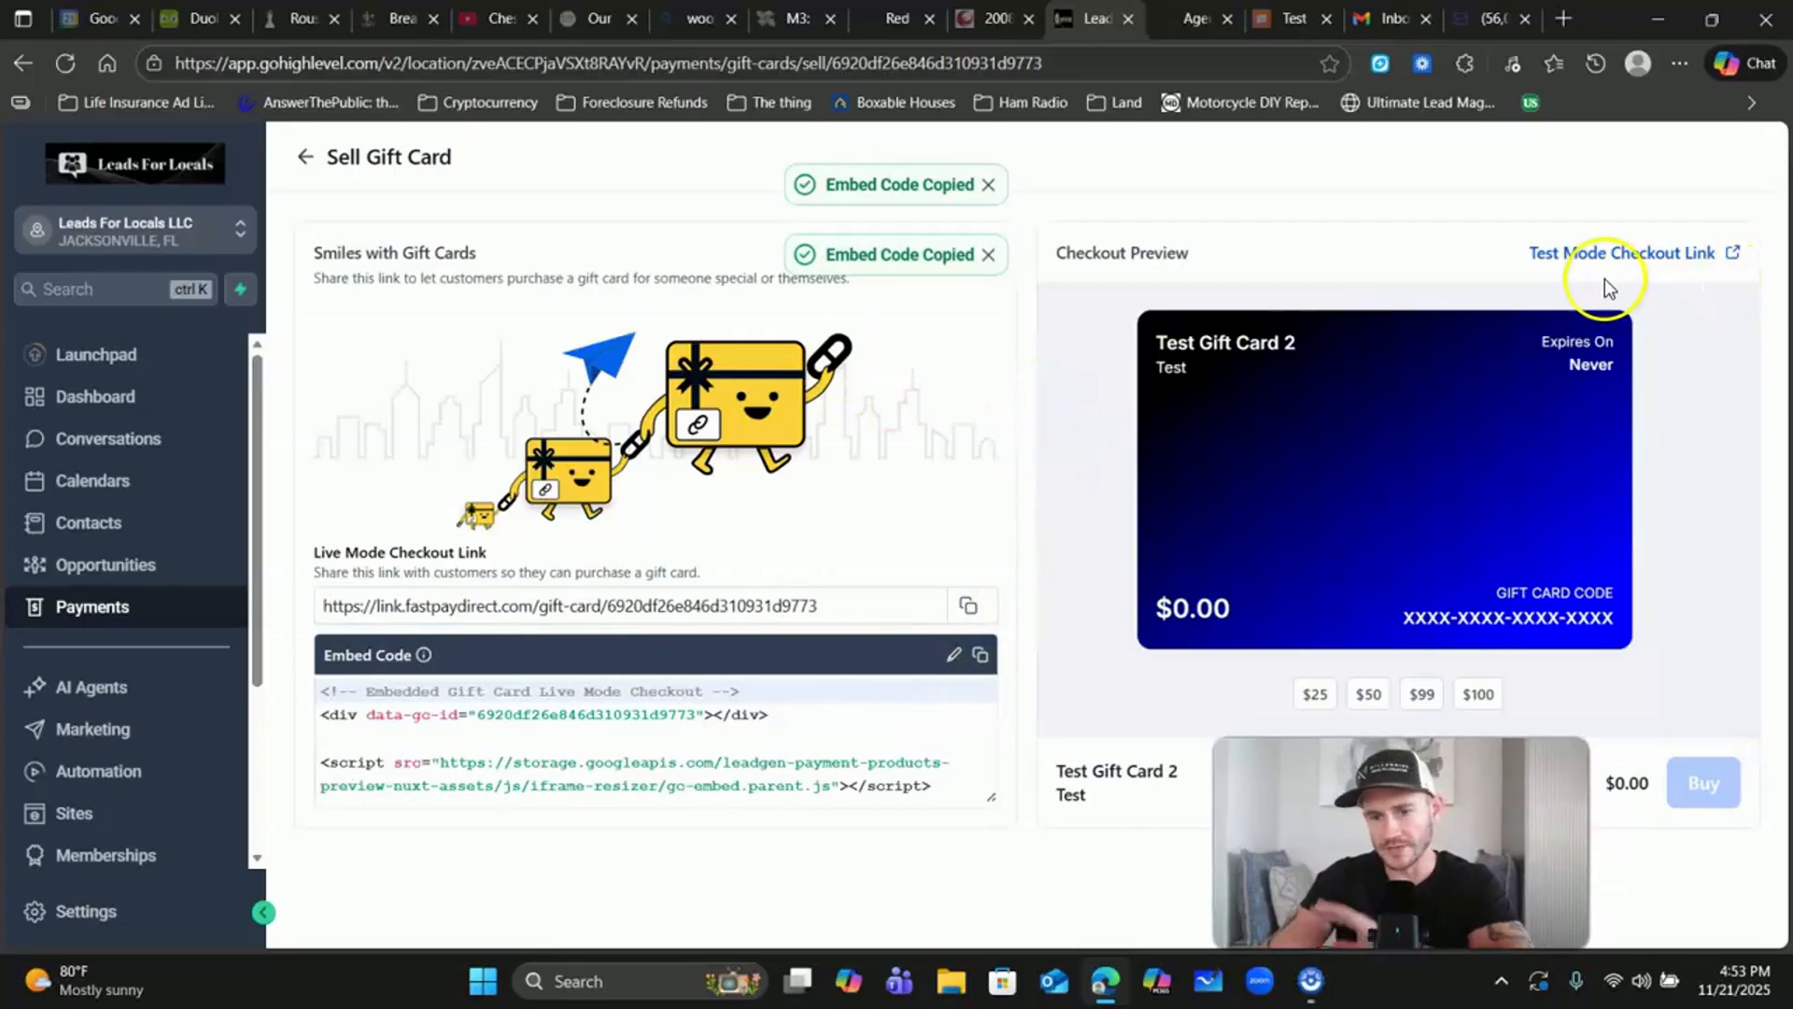
Step: Open the Capstone Partner Calendar page of the Capstone Partners funnel for editing in the page builder
click(103, 816)
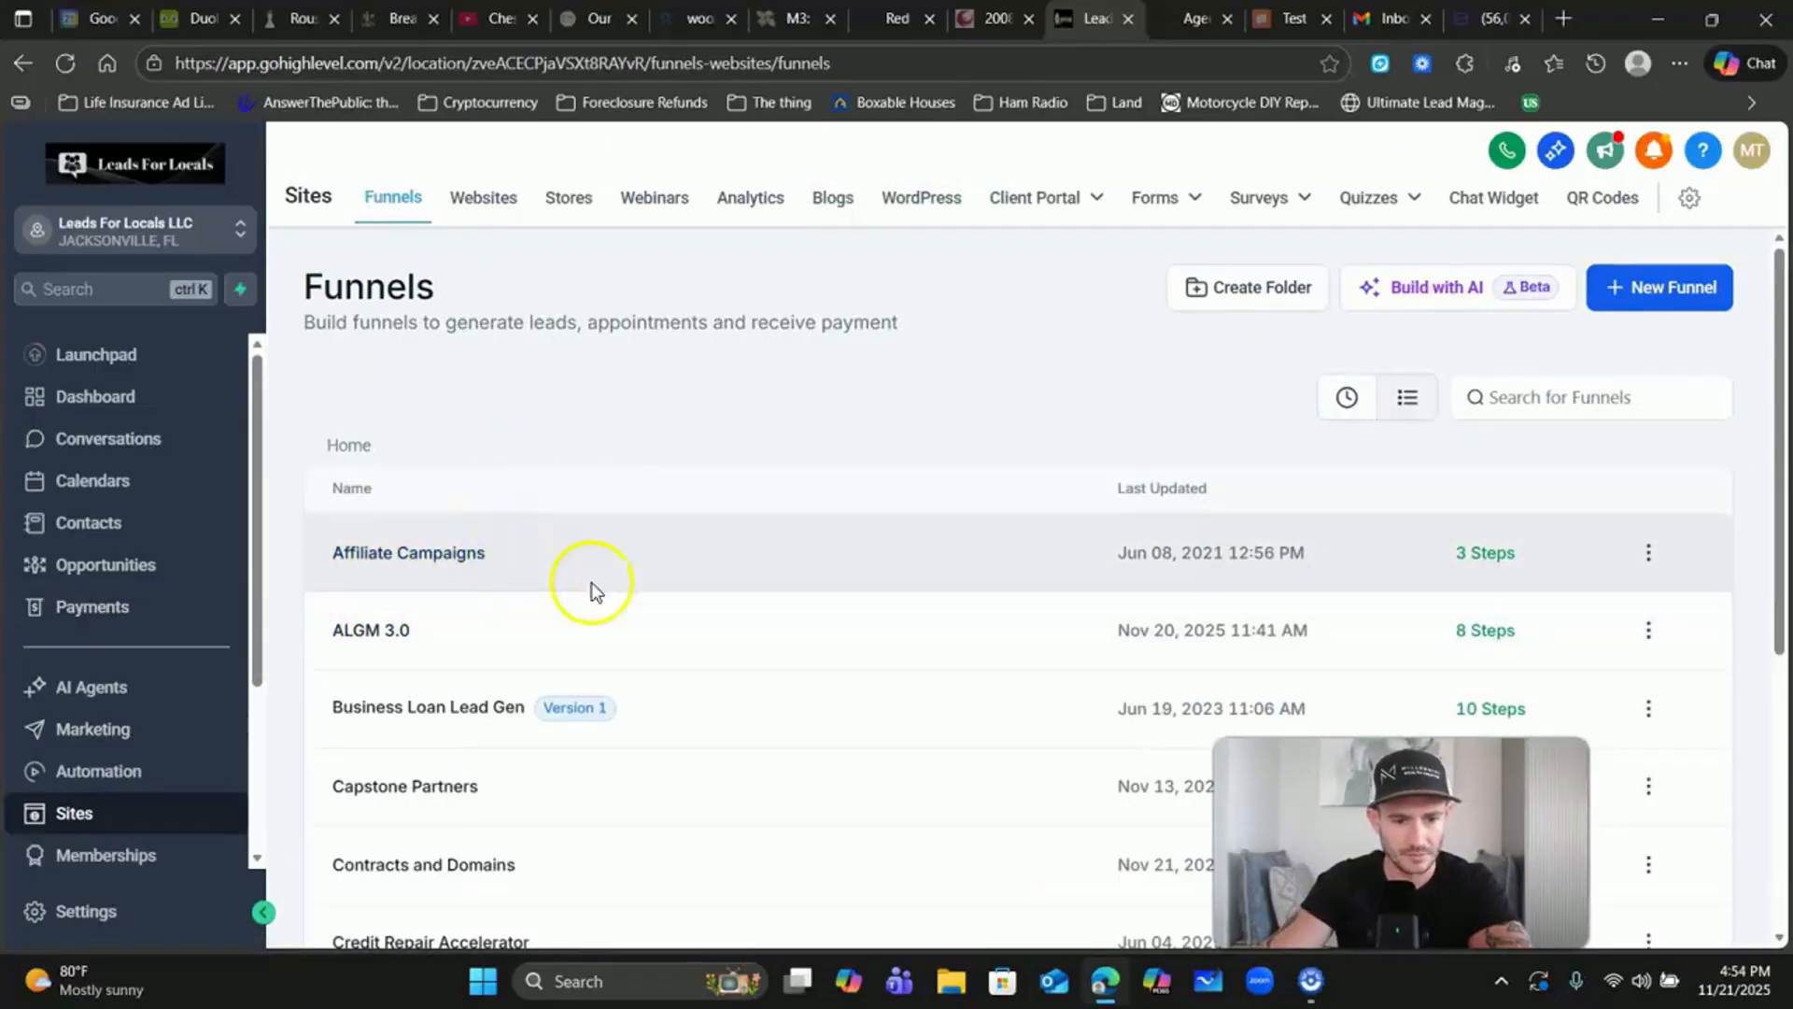
click(408, 784)
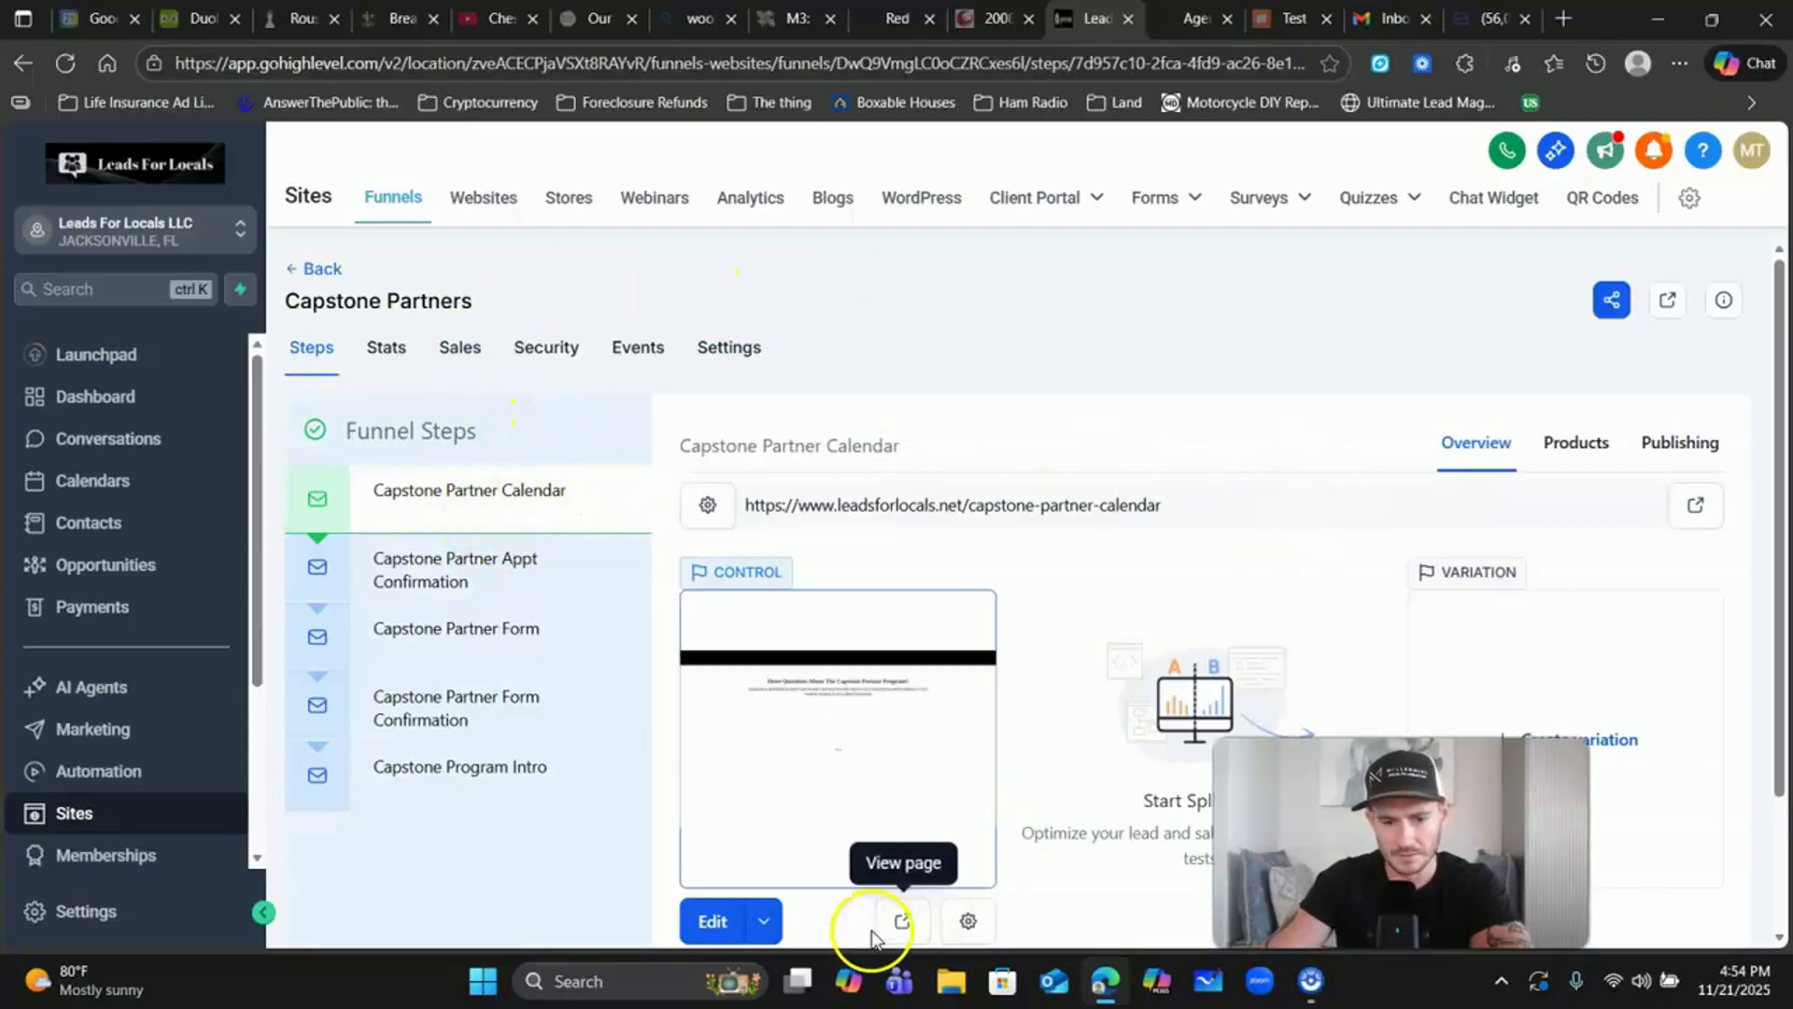
click(763, 920)
click(765, 866)
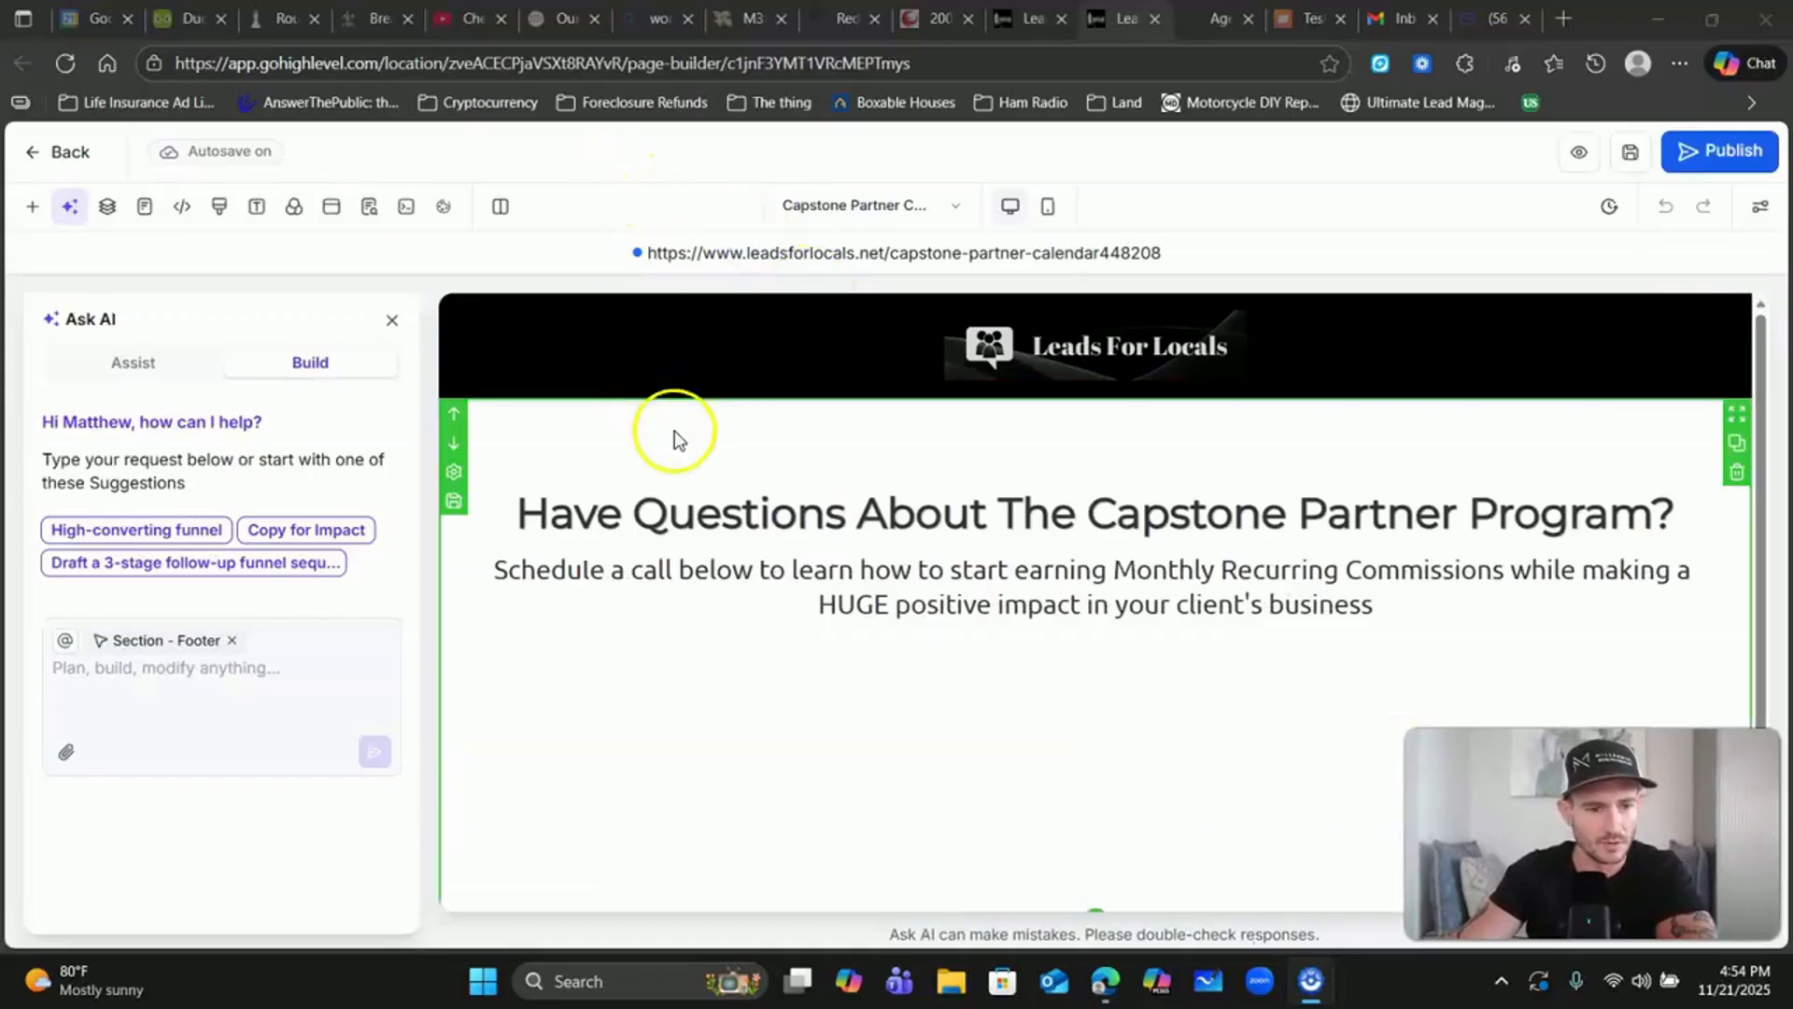
Step: Add a custom code element to the page between the booking calendar and the footer, and select it
scroll(1111, 570, down, 1)
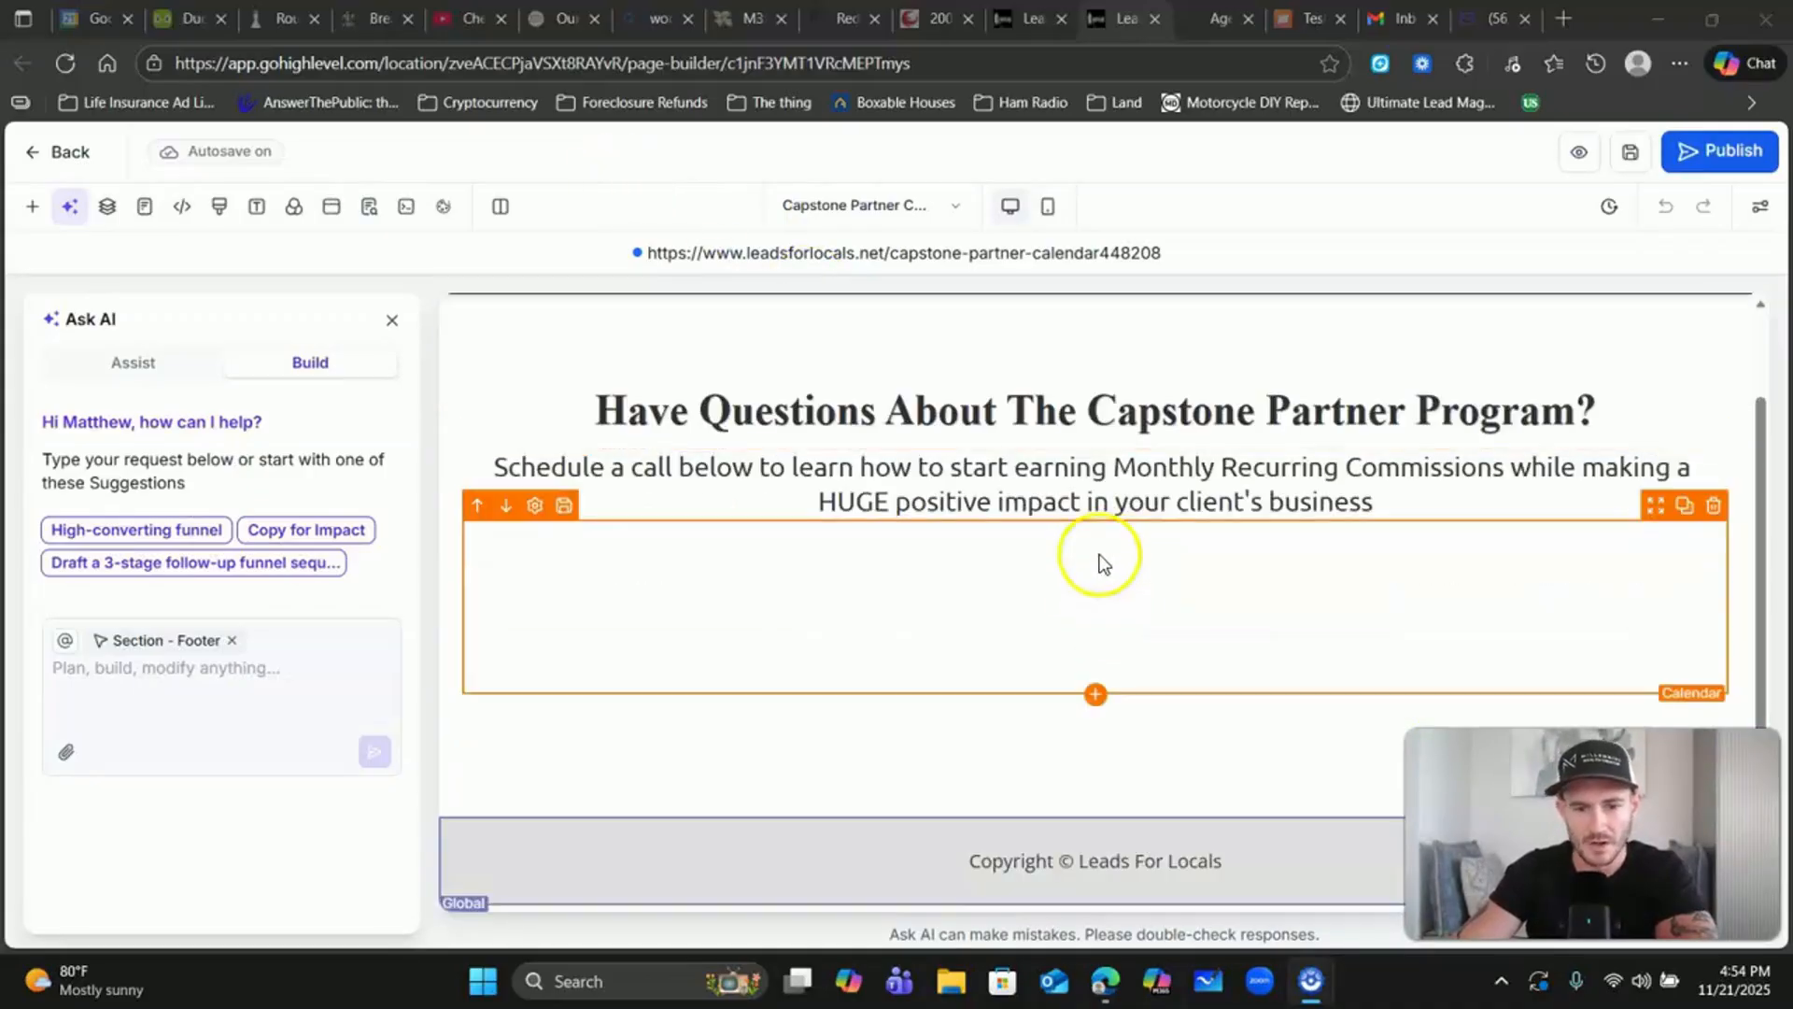
scroll(934, 551, down, 4)
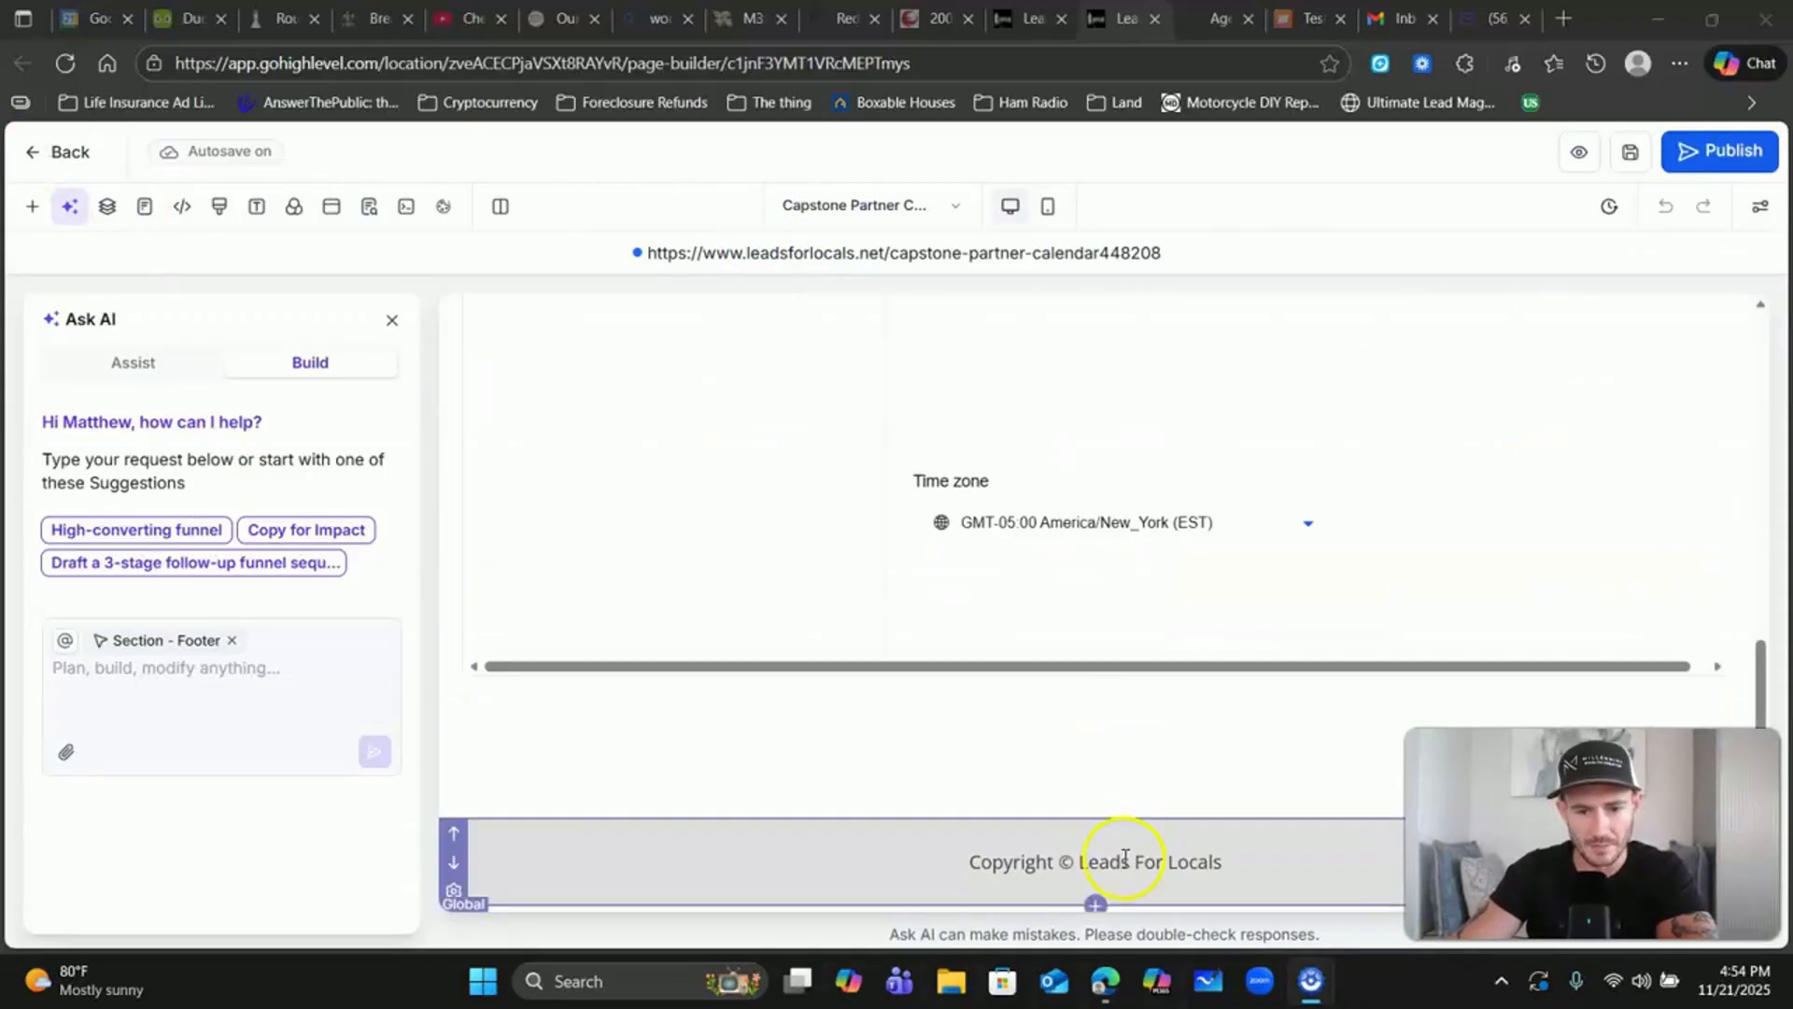
click(29, 213)
scroll(403, 479, down, 10)
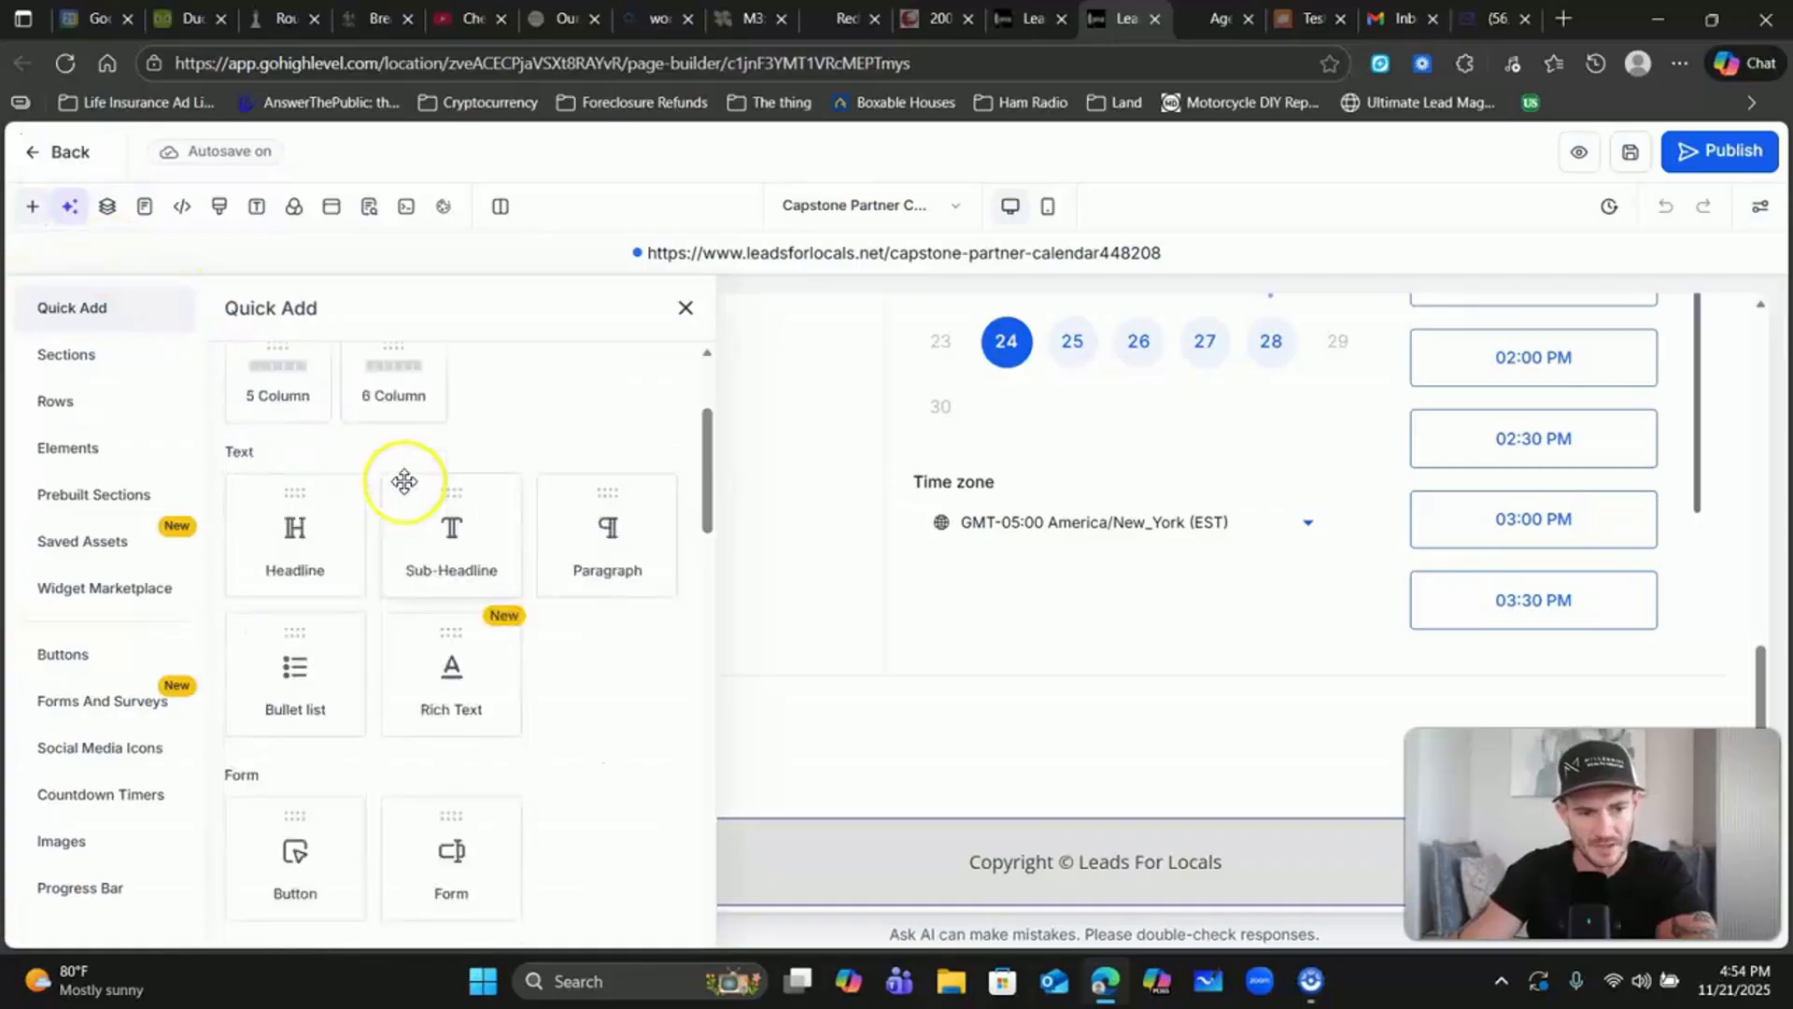
scroll(403, 485, down, 1)
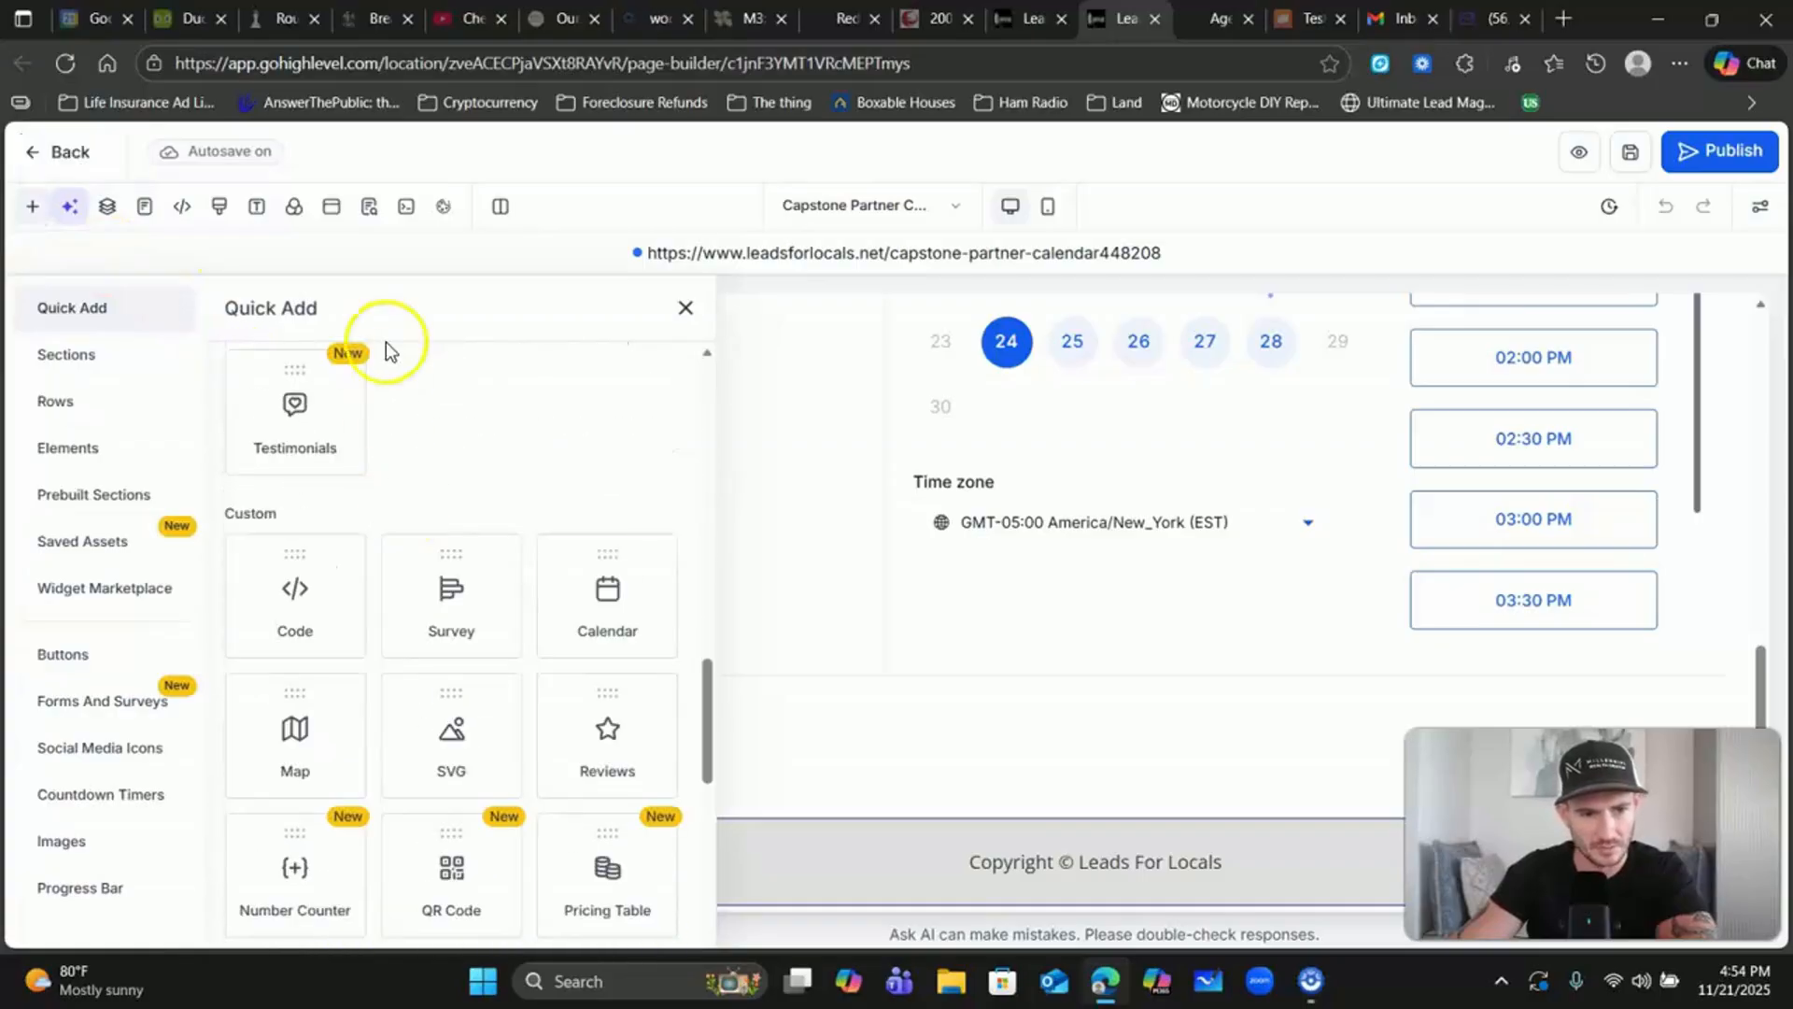
click(288, 589)
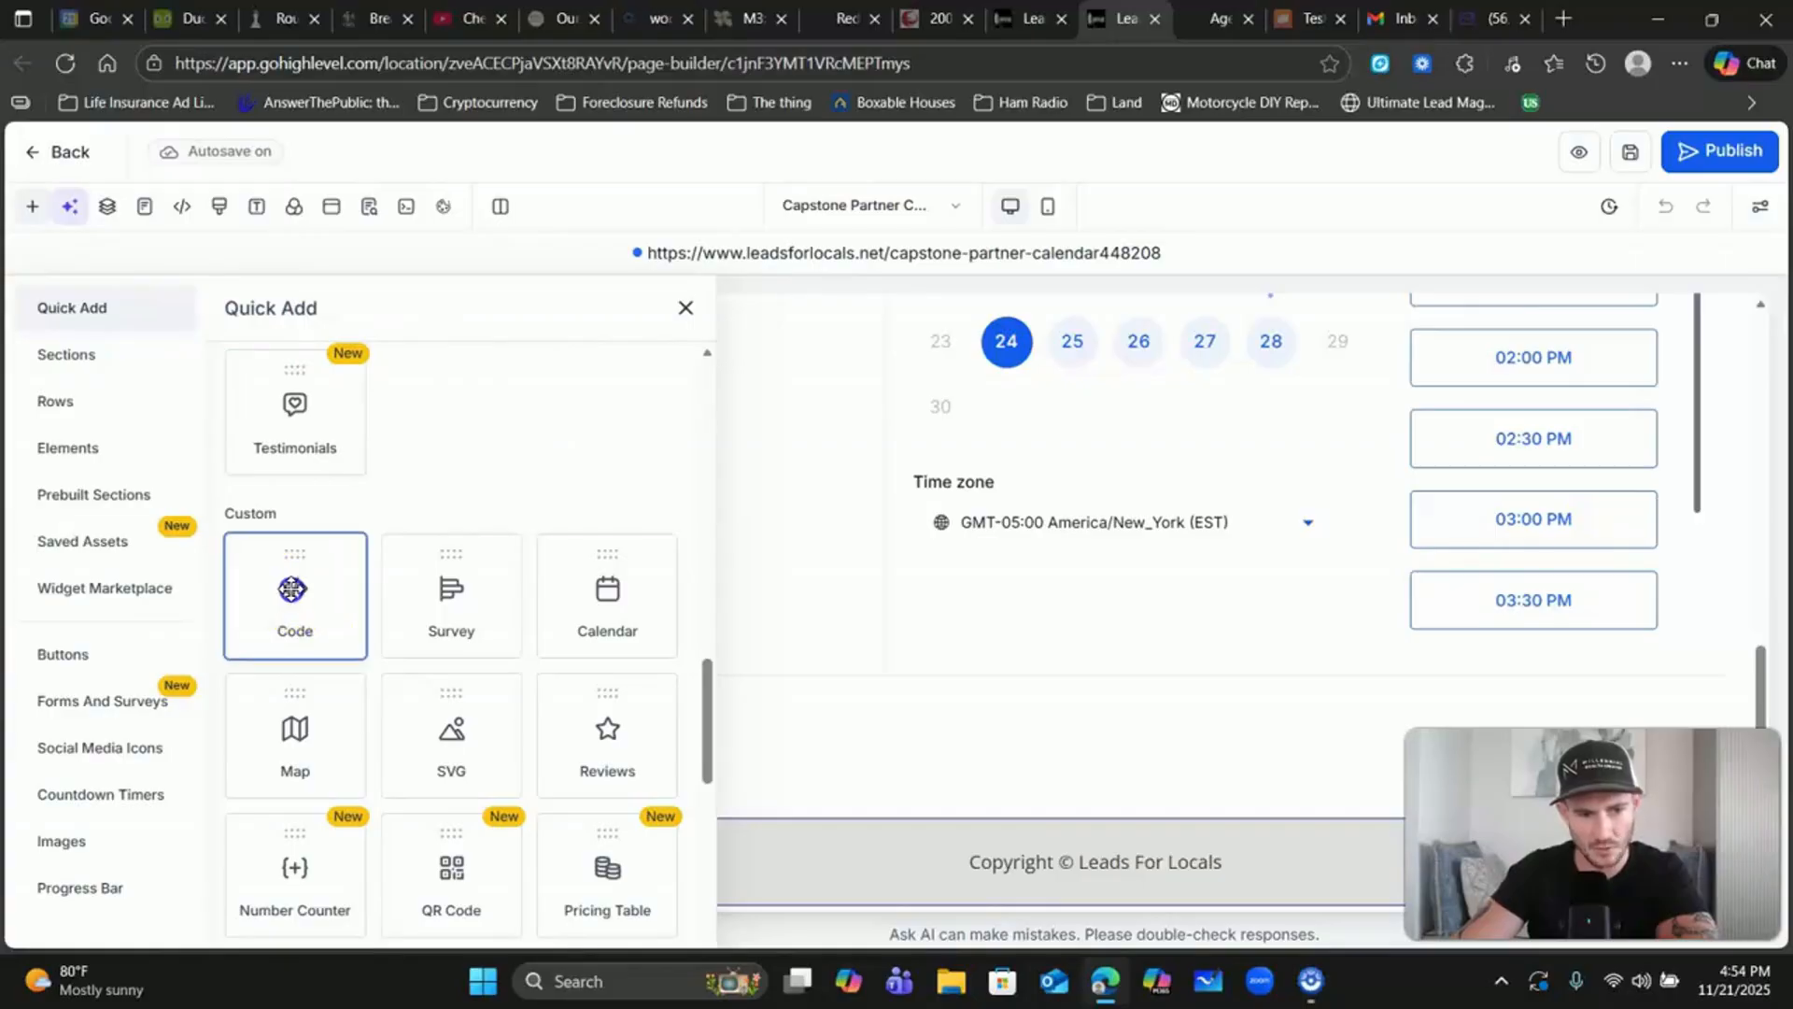
drag(291, 588, 1063, 683)
click(1116, 733)
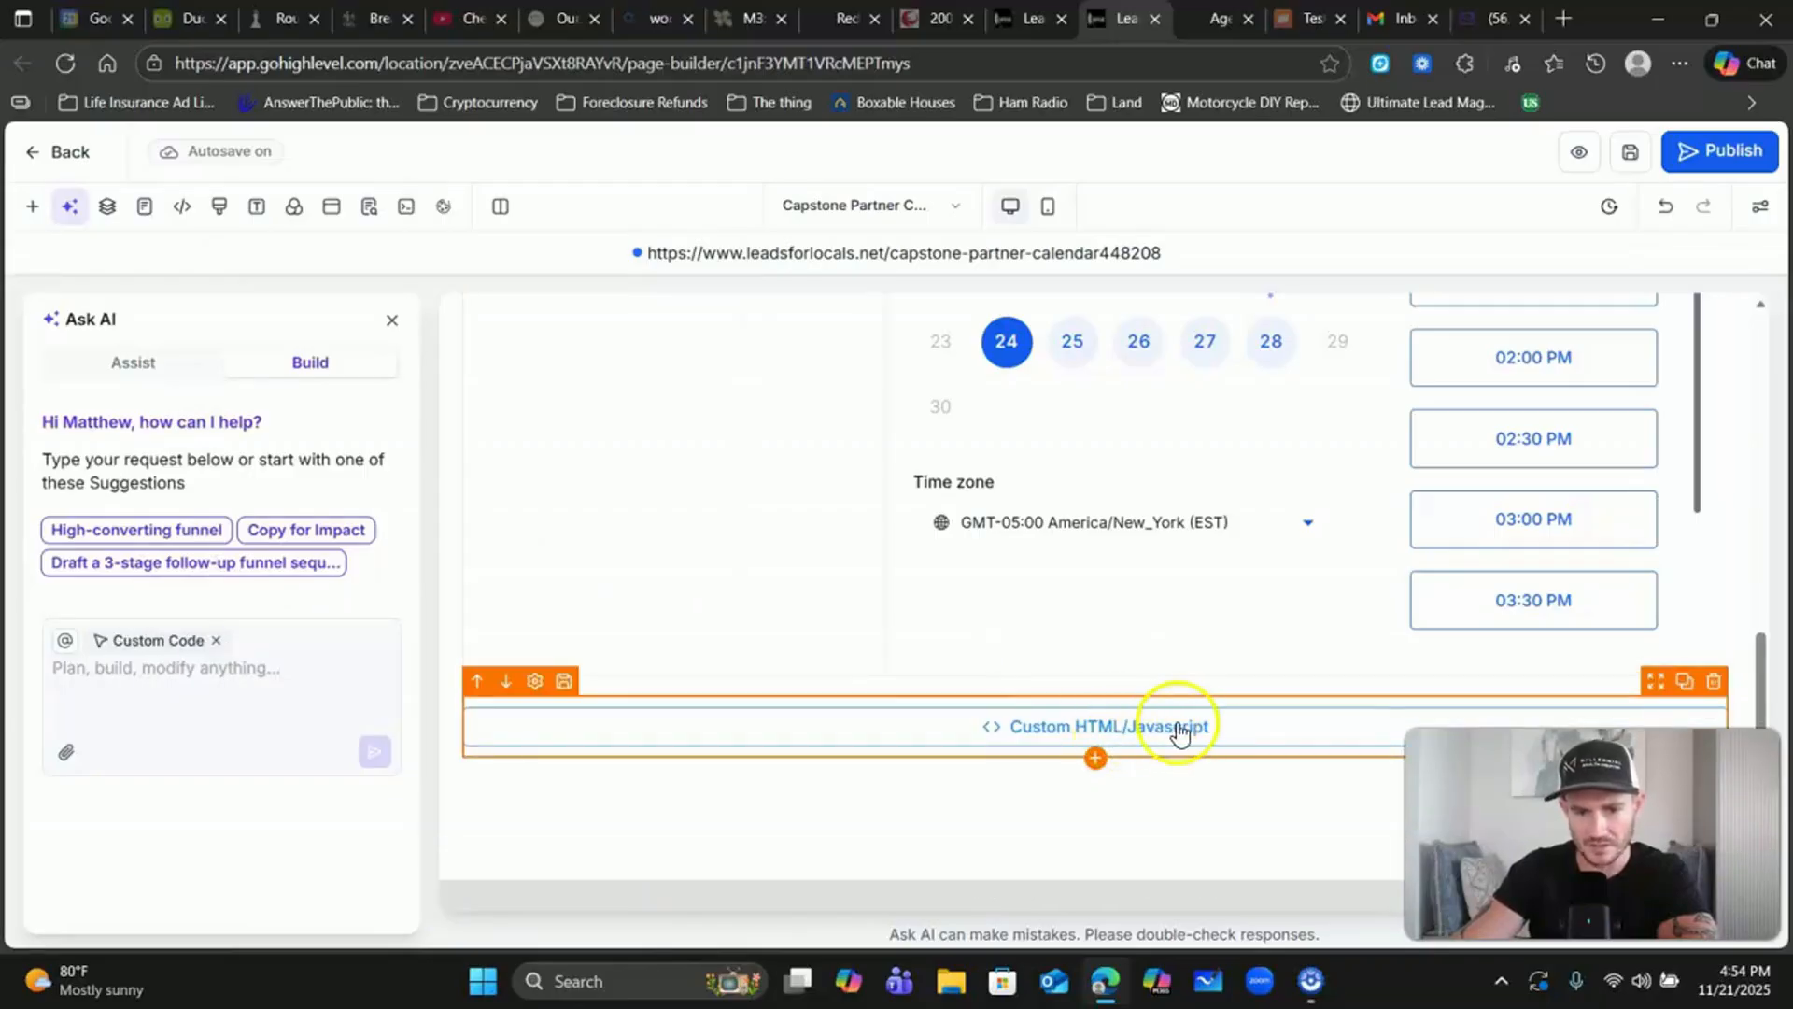
Step: Paste the copied gift card embed code into the custom code element, save the code, and save the page to preview it
click(1207, 735)
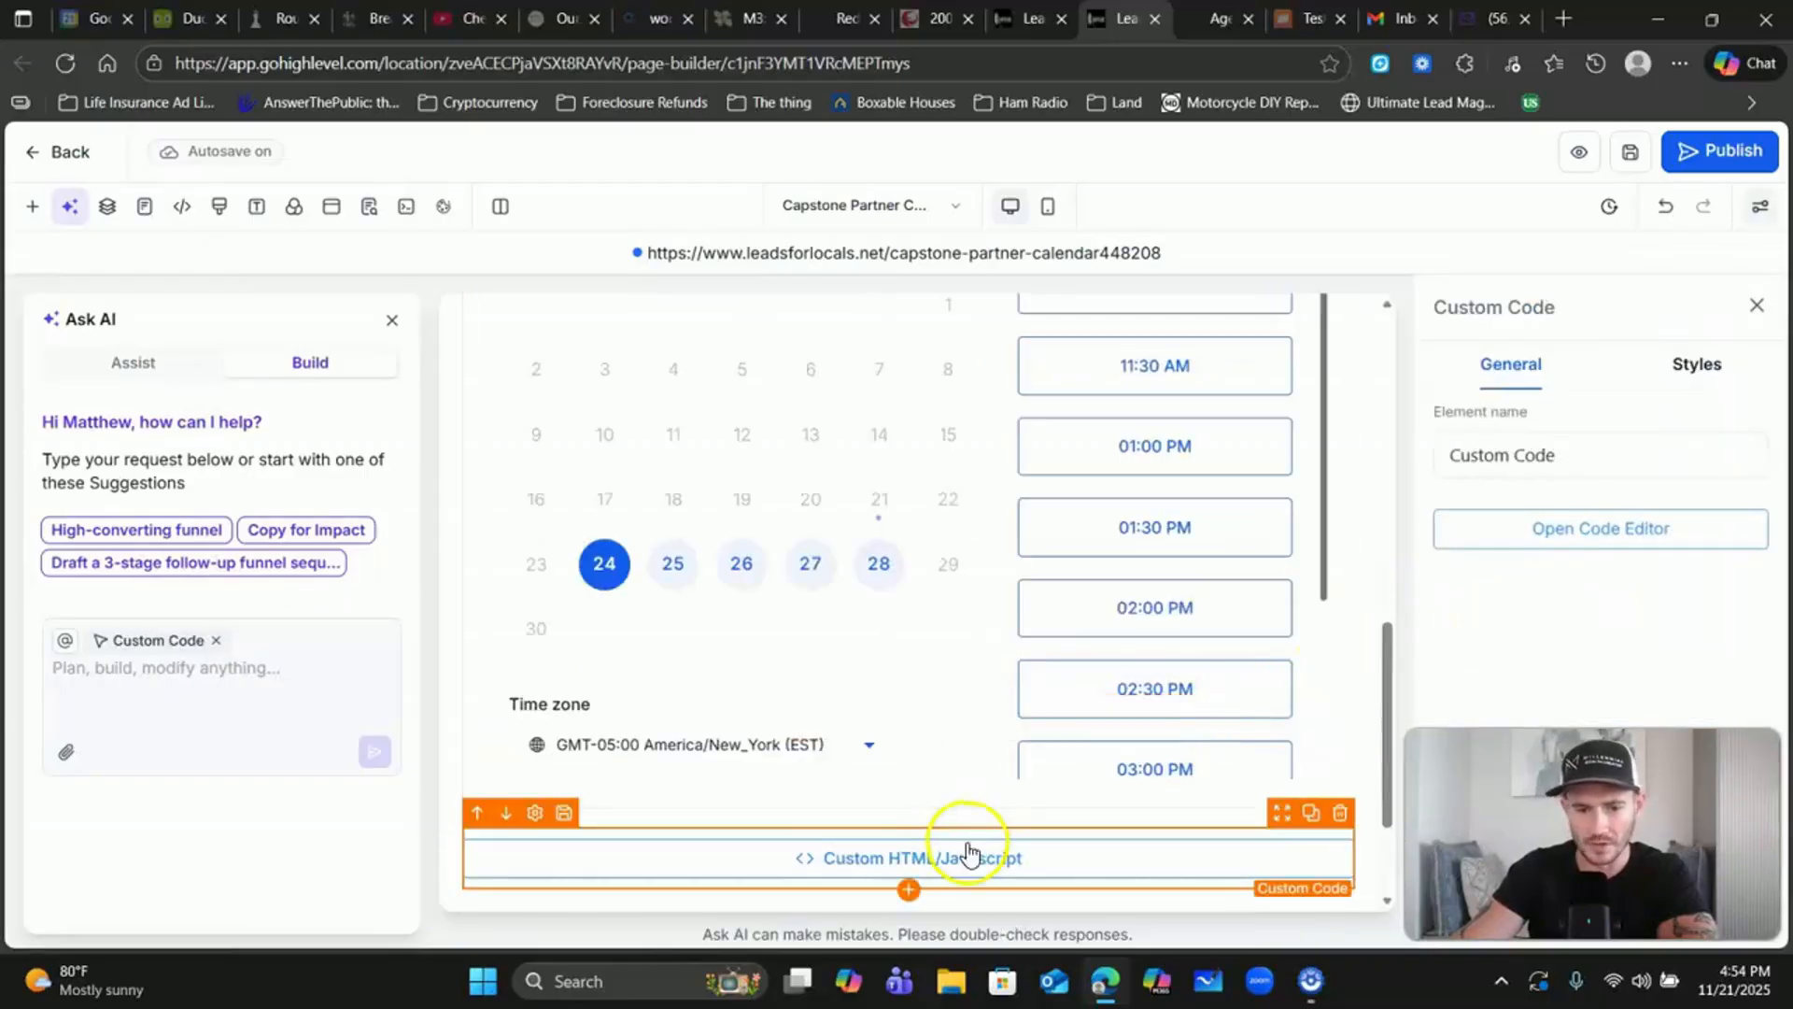
click(1574, 530)
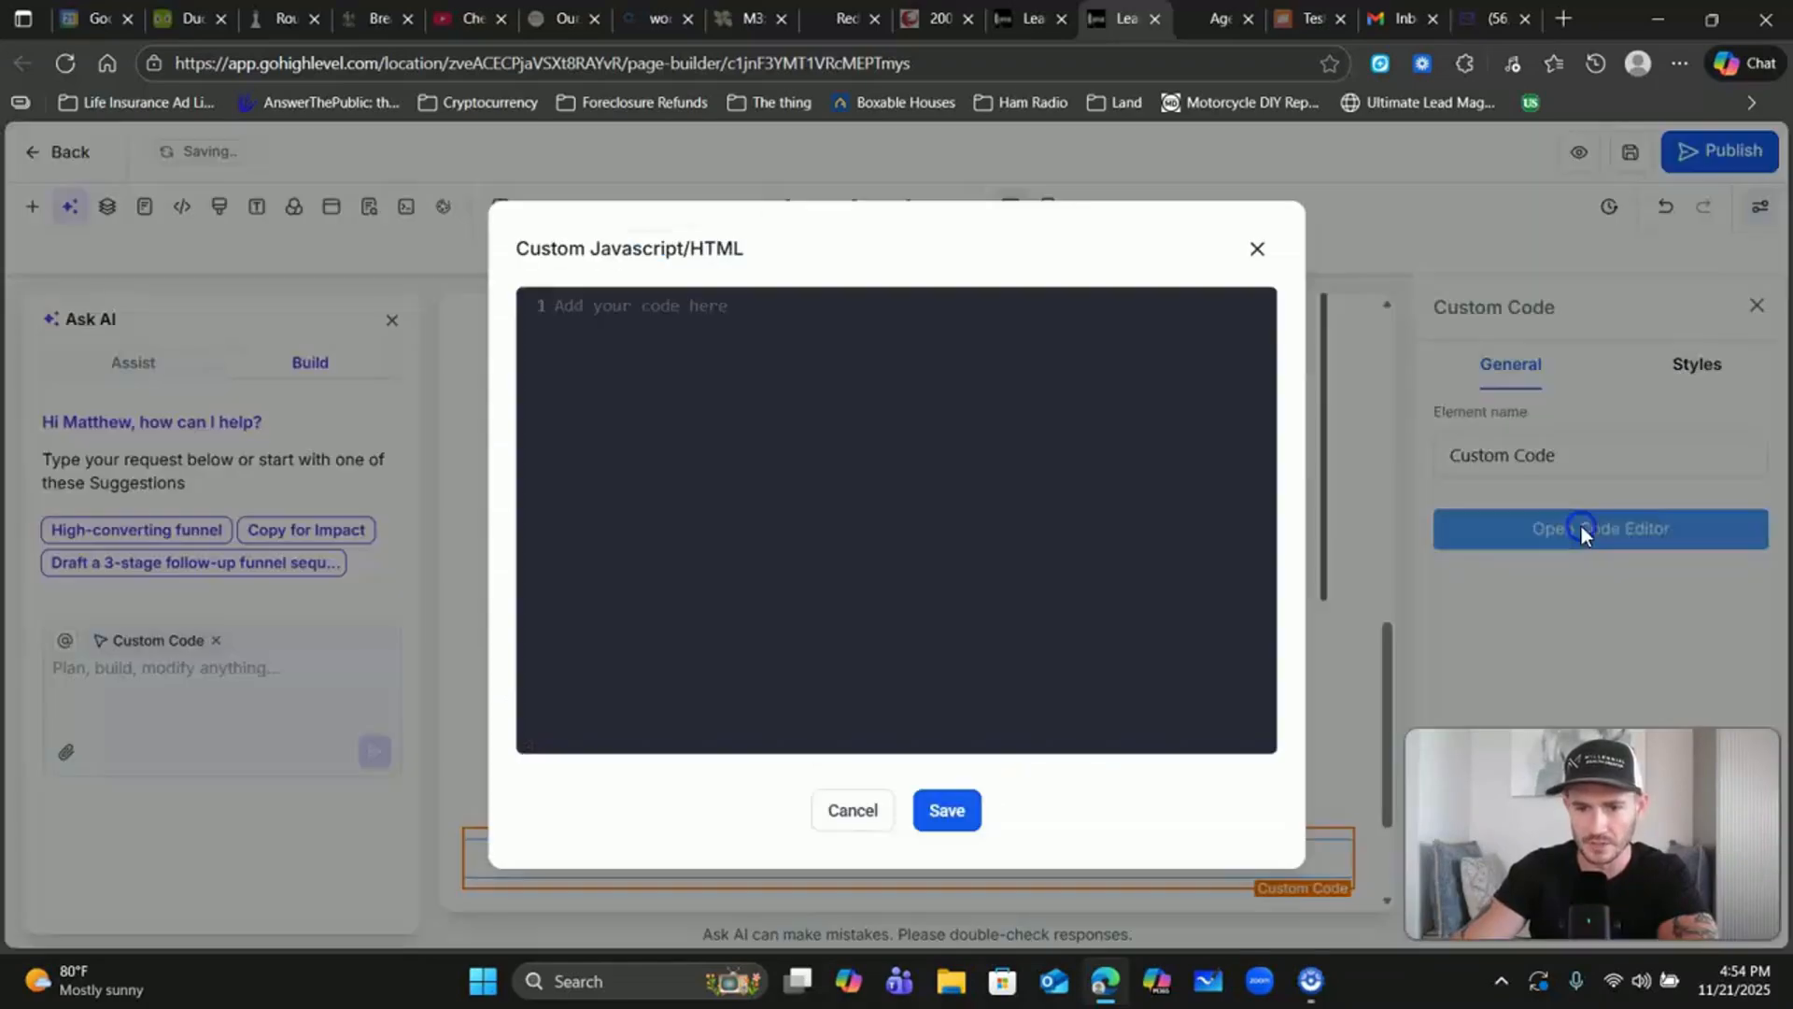
right_click(692, 314)
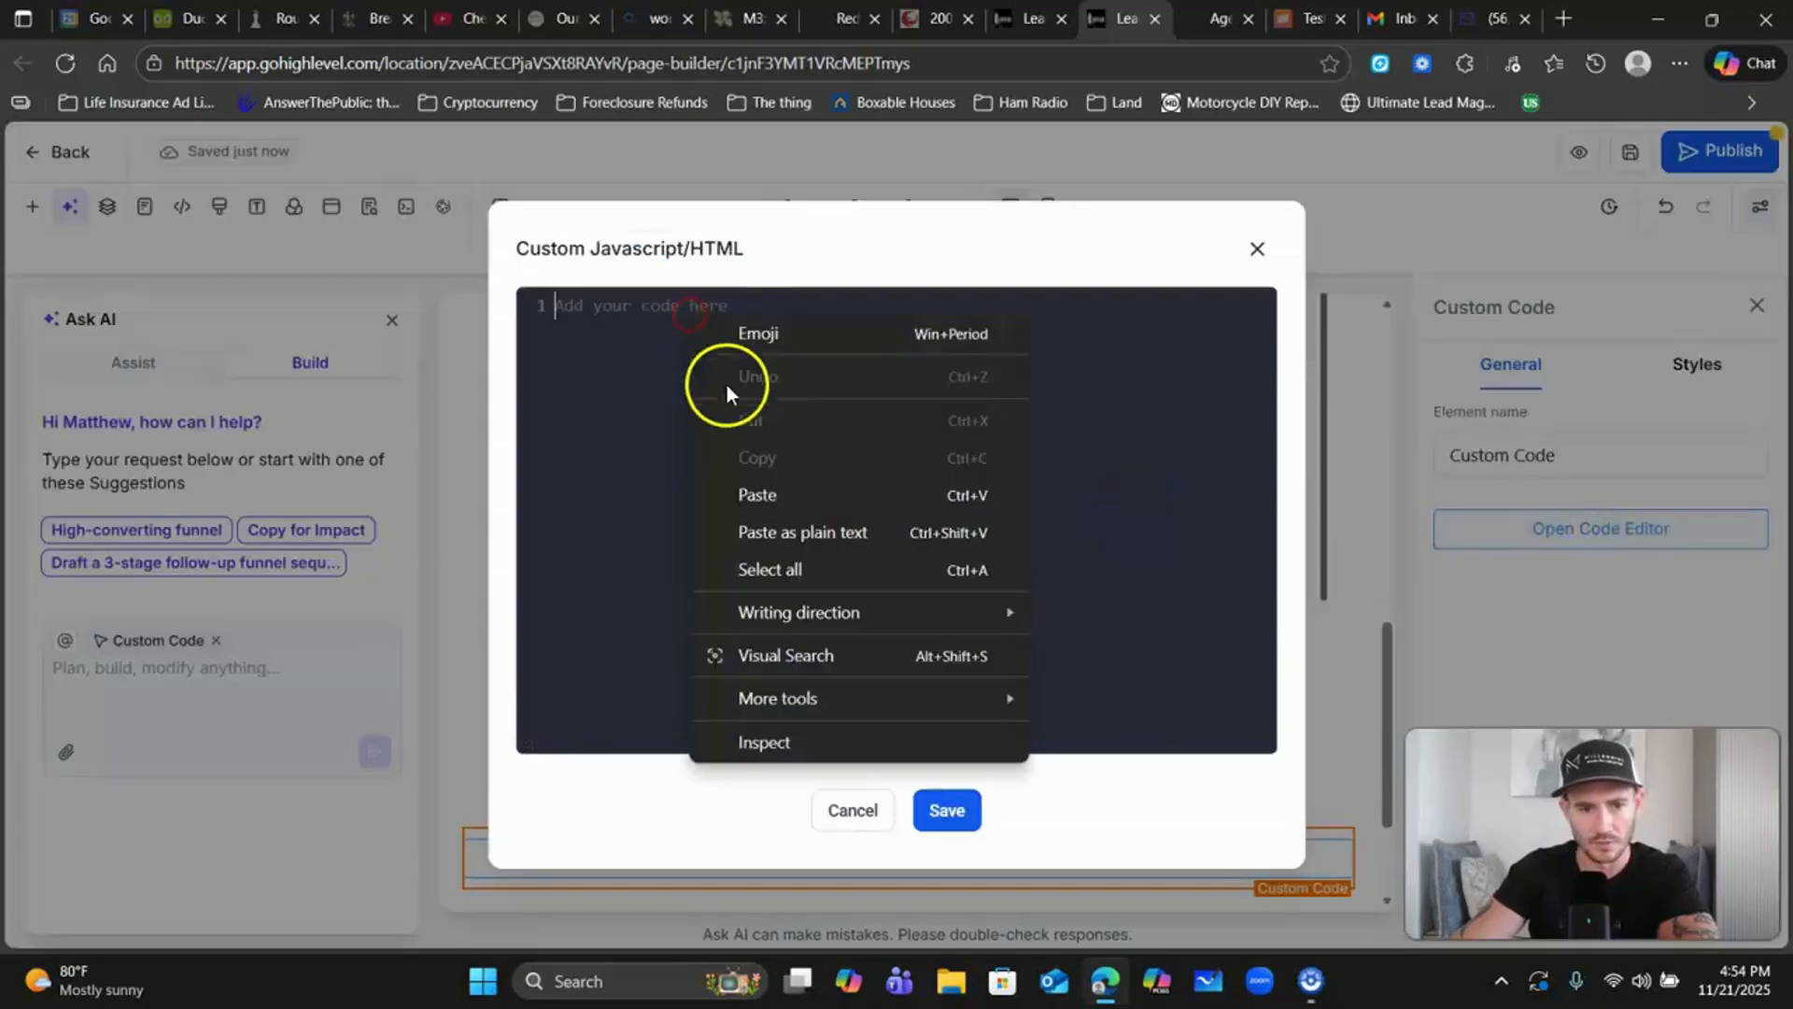
click(748, 496)
click(946, 811)
click(1630, 152)
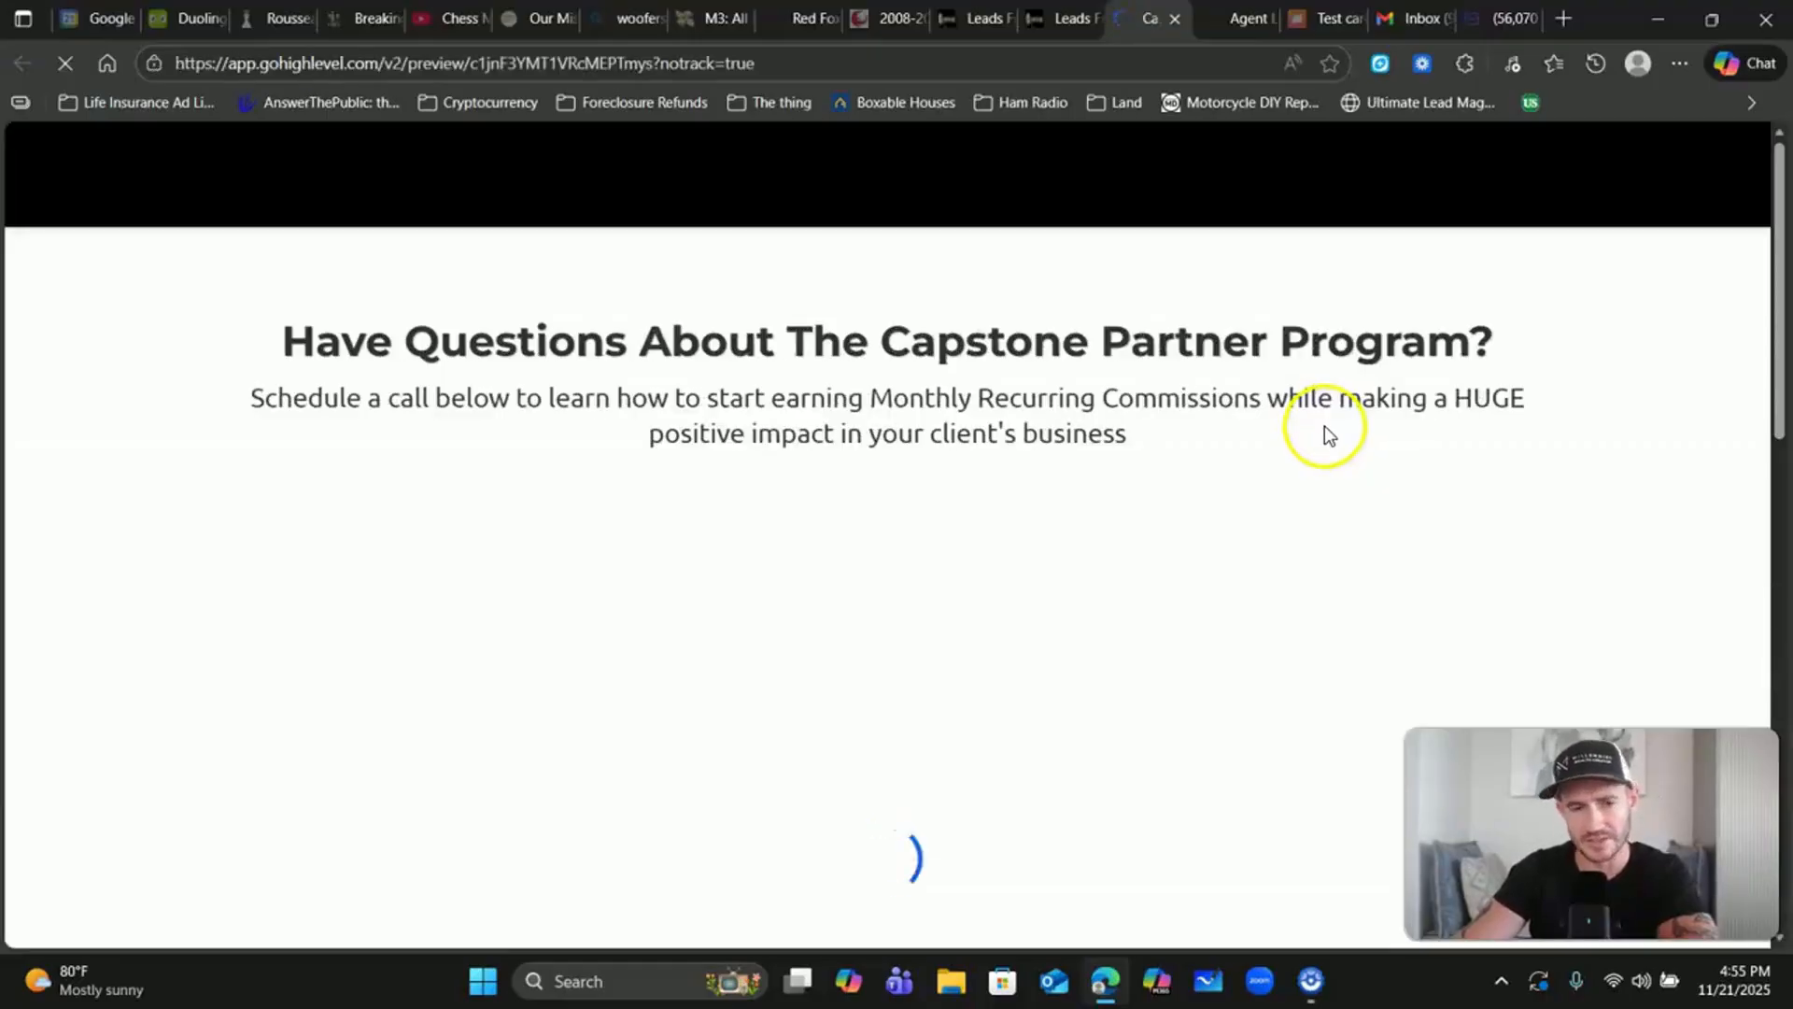
Step: In the page preview, choose the $50.00 value in the embedded Test Gift Card 2 checkout and proceed to payment
scroll(1212, 388, down, 10)
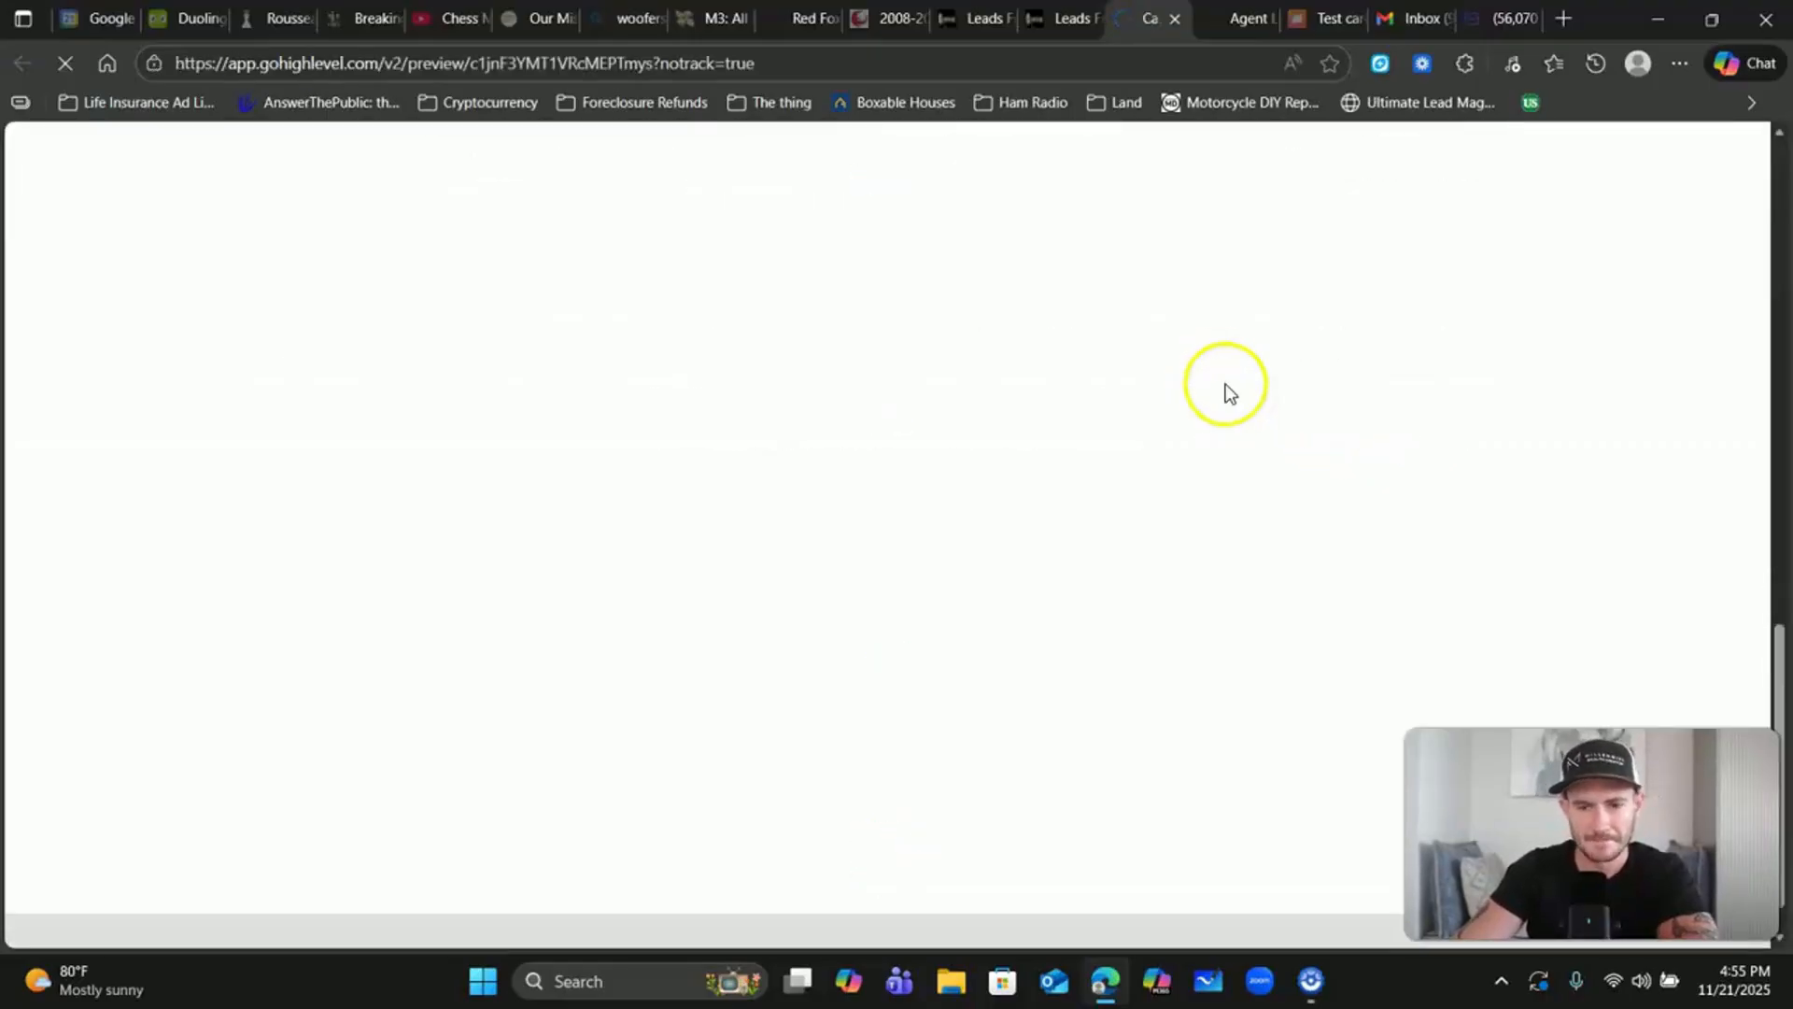
scroll(1102, 401, down, 4)
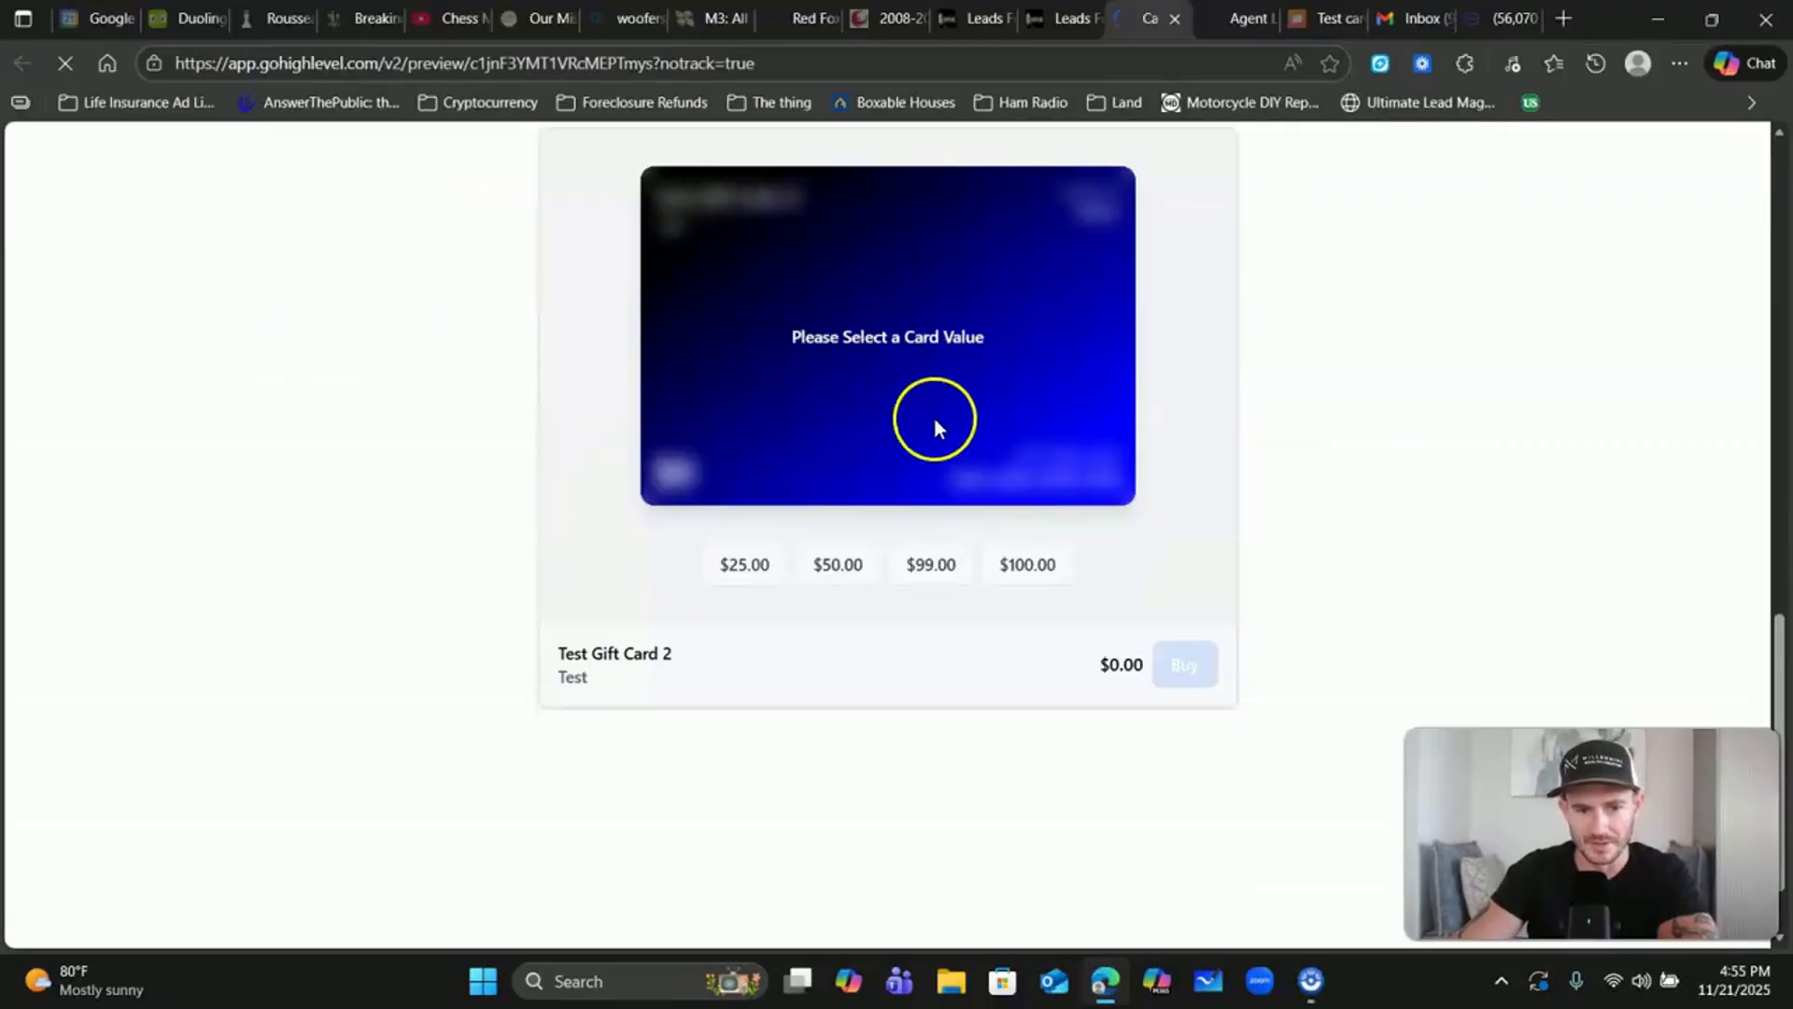
click(840, 568)
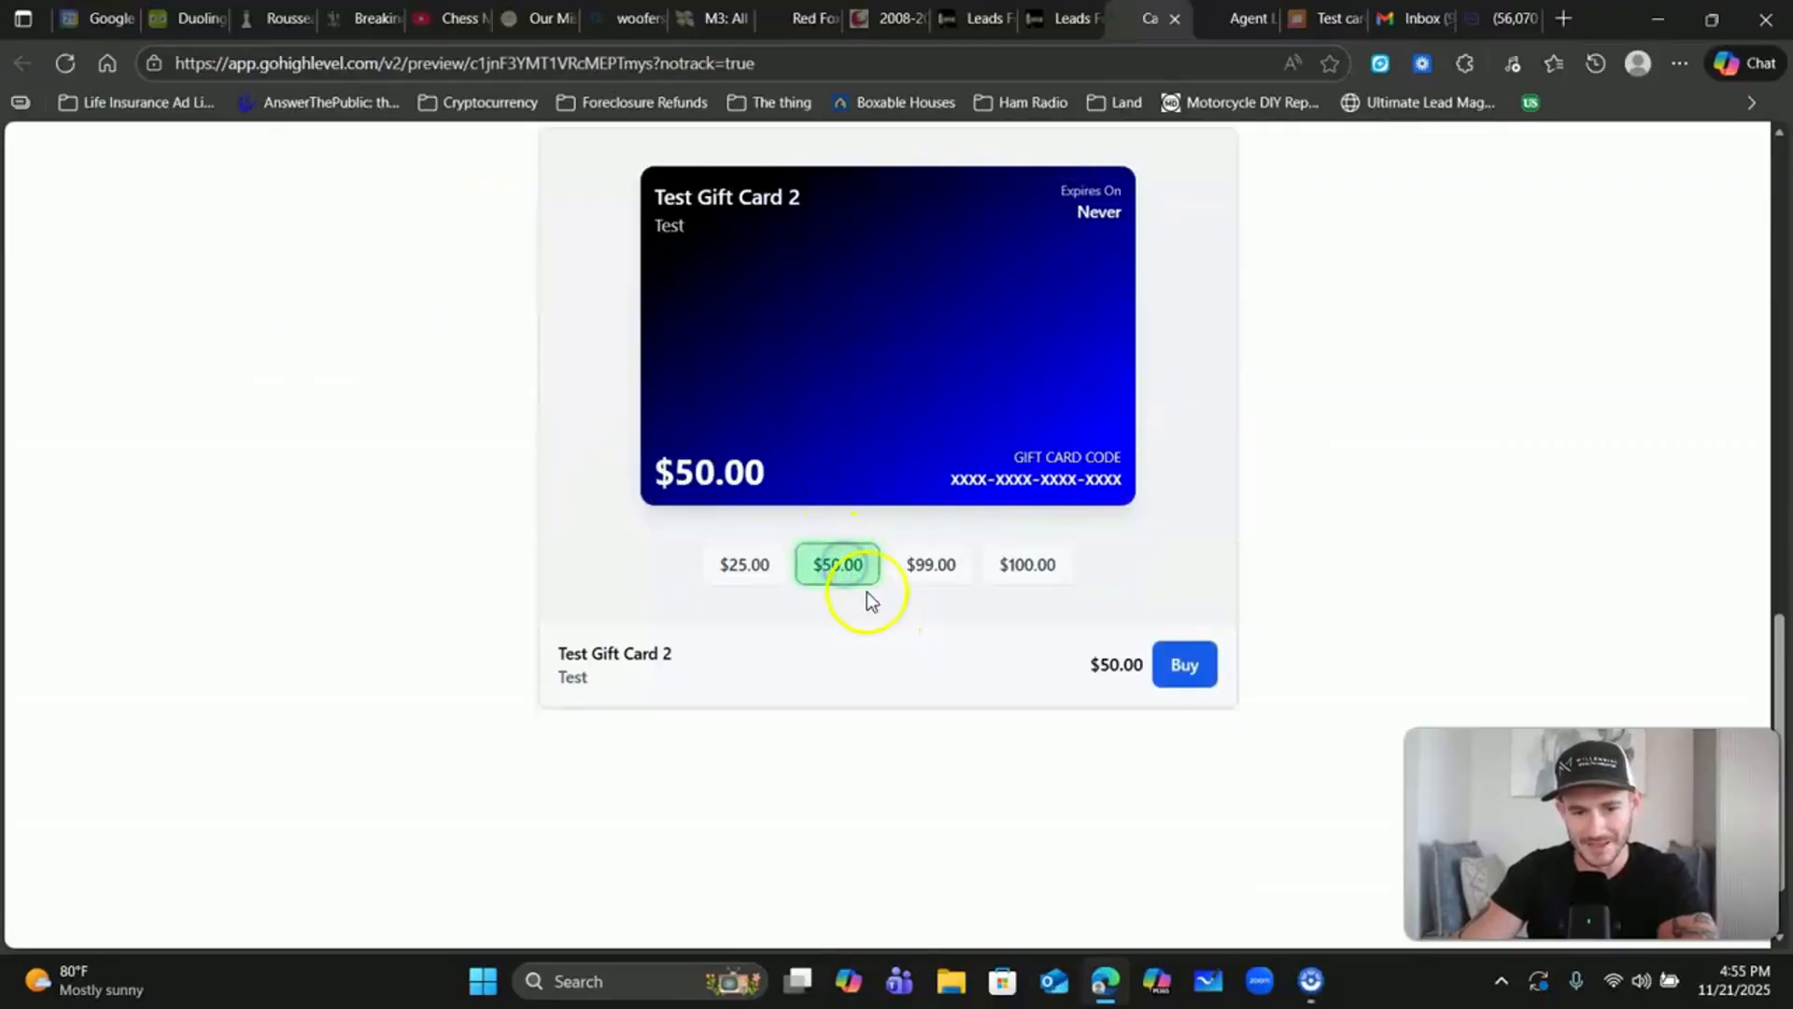
click(1184, 664)
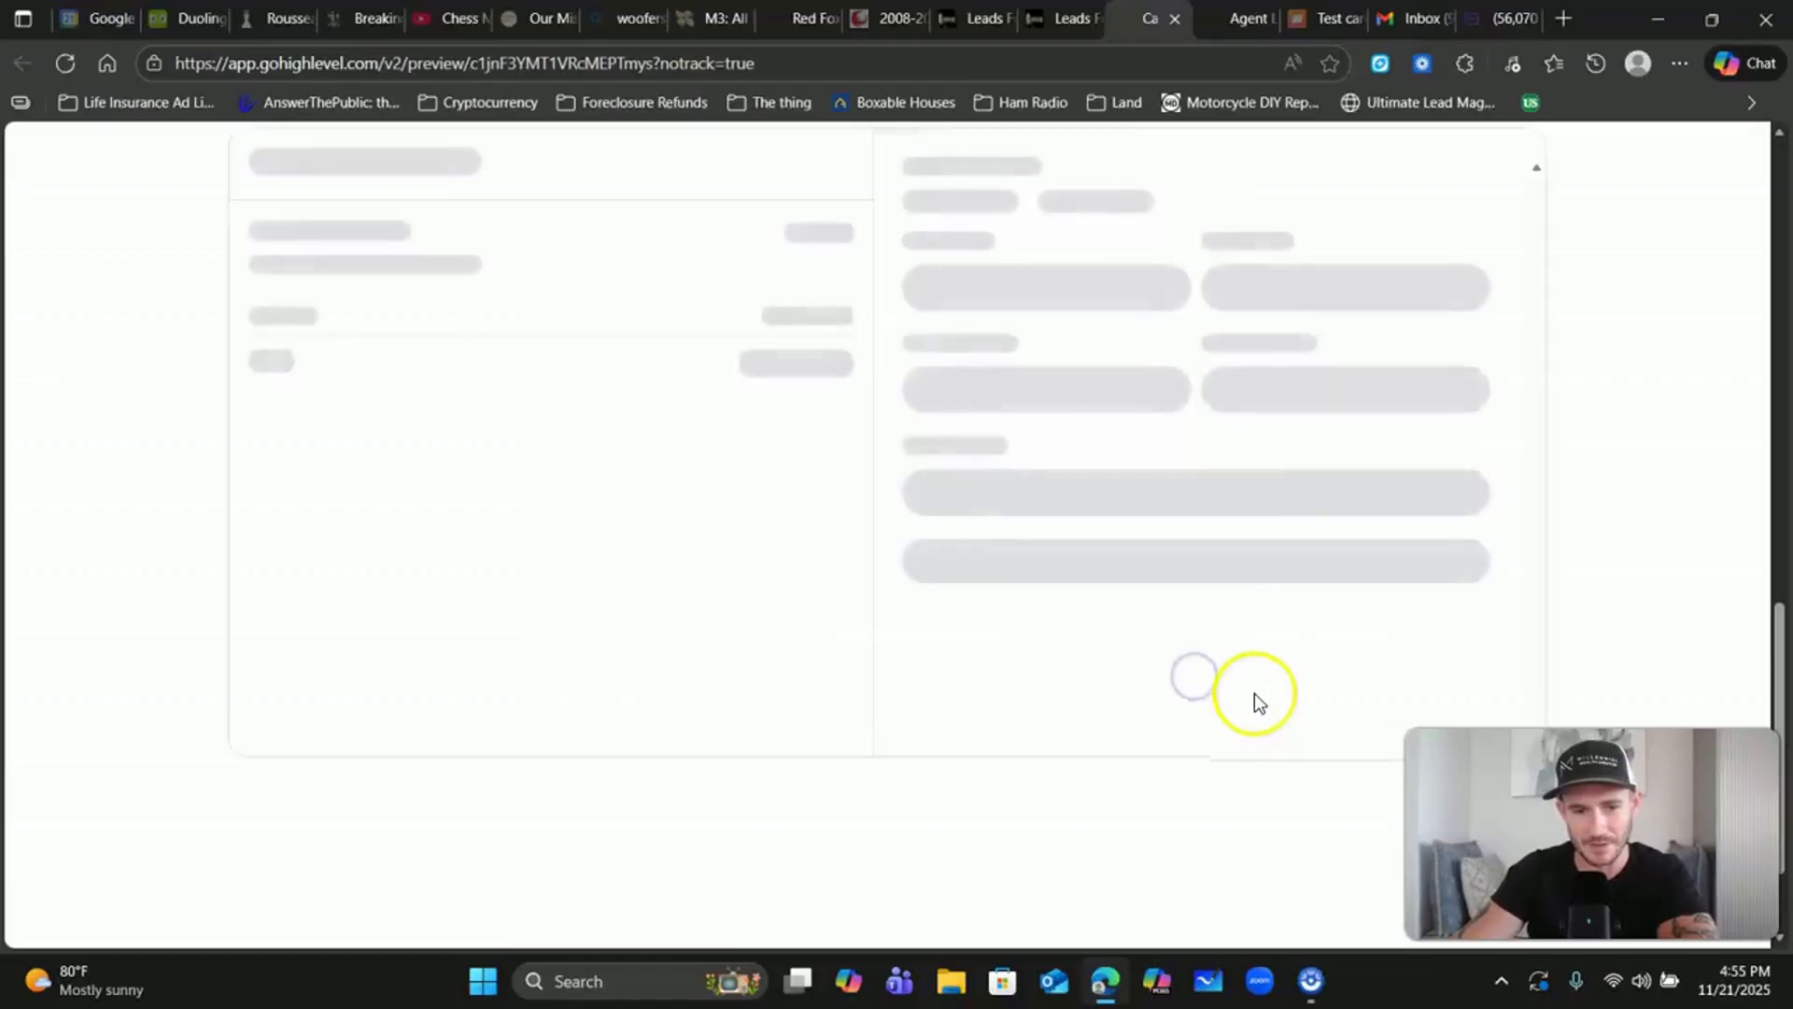
Step: Fill in the purchaser's and recipient's names and e-mails in the embedded checkout, and enter the message "Tewst"
scroll(853, 336, up, 3)
scroll(925, 359, down, 1)
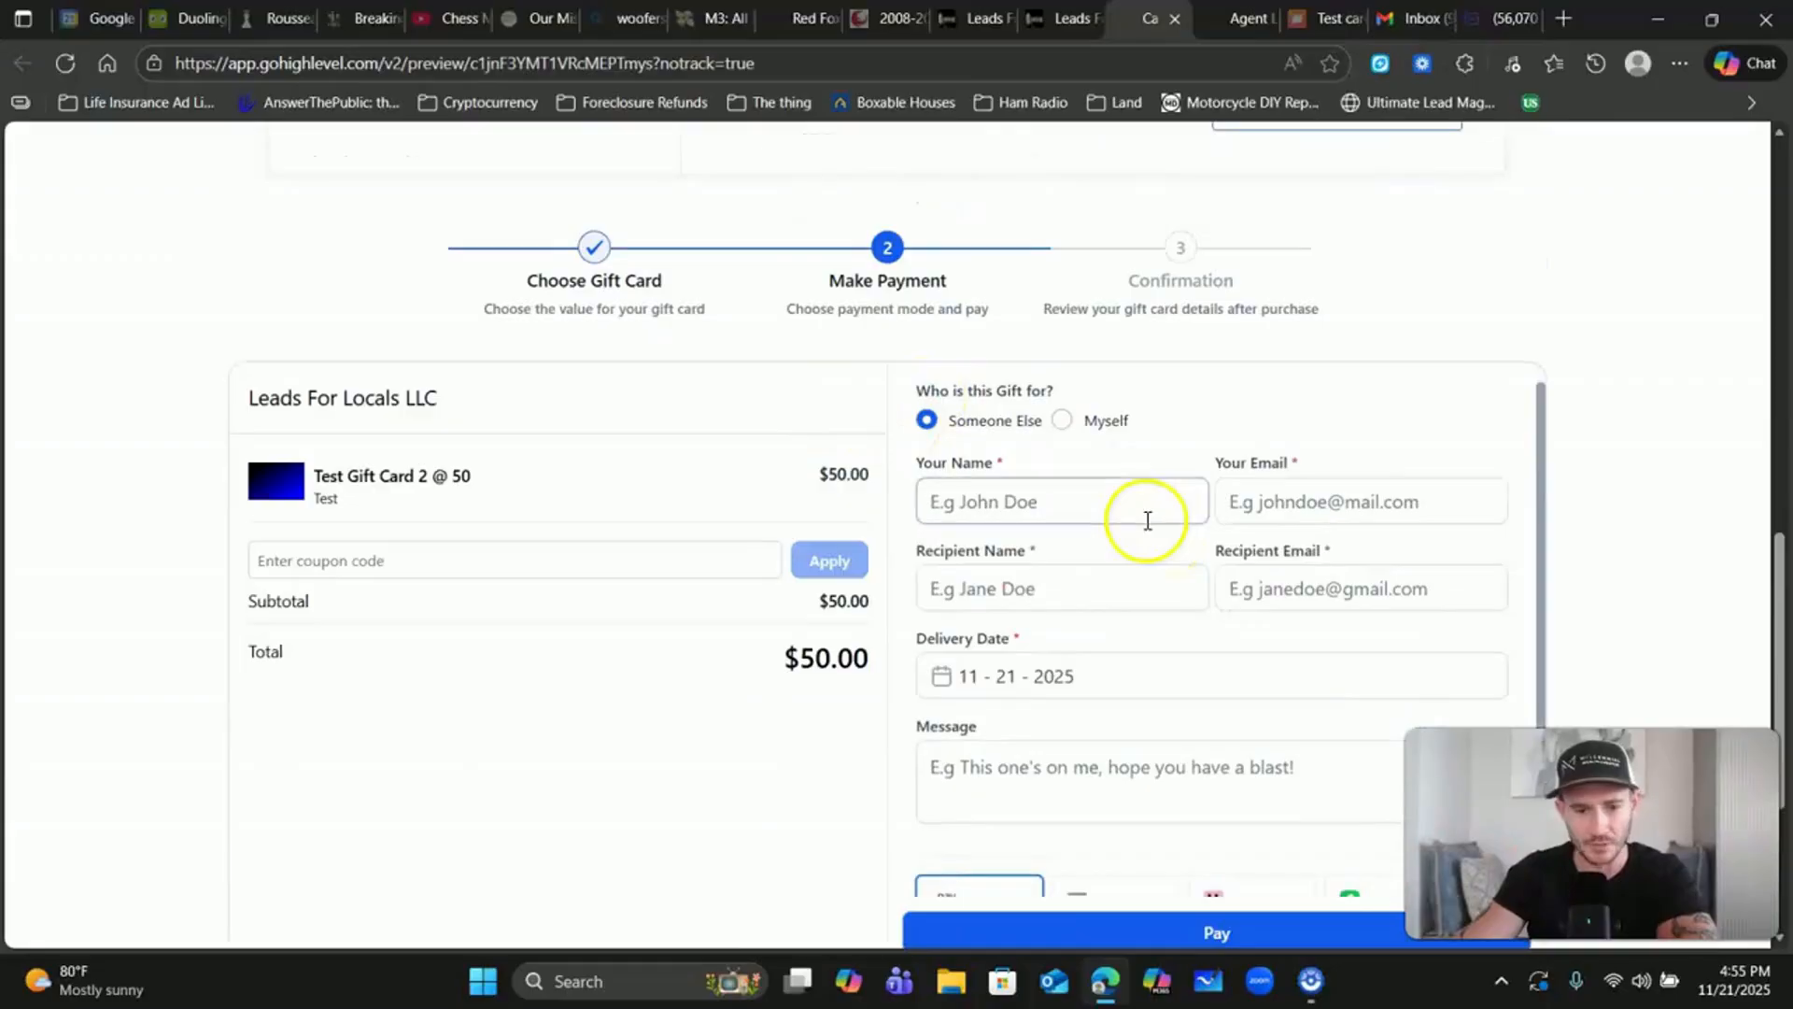
scroll(1055, 537, down, 1)
scroll(1055, 538, down, 2)
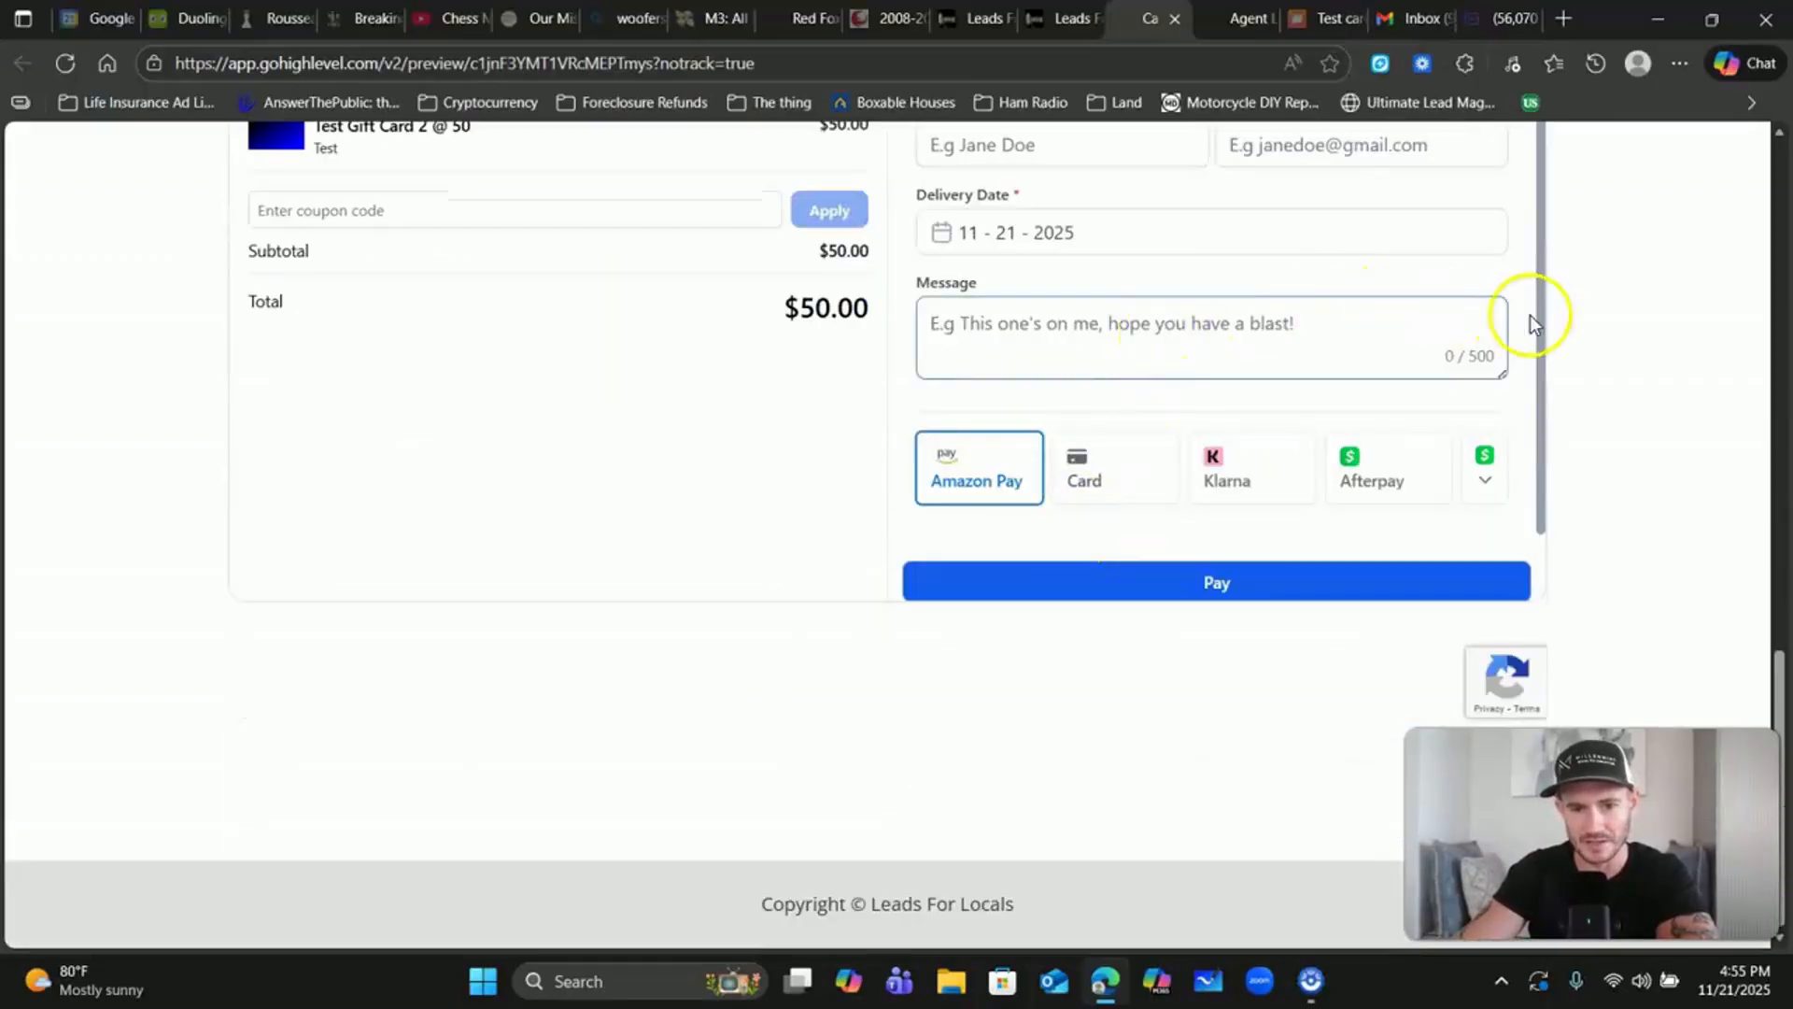
scroll(1401, 373, up, 3)
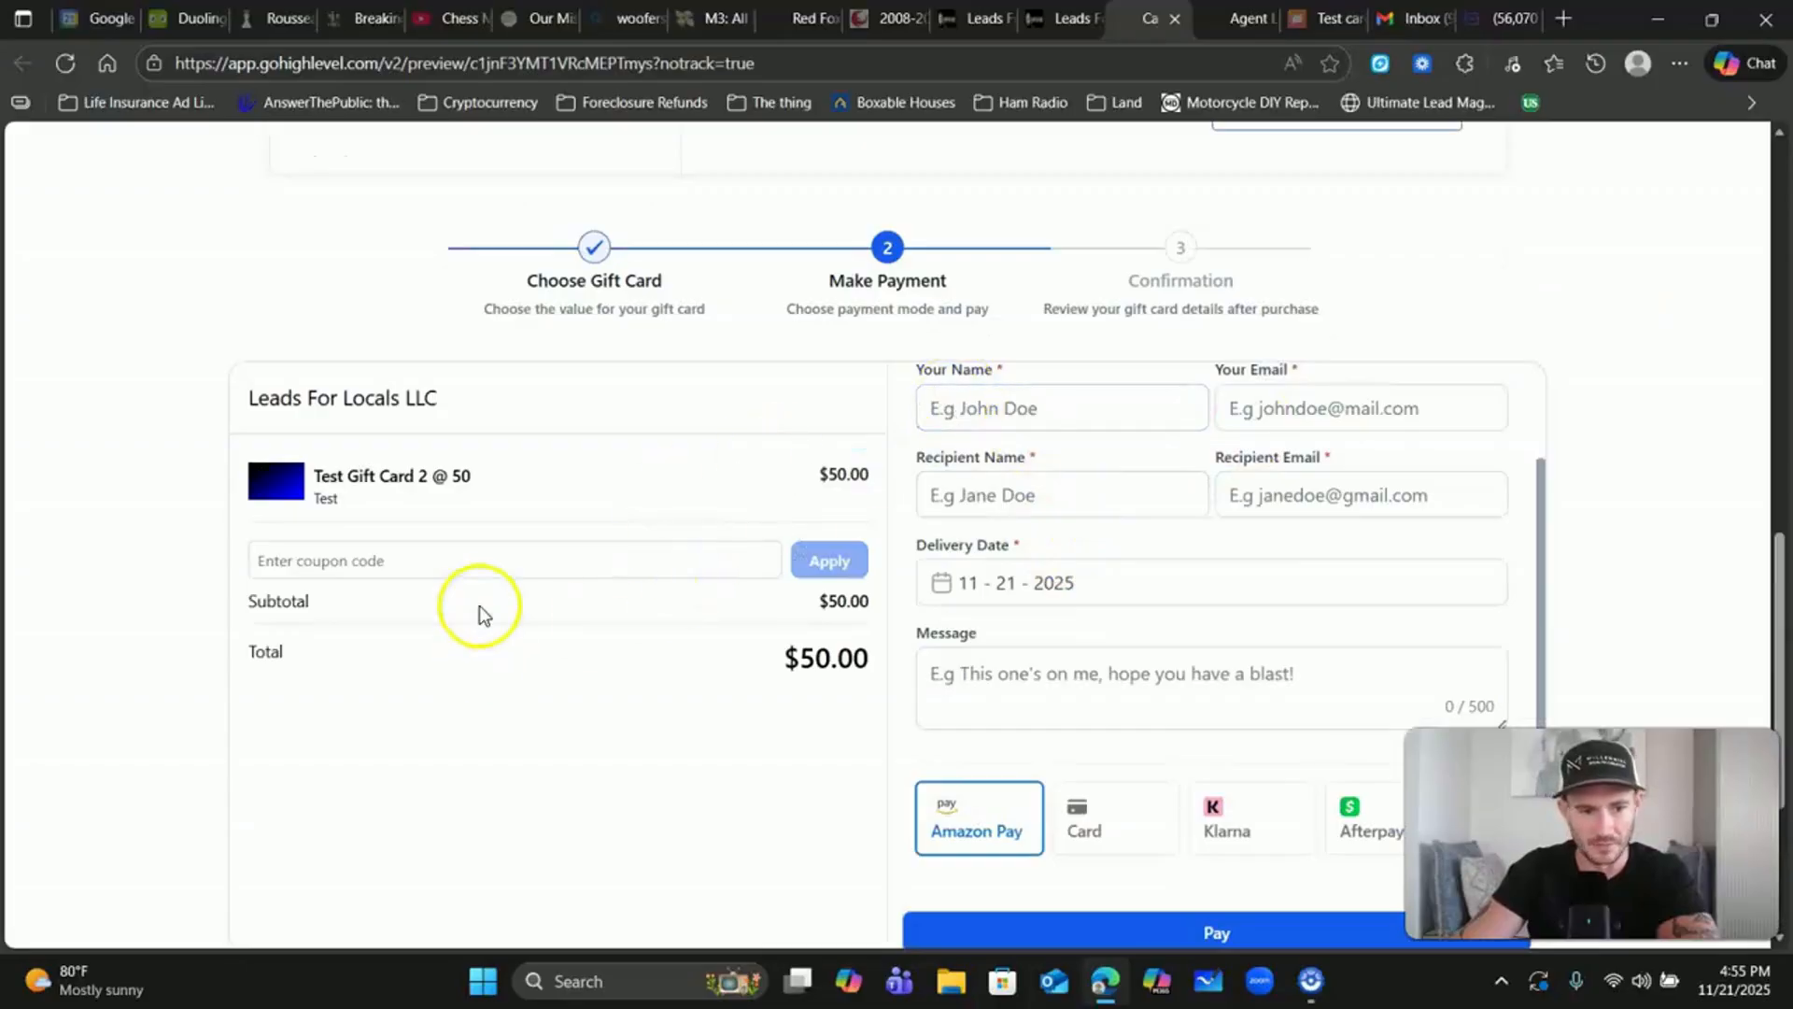
click(1017, 405)
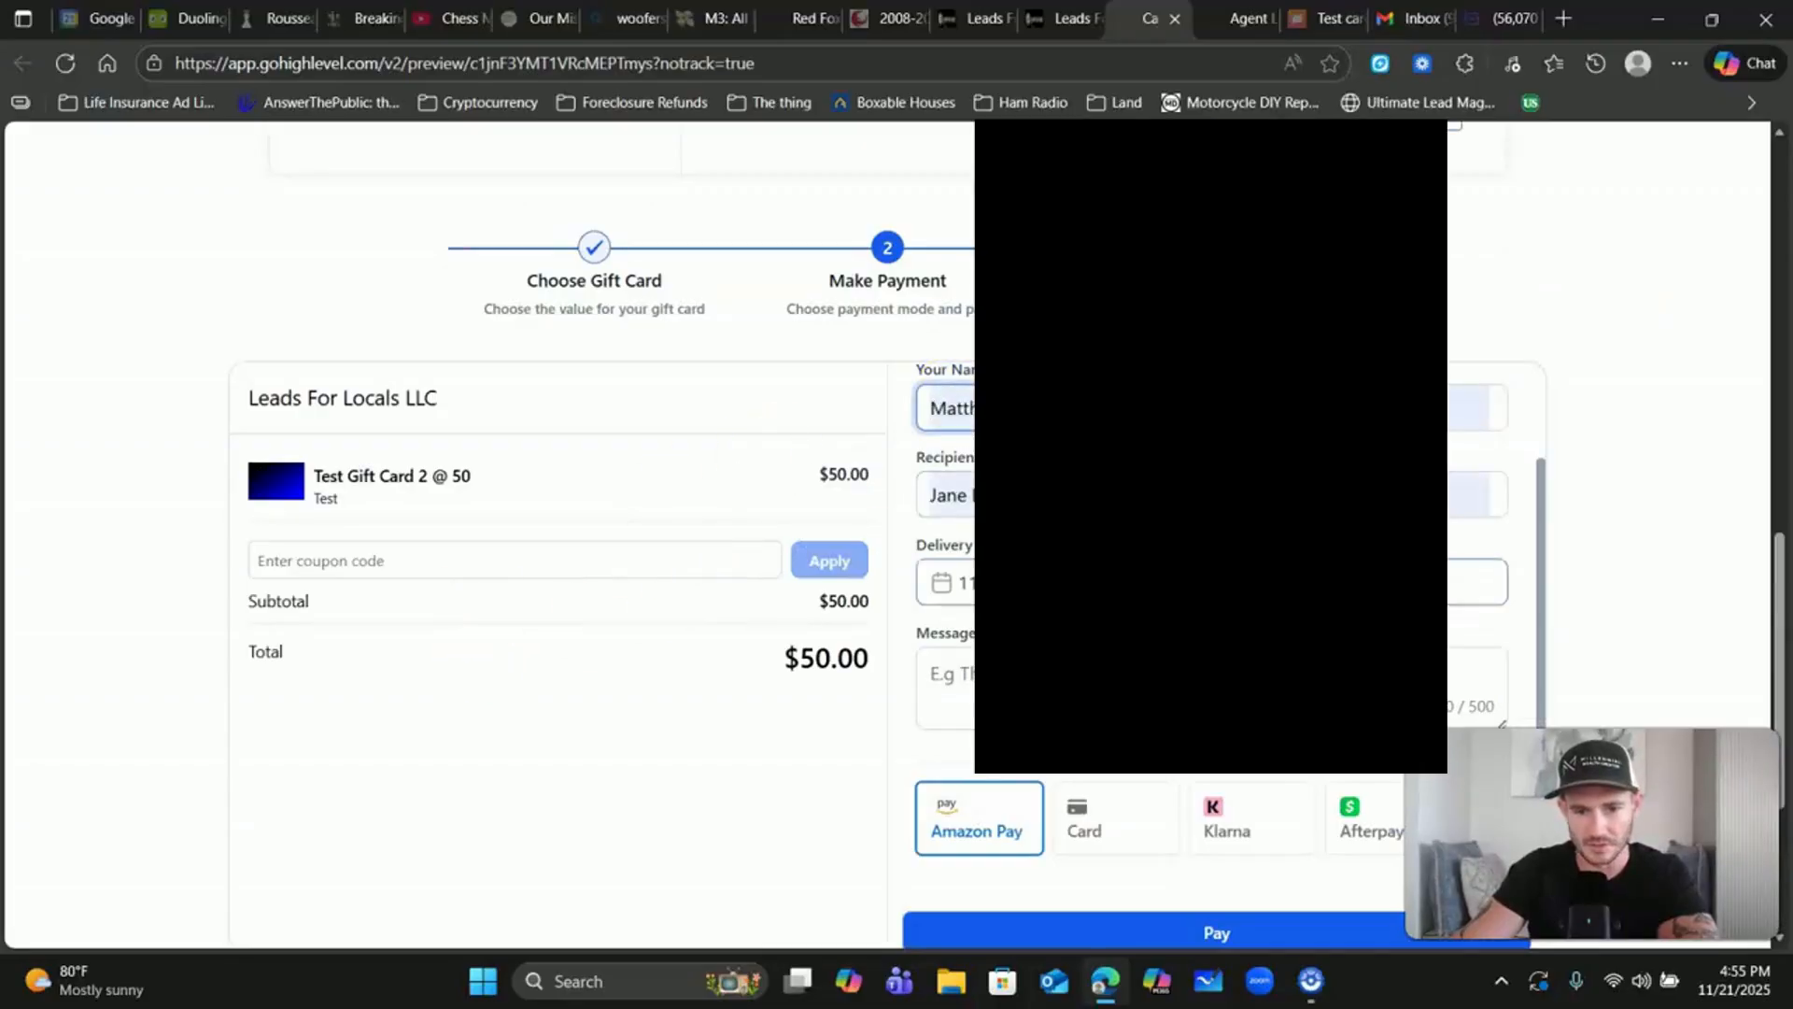
scroll(1211, 582, down, 3)
click(1211, 337)
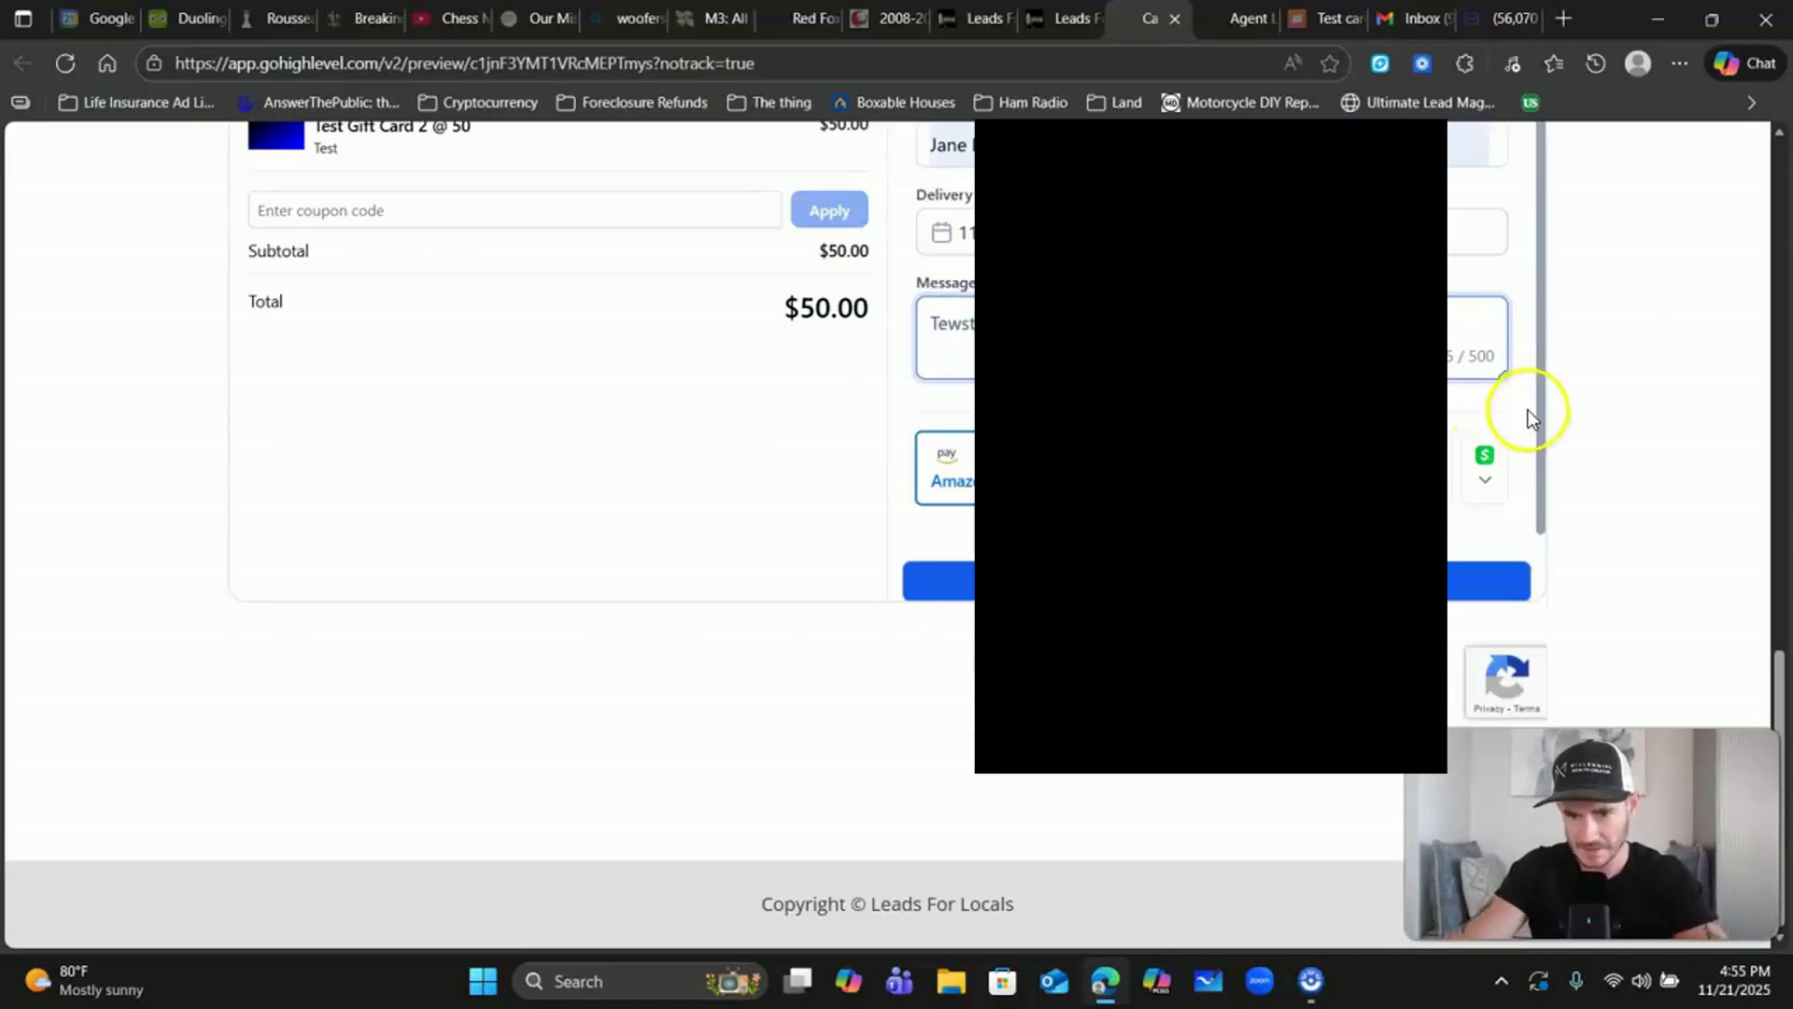
Step: Choose Card as the payment method, examine the card fields, and close the page preview without paying
drag(1544, 395, 1544, 423)
click(1121, 469)
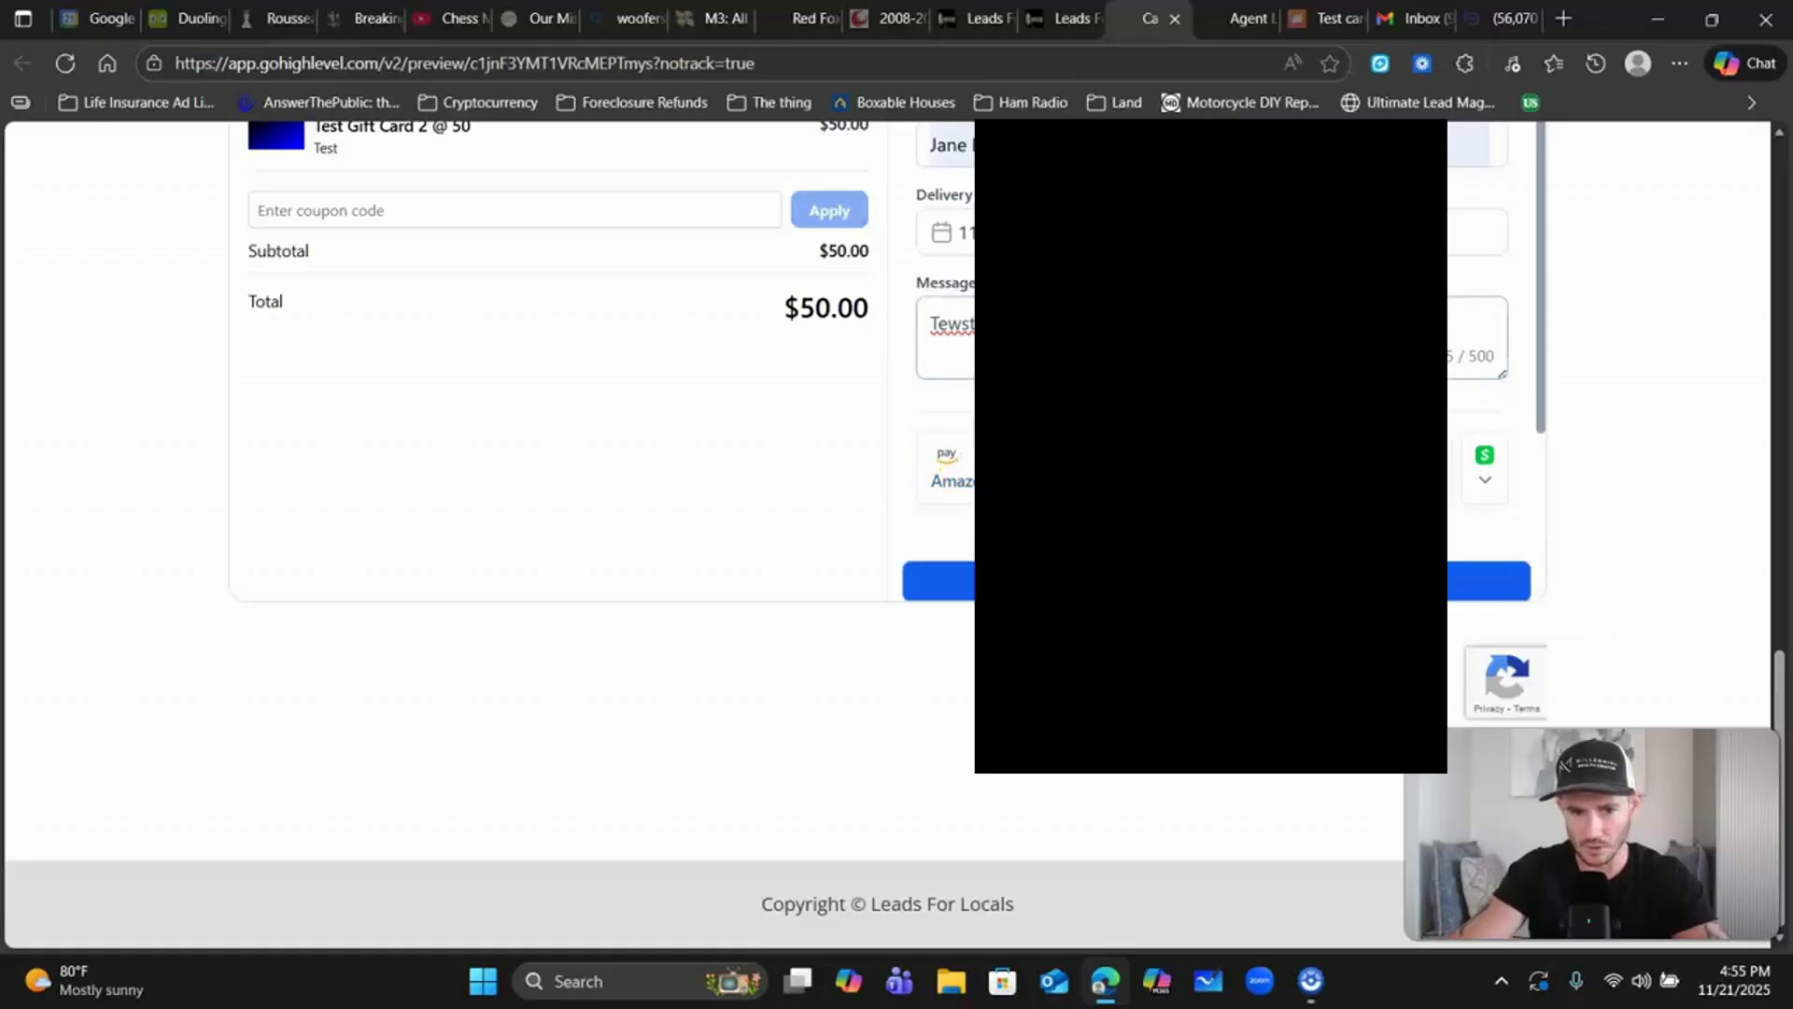
scroll(948, 373, down, 3)
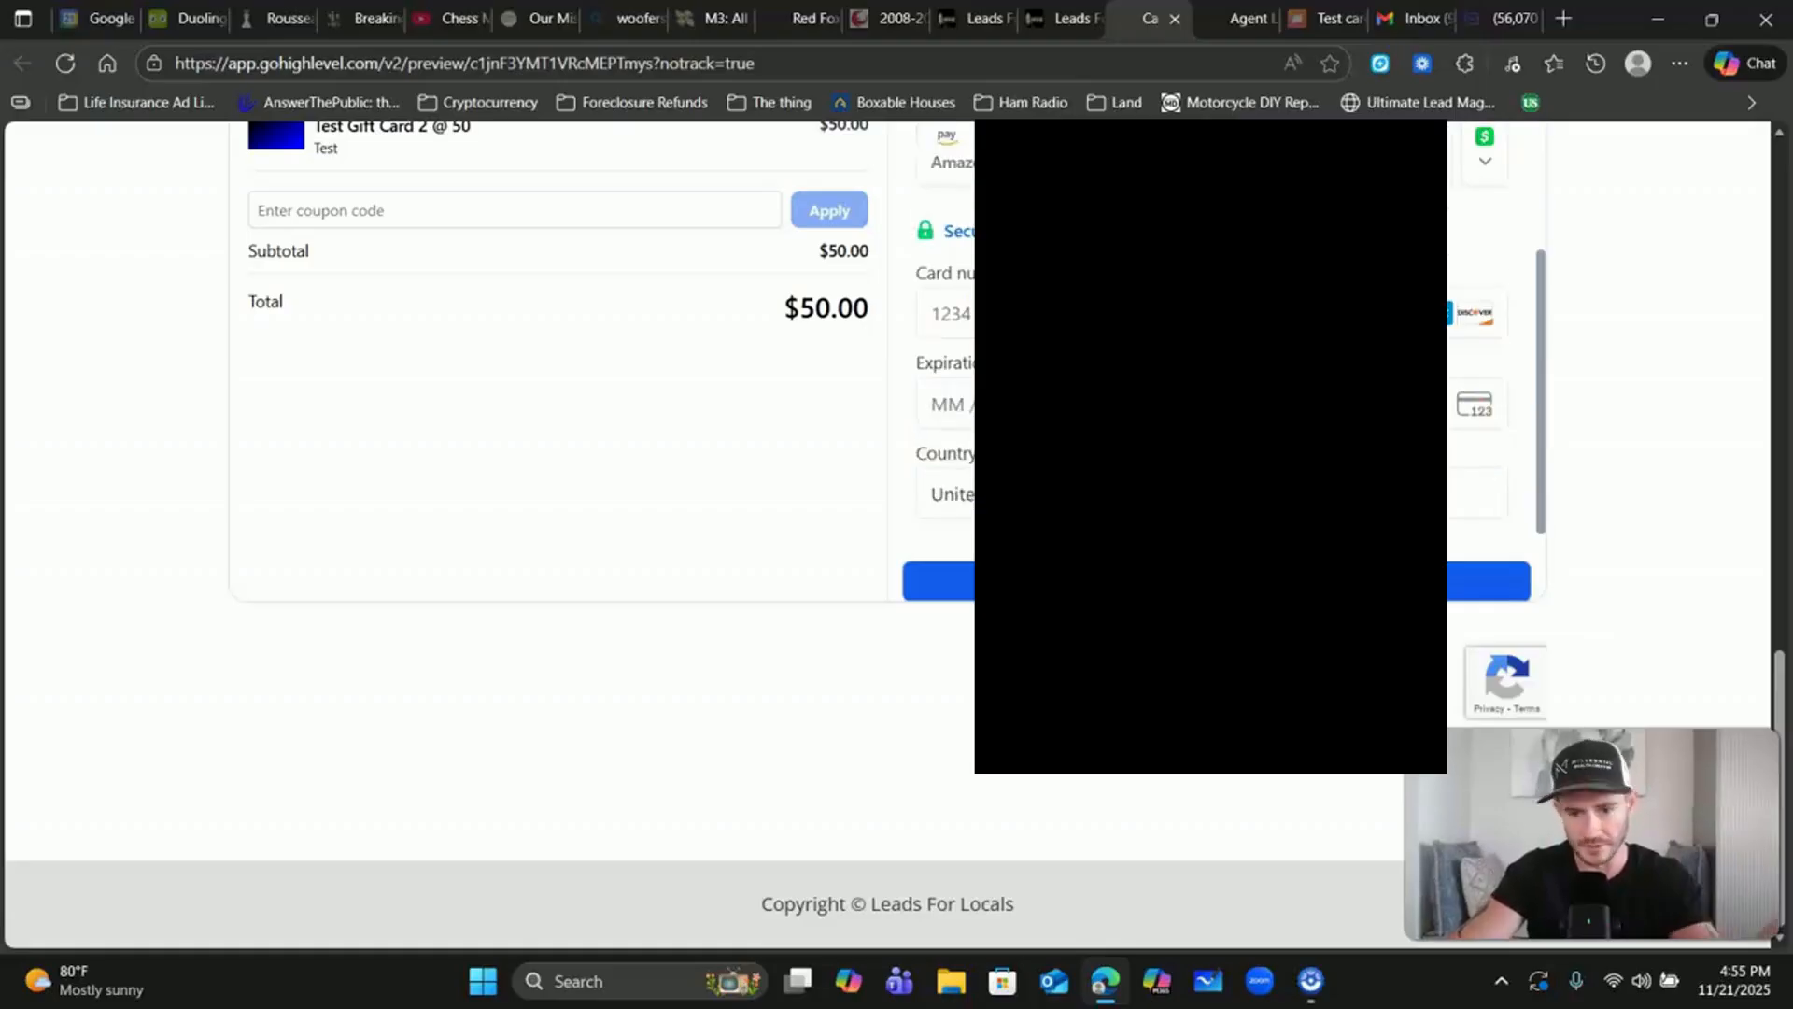
scroll(1593, 300, up, 7)
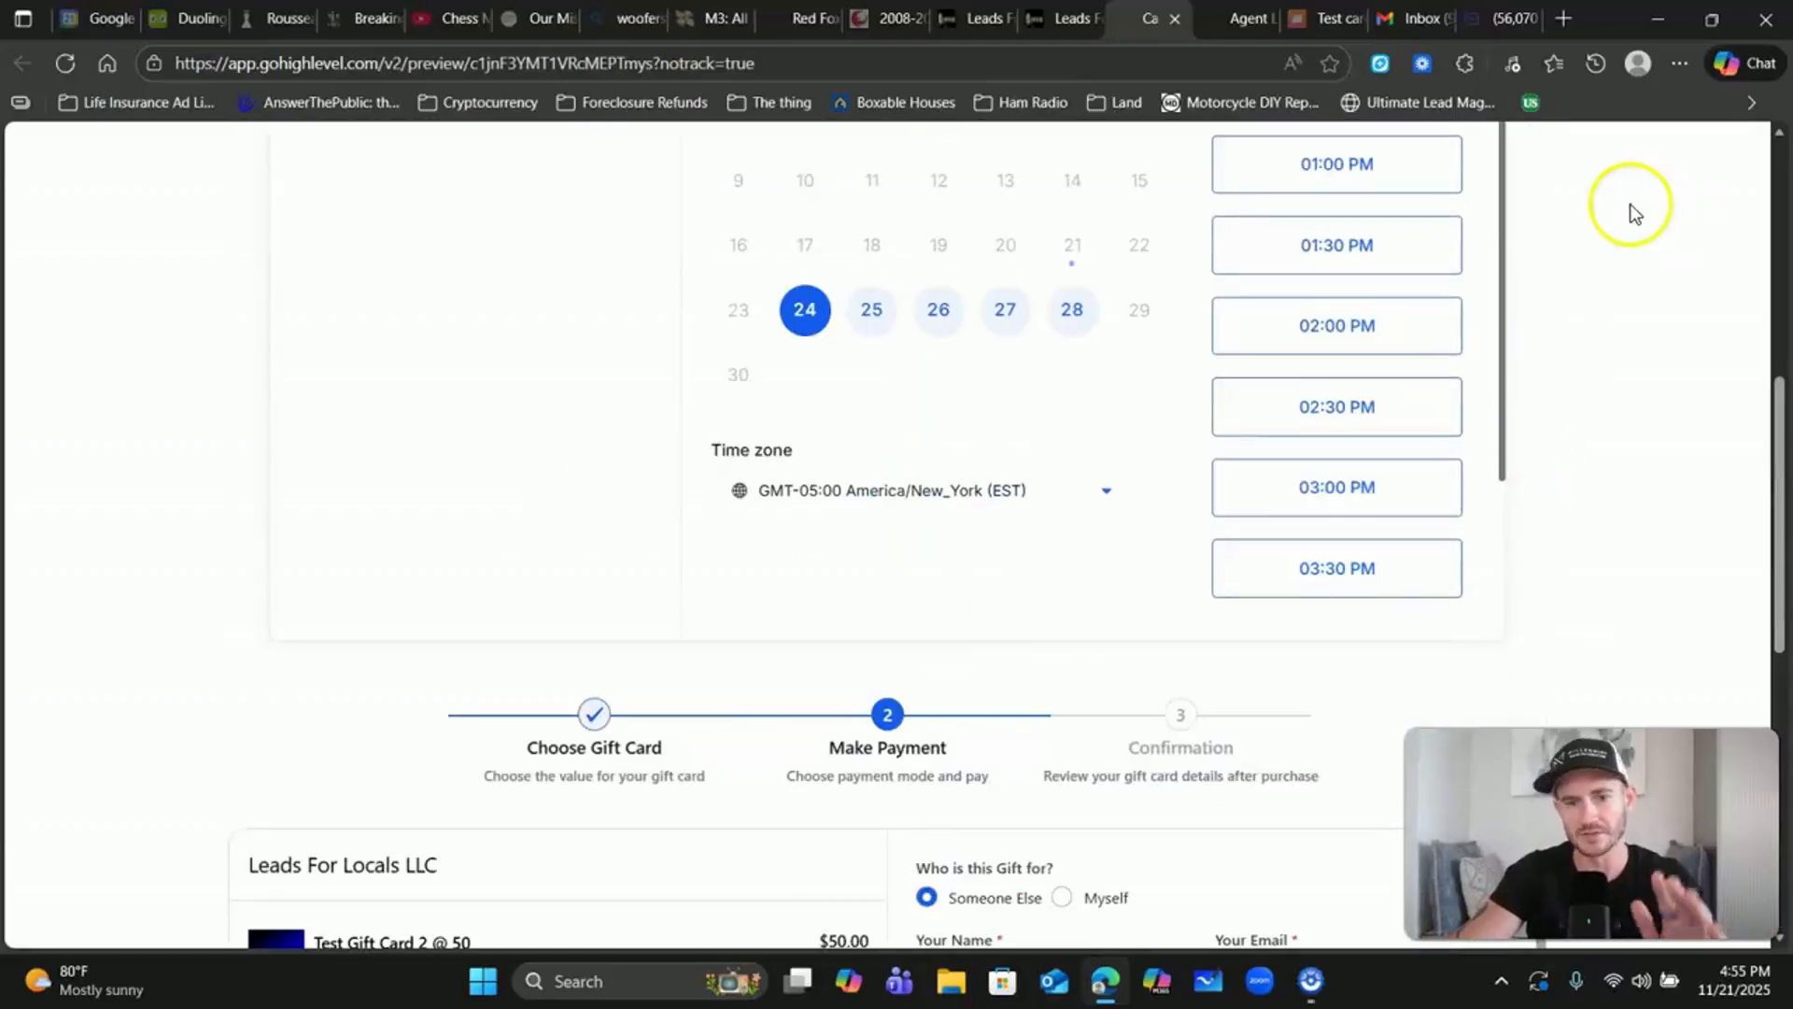
click(1175, 21)
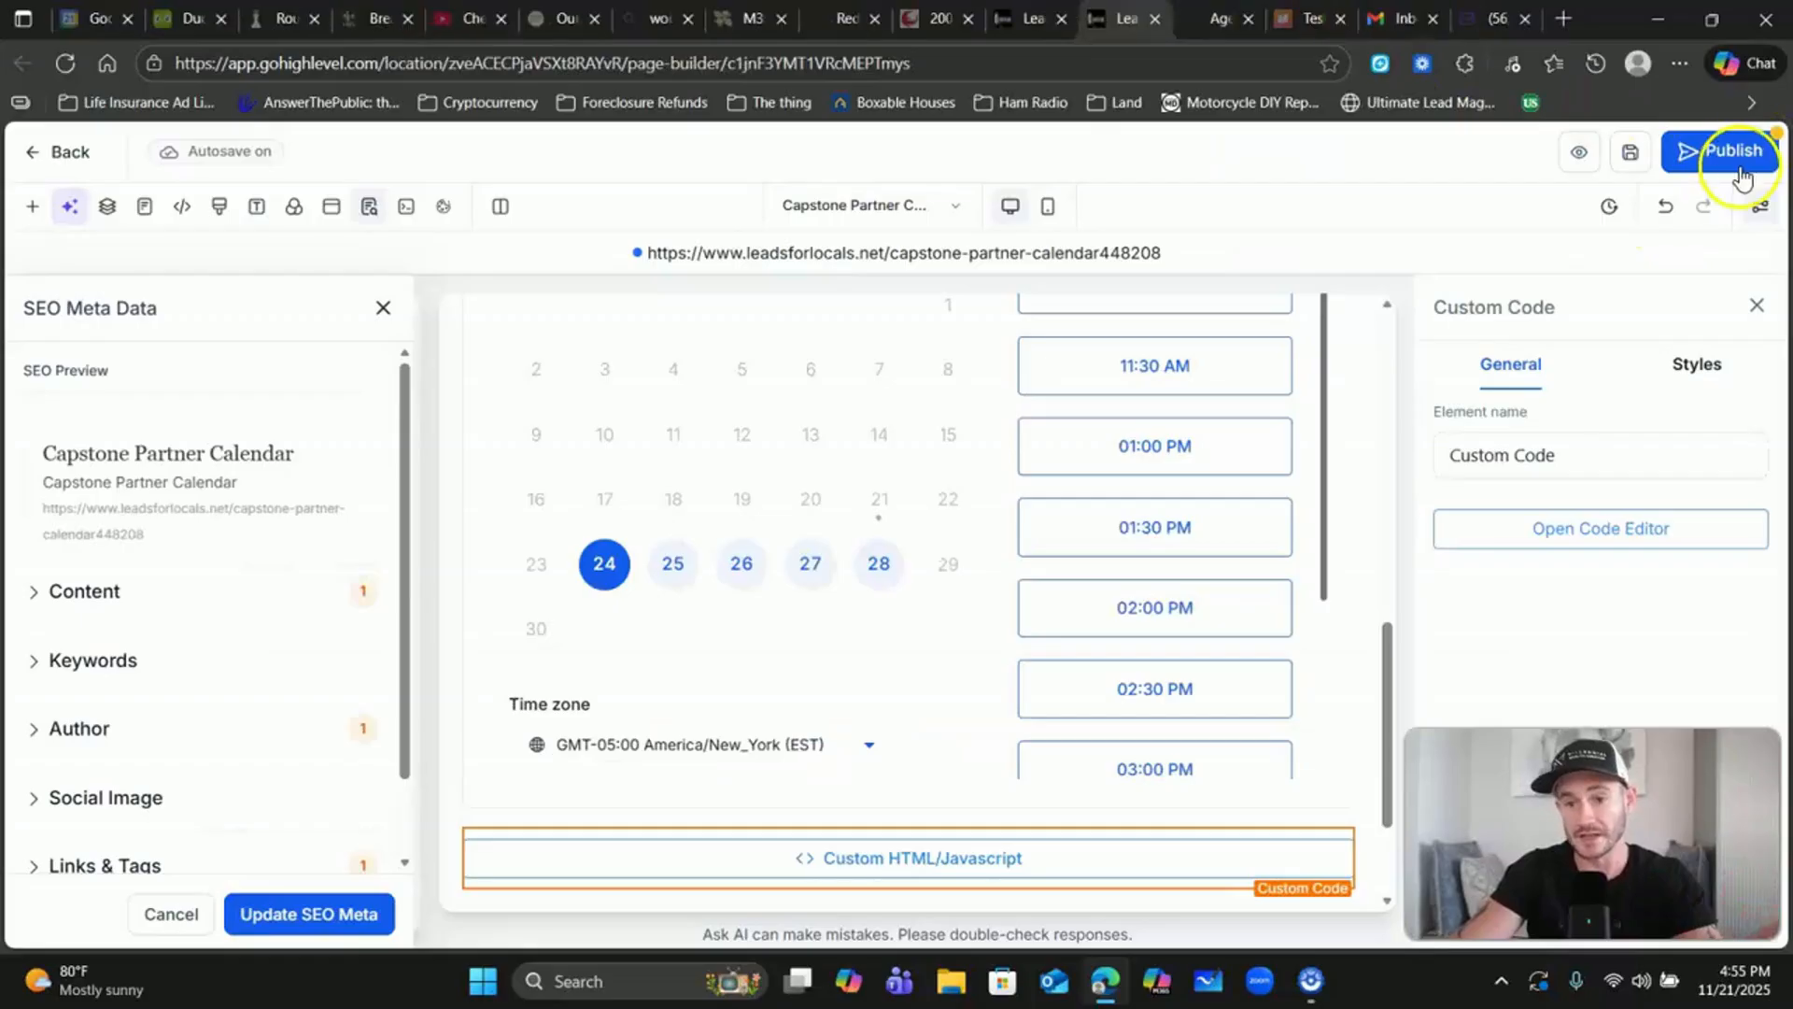
Step: Return to the gift card list under Payments, open the selling options for Test Gift Card 2, and launch its test mode checkout
click(1032, 19)
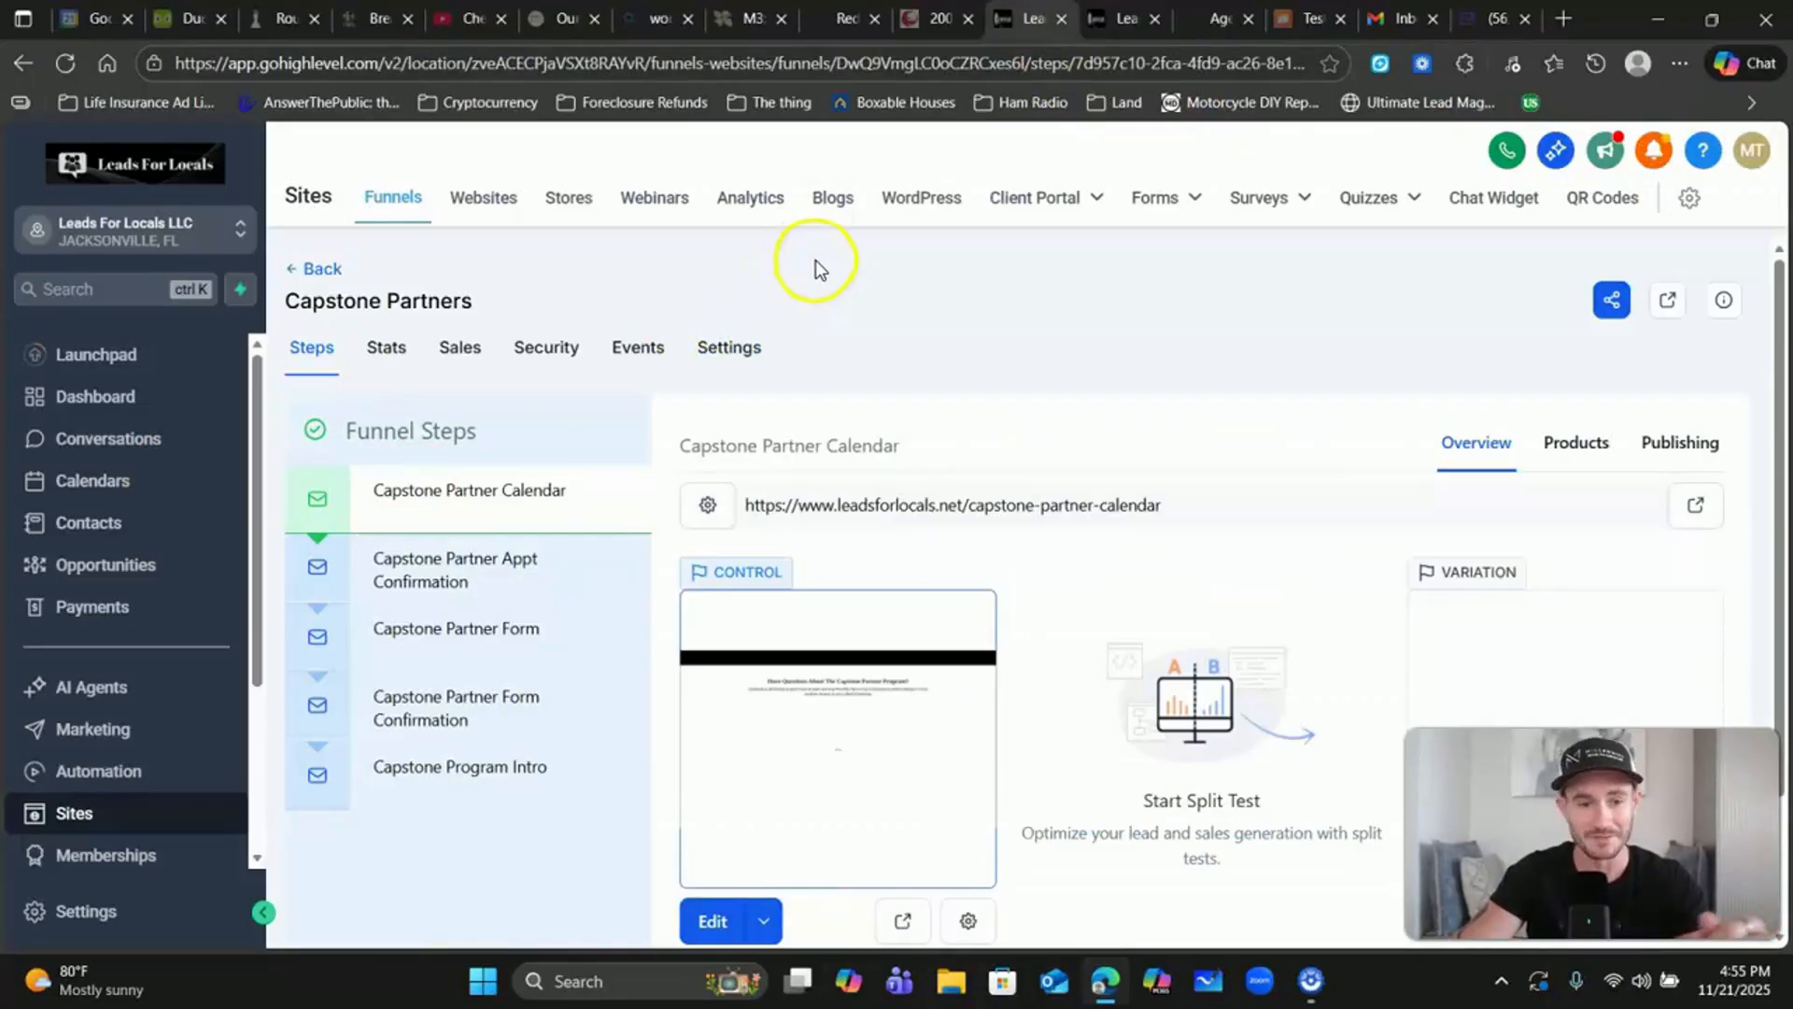
click(94, 612)
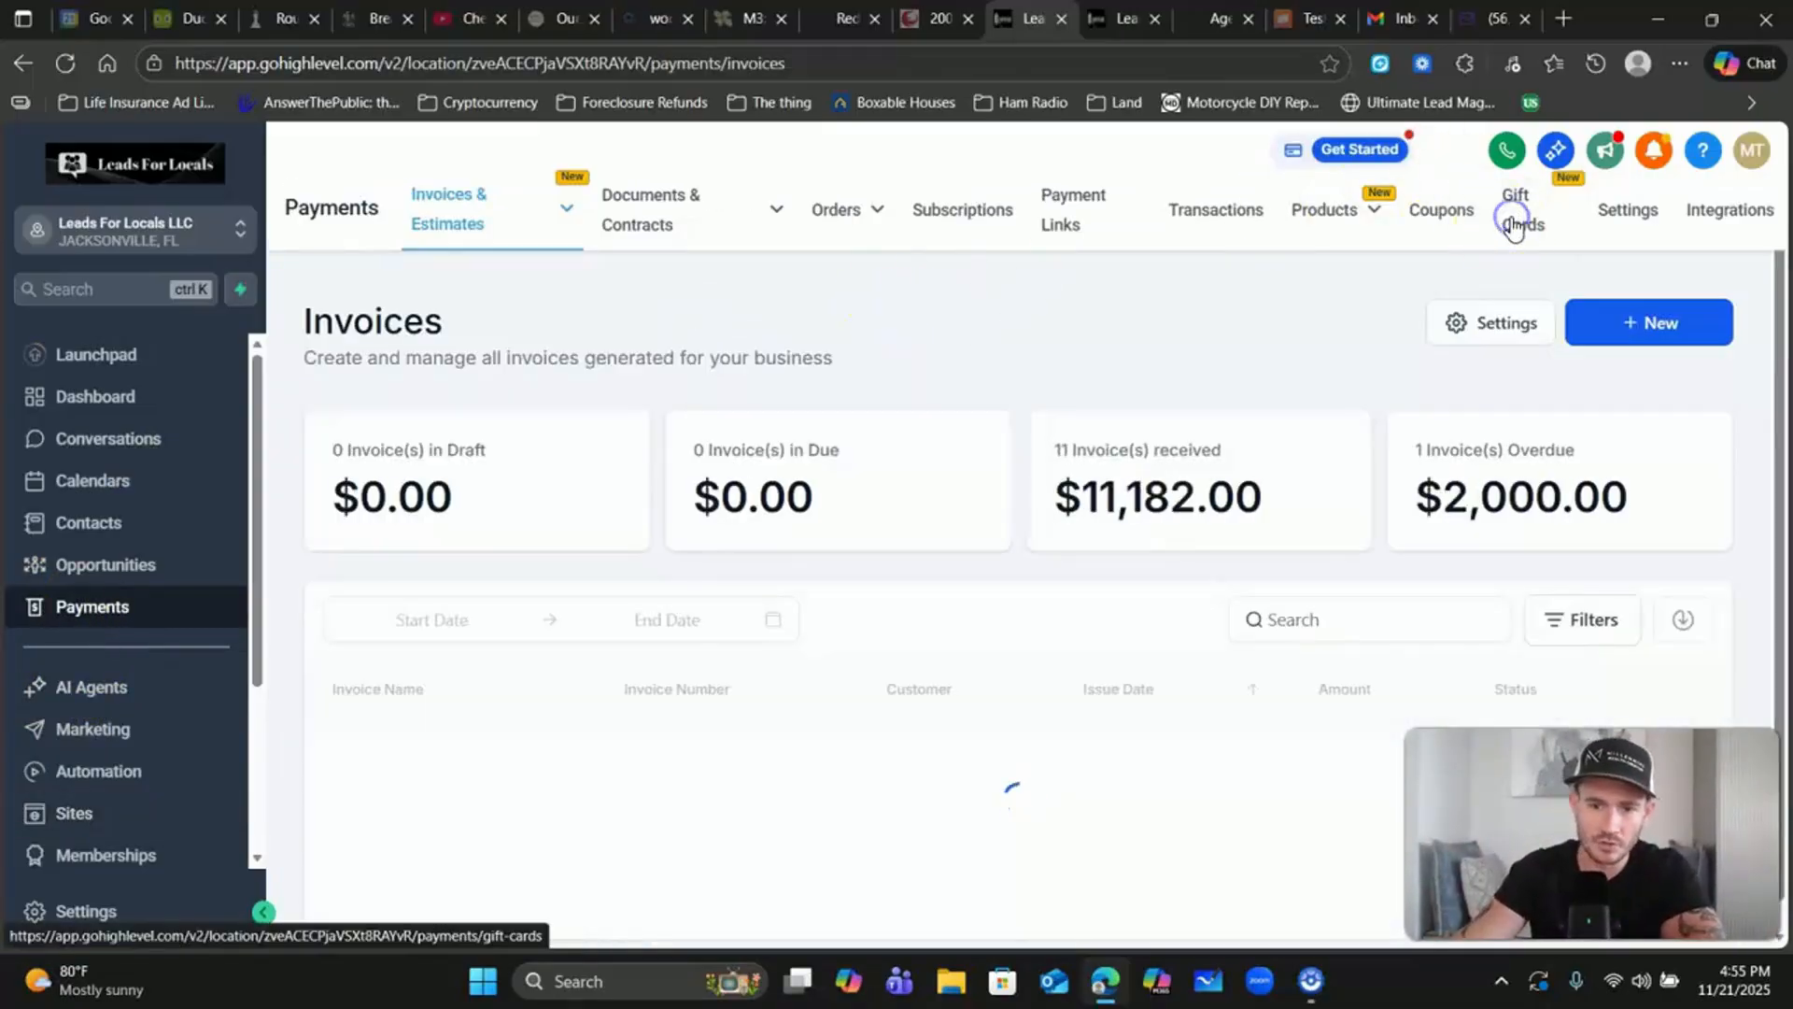
click(1514, 225)
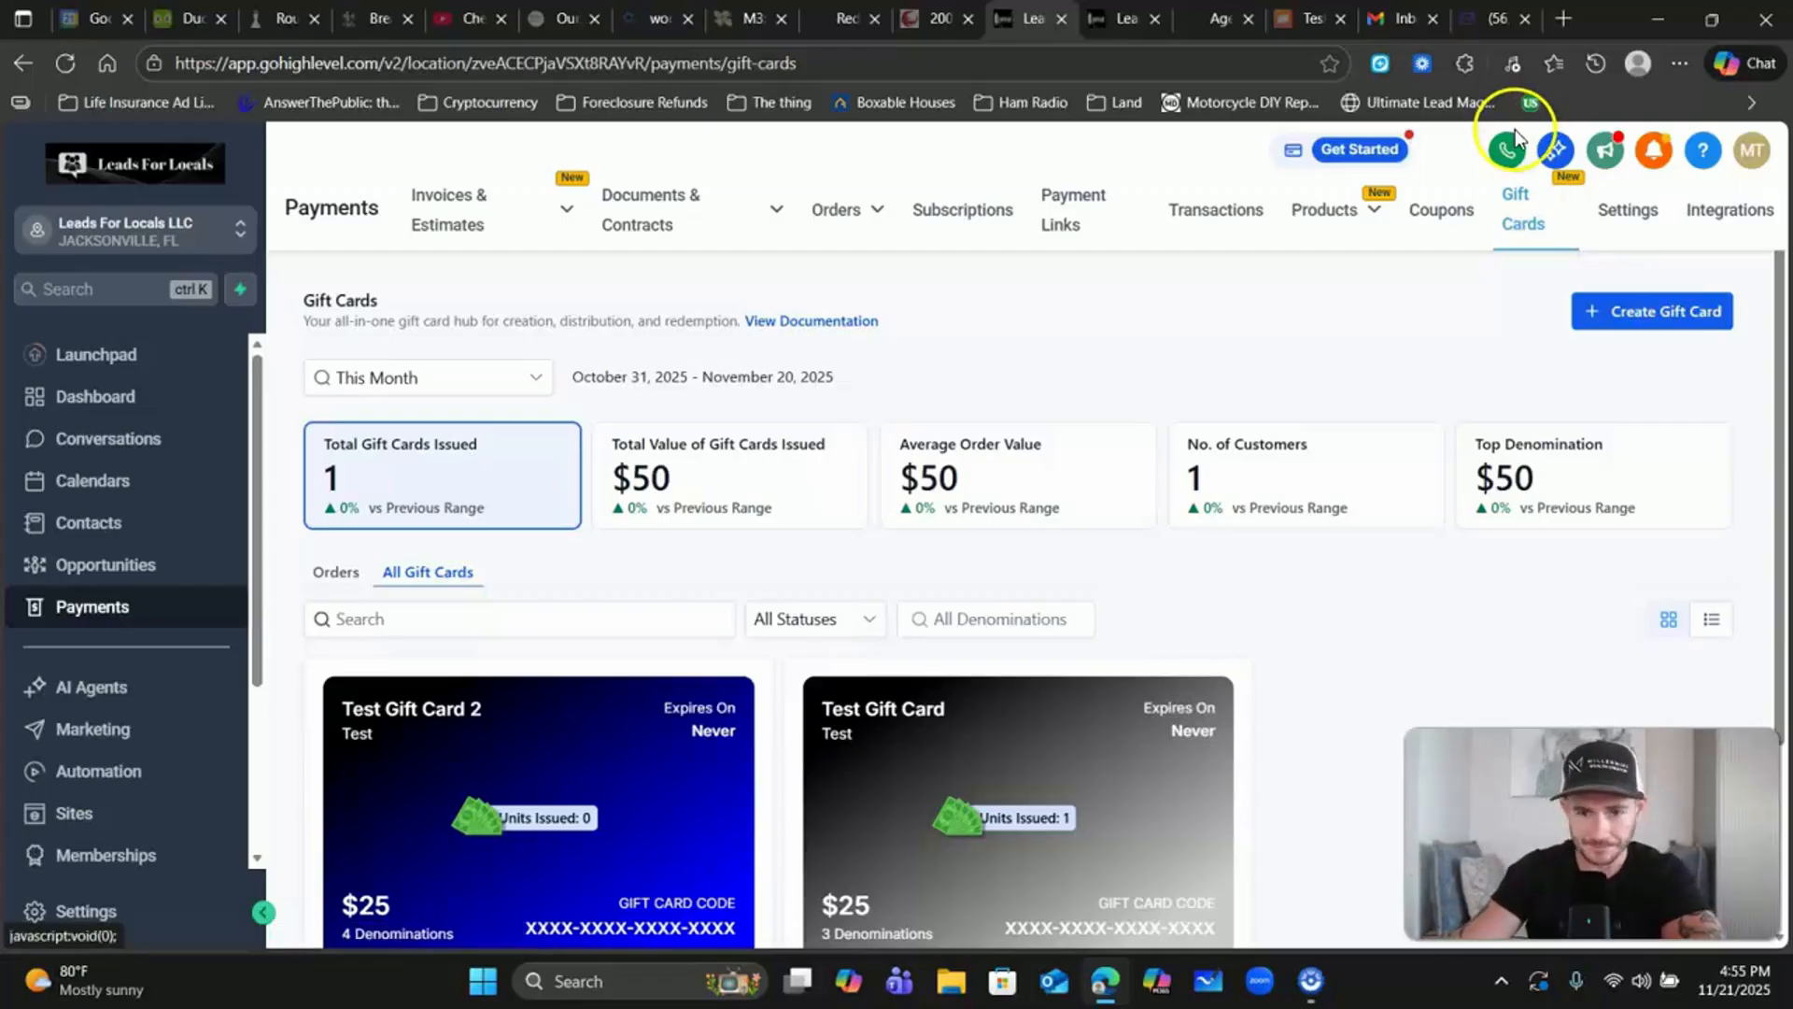
scroll(1217, 388, down, 3)
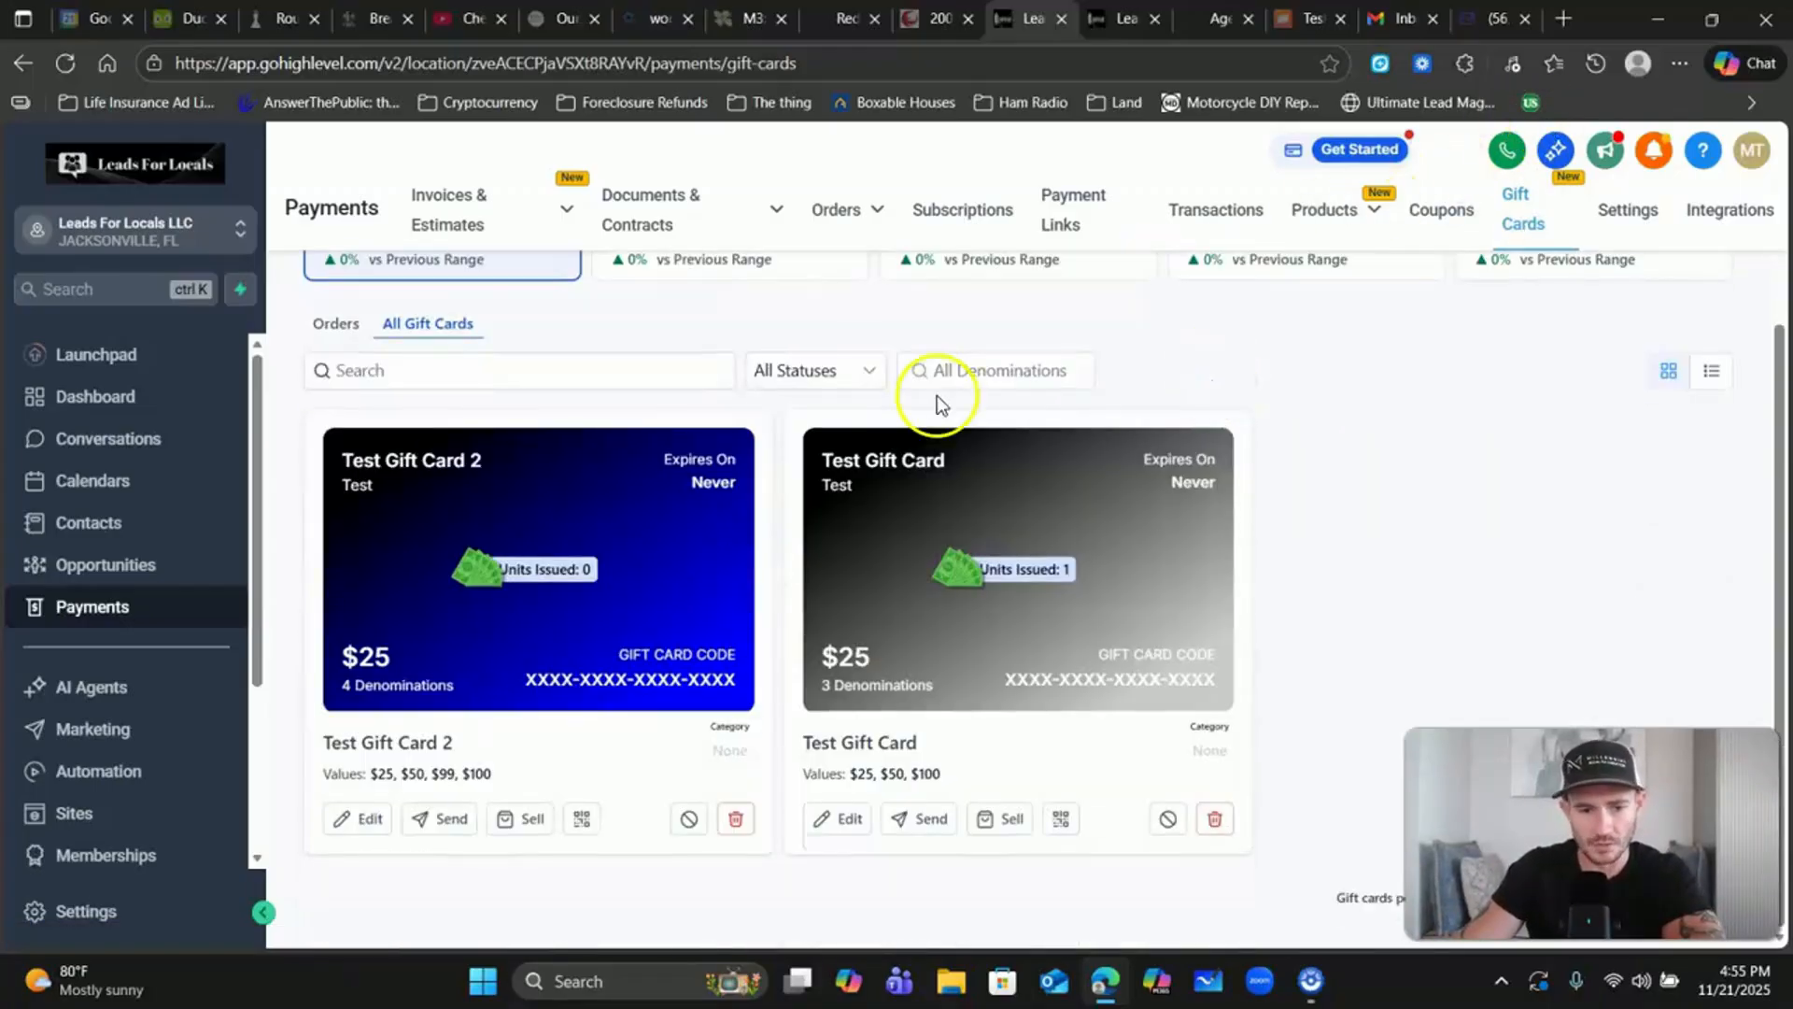
click(609, 527)
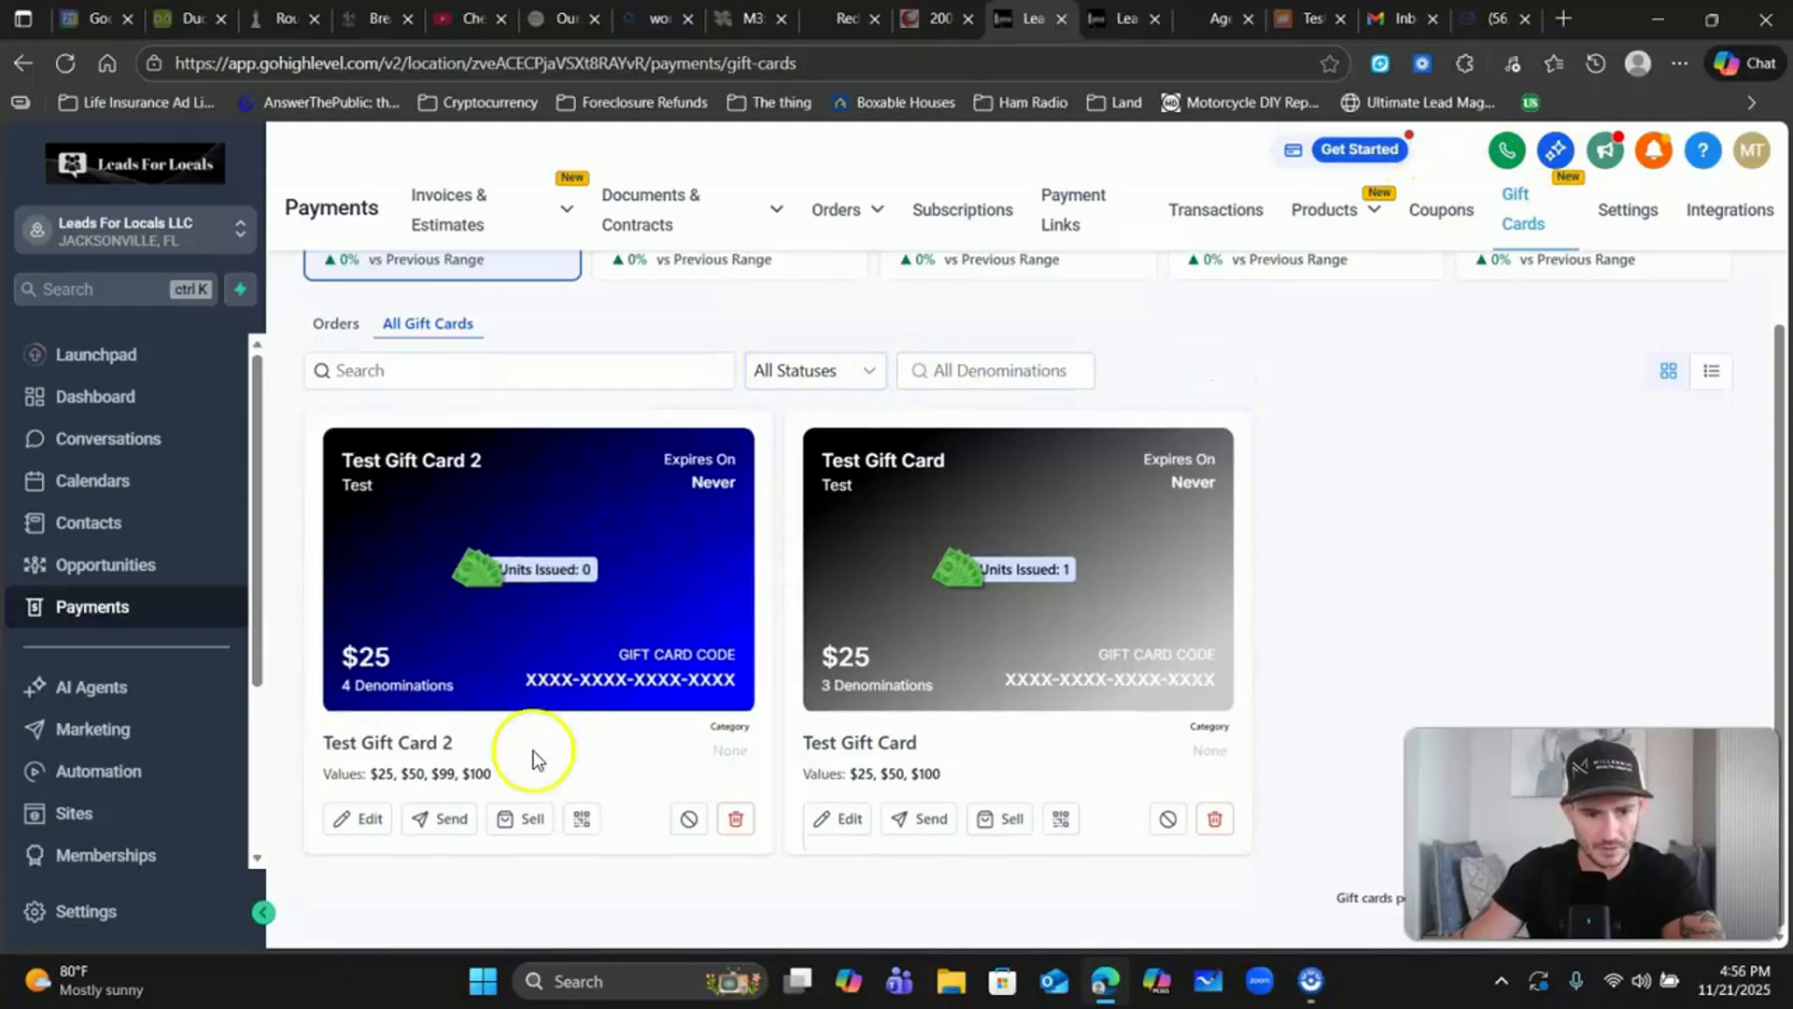
click(529, 821)
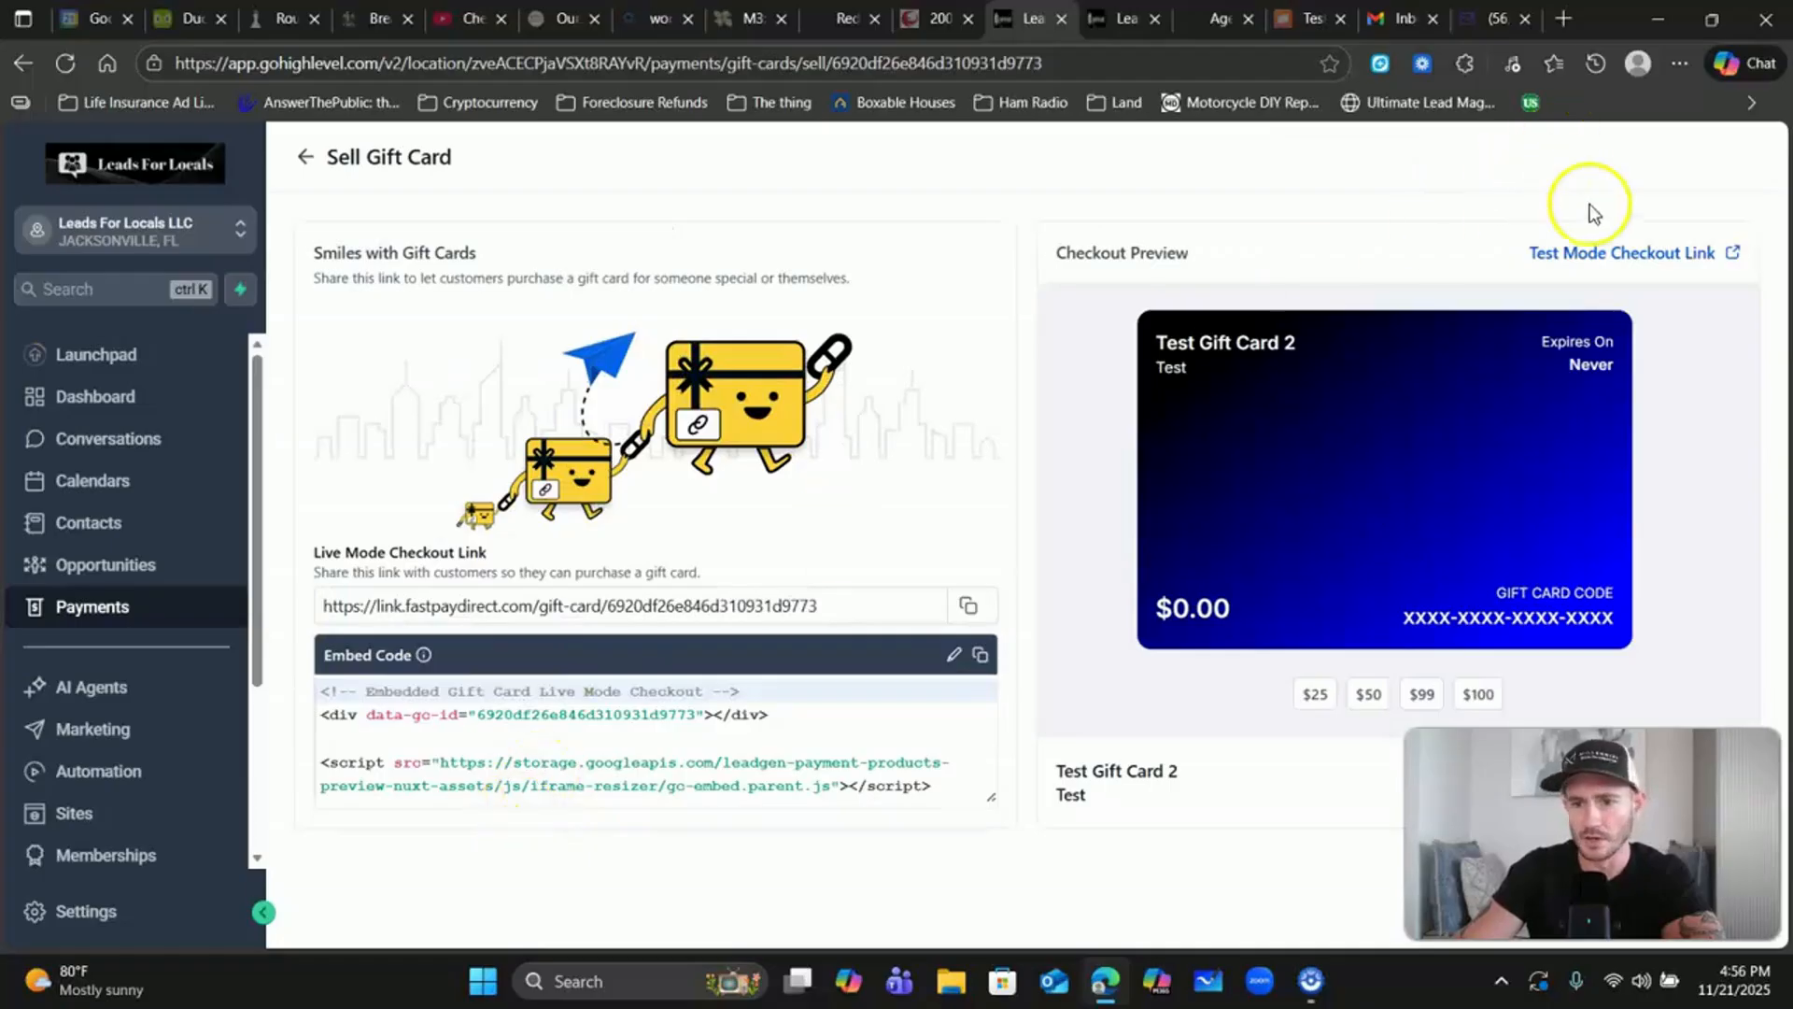
click(1617, 254)
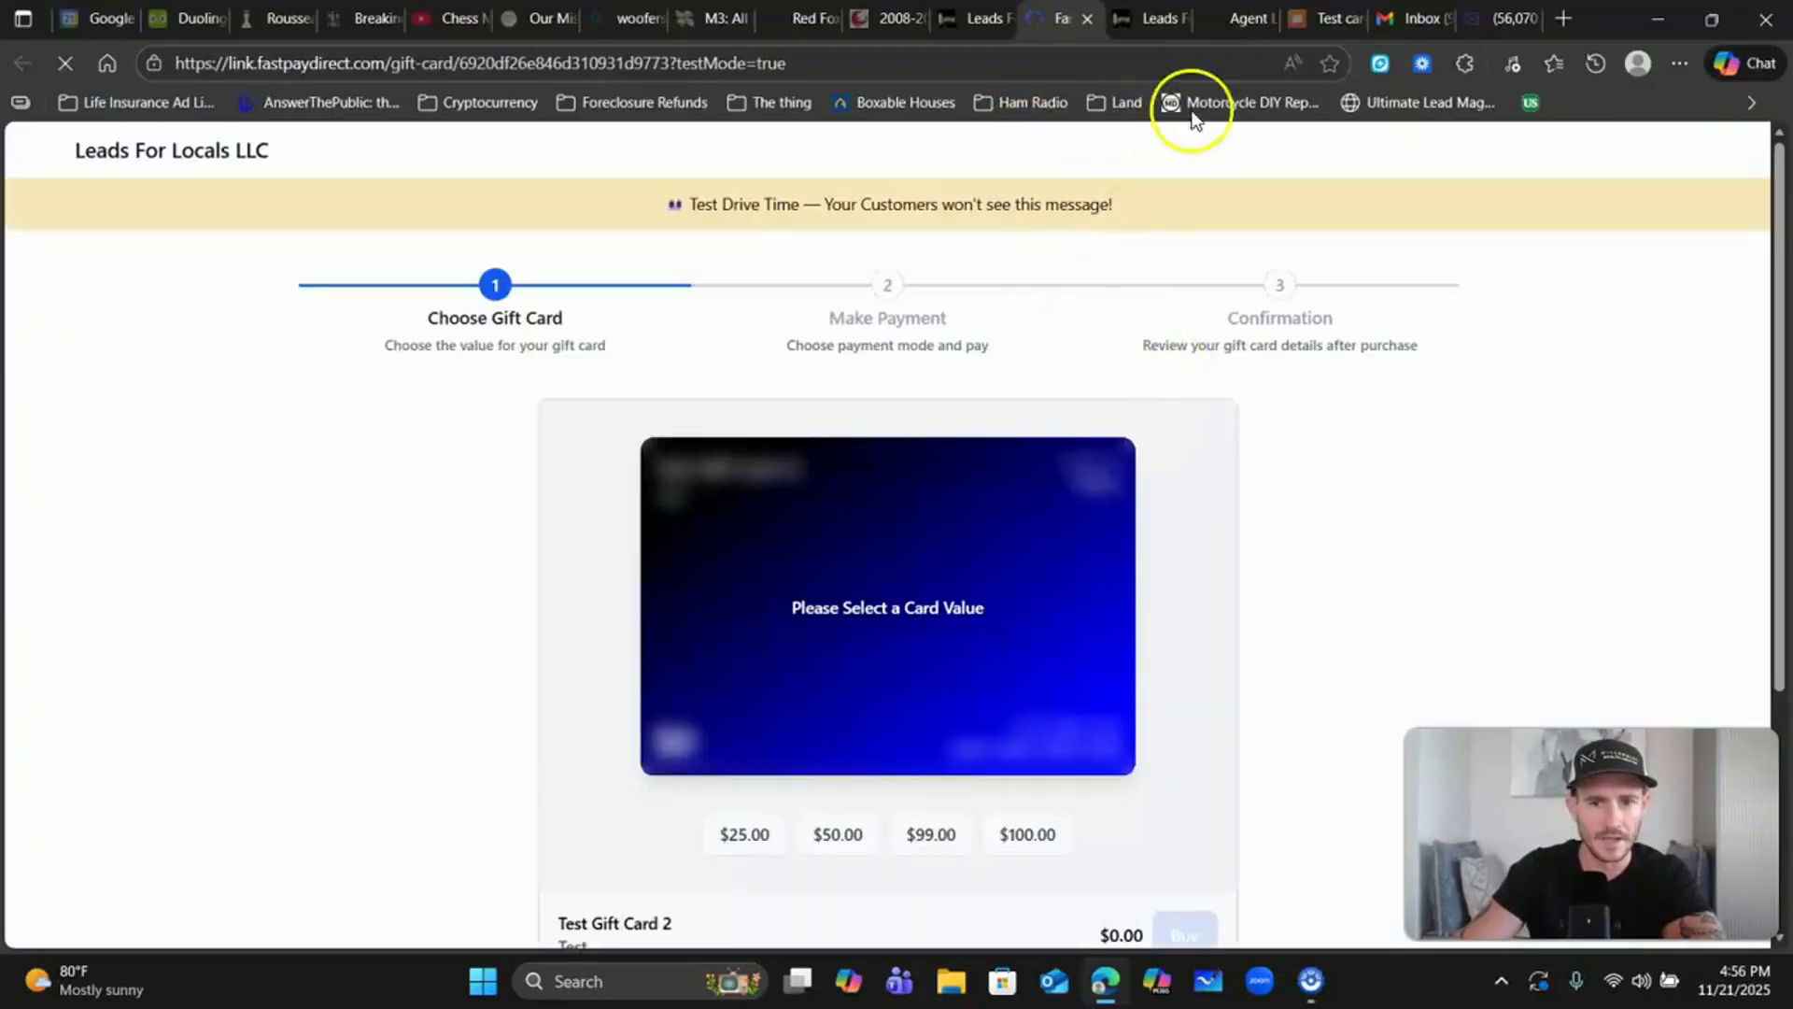
Step: Read the interactive testing instructions on Stripe's Testing documentation page for test card details, and return to the test mode checkout
click(1312, 14)
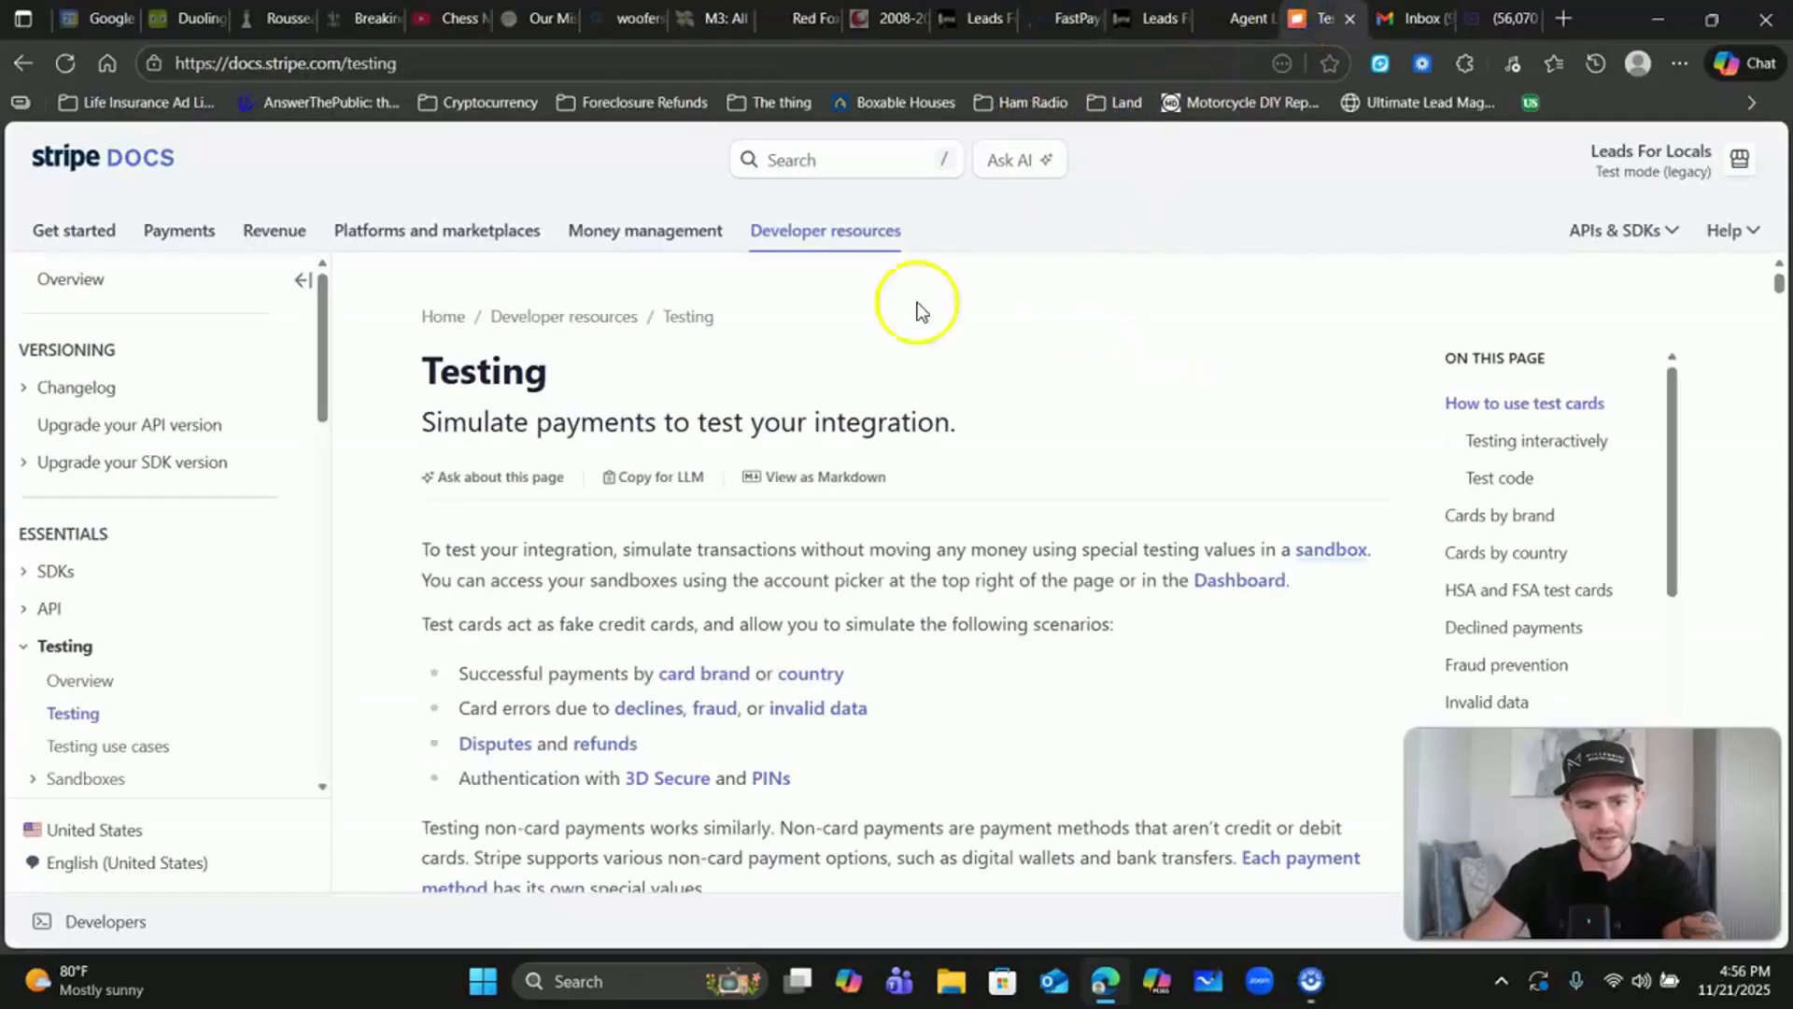
scroll(847, 334, down, 8)
scroll(857, 309, down, 2)
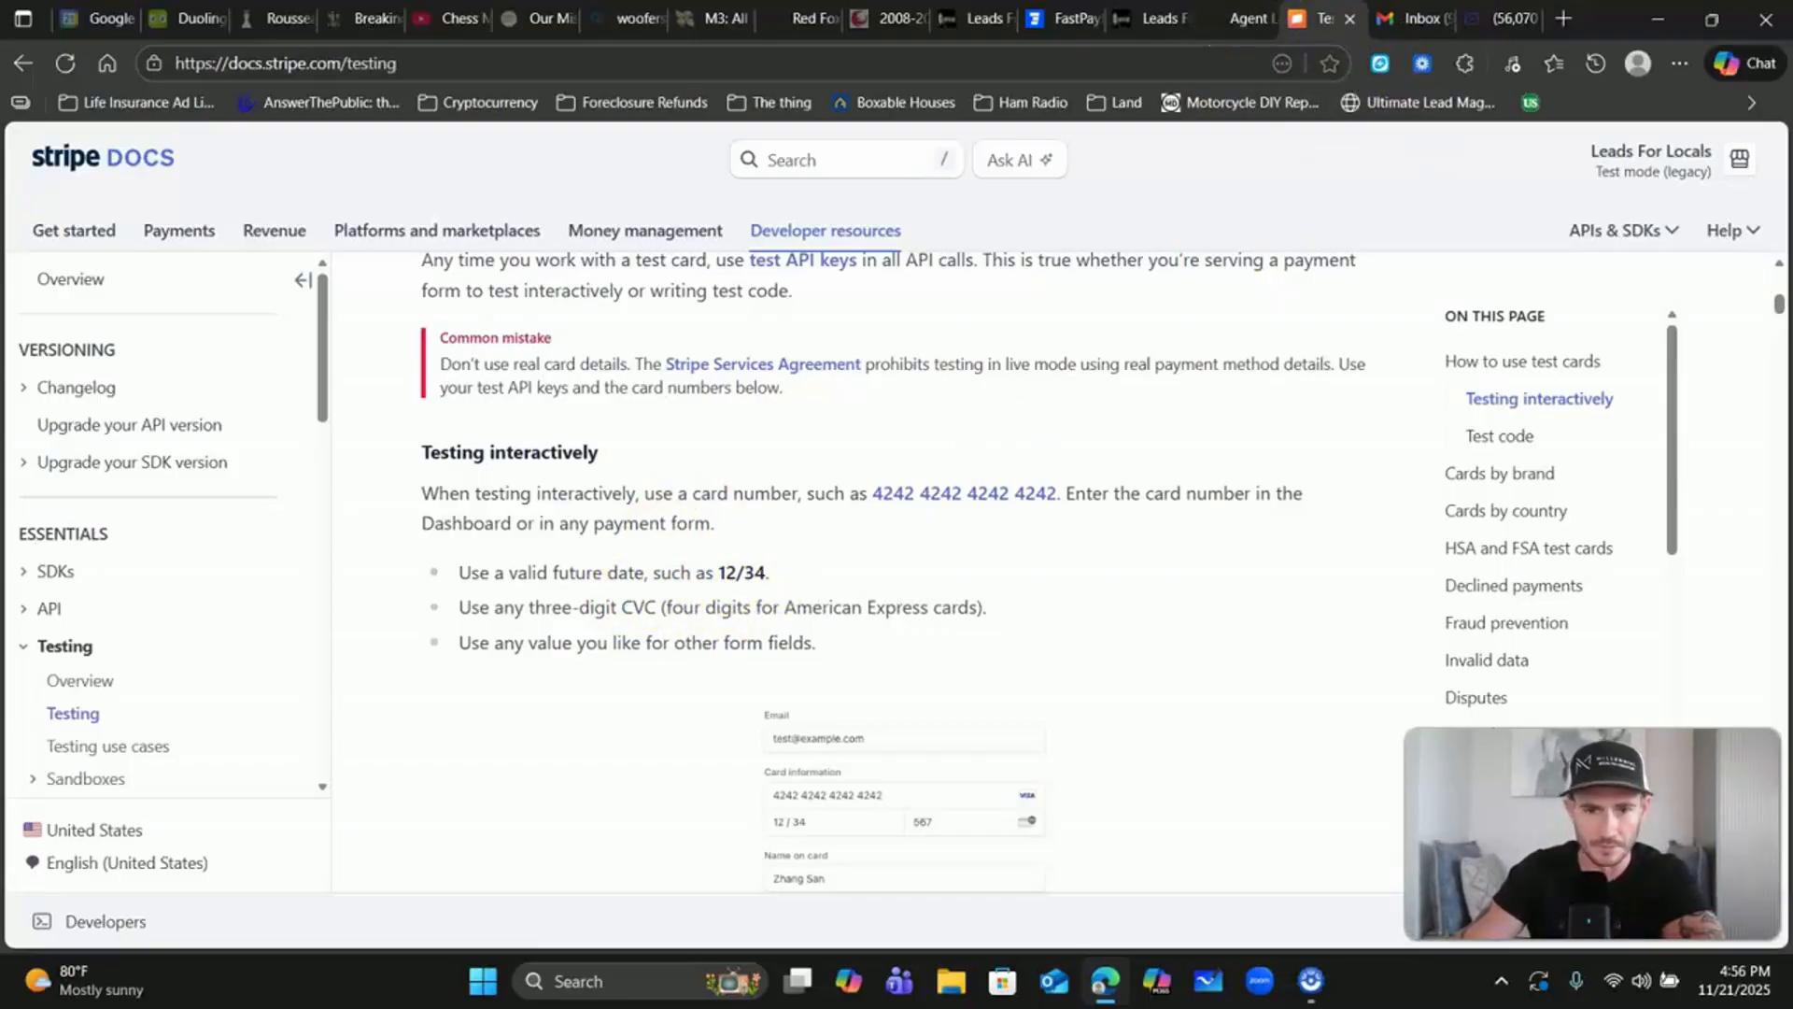
click(1246, 18)
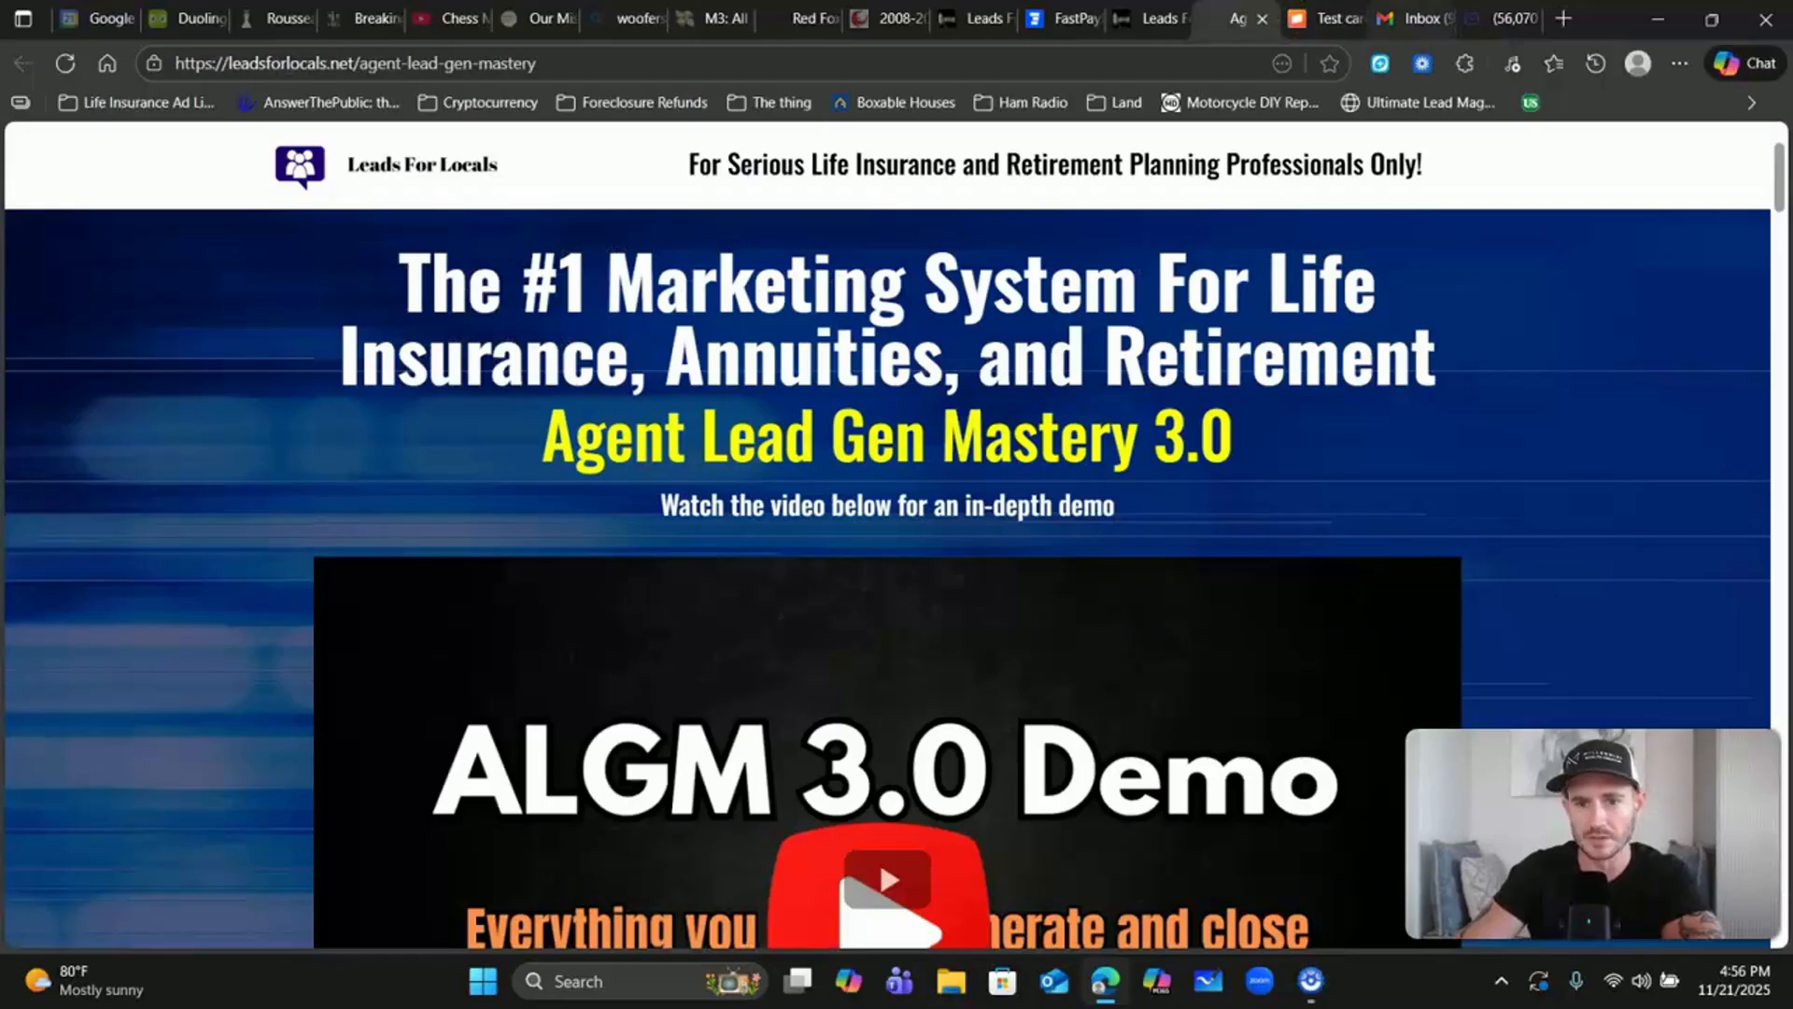
click(1153, 17)
click(1065, 18)
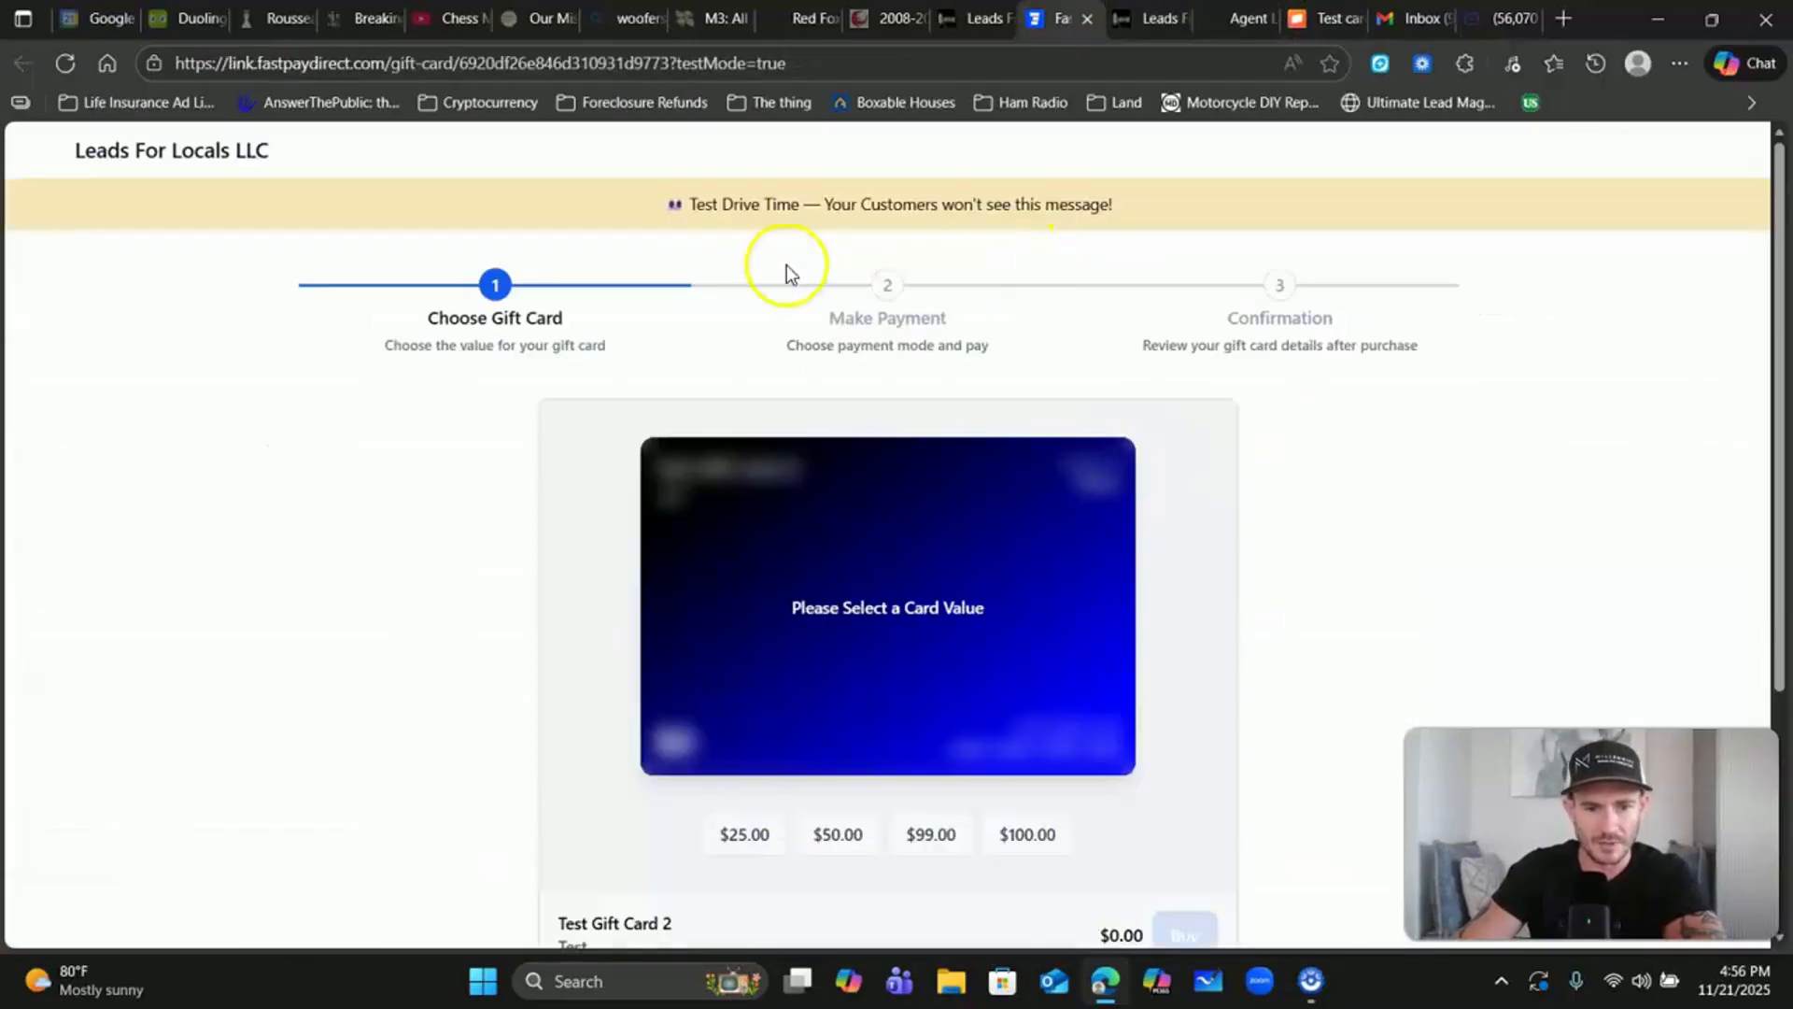
Step: Choose the $50.00 value for Test Gift Card 2 in the test mode checkout and proceed to payment
scroll(799, 315, down, 3)
scroll(652, 295, up, 3)
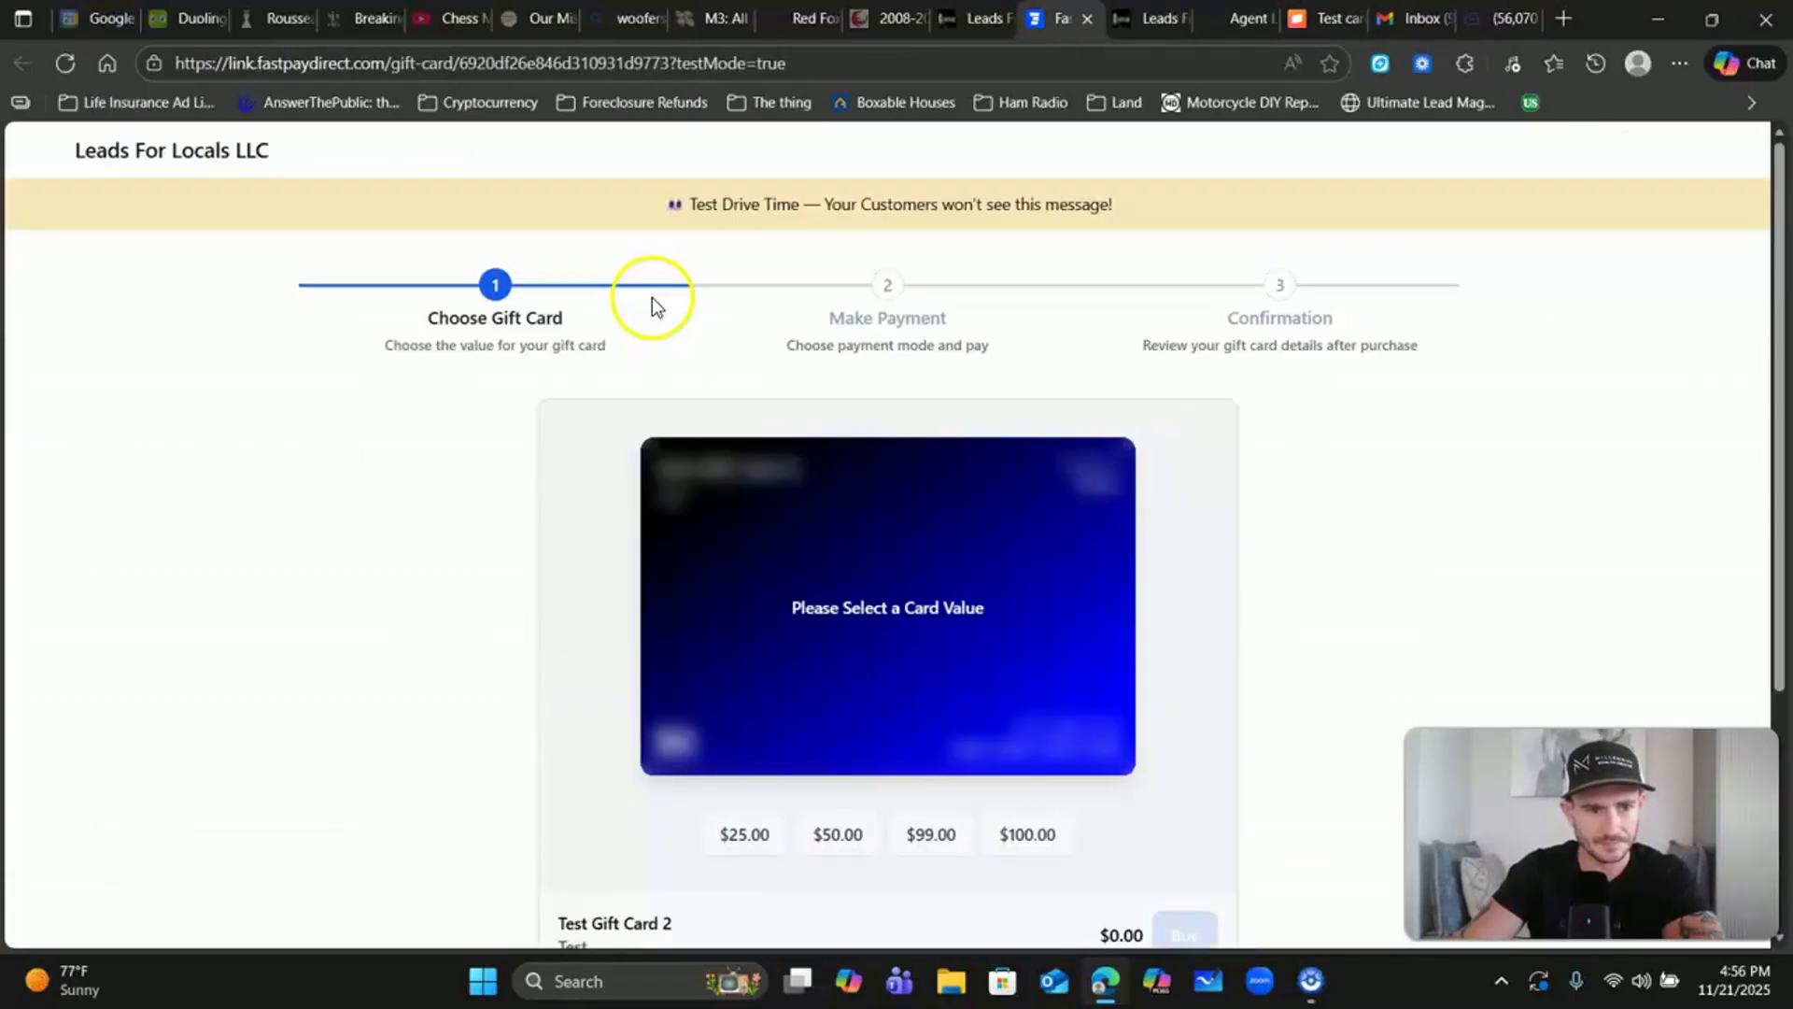
scroll(656, 299, down, 1)
click(844, 718)
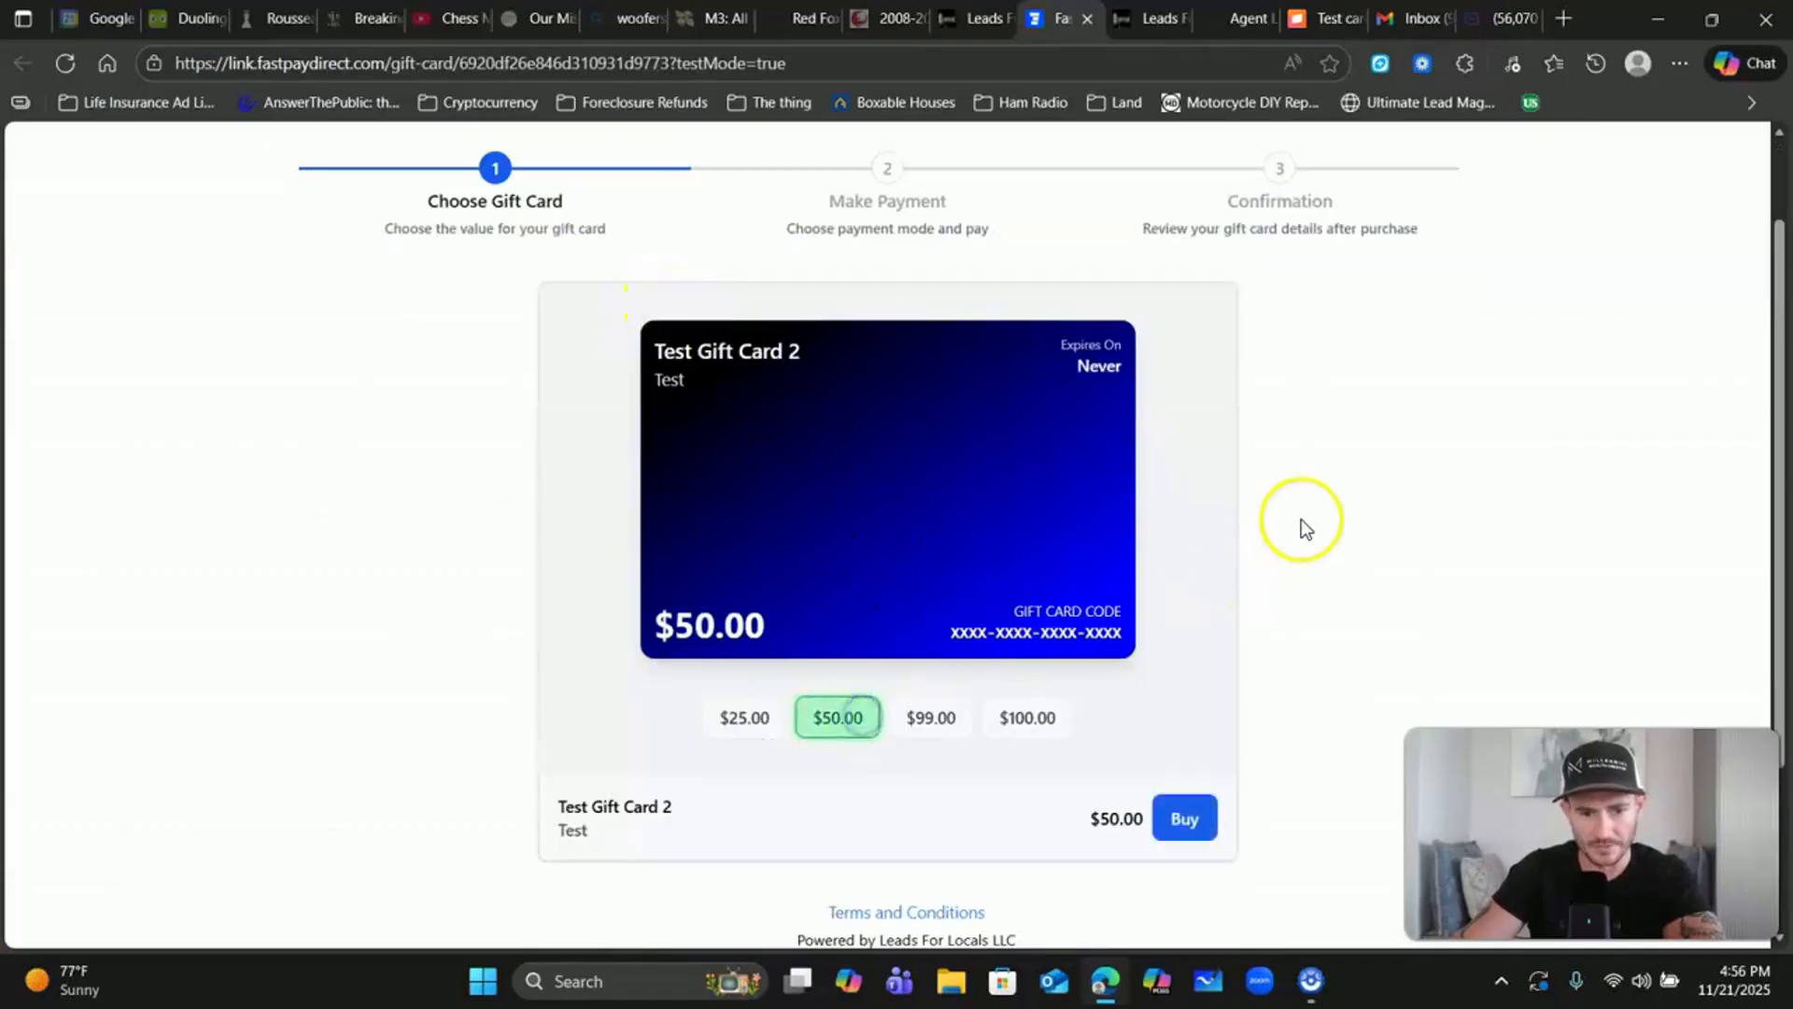
scroll(1100, 679, down, 2)
click(1178, 581)
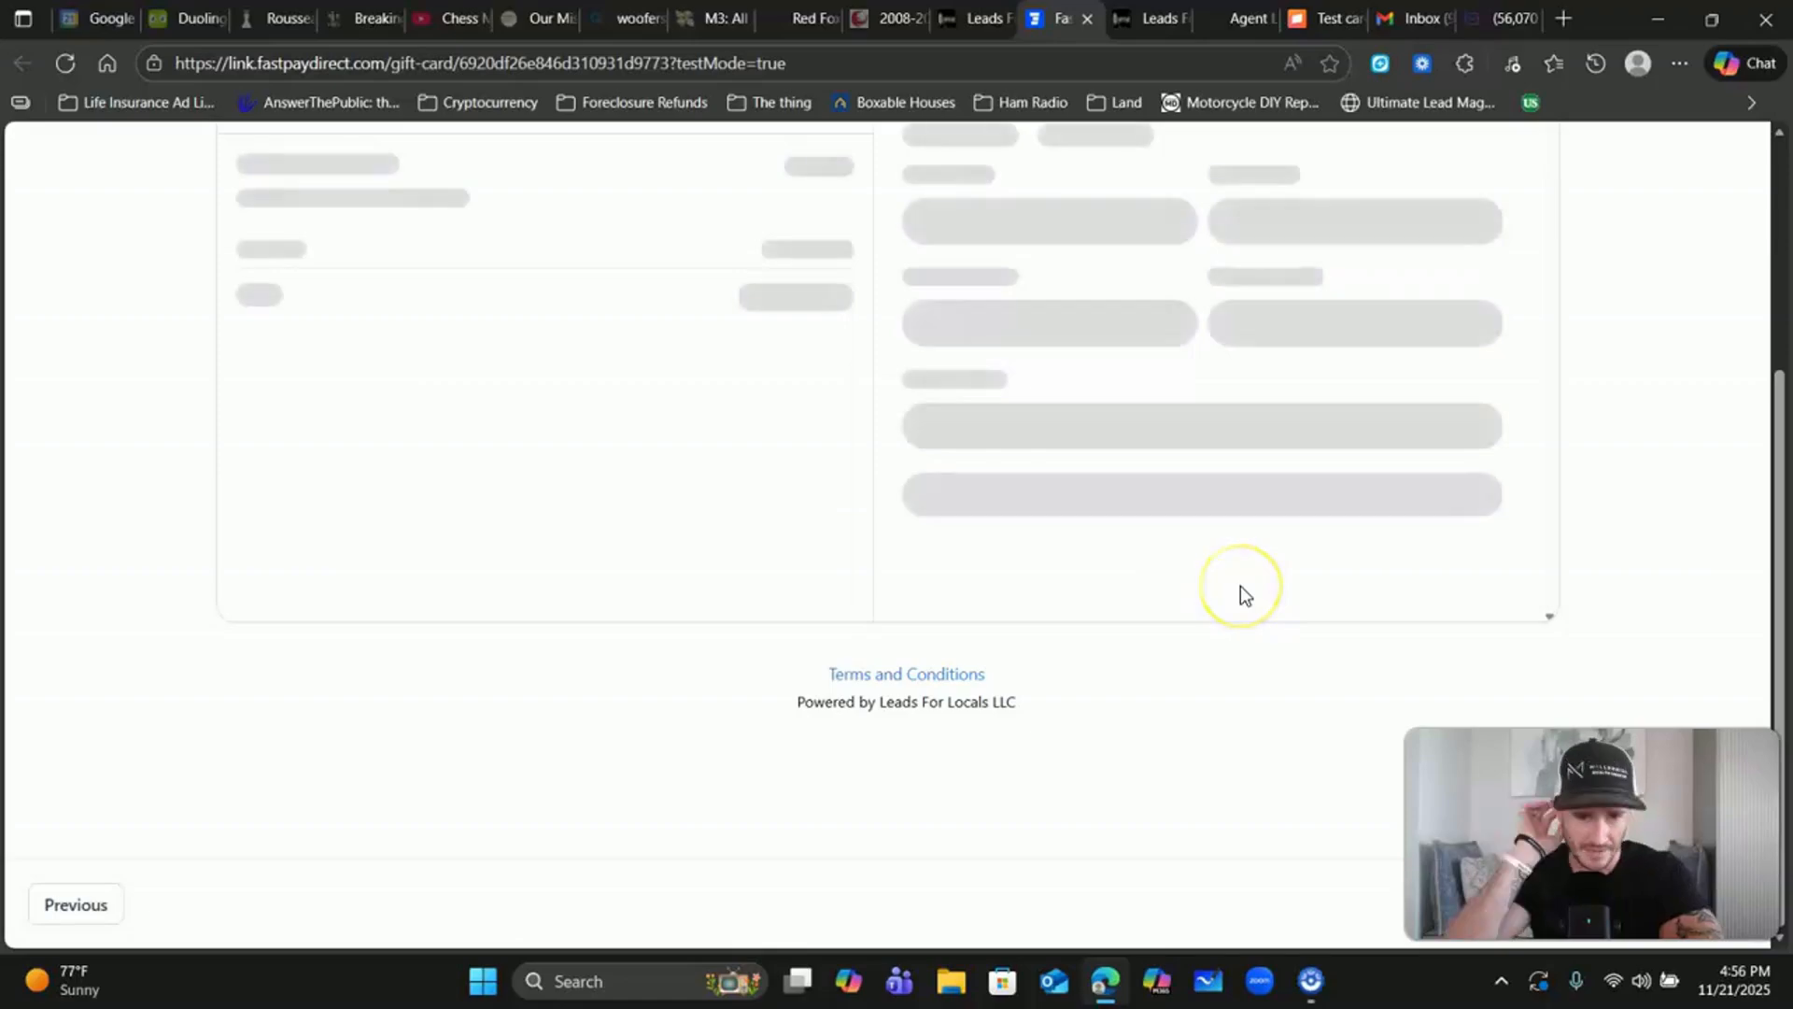
Step: Fill in the purchaser's and recipient's names and e-mails on the test mode payment form
click(1158, 548)
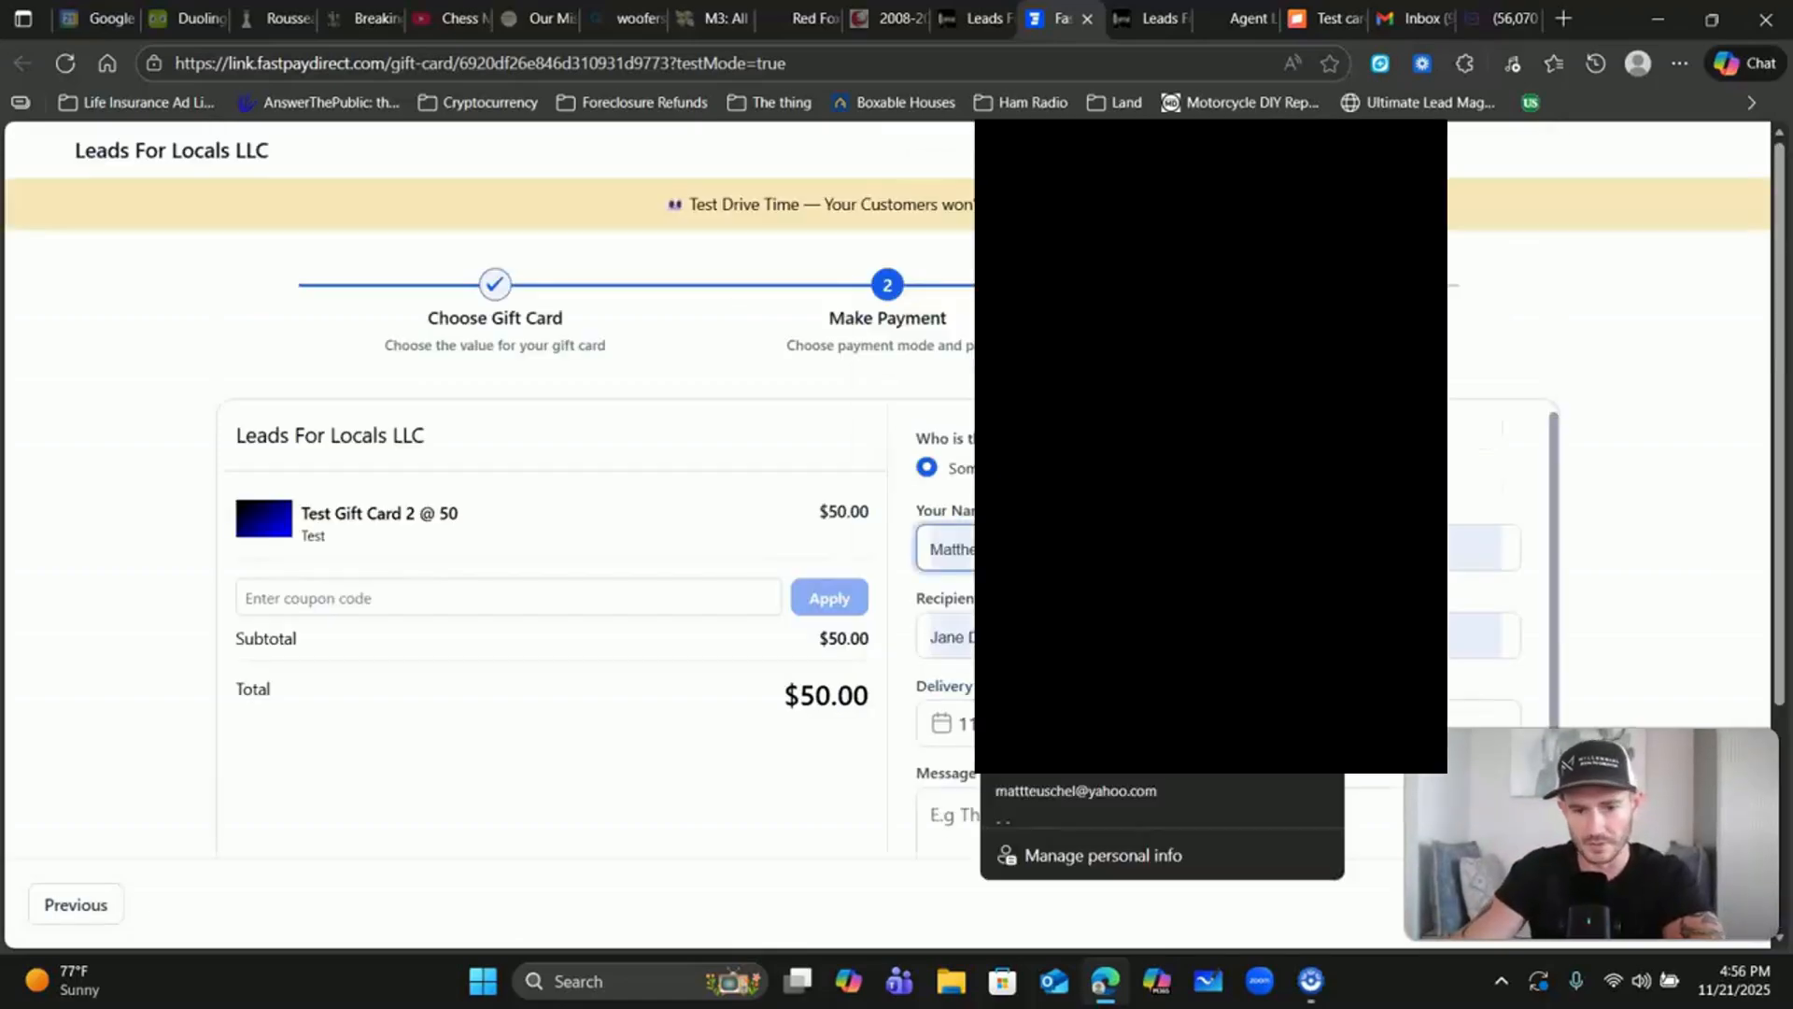
click(1158, 609)
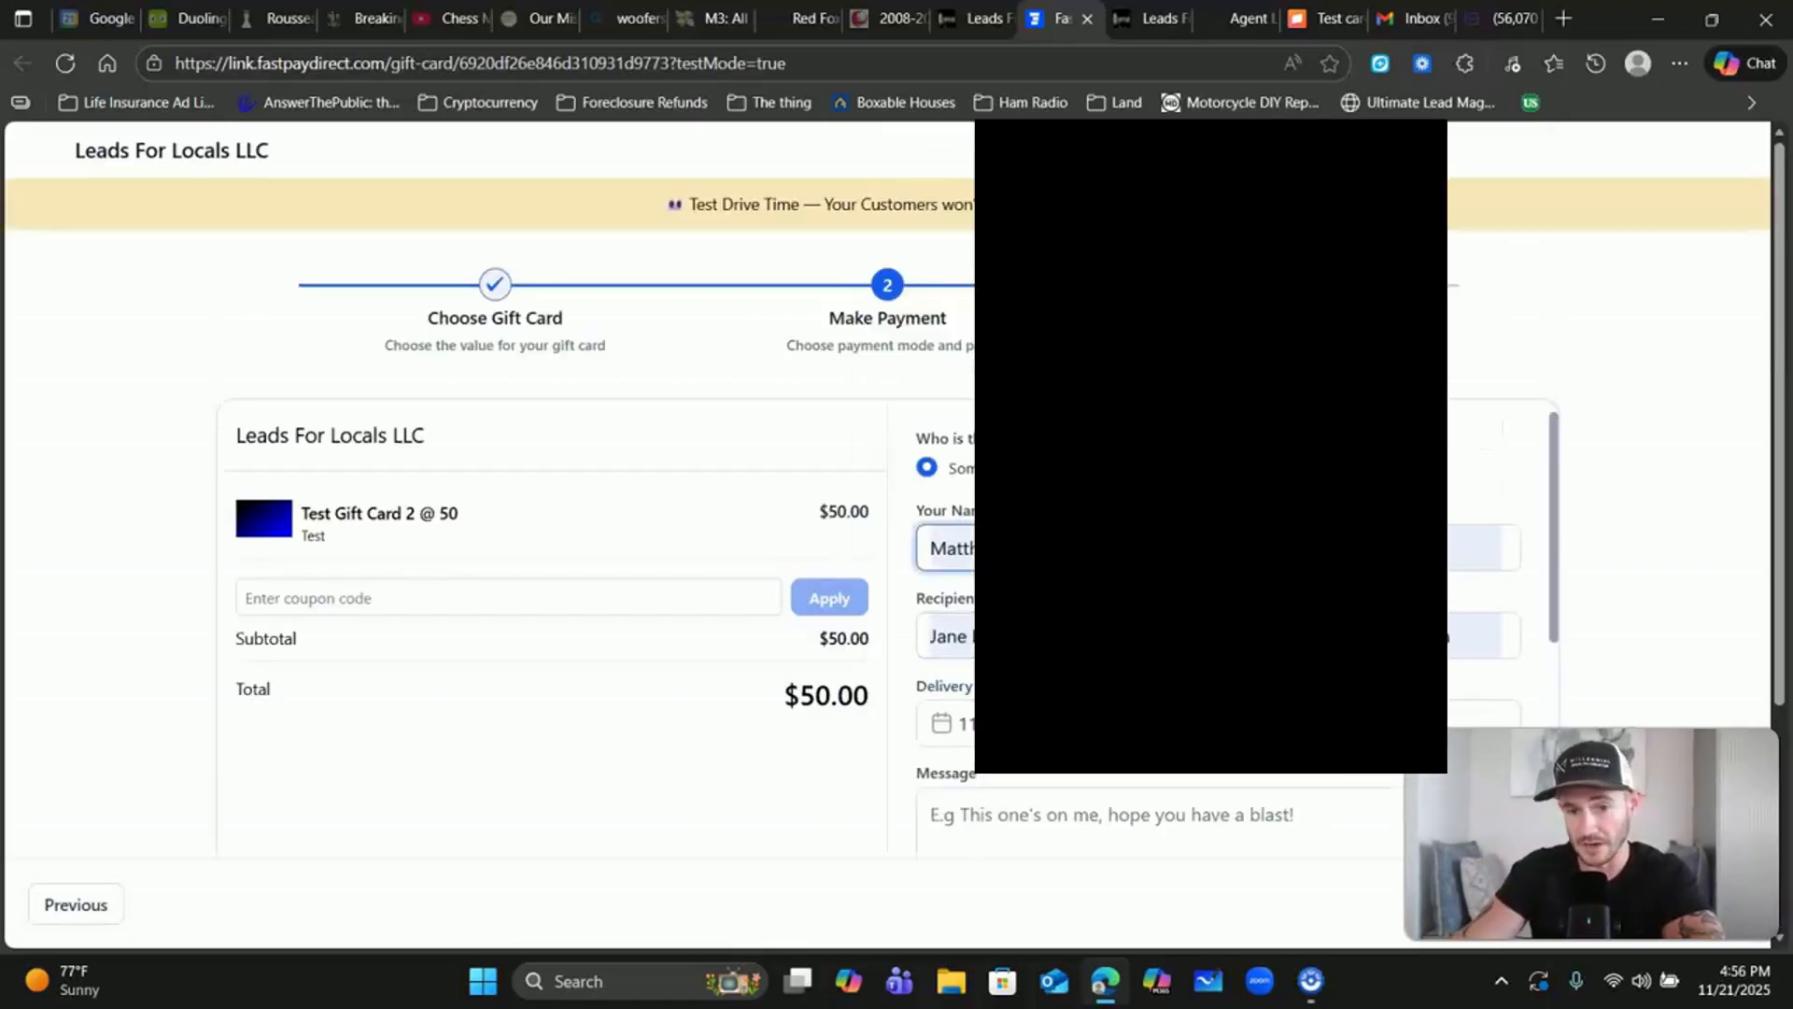
scroll(943, 523, down, 3)
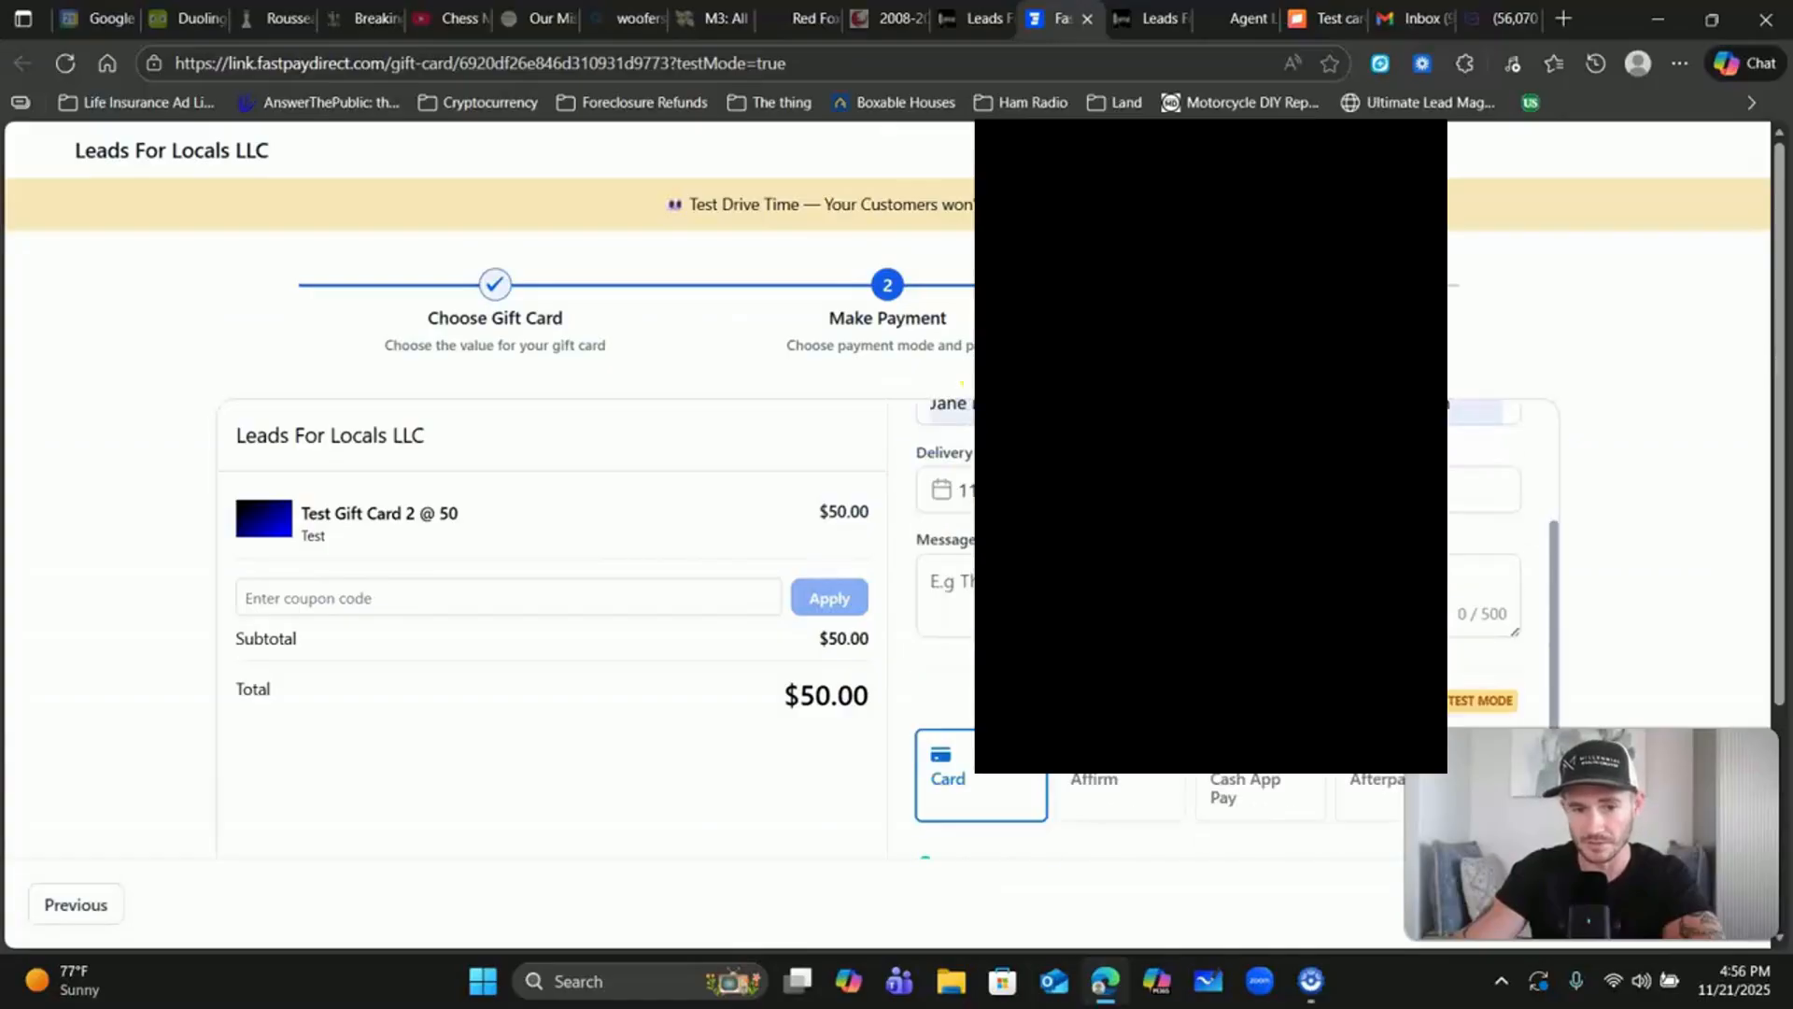
scroll(943, 523, up, 3)
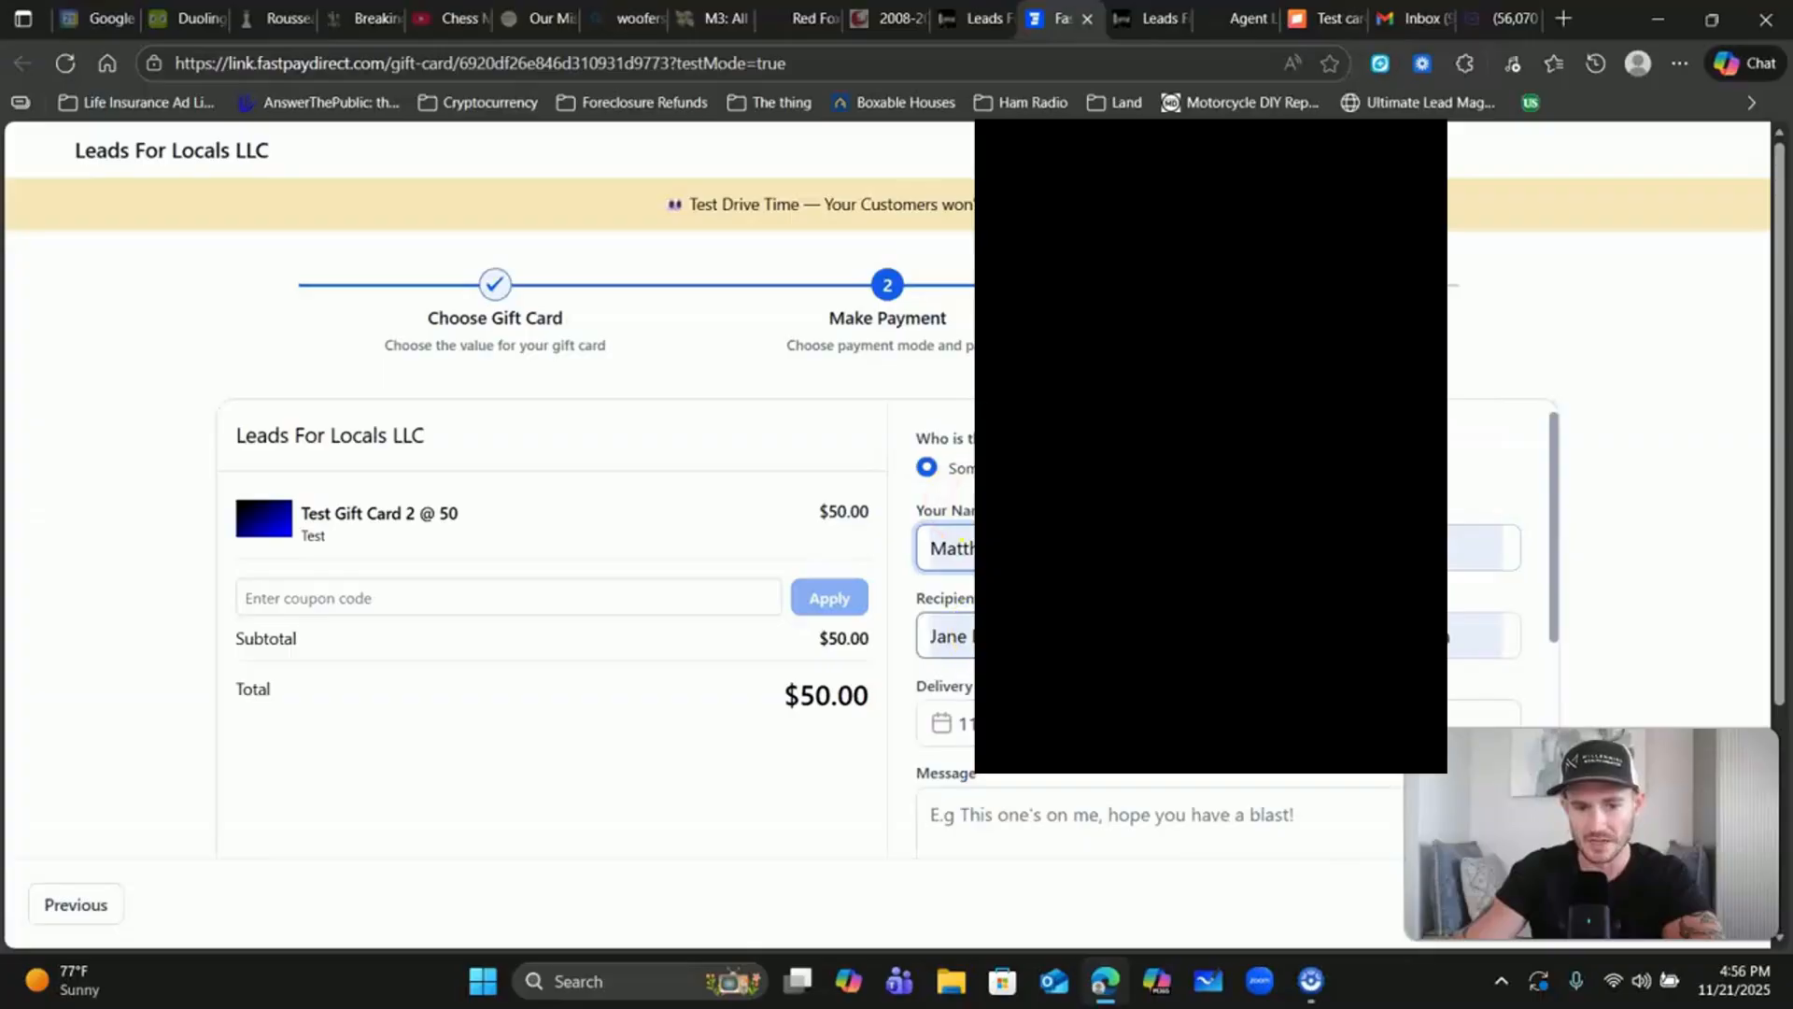
Step: Add the gift message "Hope you enjoy your gift!" for the recipient on the payment form
scroll(1628, 512, down, 3)
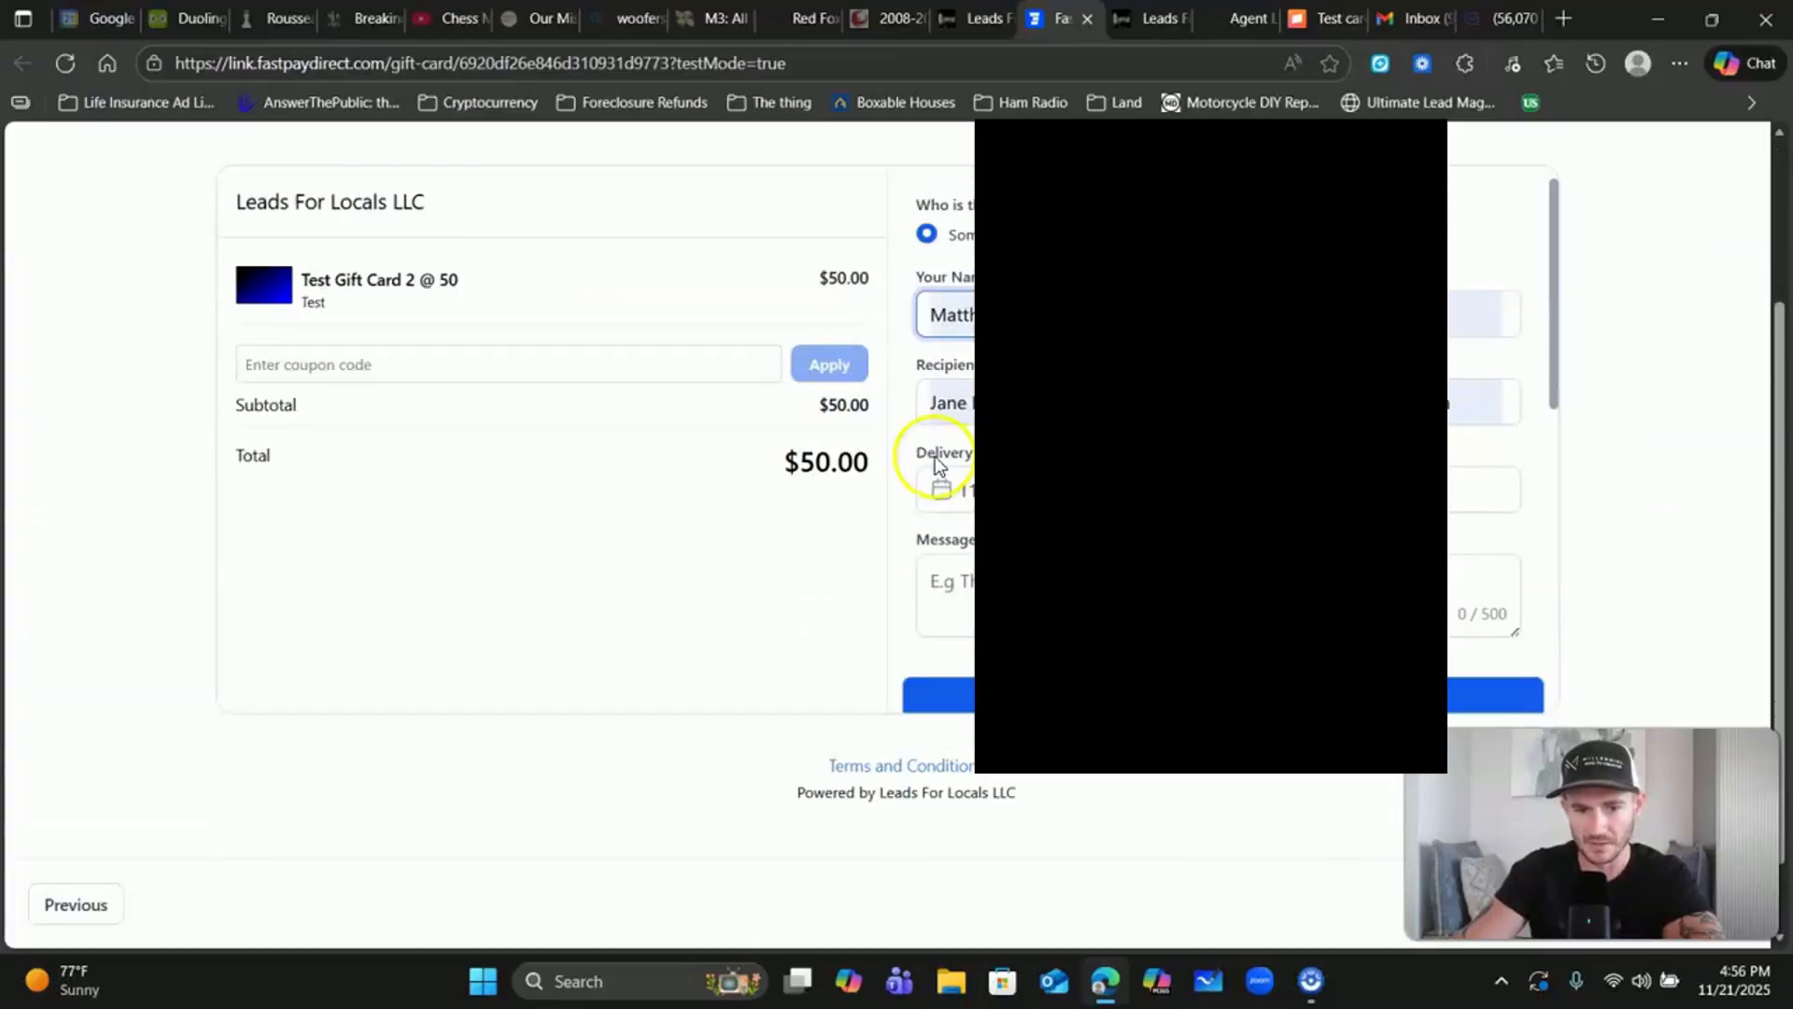
click(952, 594)
text(Hope)
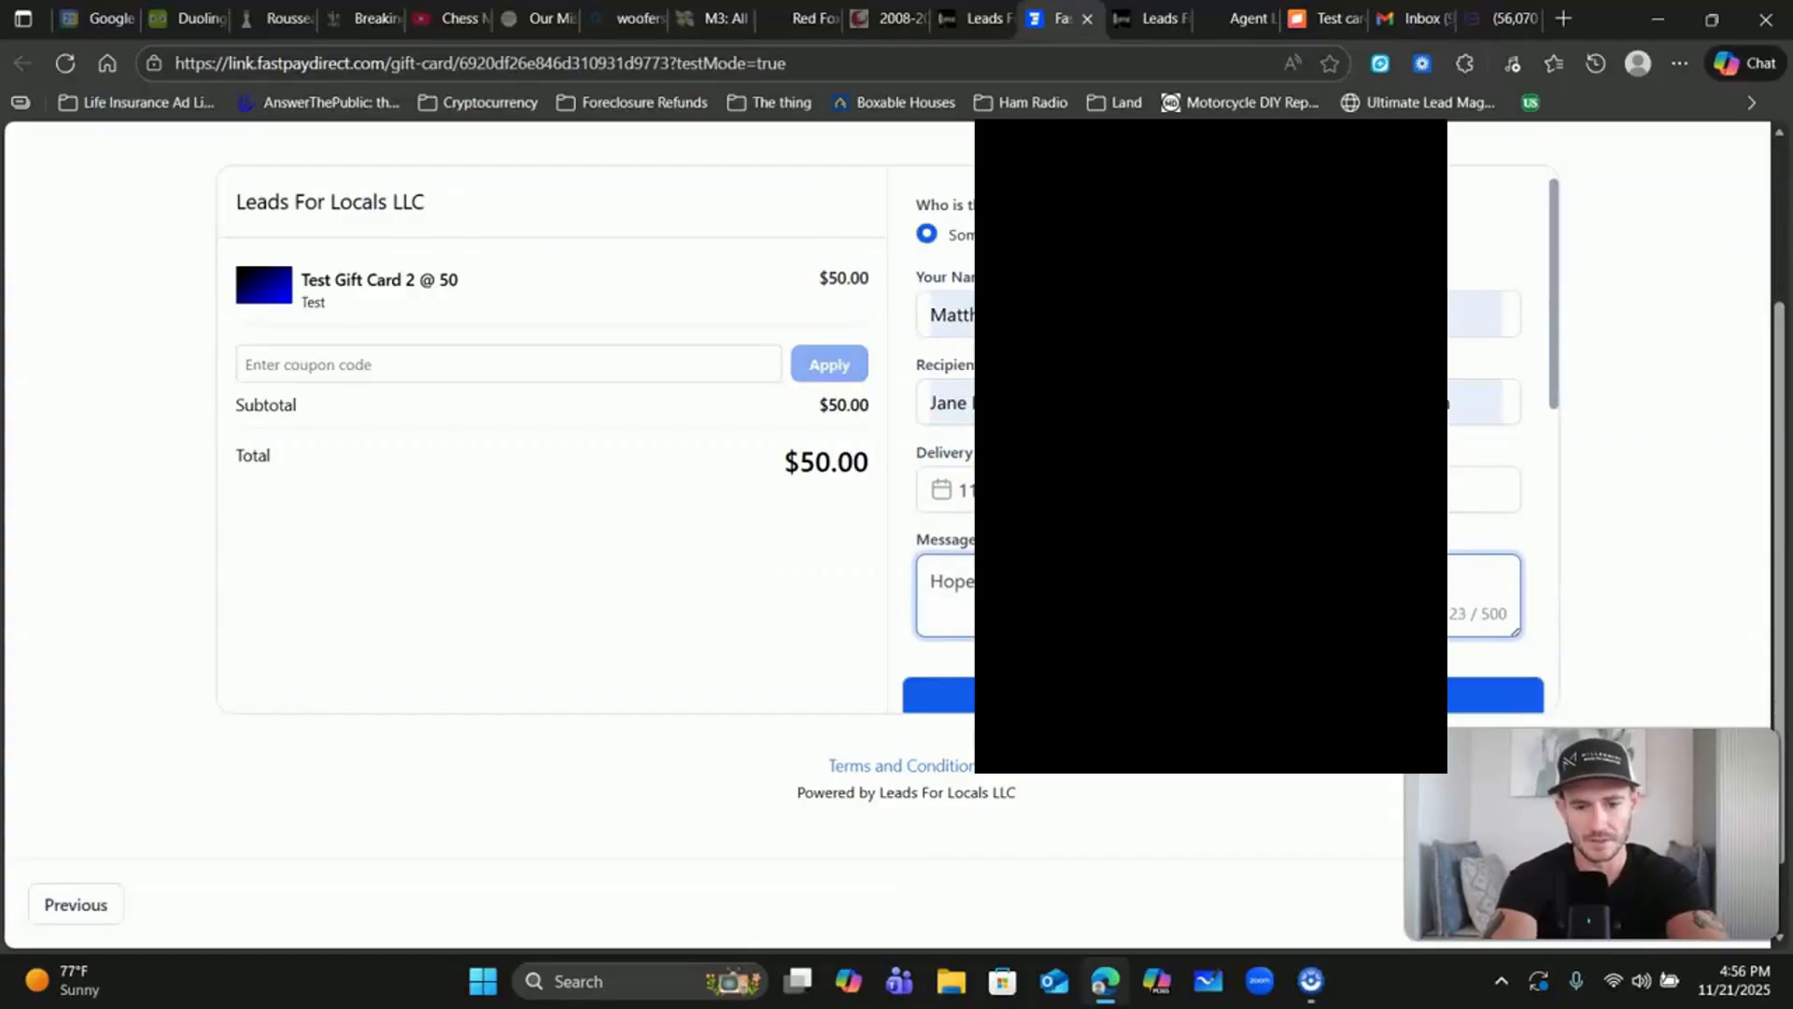
Step: Fill in the test card's number, expiration date, security code and the billing ZIP code in the card payment section
scroll(1465, 464, down, 5)
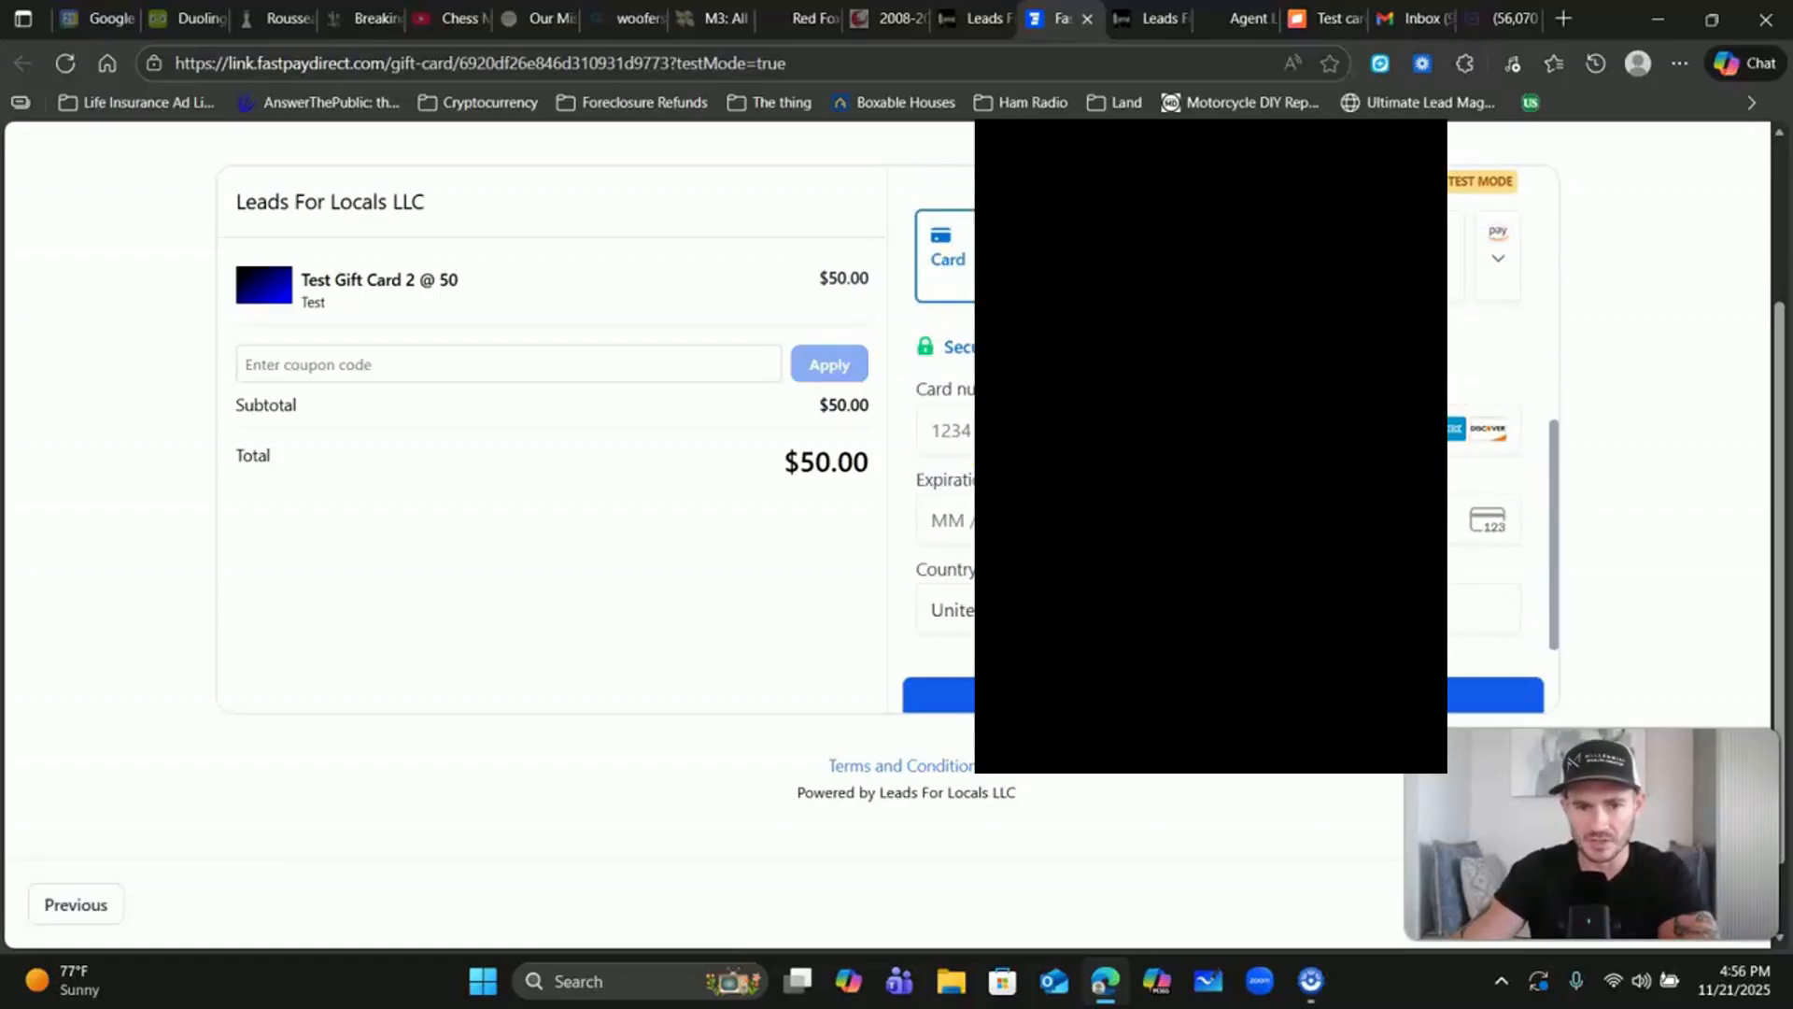
click(952, 432)
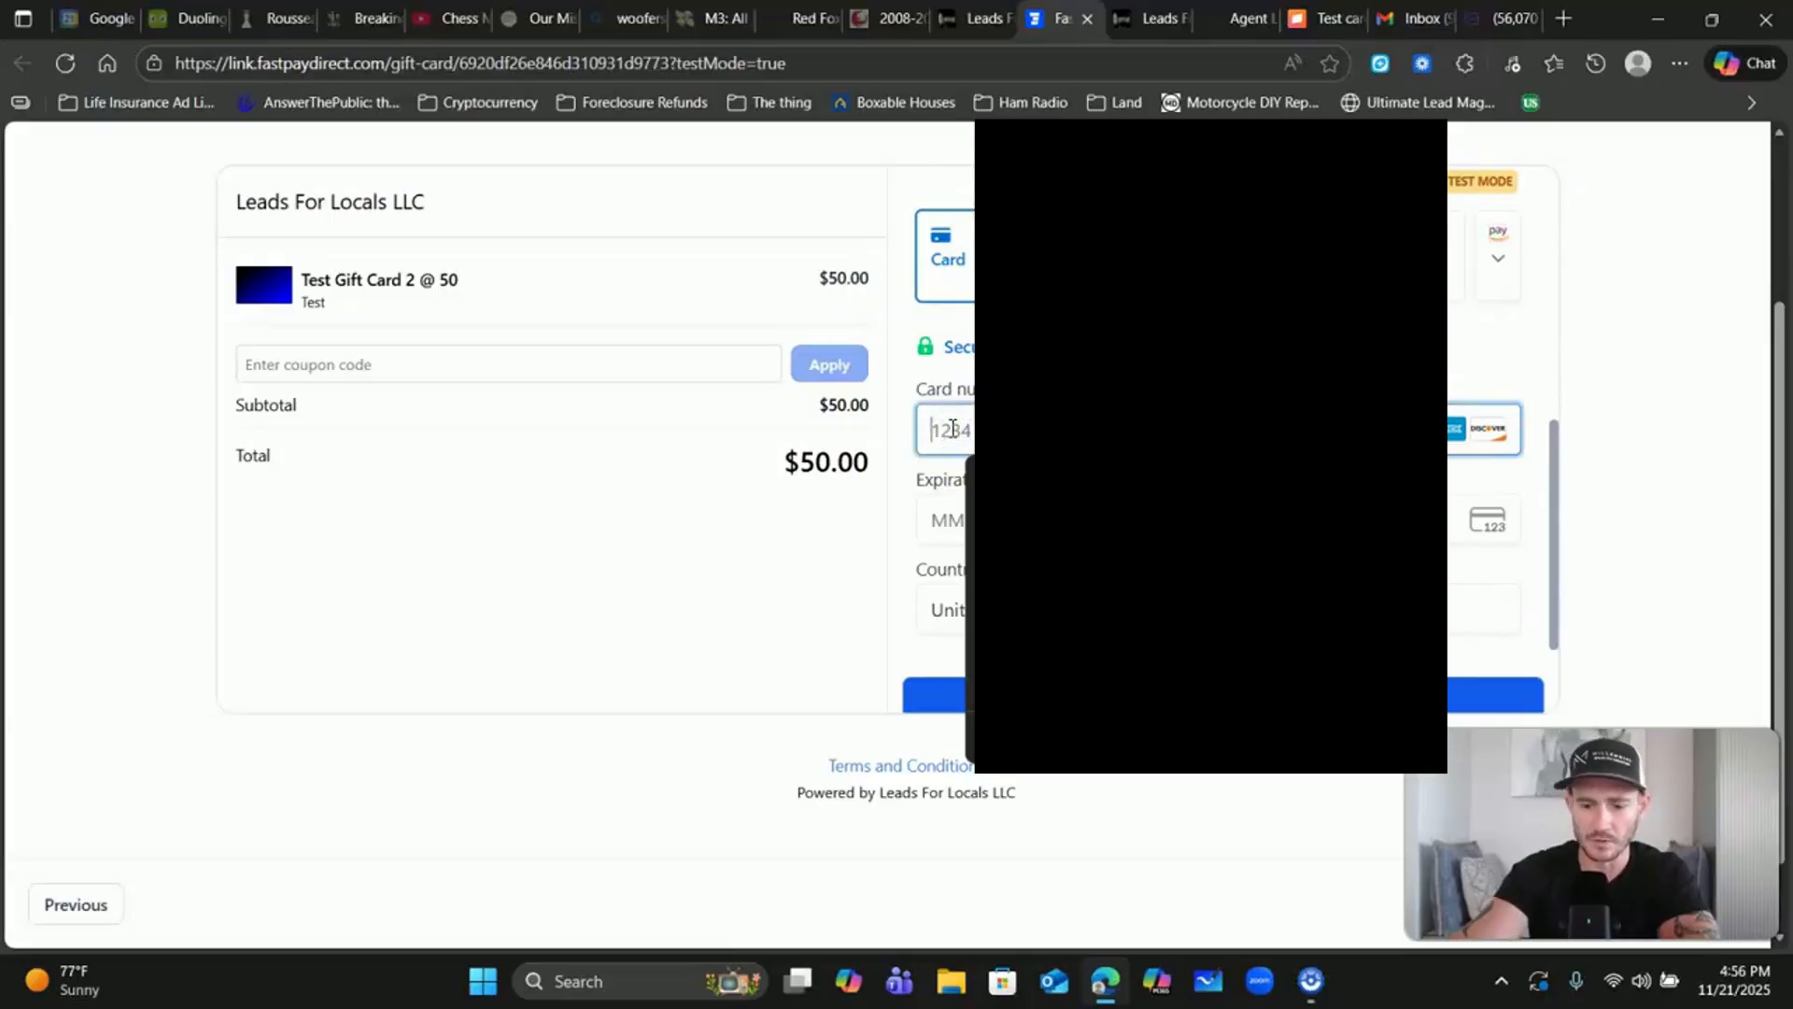
text(4242)
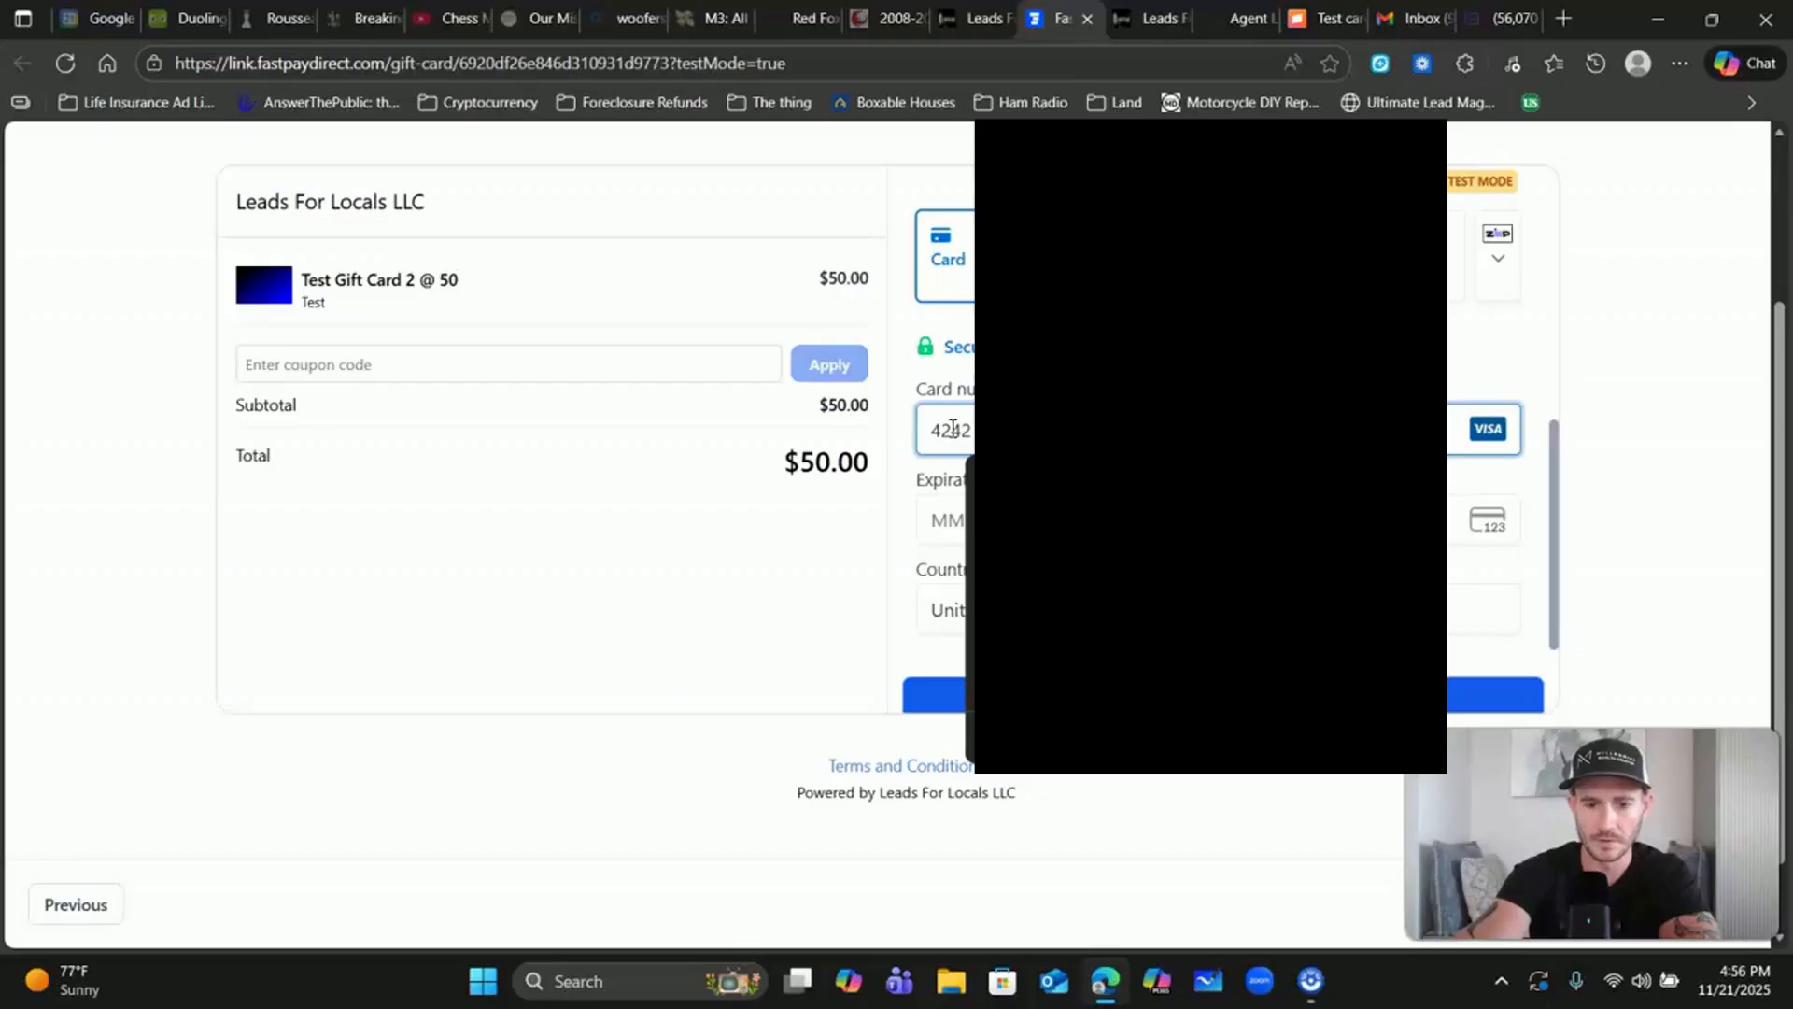
key(Tab)
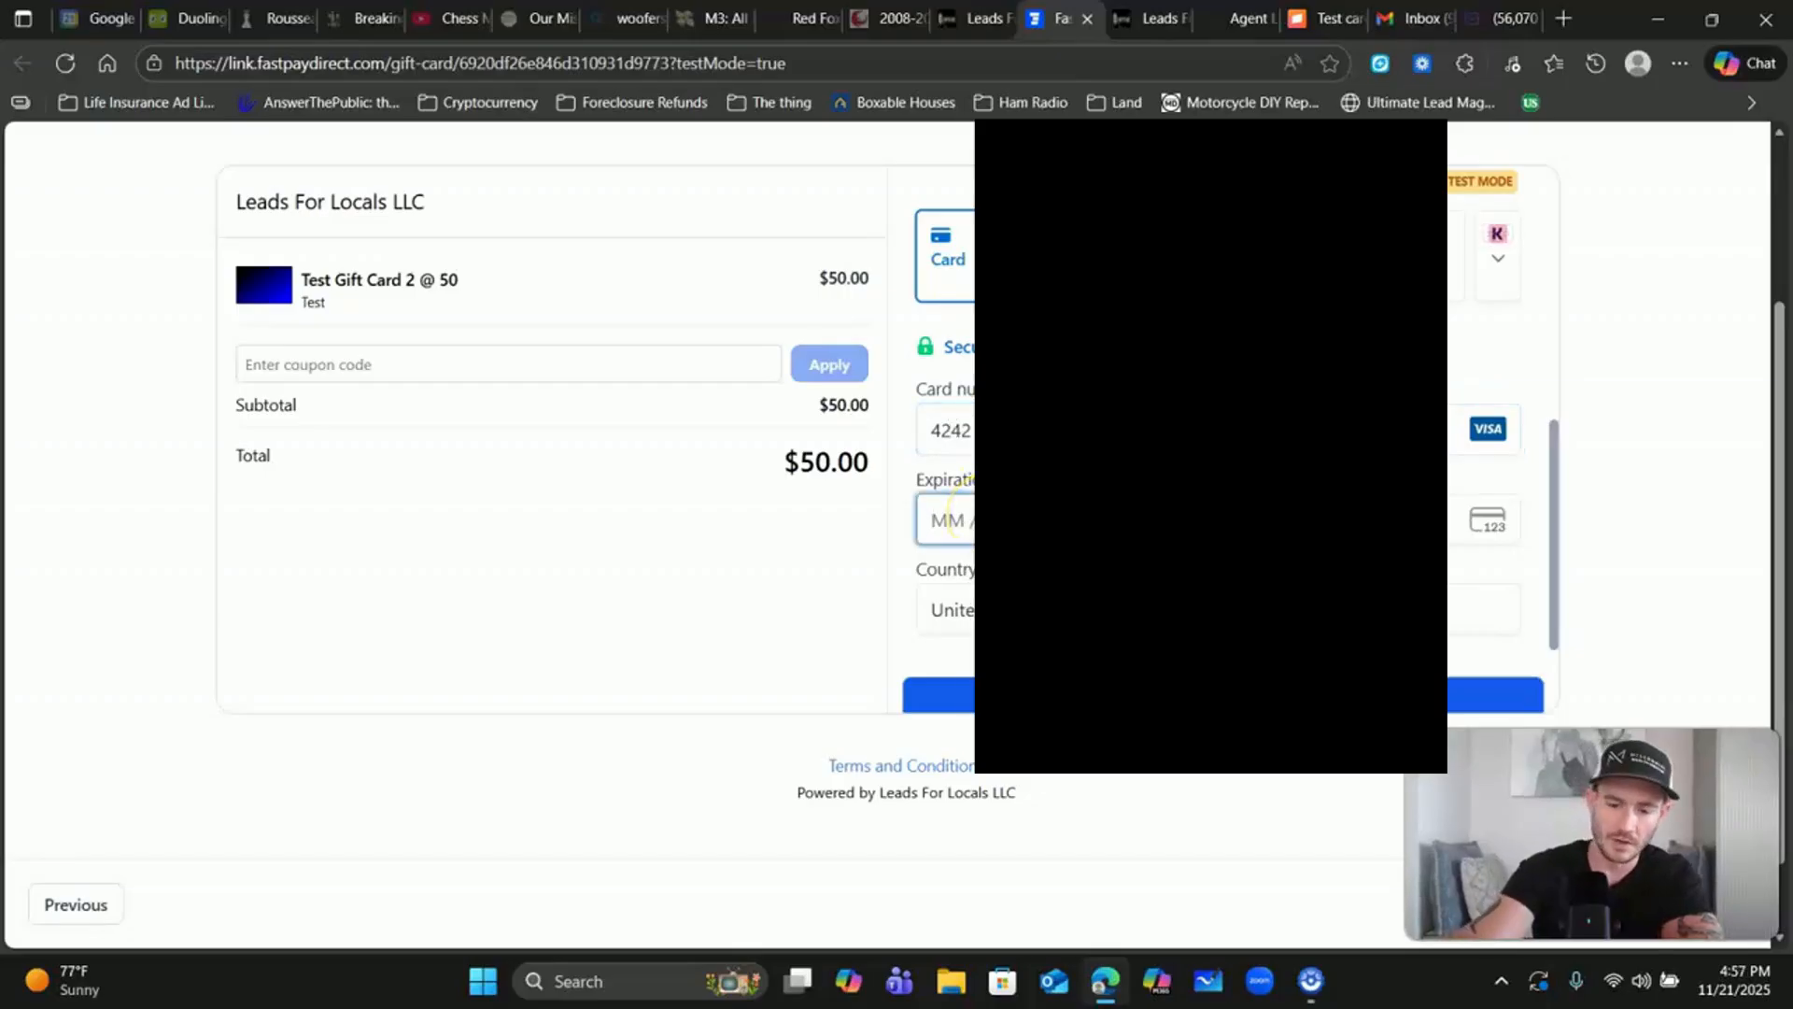
key(Tab)
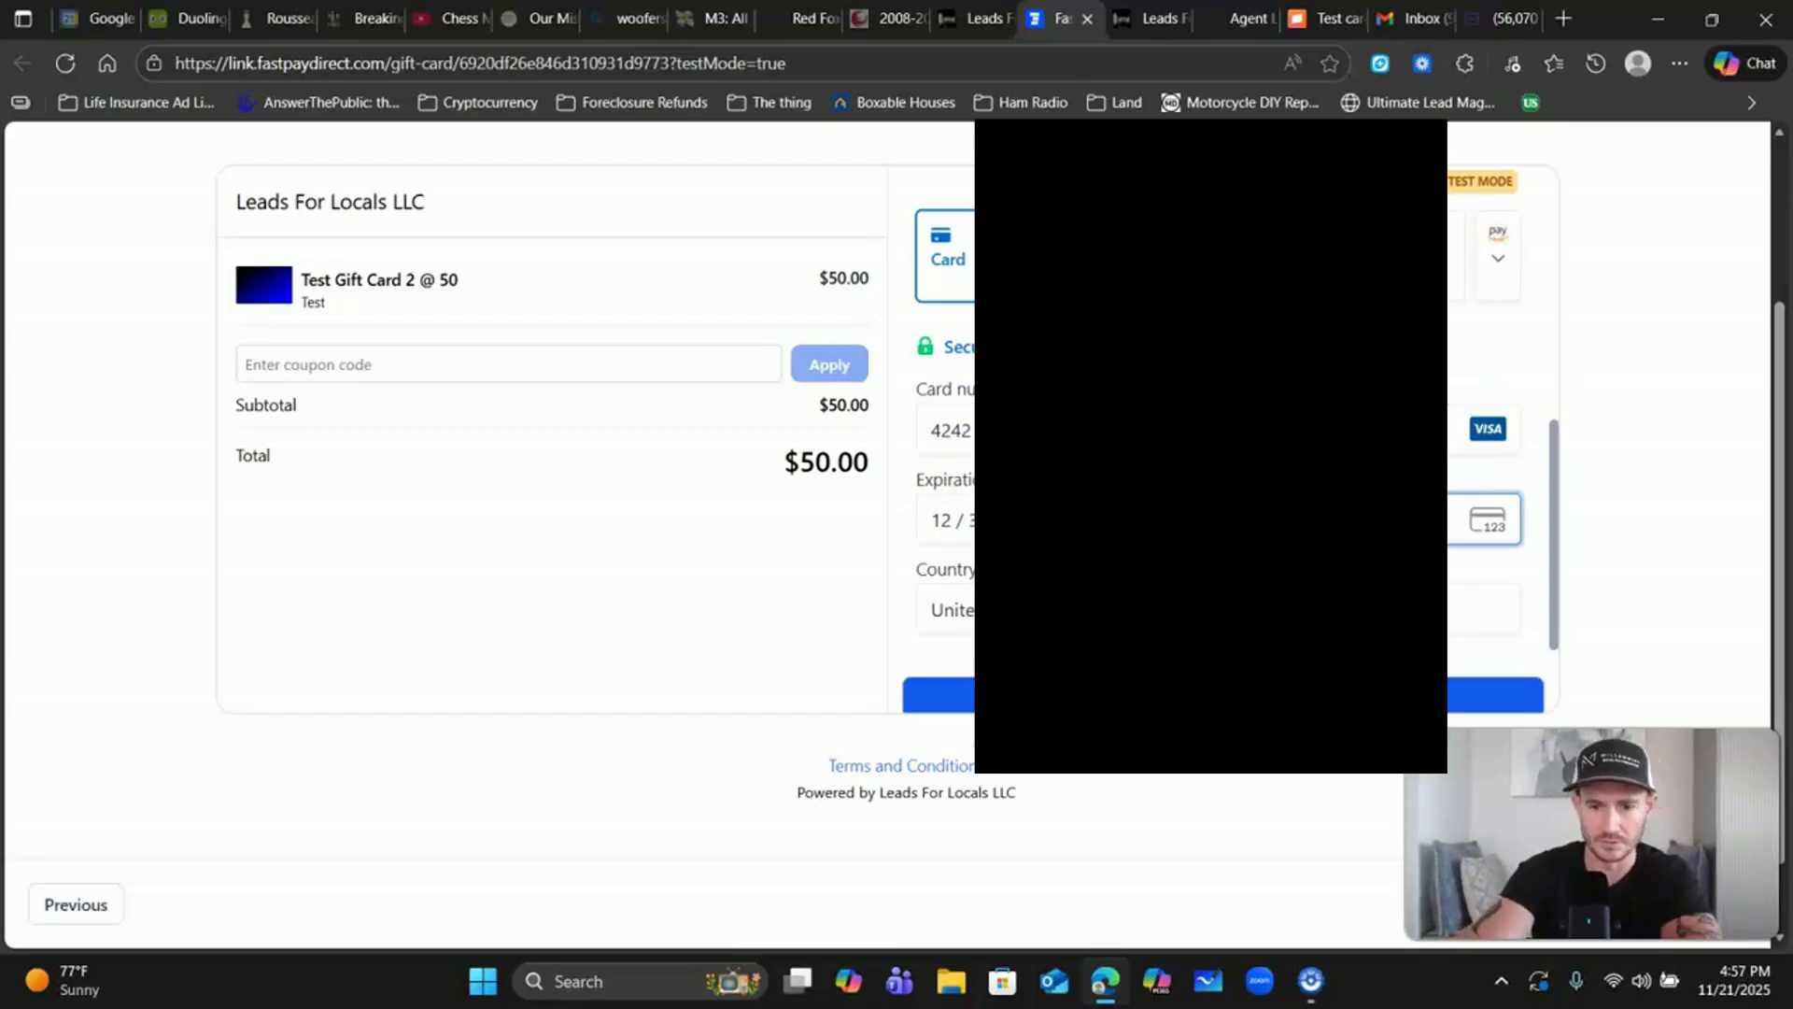
key(Tab)
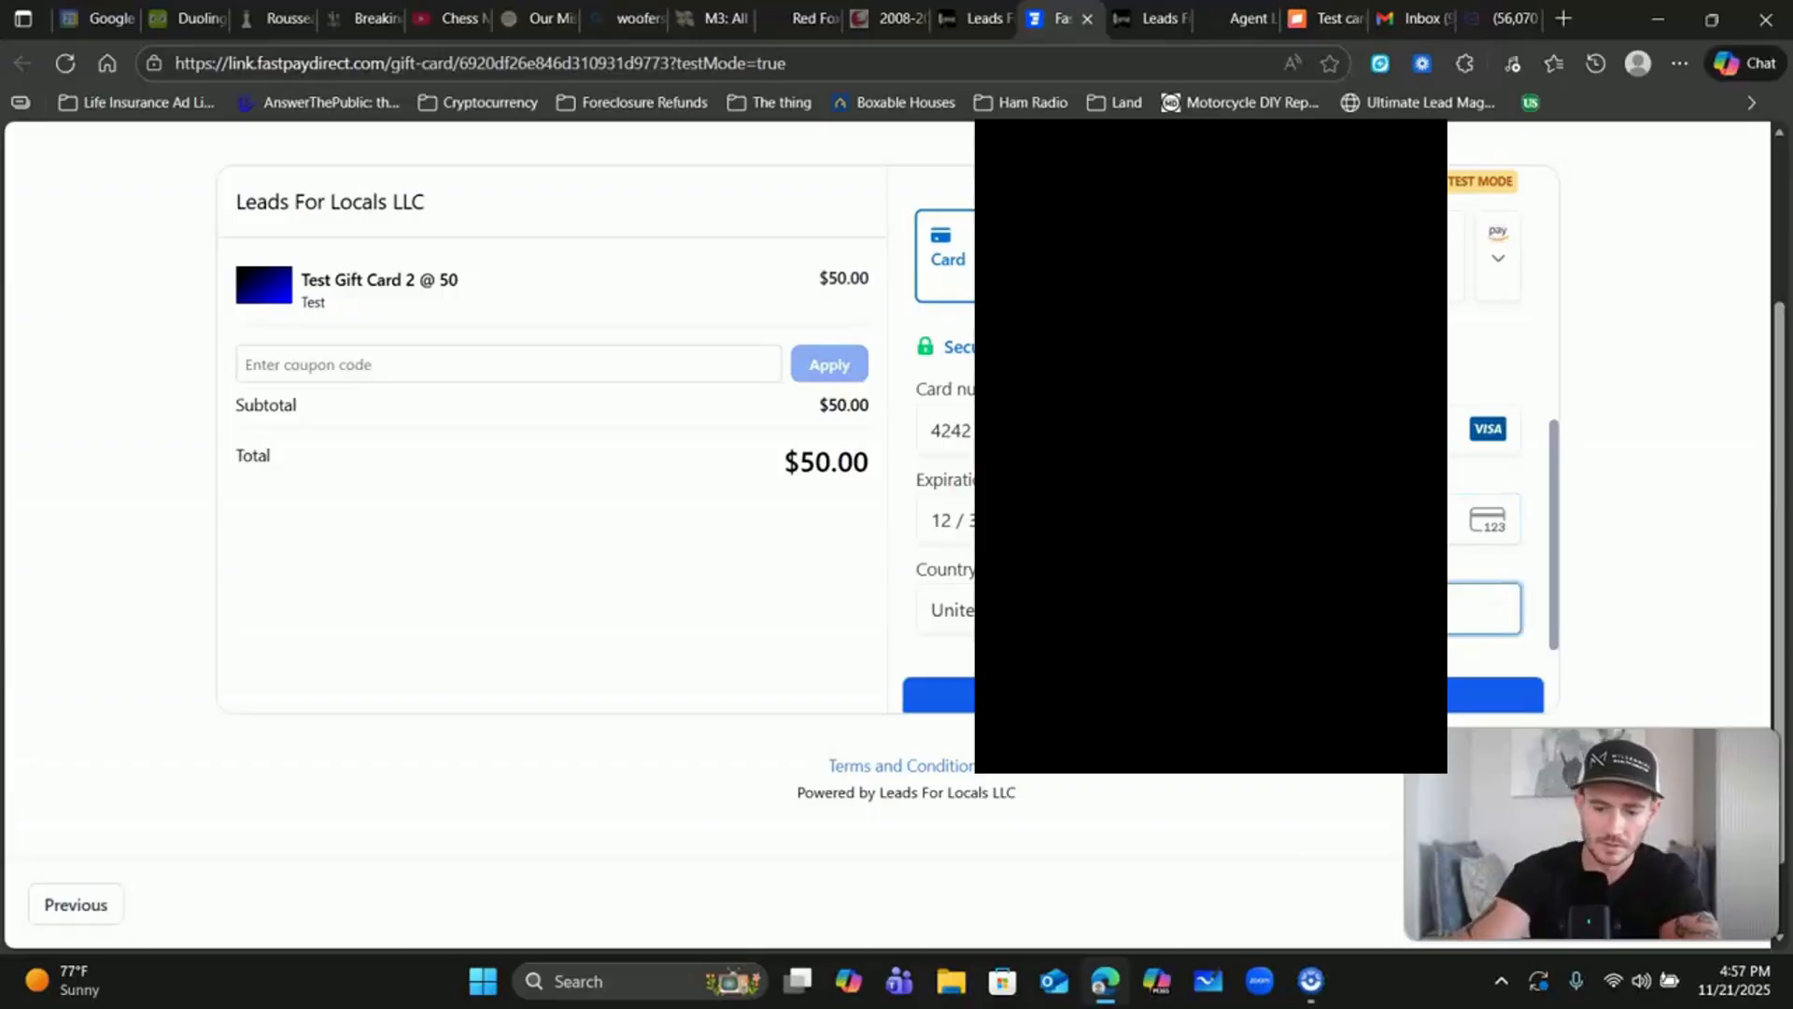
key(Tab)
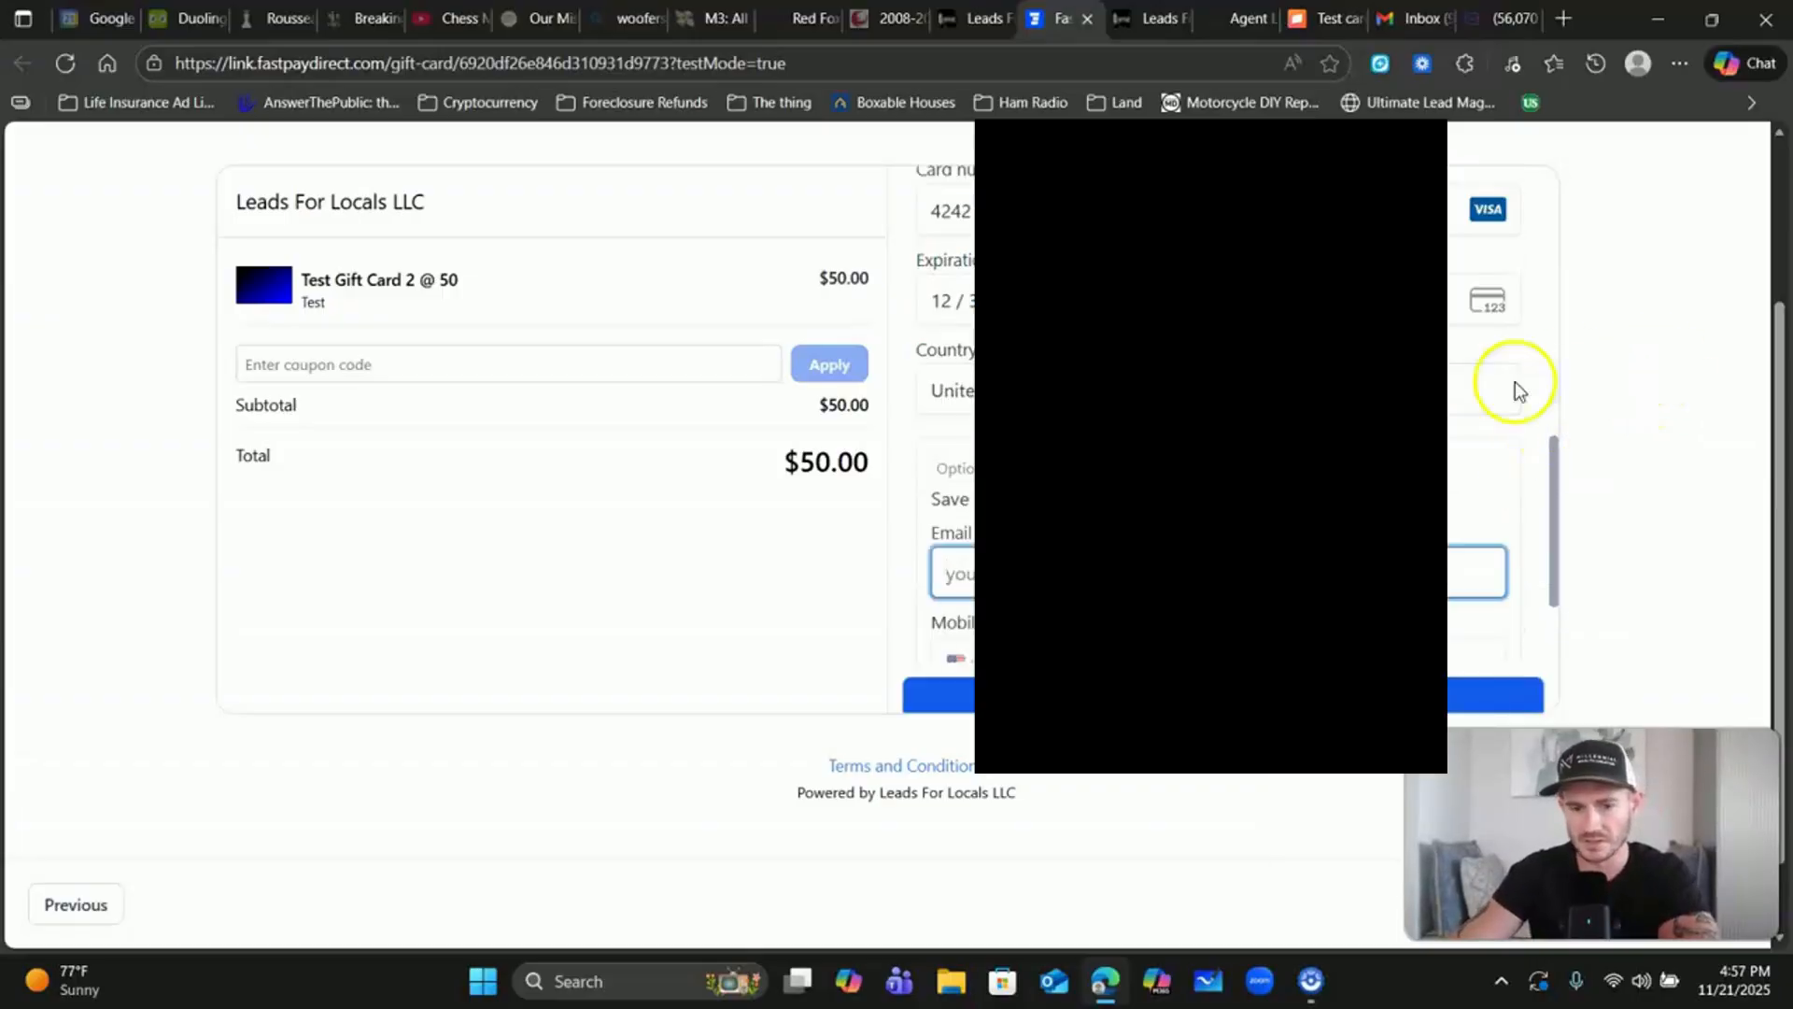
Step: Submit the $50.00 test payment with the optional faster-checkout details left blank, and review the gift card confirmation page
scroll(1515, 382, down, 1)
scroll(949, 532, down, 1)
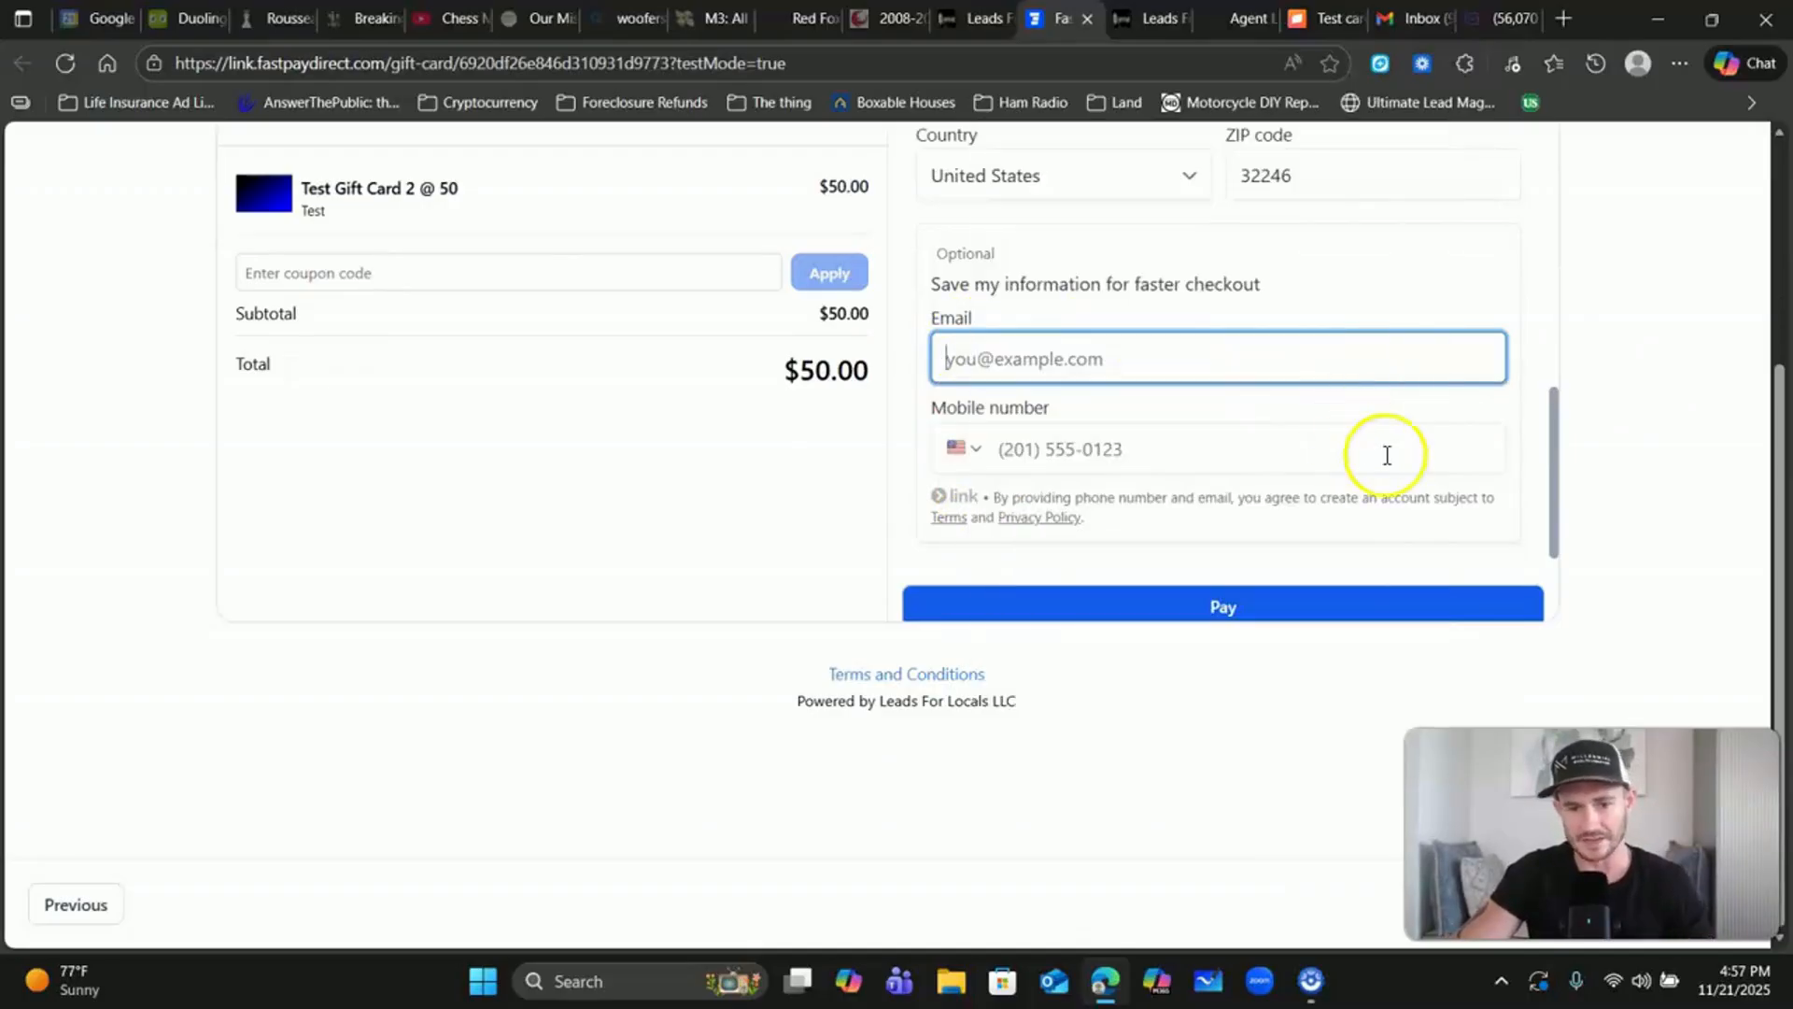
scroll(1613, 328, up, 3)
scroll(1614, 325, down, 3)
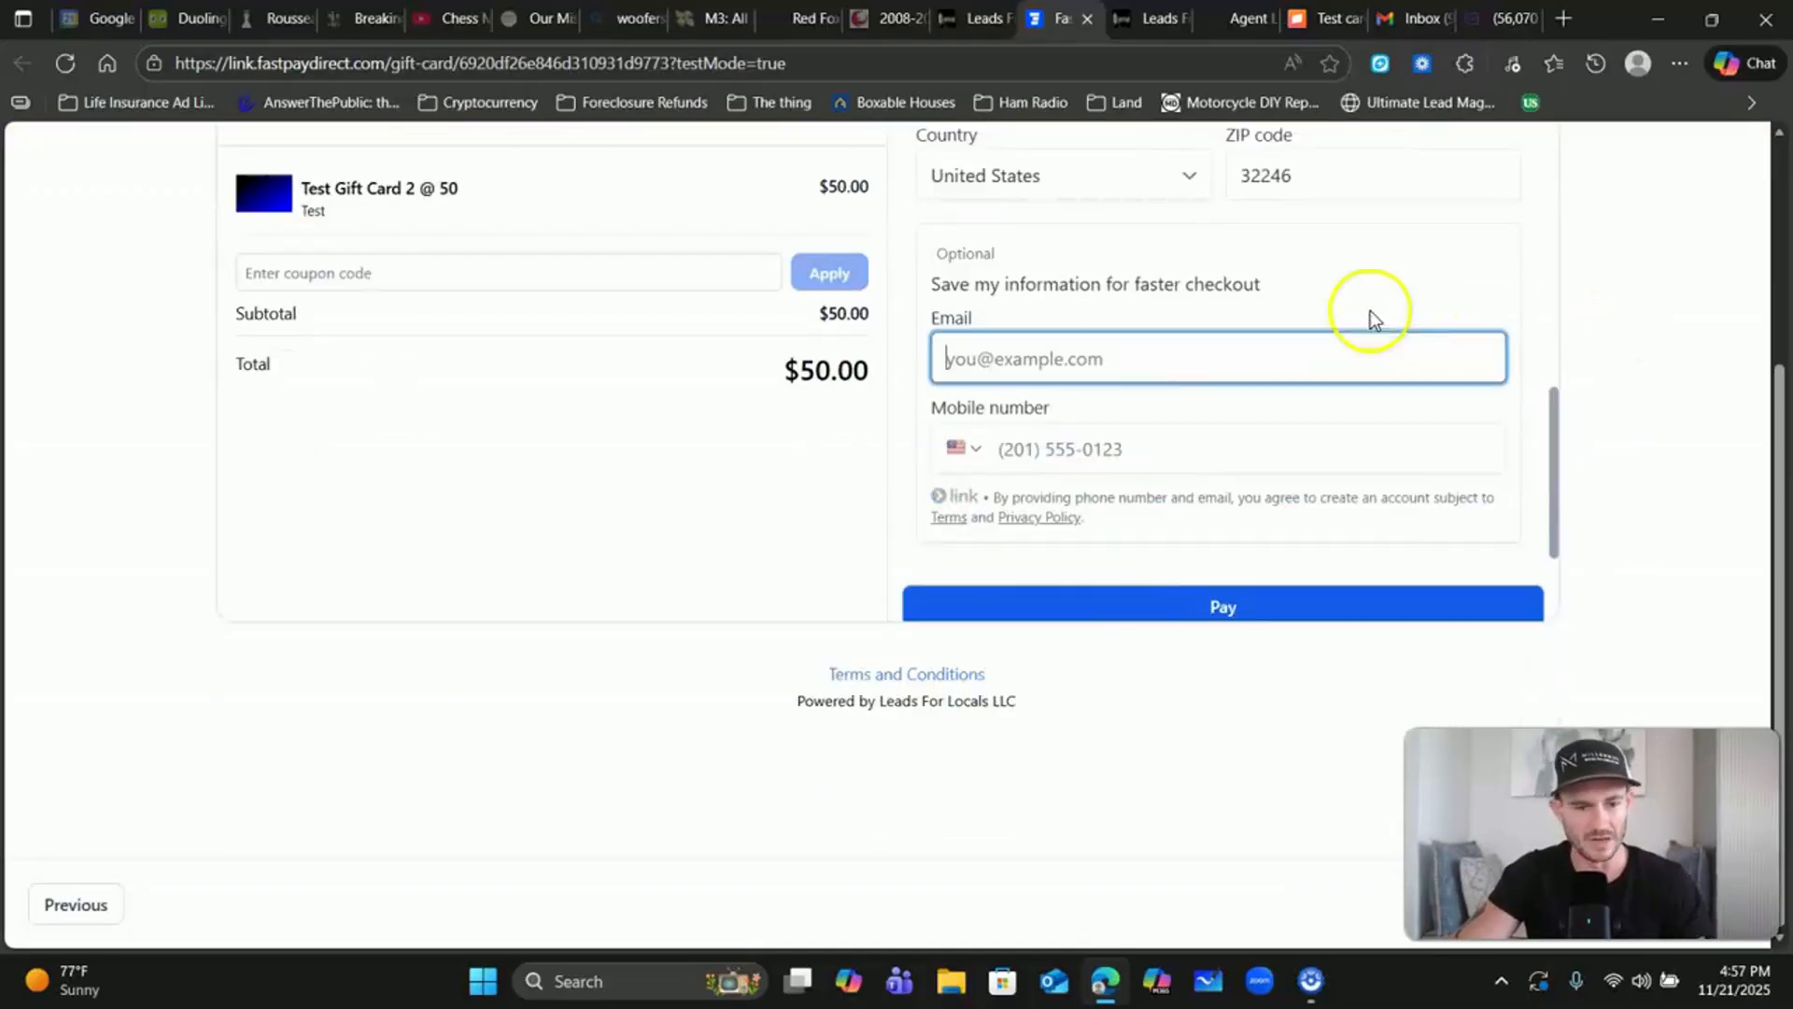
click(1217, 600)
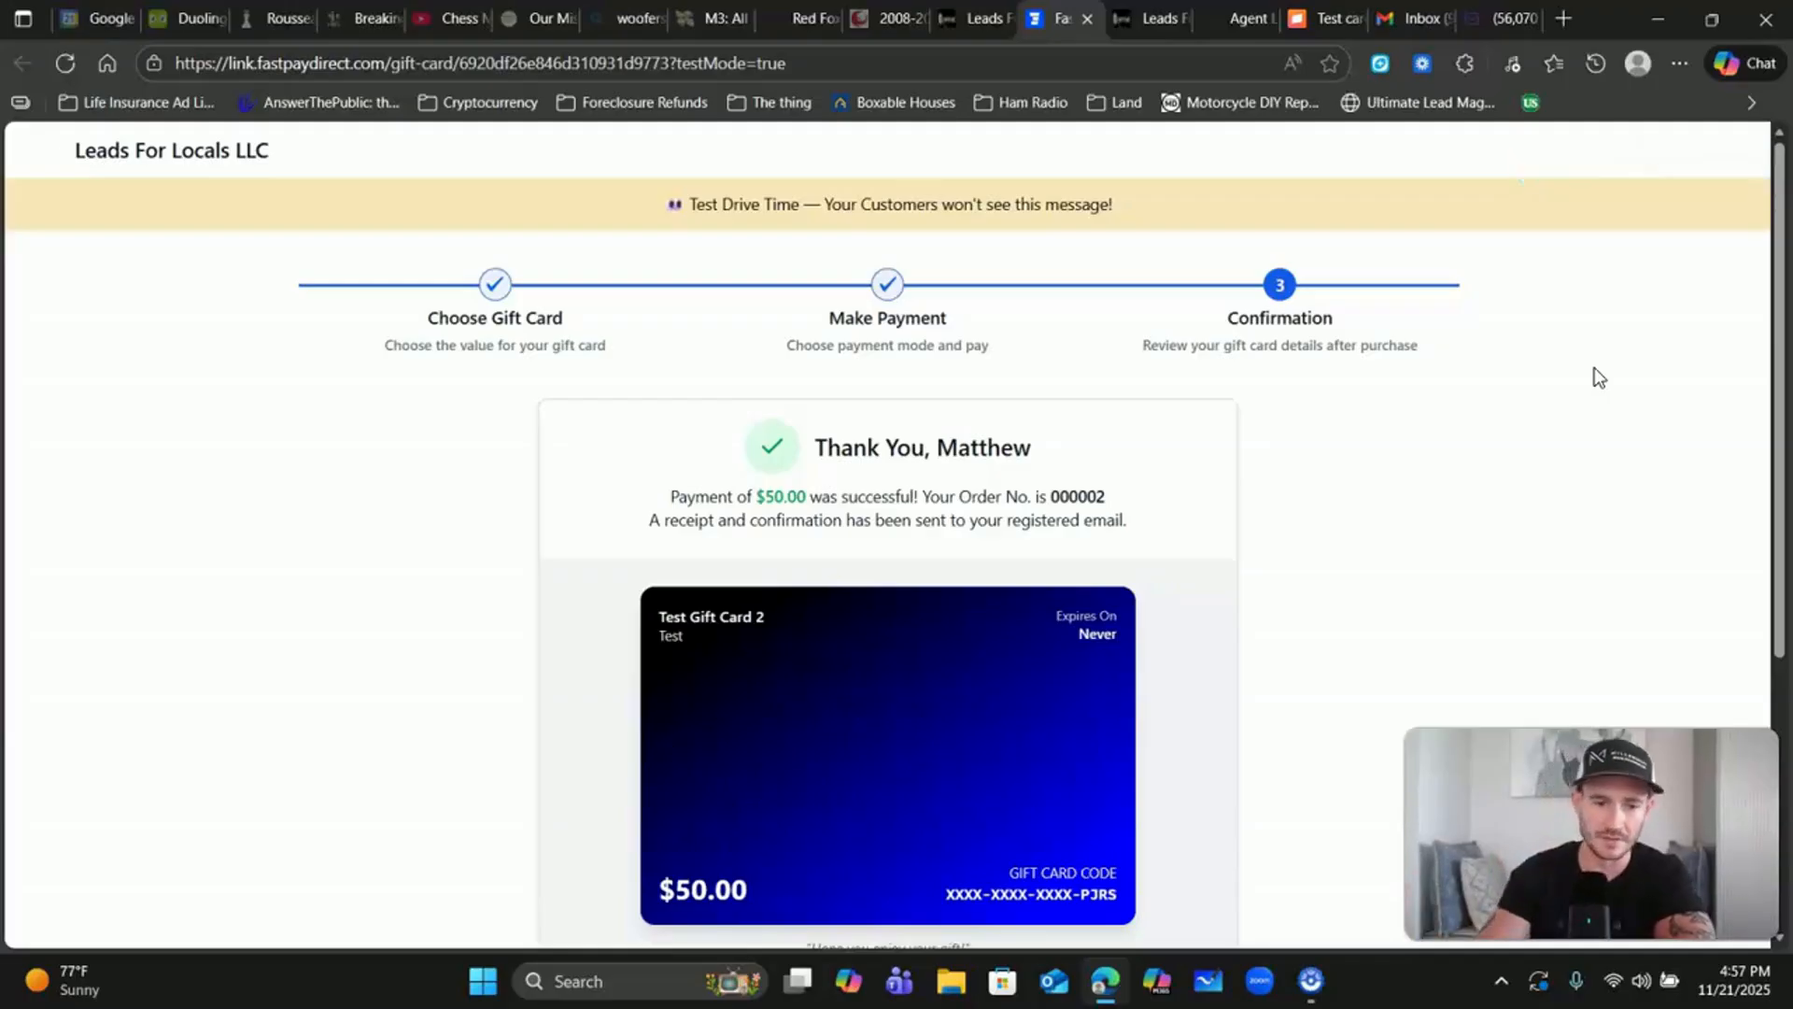
scroll(1259, 591, down, 3)
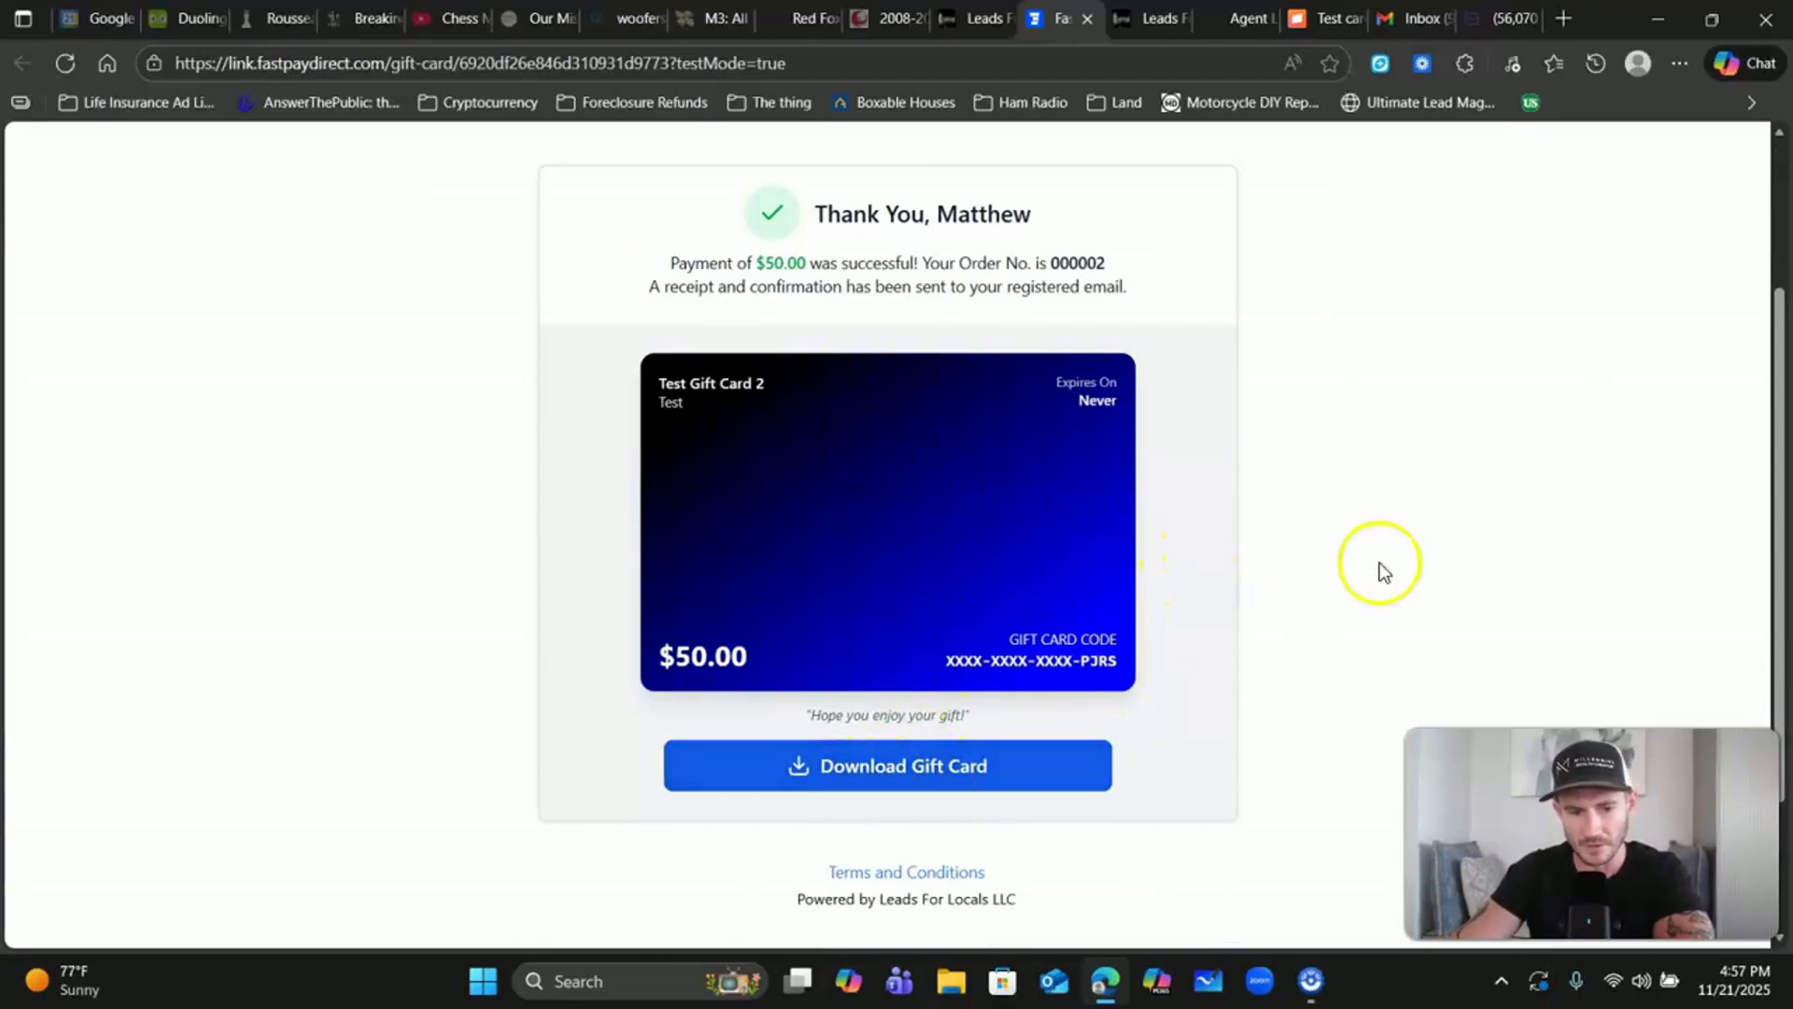
scroll(1383, 572, up, 3)
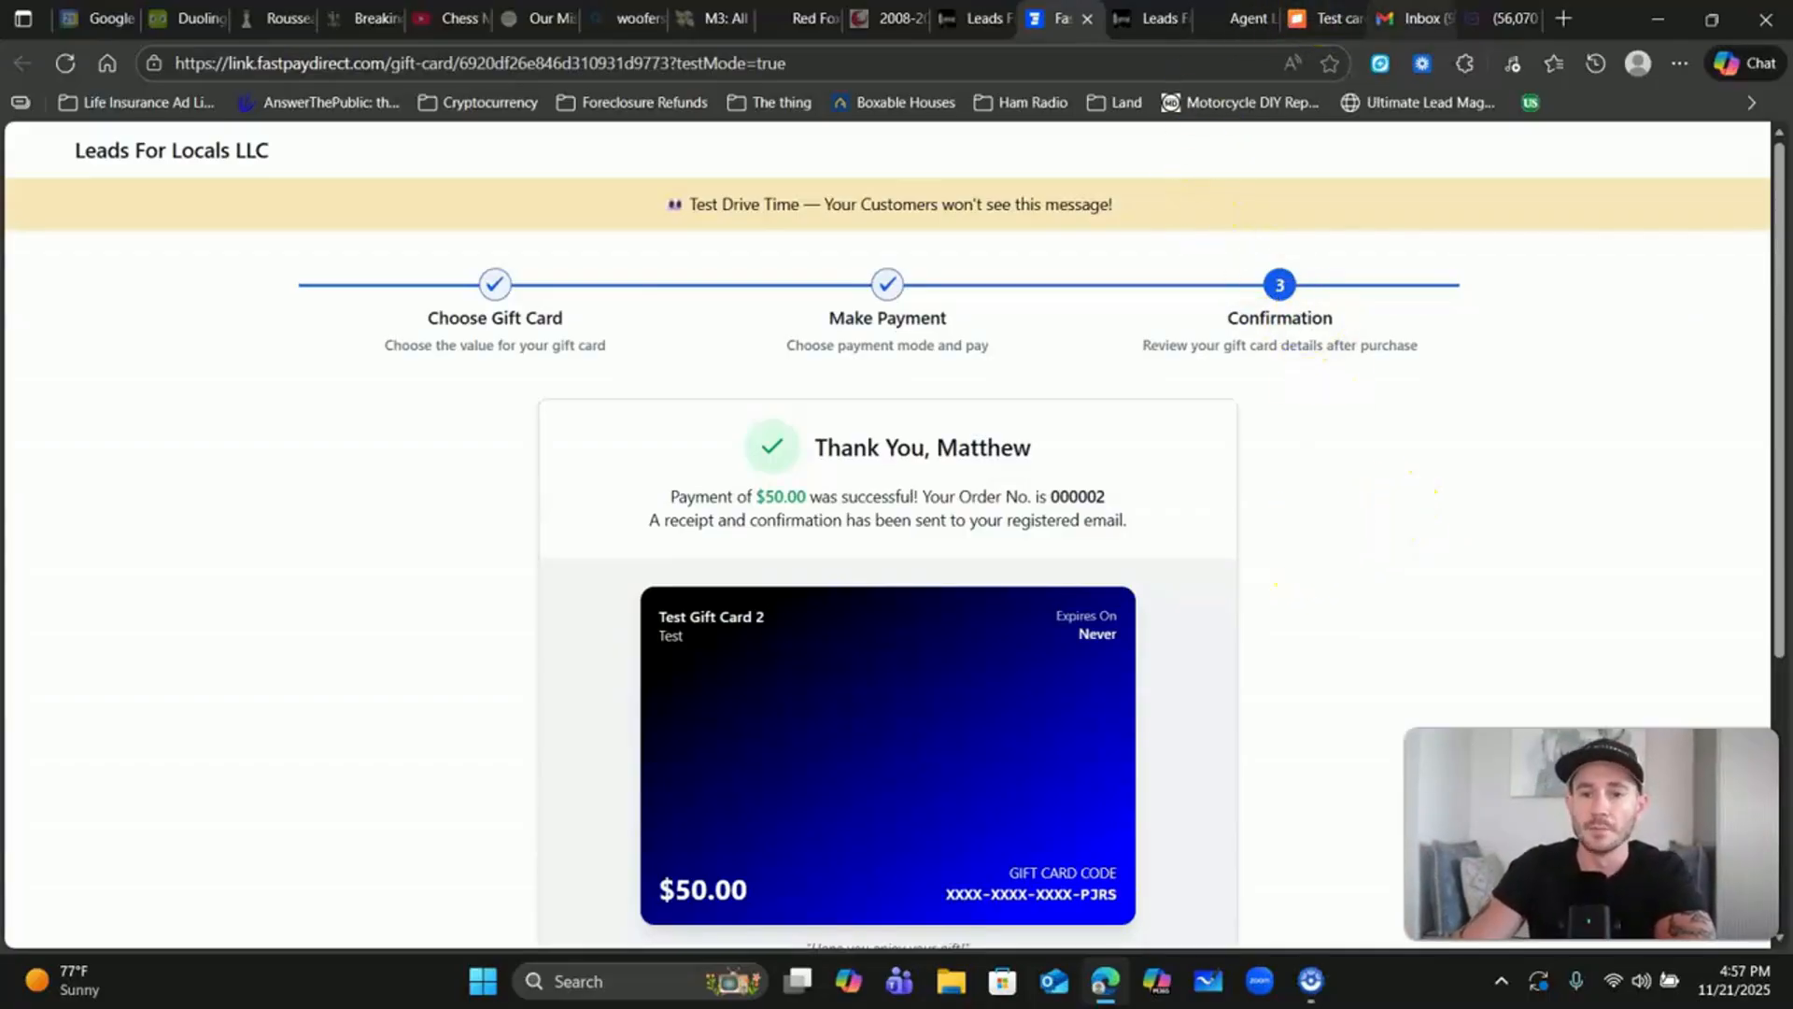
Step: Switch to the purchaser's Gmail inbox, view the "Thank you for your recent purchase" receipt e-mail, and return to the inbox
click(1412, 18)
click(227, 307)
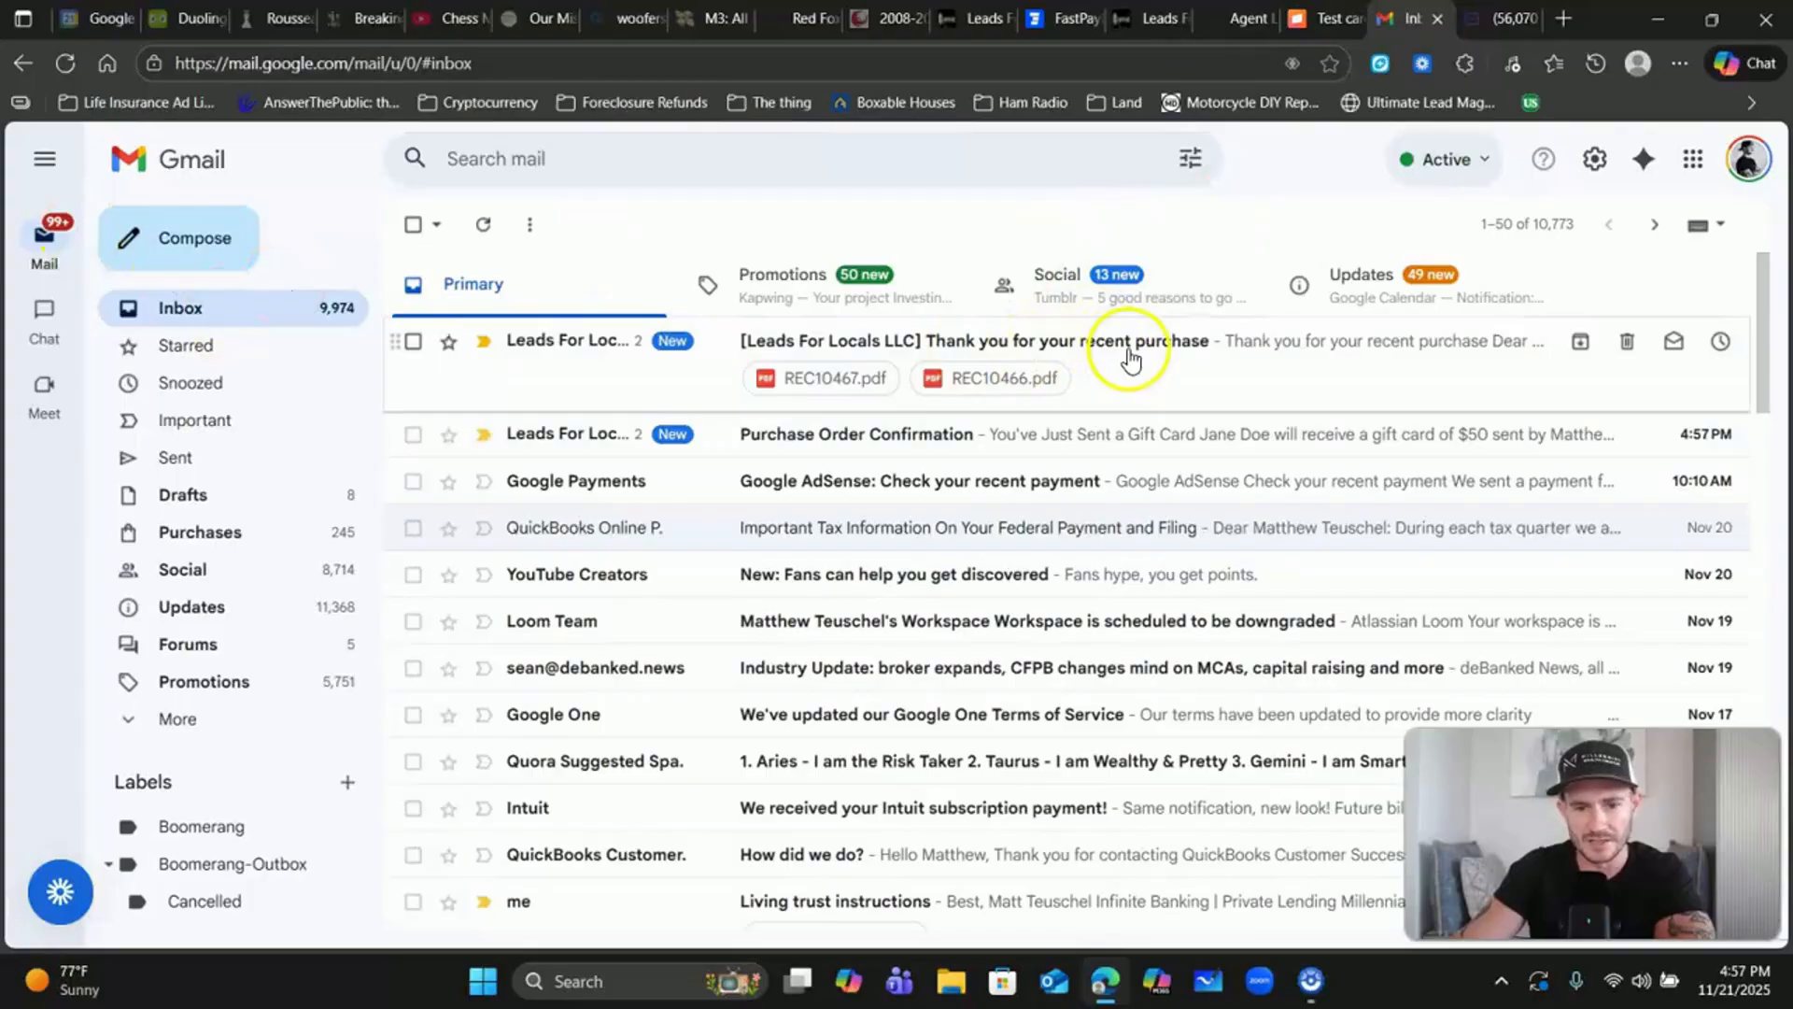
click(1130, 356)
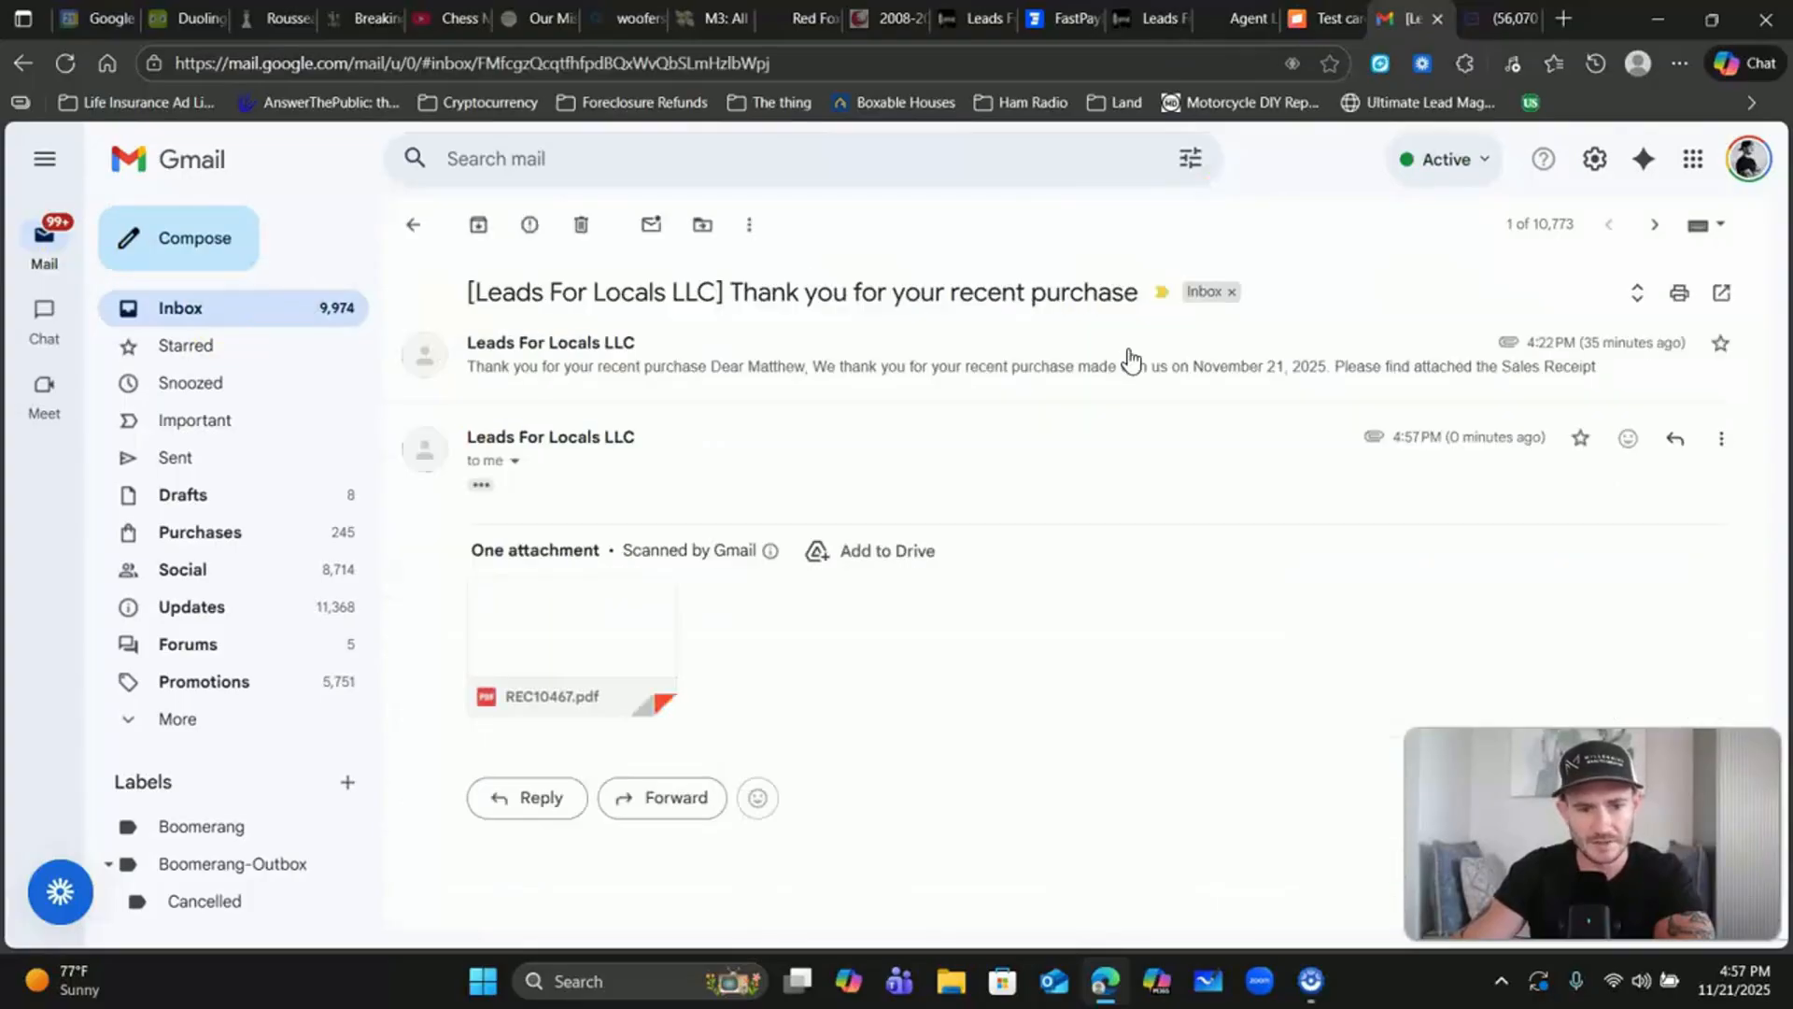
click(204, 303)
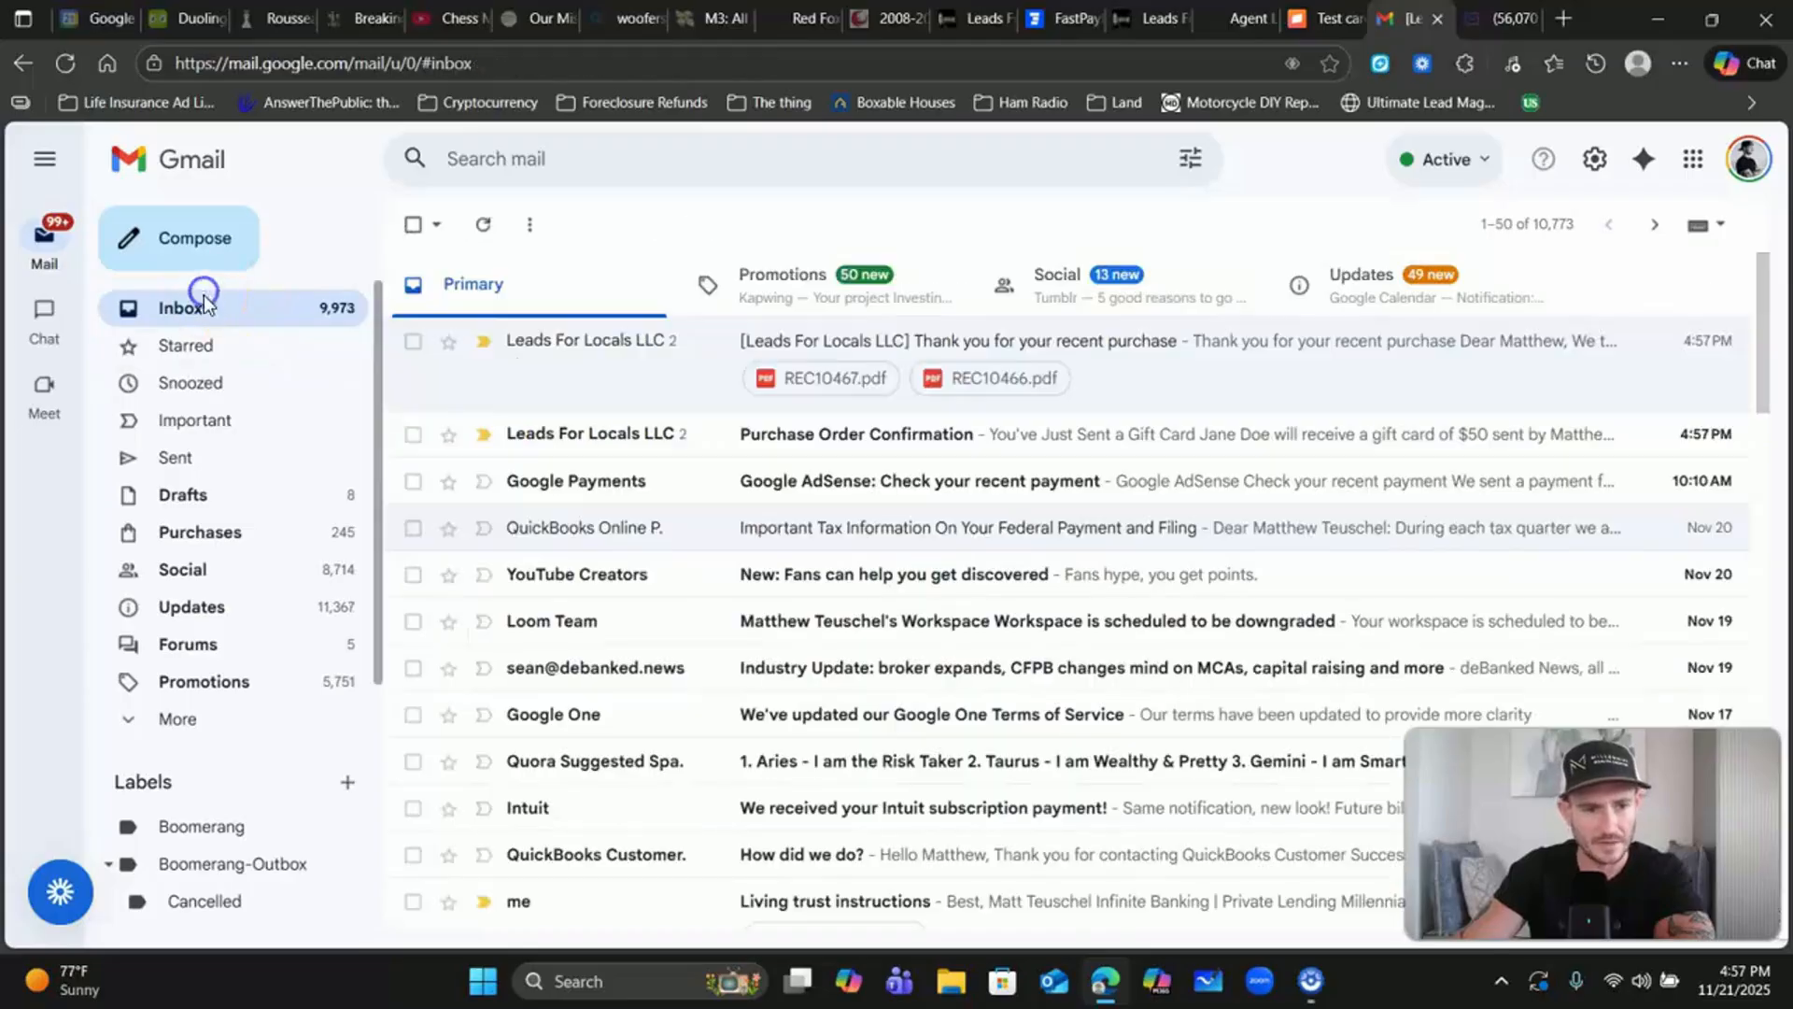
Step: Open the Purchase Order Confirmation e-mail and read the details of the newly sent gift card order
click(894, 431)
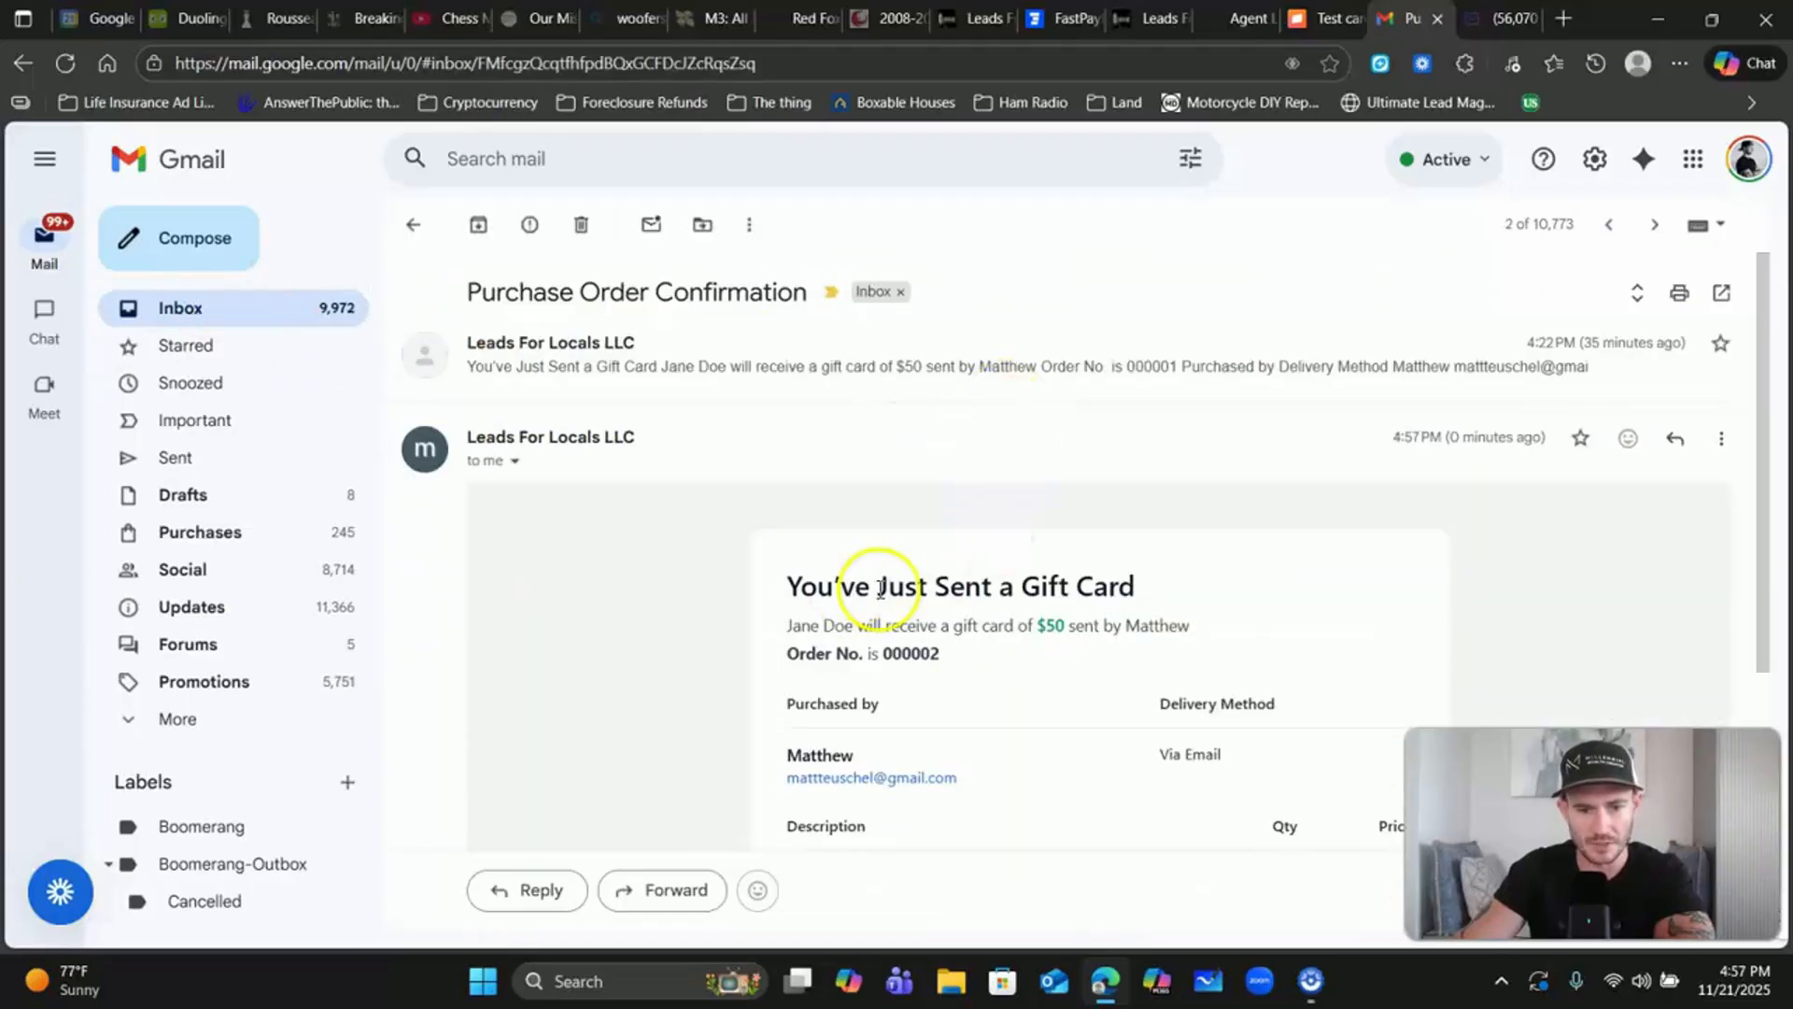
scroll(880, 588, down, 3)
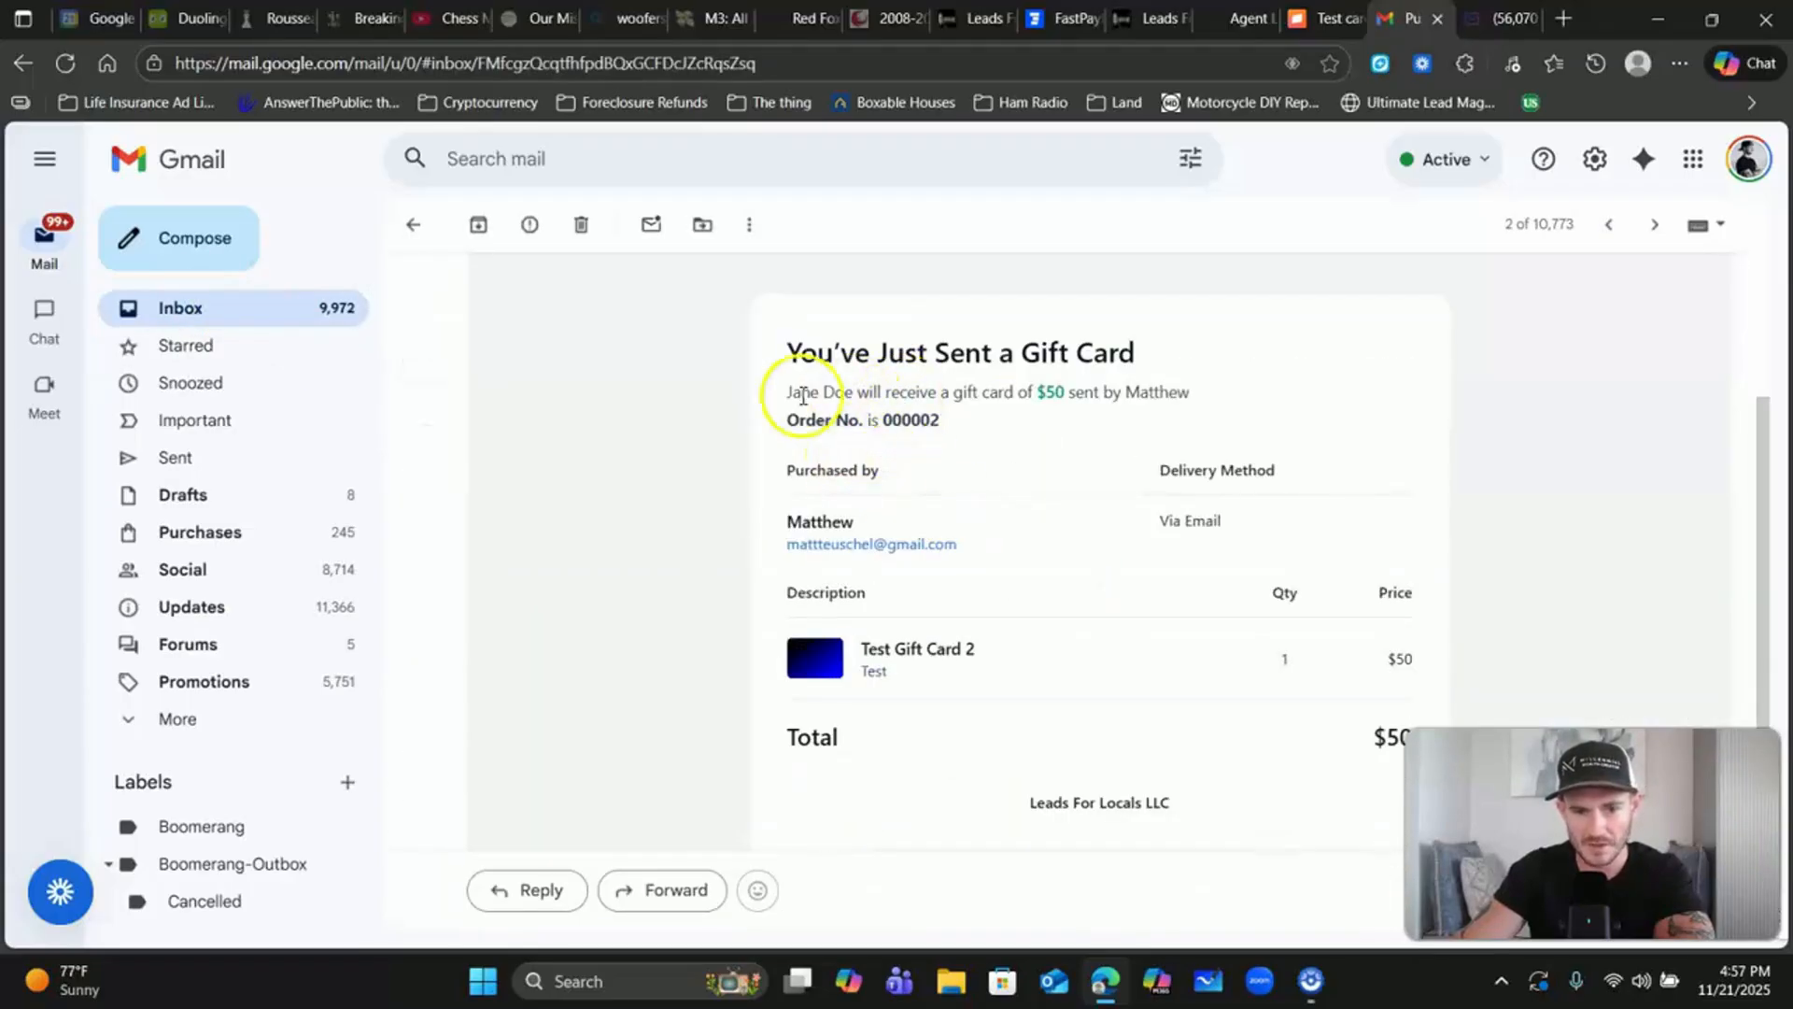
drag(803, 396, 957, 472)
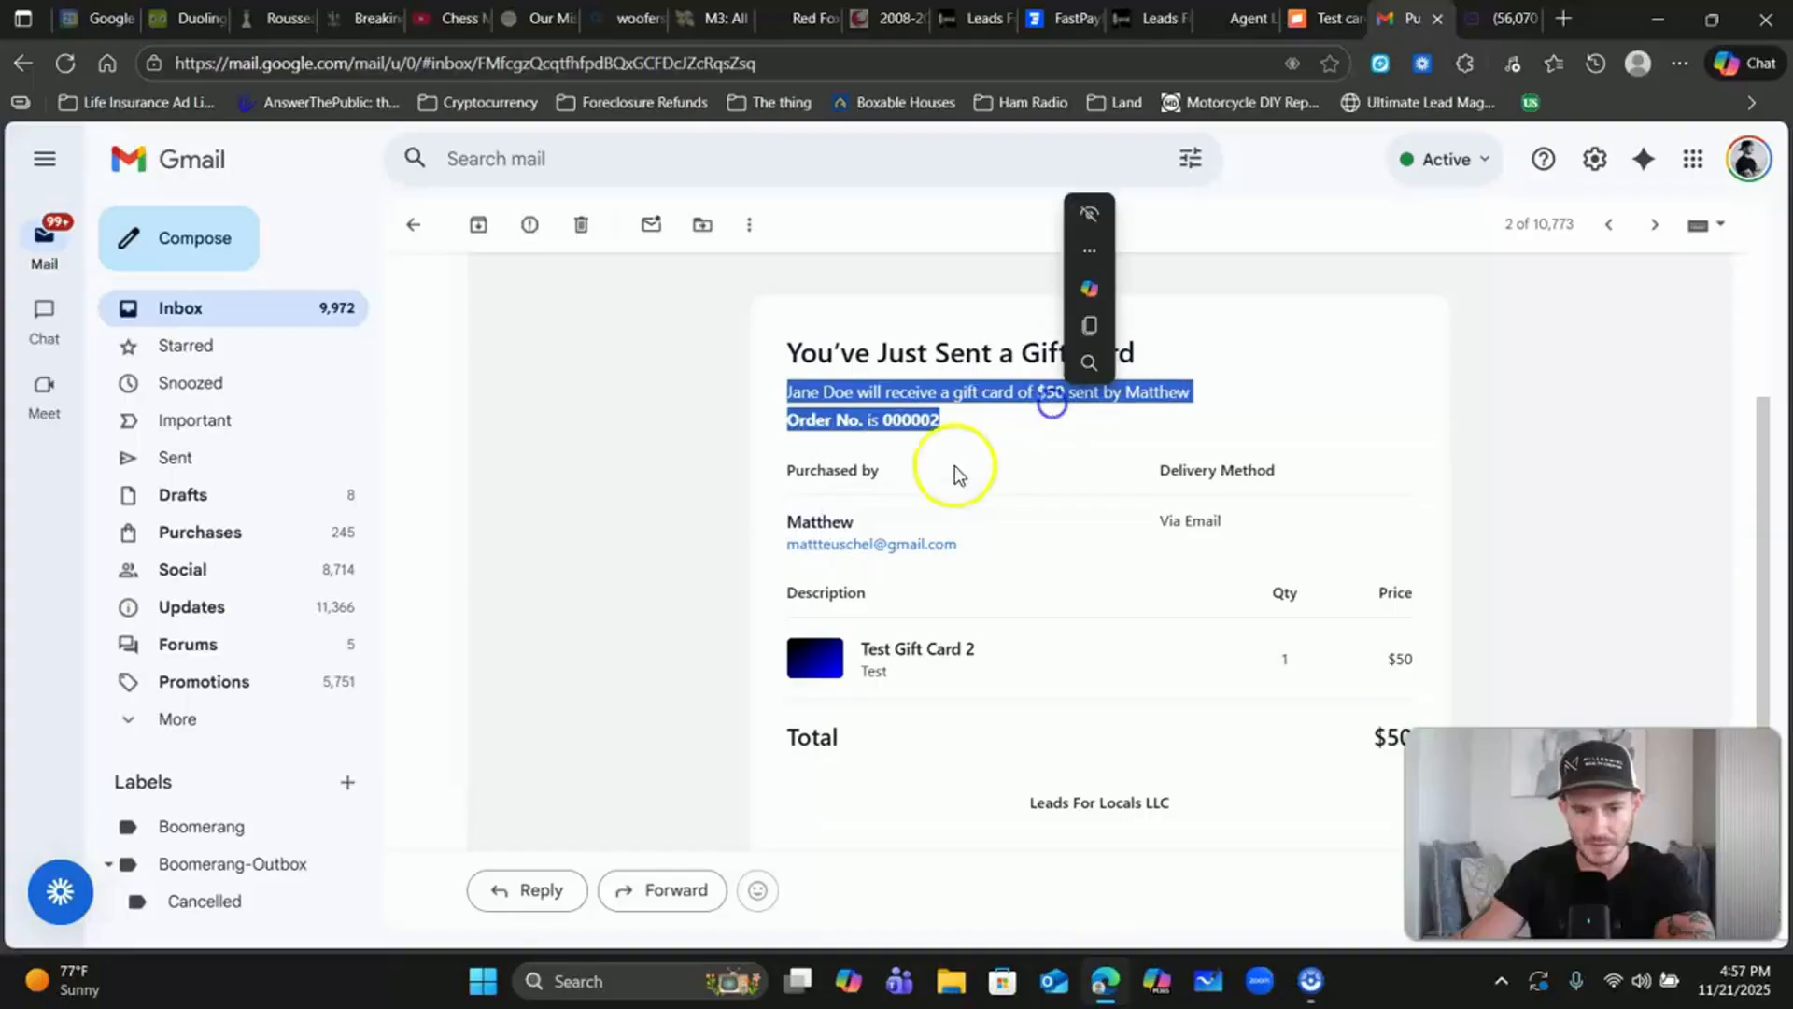
scroll(1308, 480, down, 2)
scroll(1192, 493, up, 5)
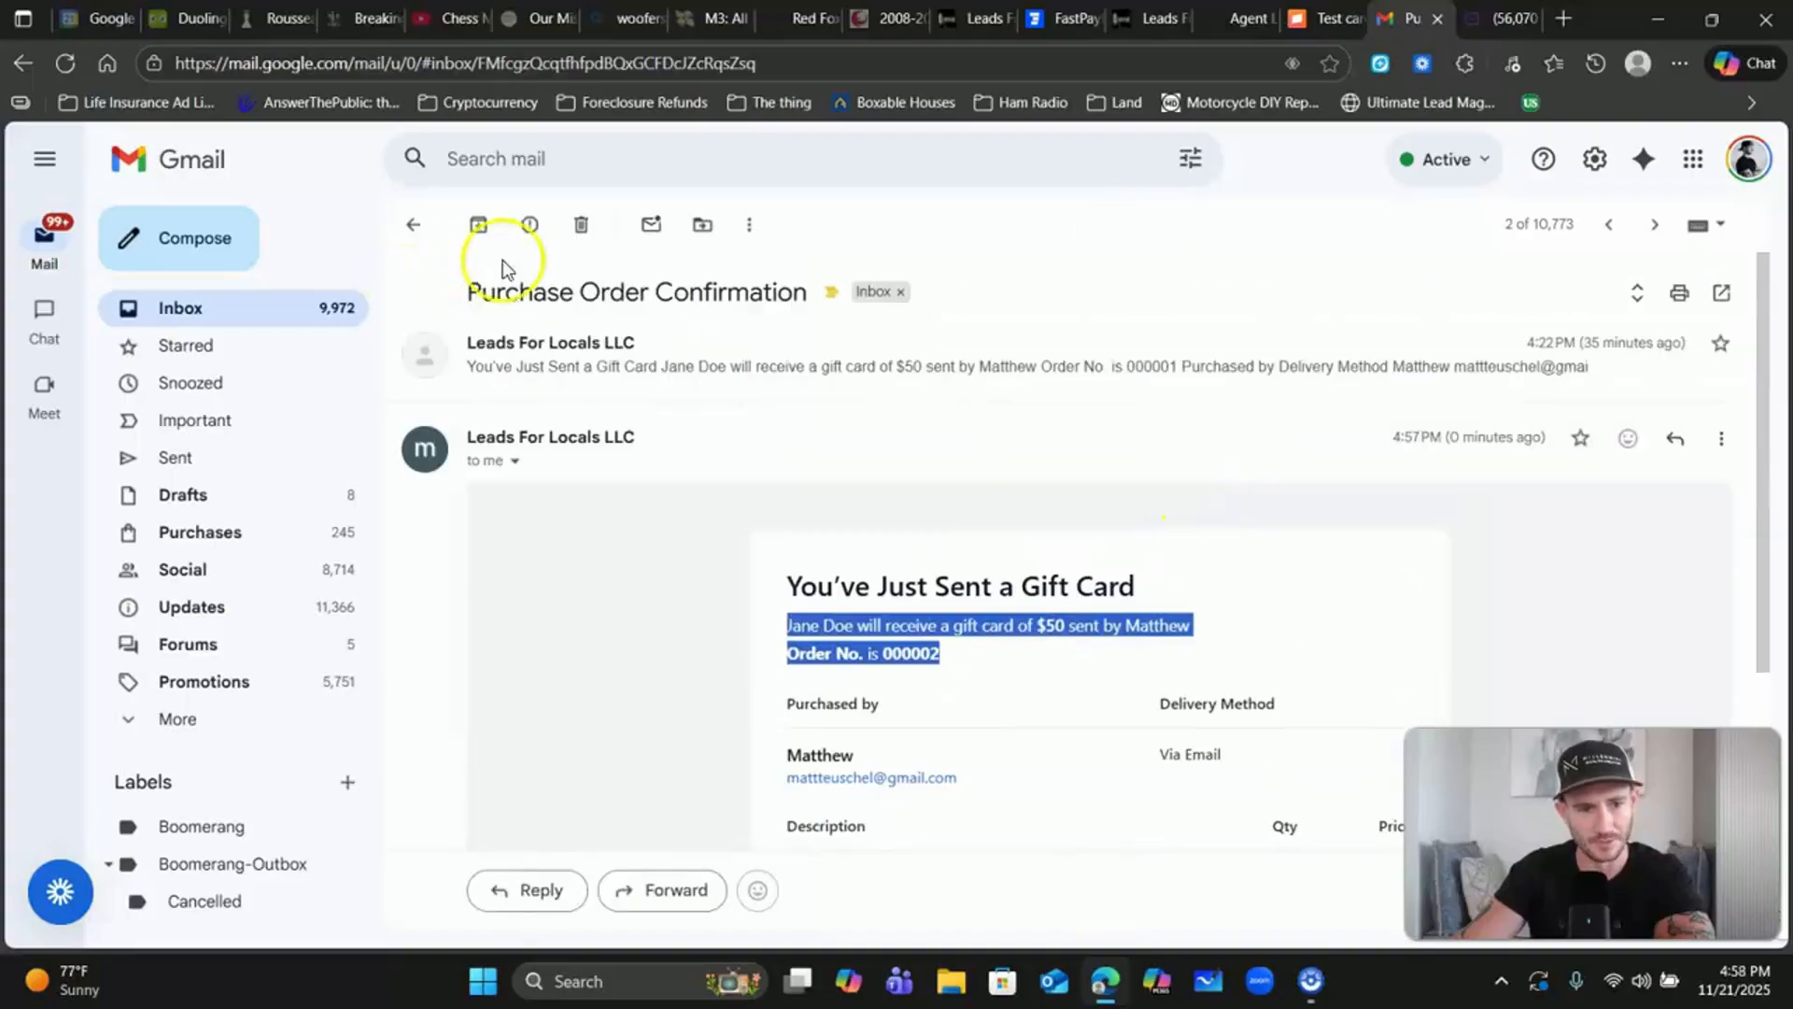
Step: Switch to the recipient's Yahoo Mail, close the older gift card message, and reload the inbox to show all mail
click(1499, 18)
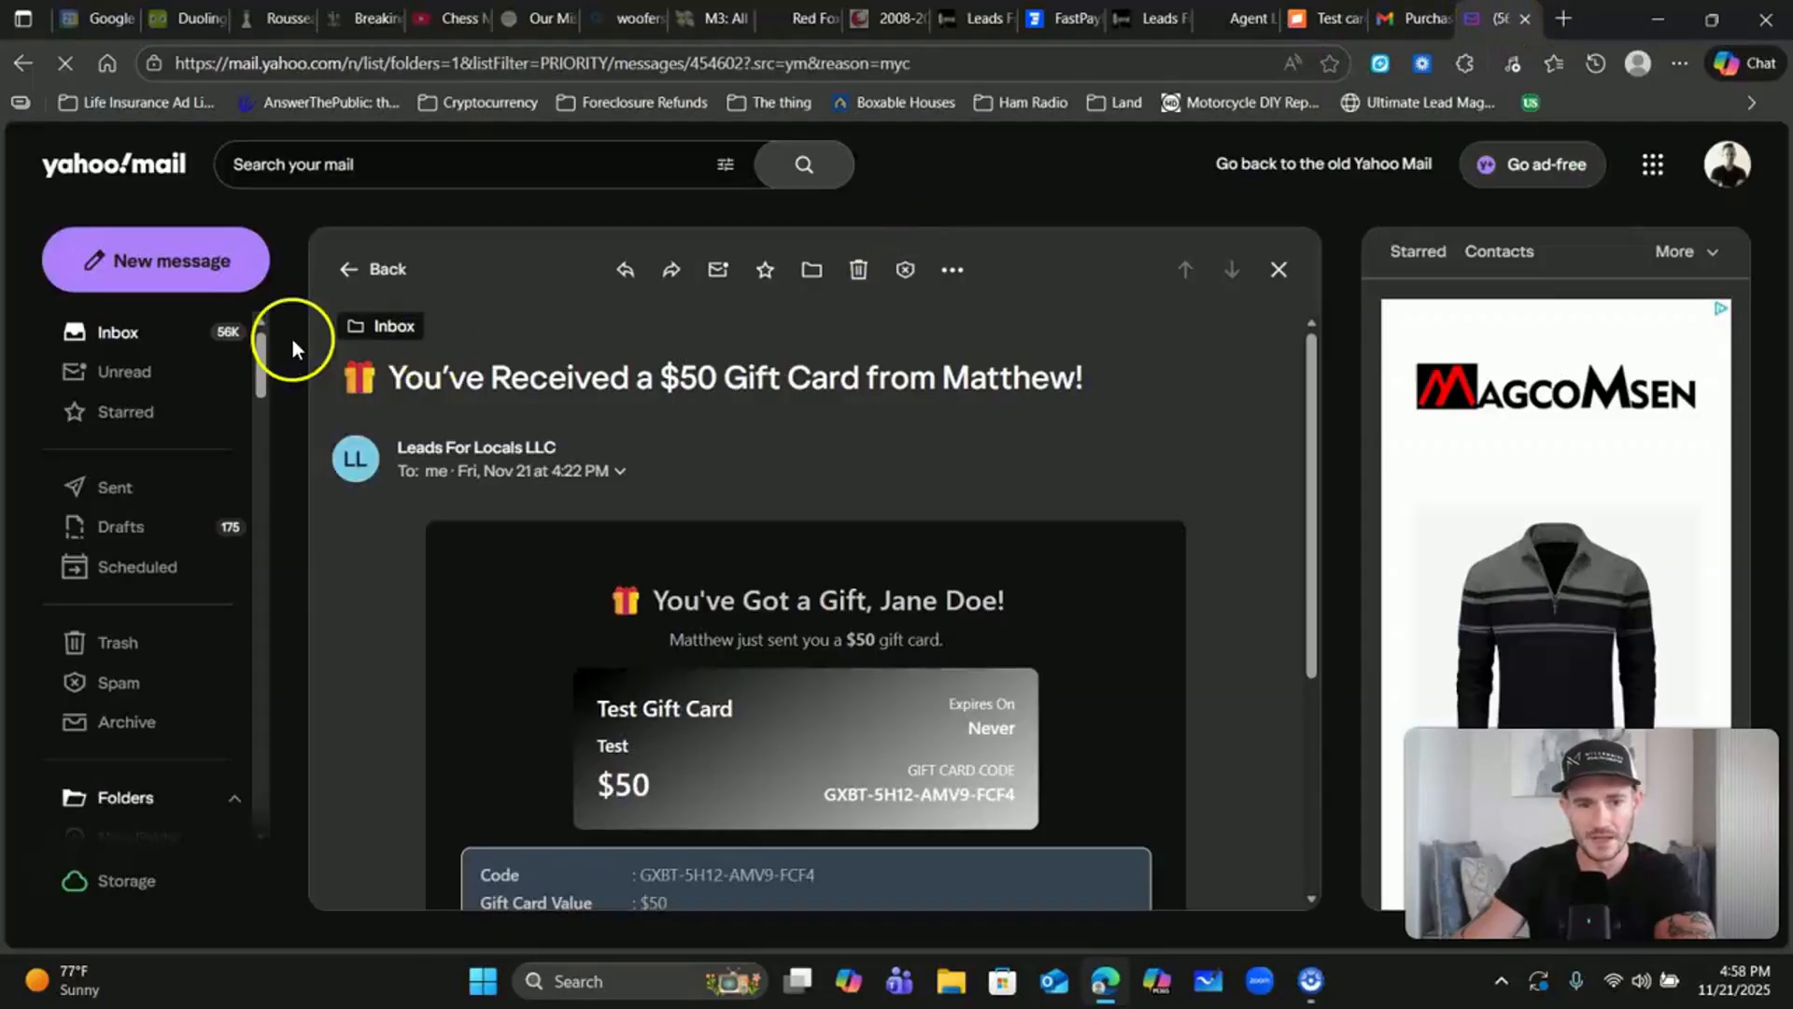
click(1275, 269)
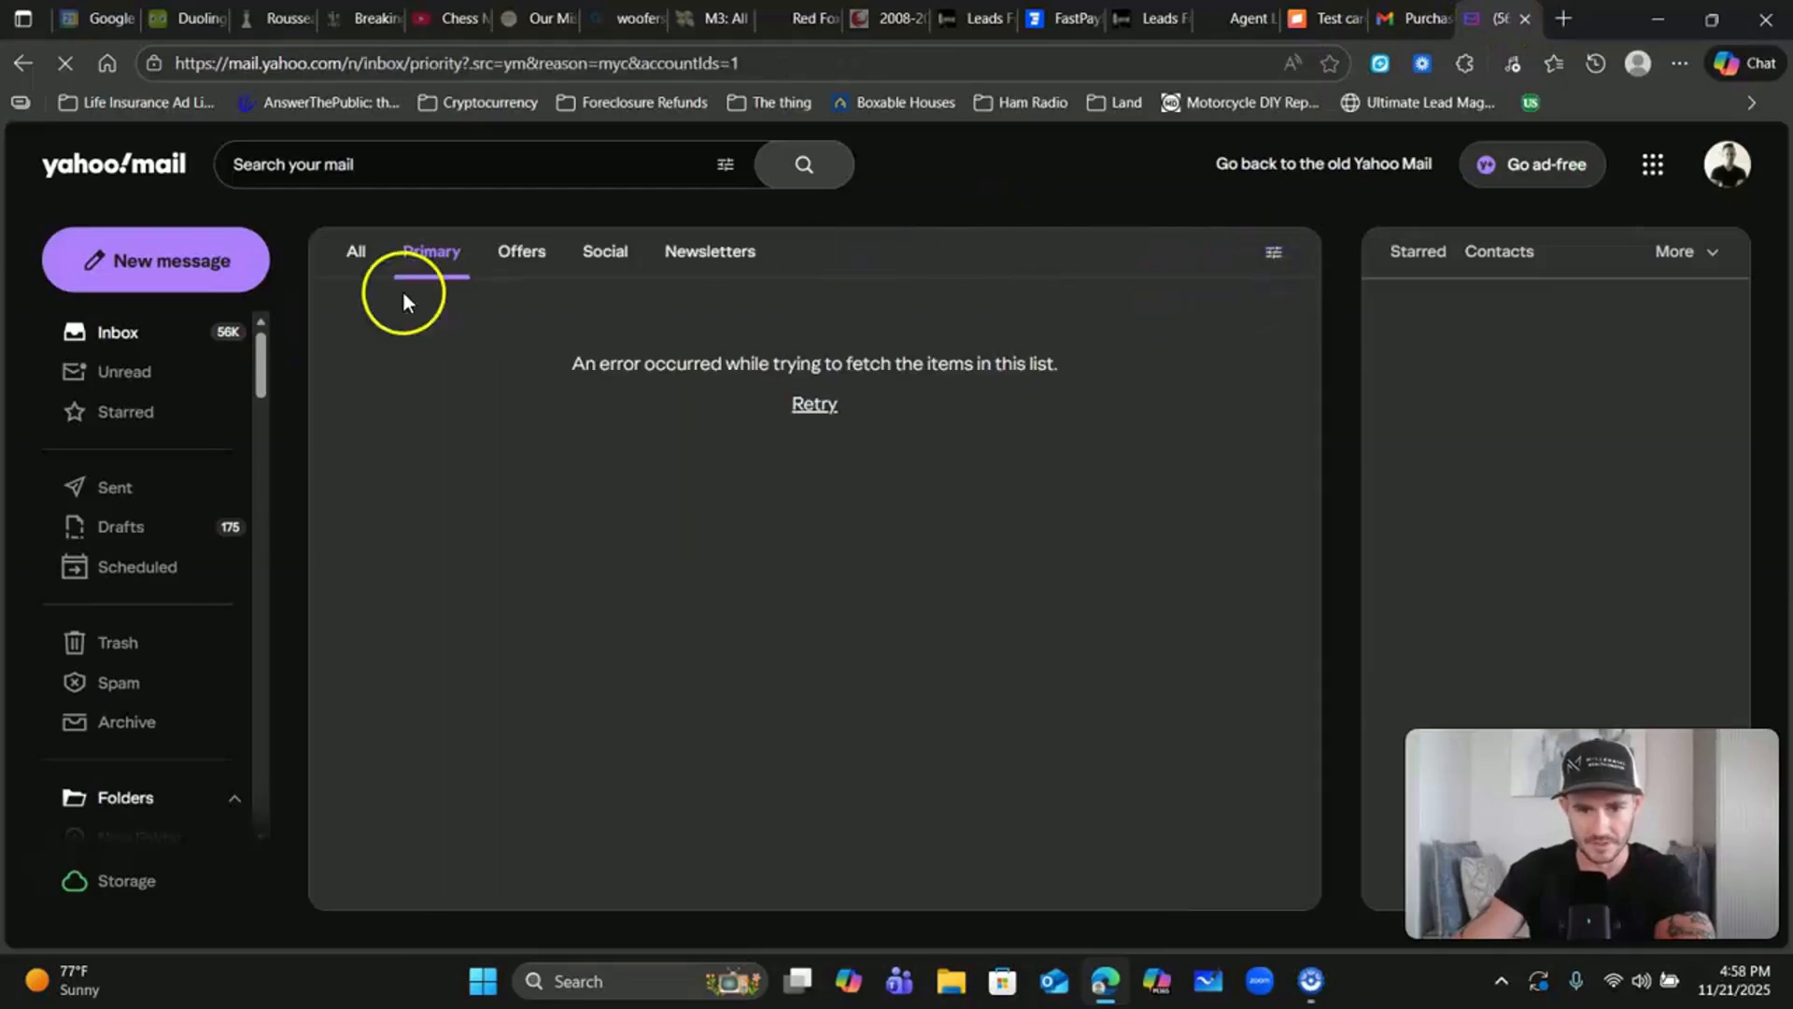
click(126, 332)
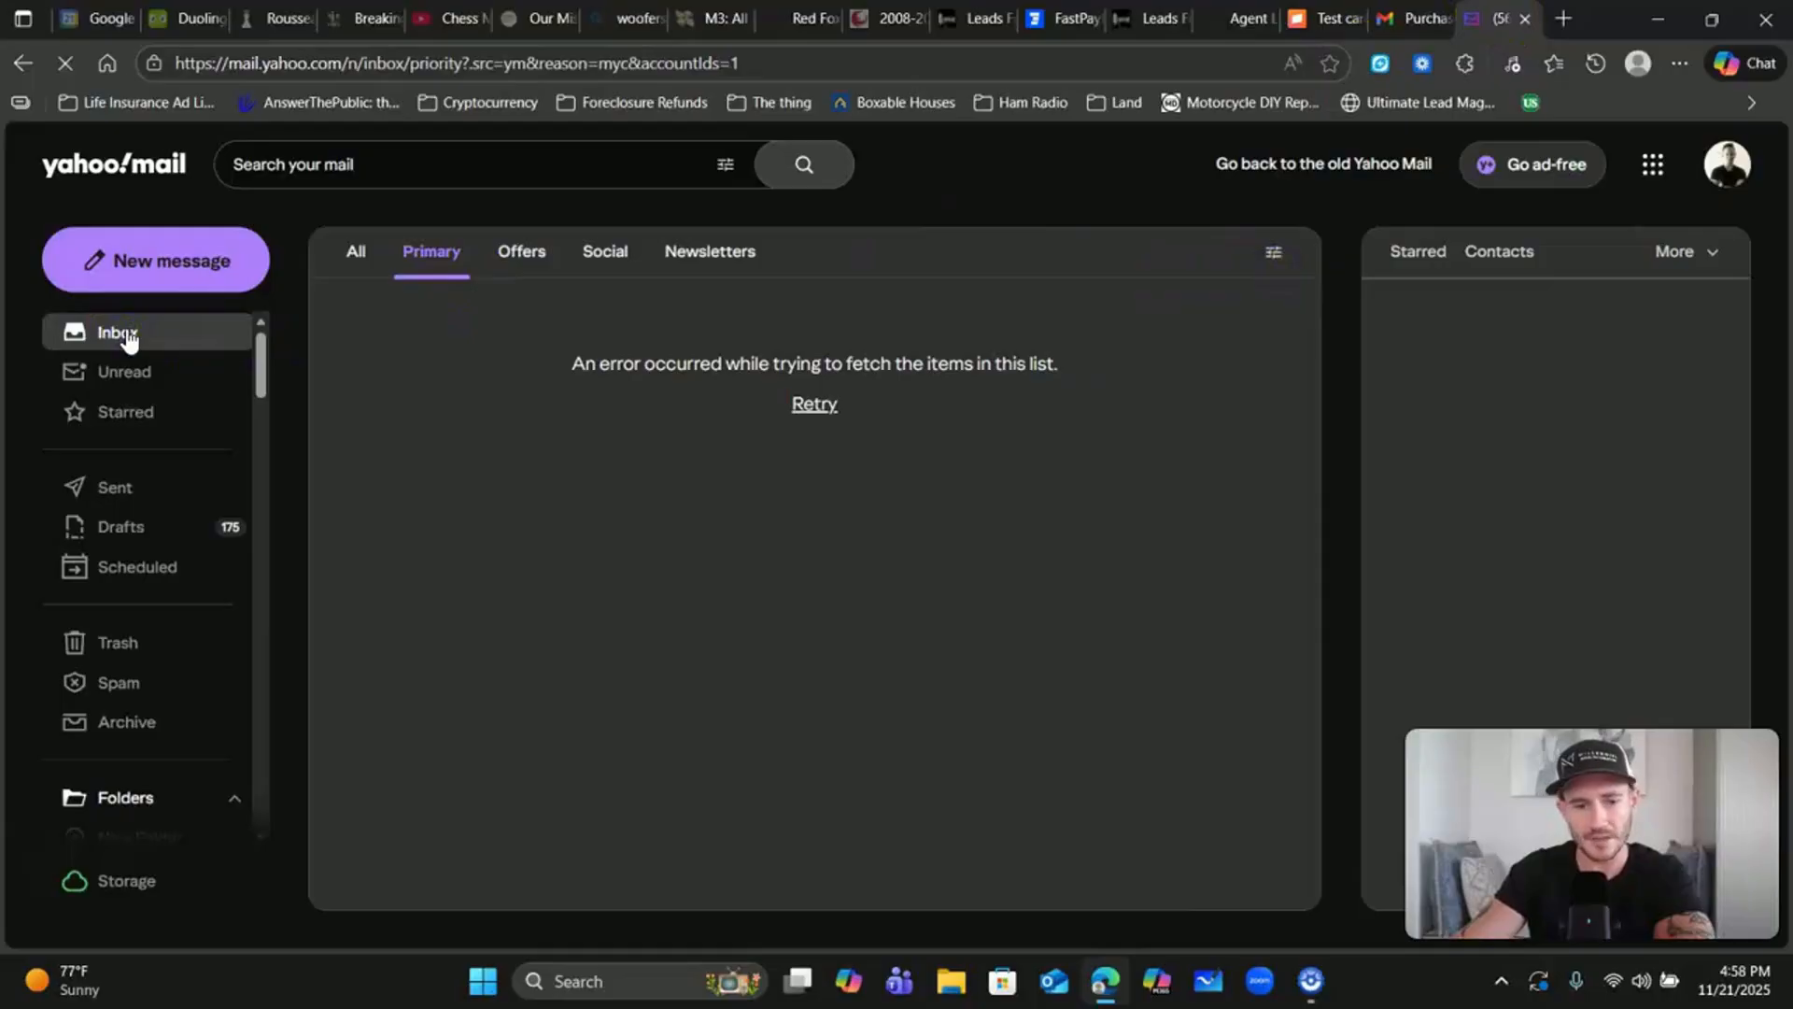
click(127, 335)
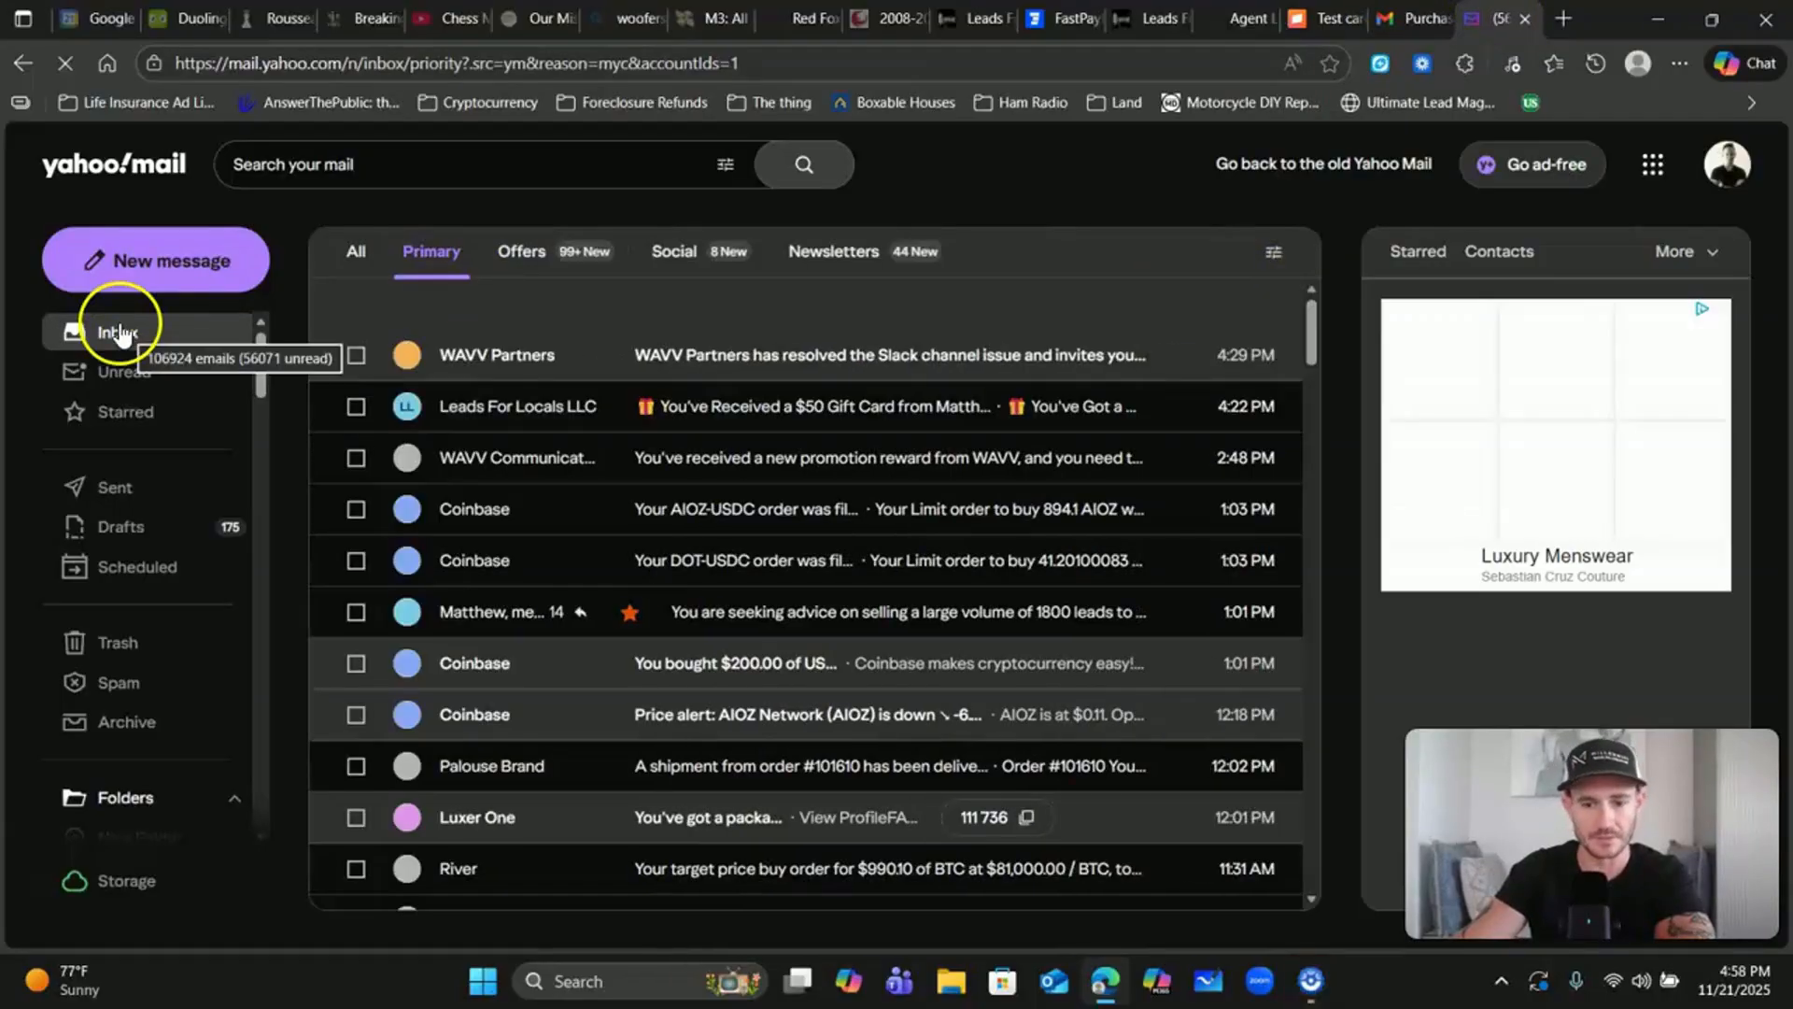
click(699, 418)
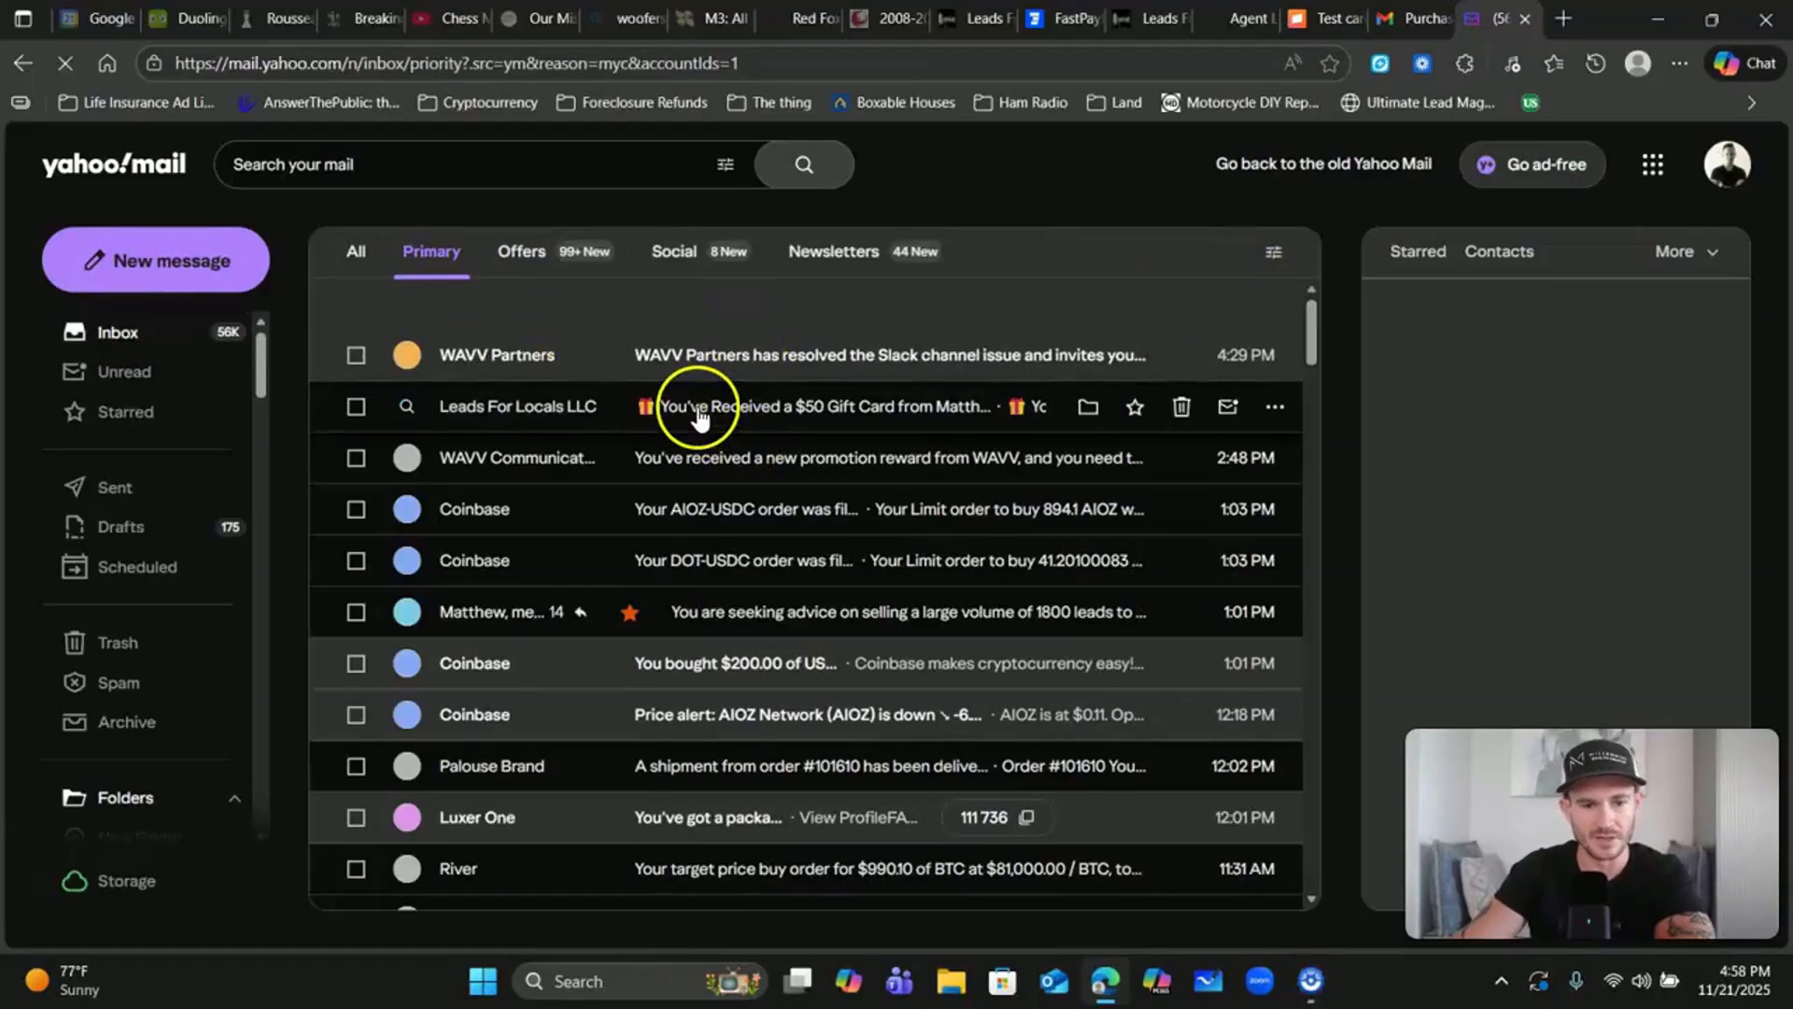
click(121, 332)
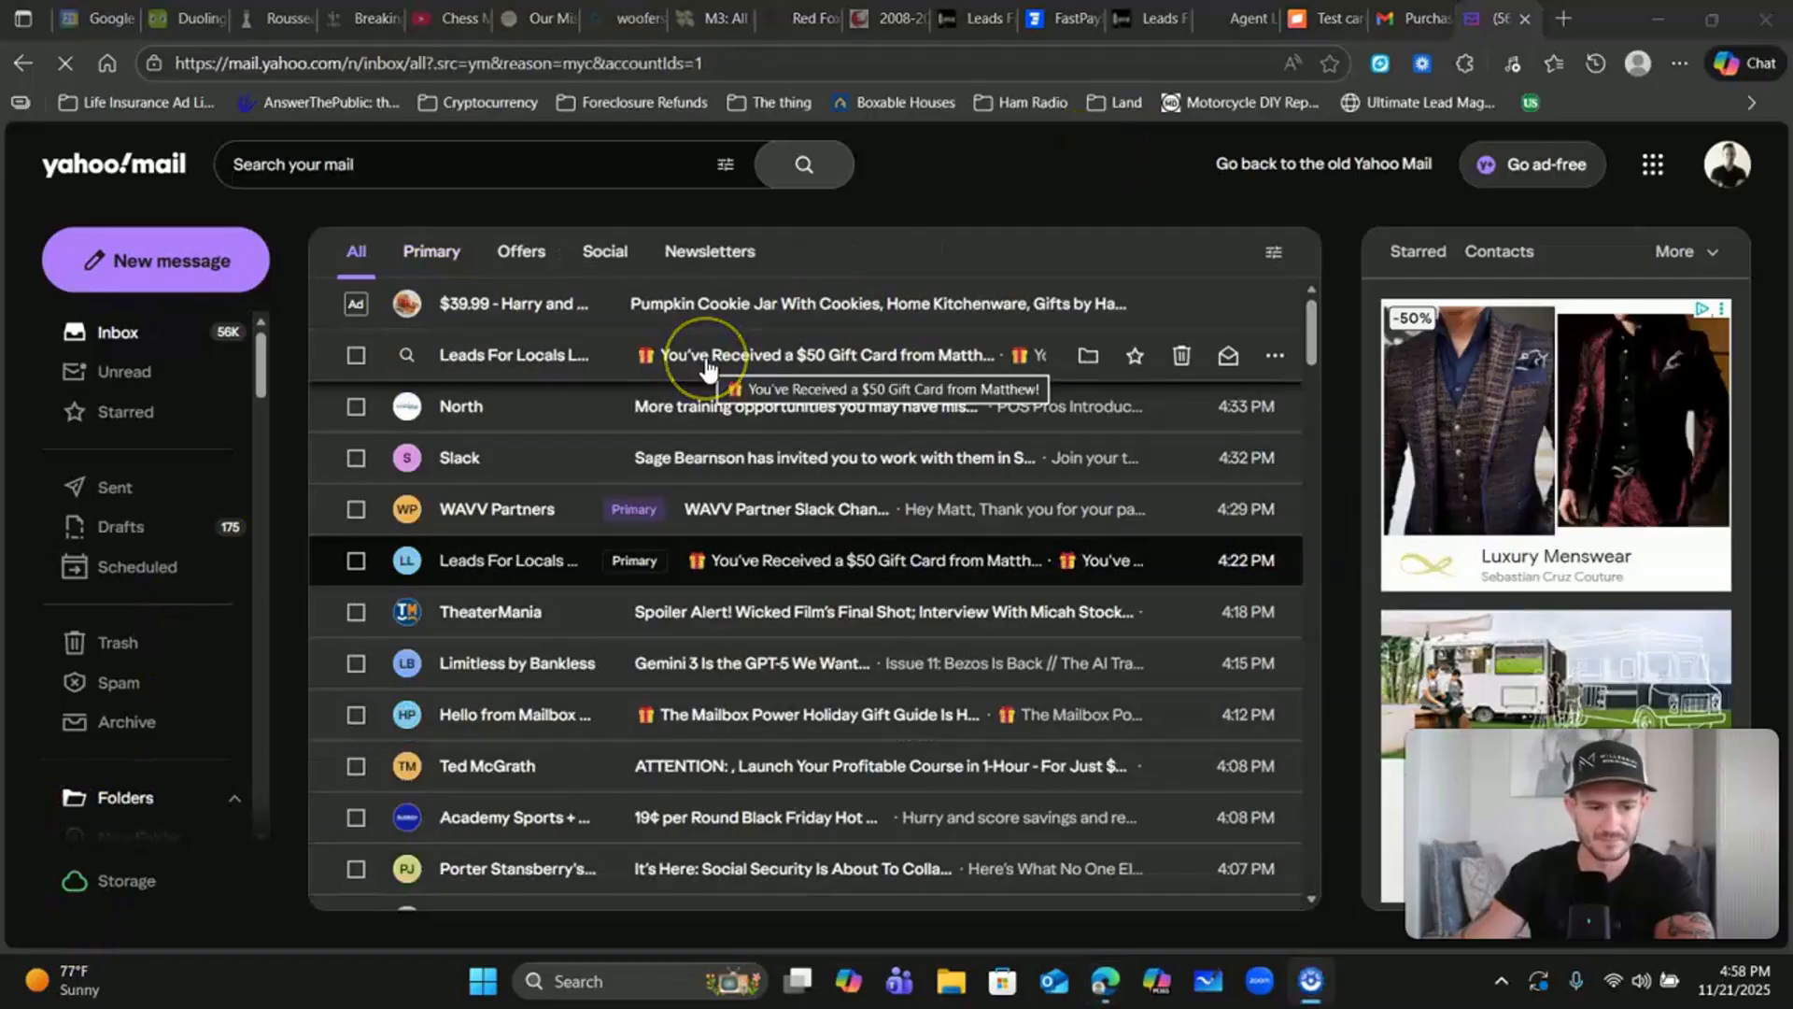
Step: Open the newest $50 gift card e-mail and examine its card design, code, QR code, message and redeem option
click(707, 365)
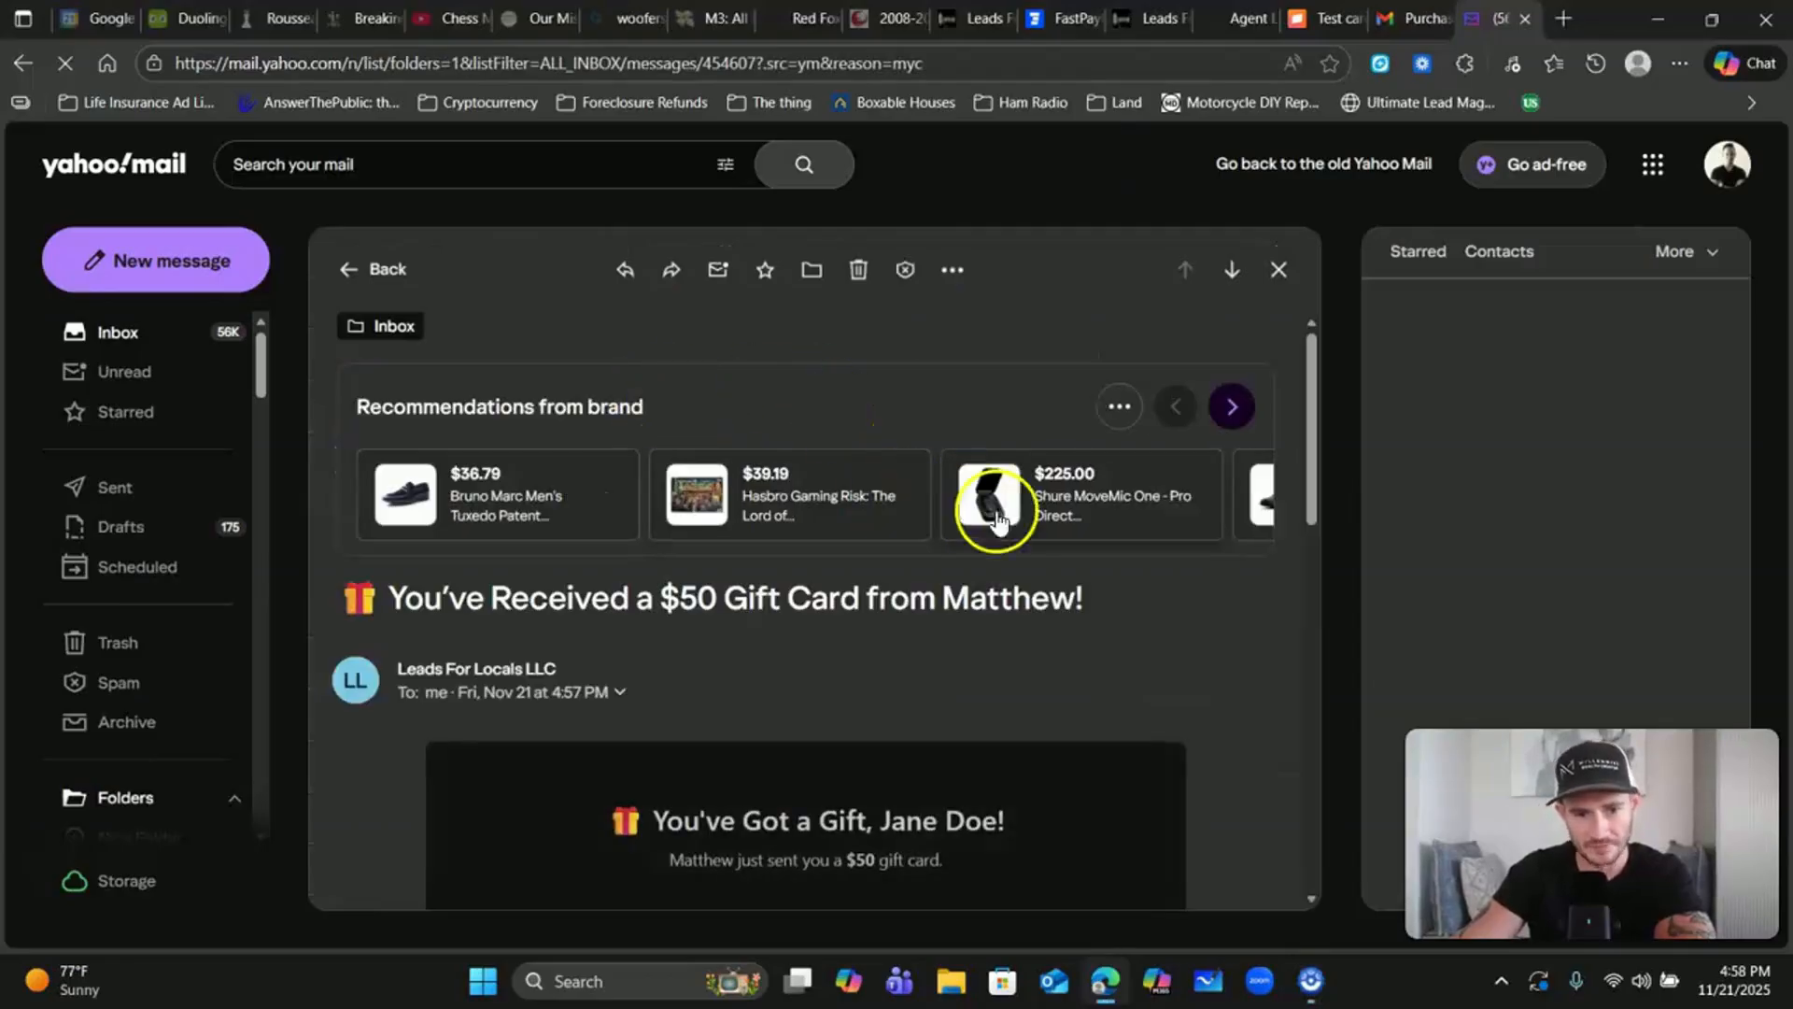
scroll(1117, 600, down, 6)
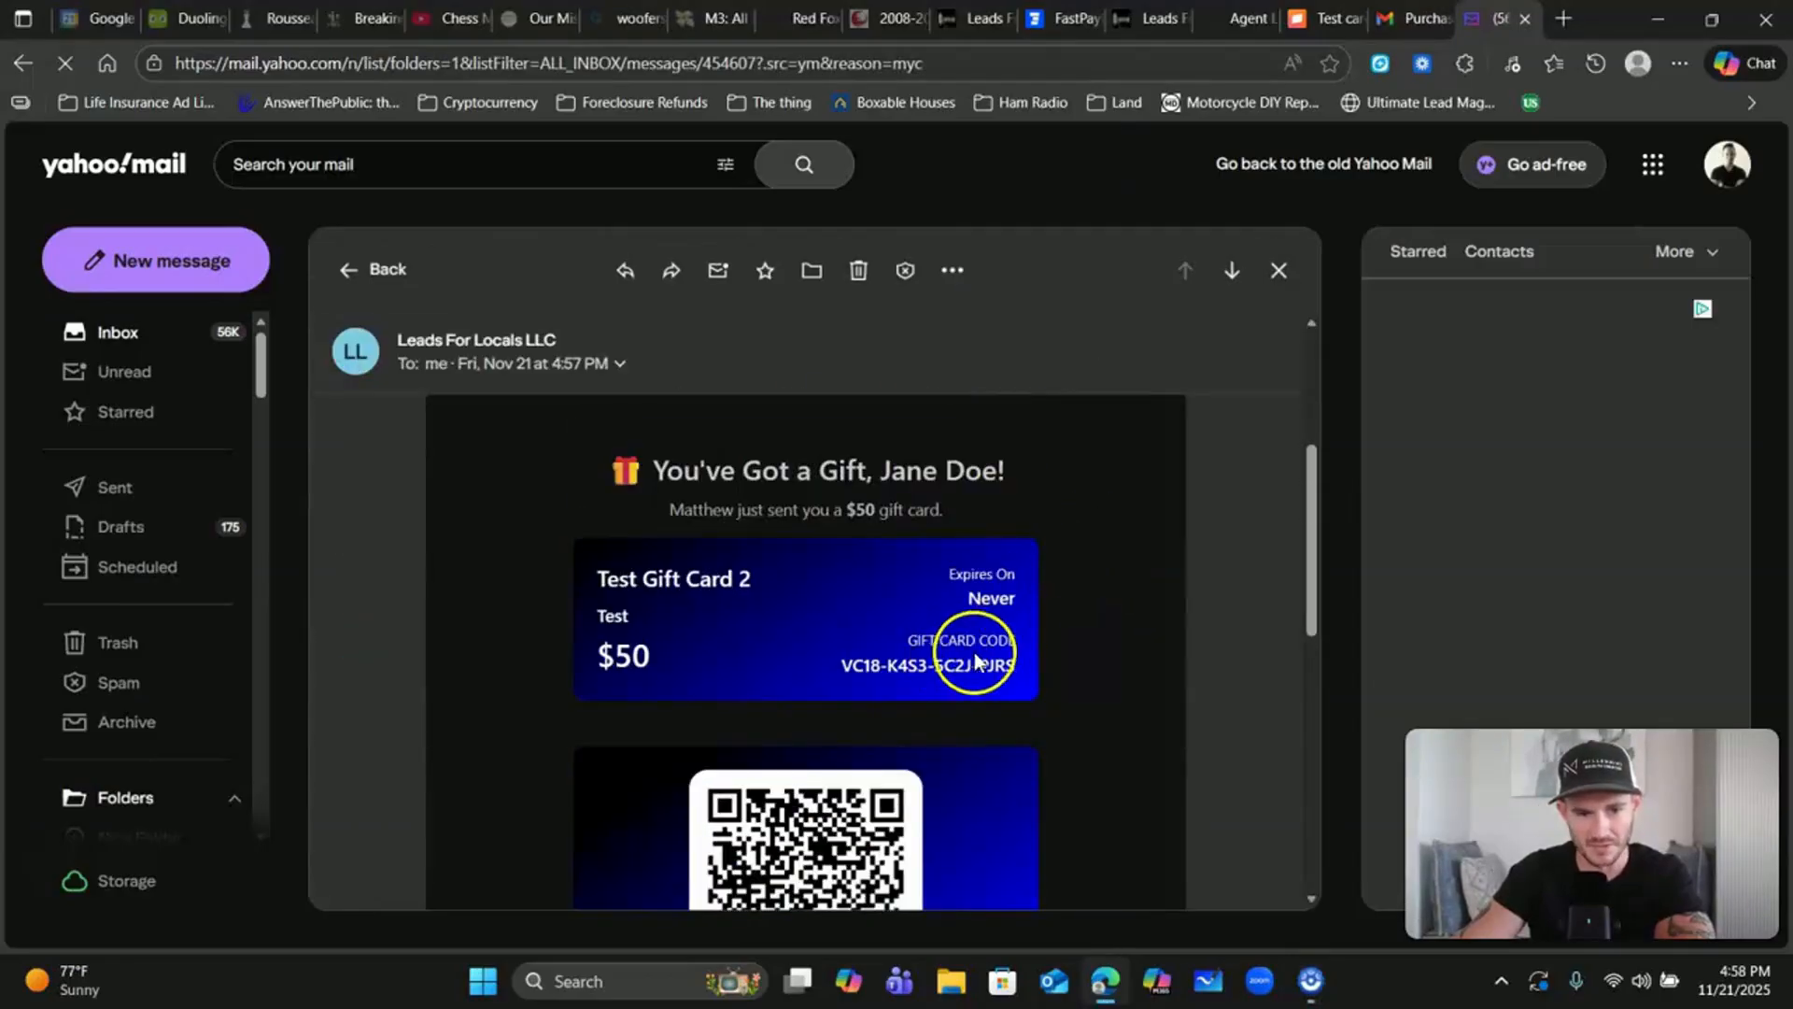
scroll(995, 616, down, 1)
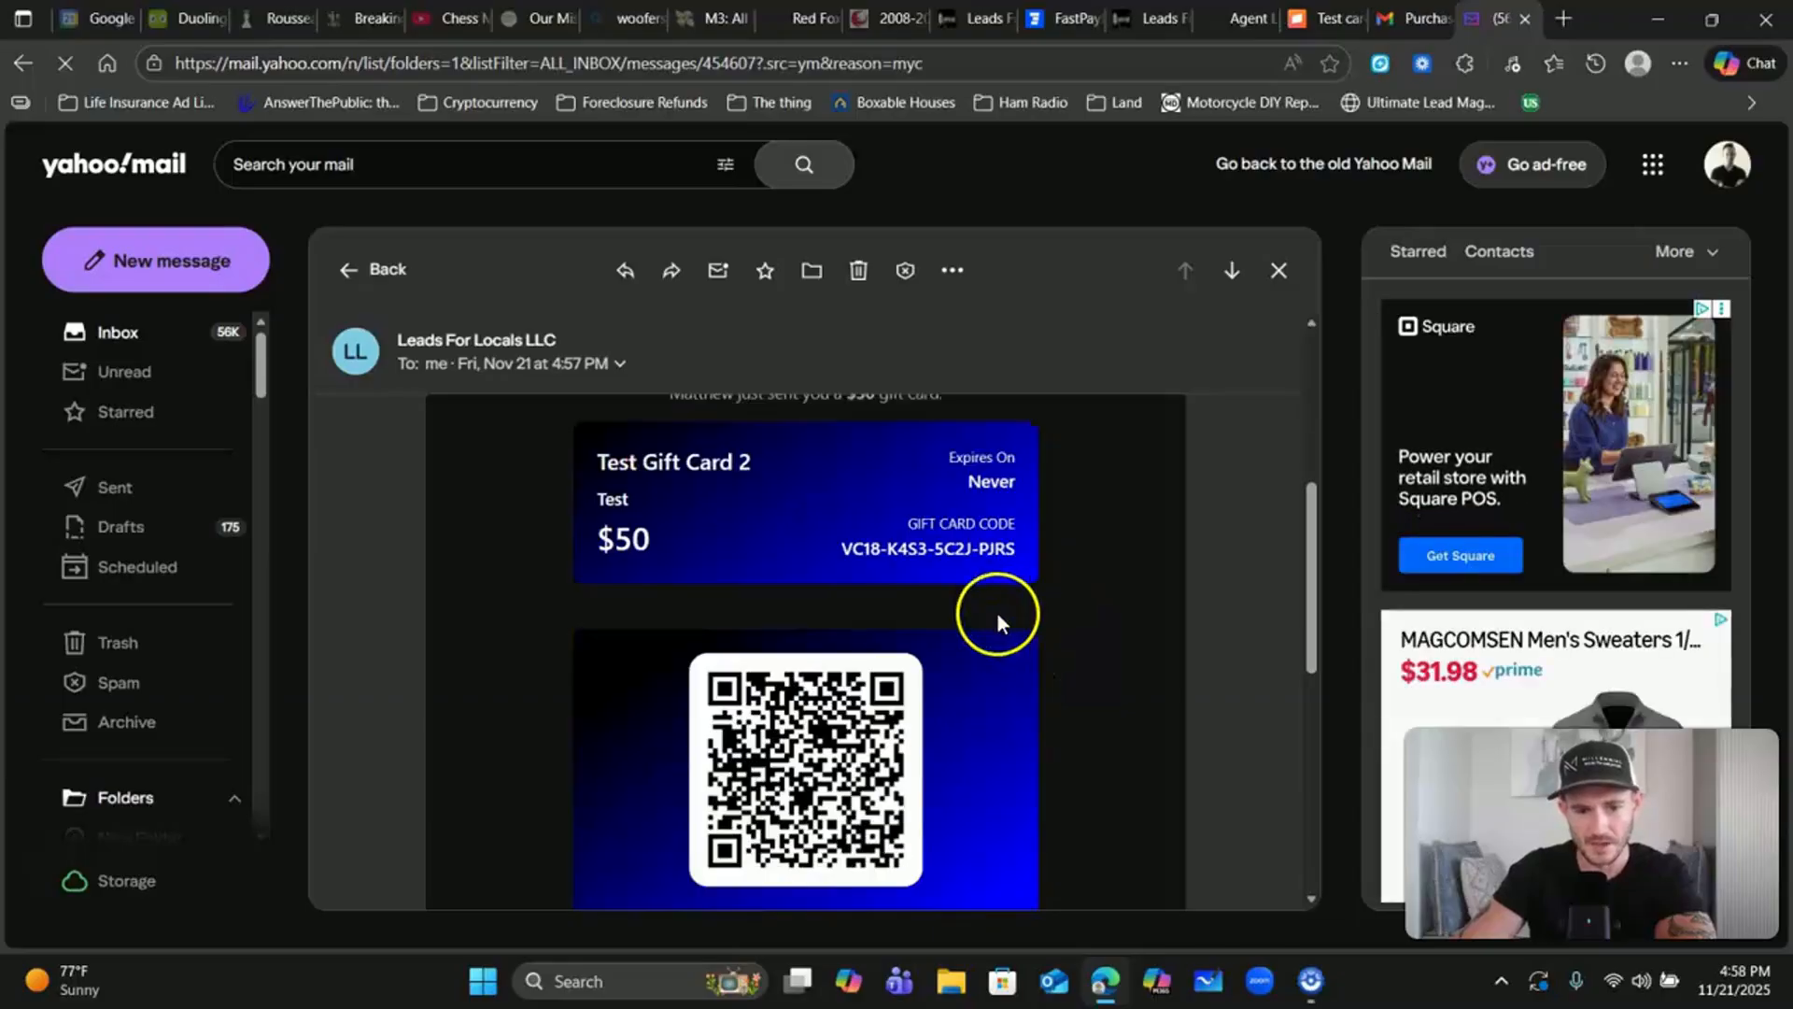
scroll(983, 562, down, 3)
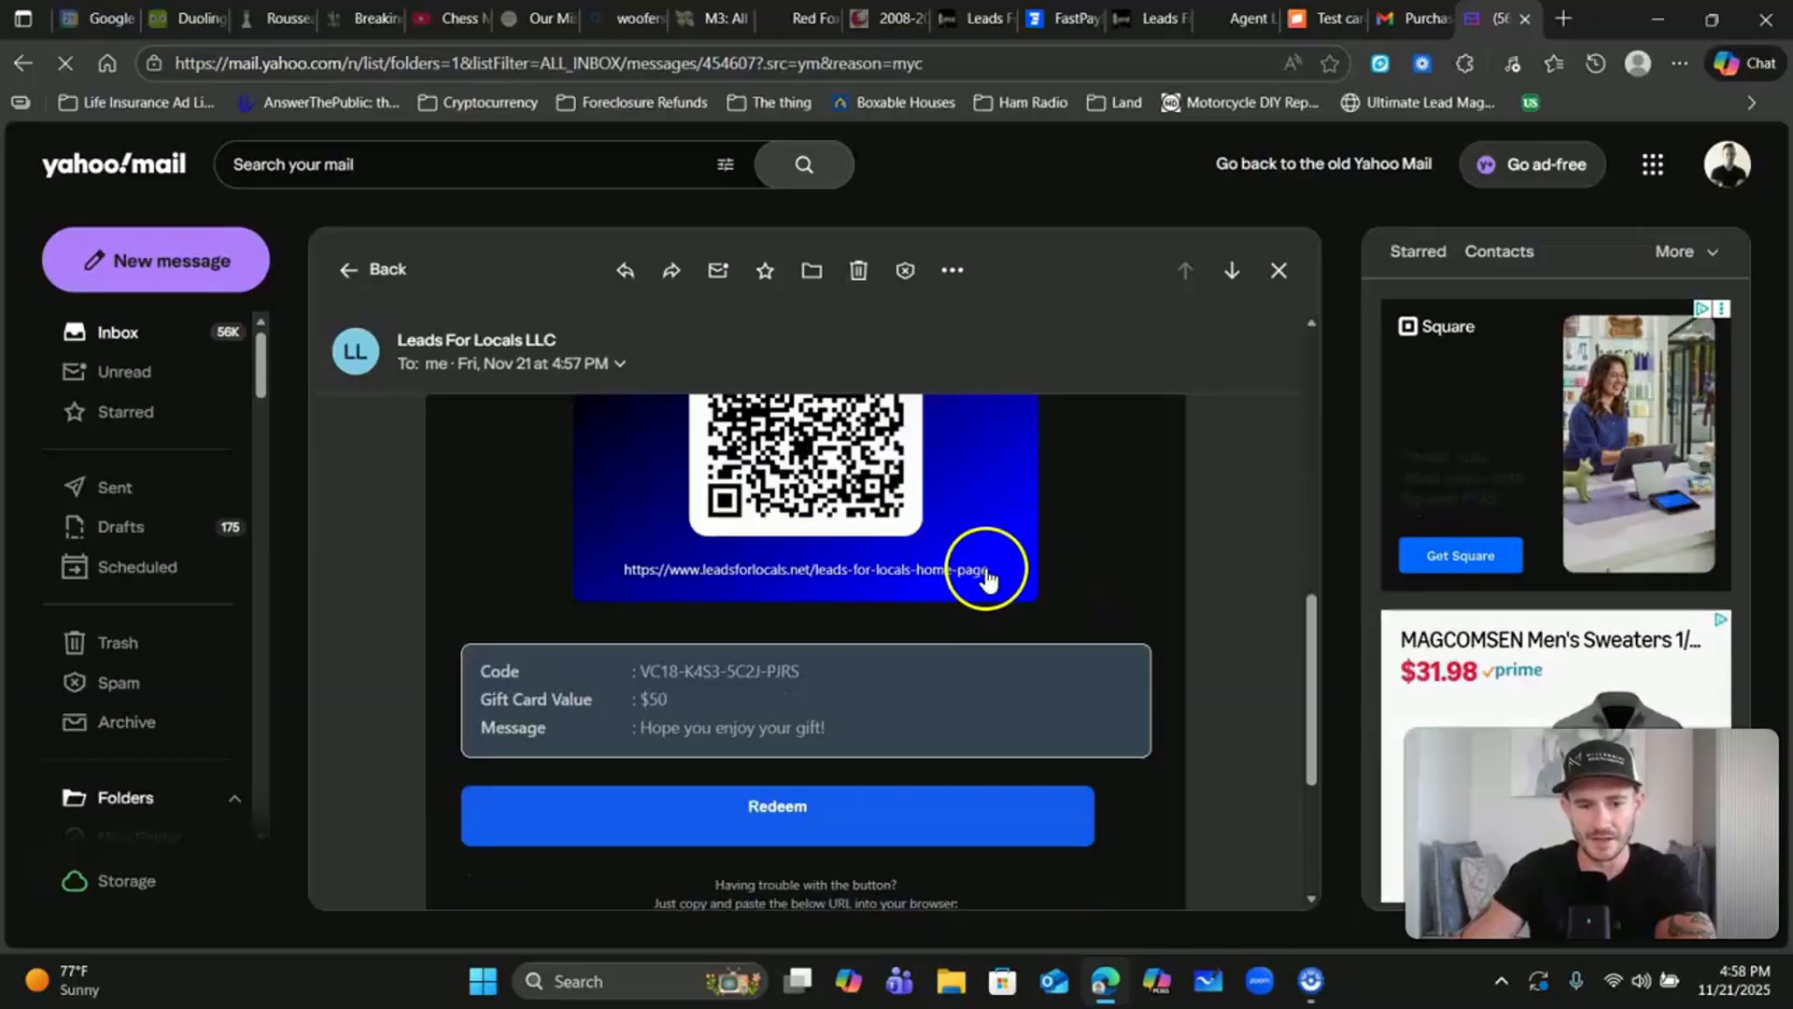
Step: Follow the website link in the gift card e-mail, dismiss the Facebook group popup, and look through the Services/Training page
mouse_move(982, 564)
mouse_down()
mouse_move(855, 571)
mouse_move(1059, 579)
mouse_move(972, 564)
mouse_up()
click(972, 564)
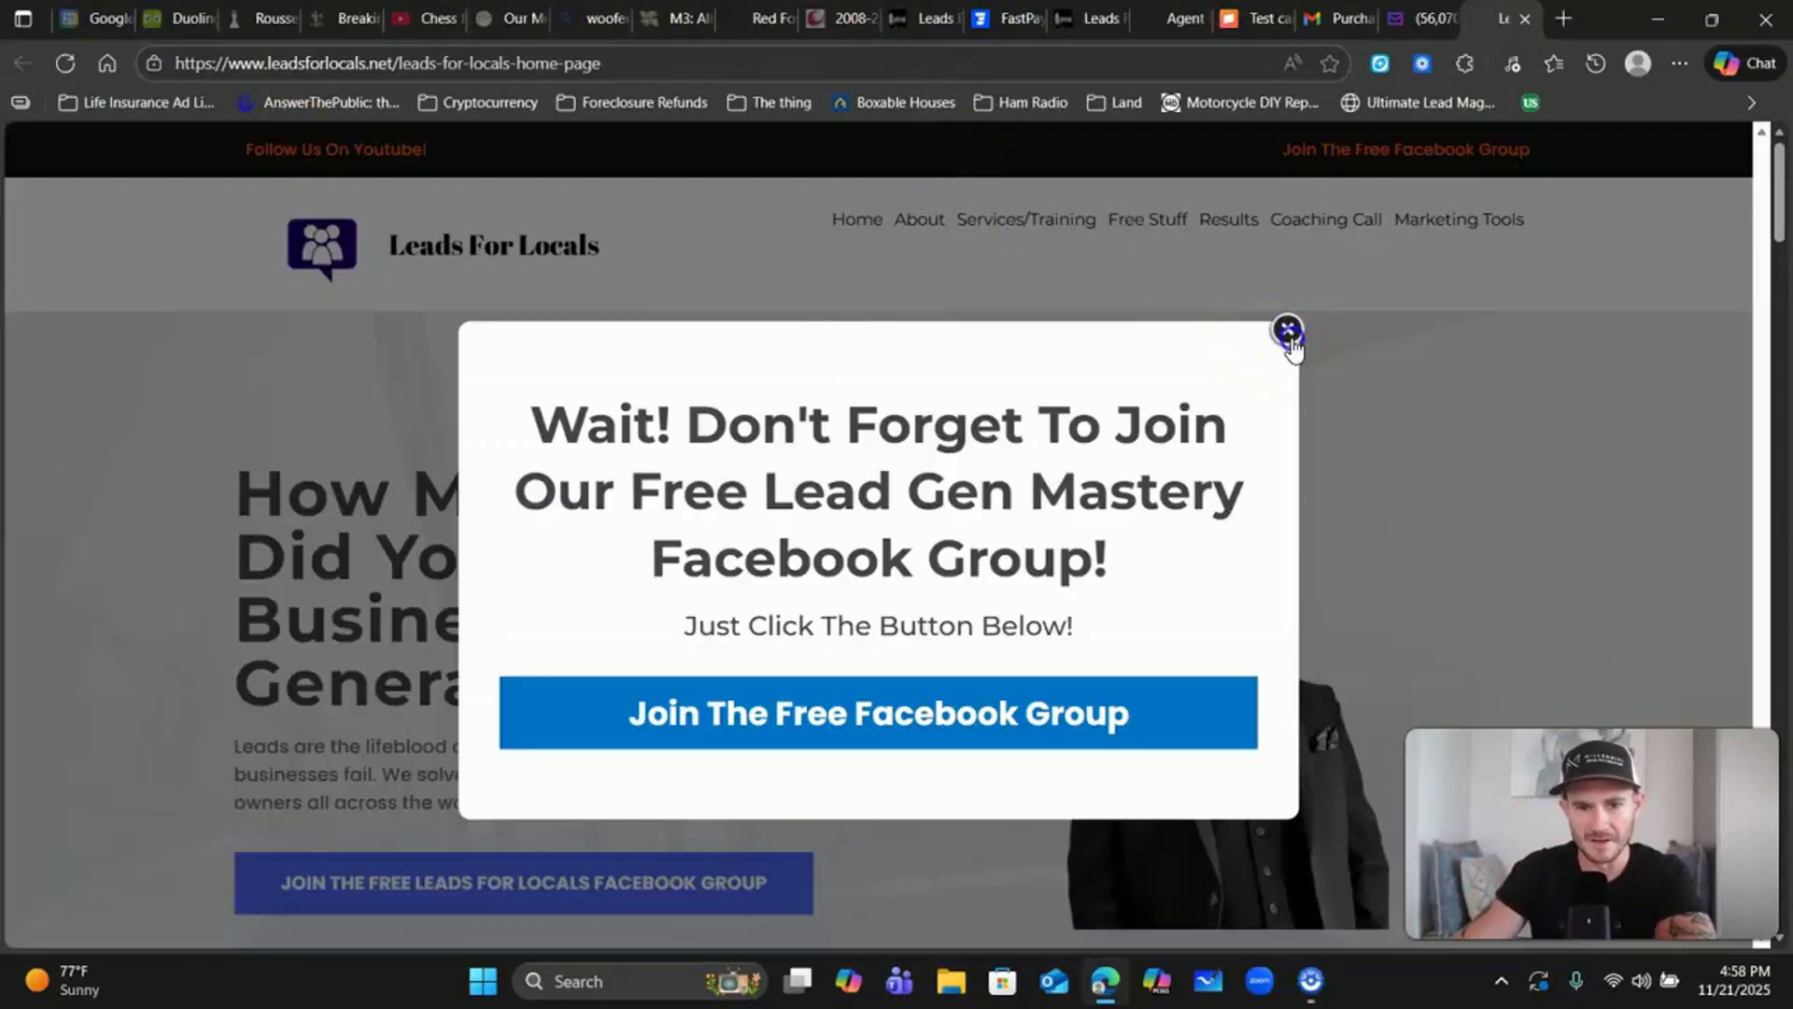
click(1288, 330)
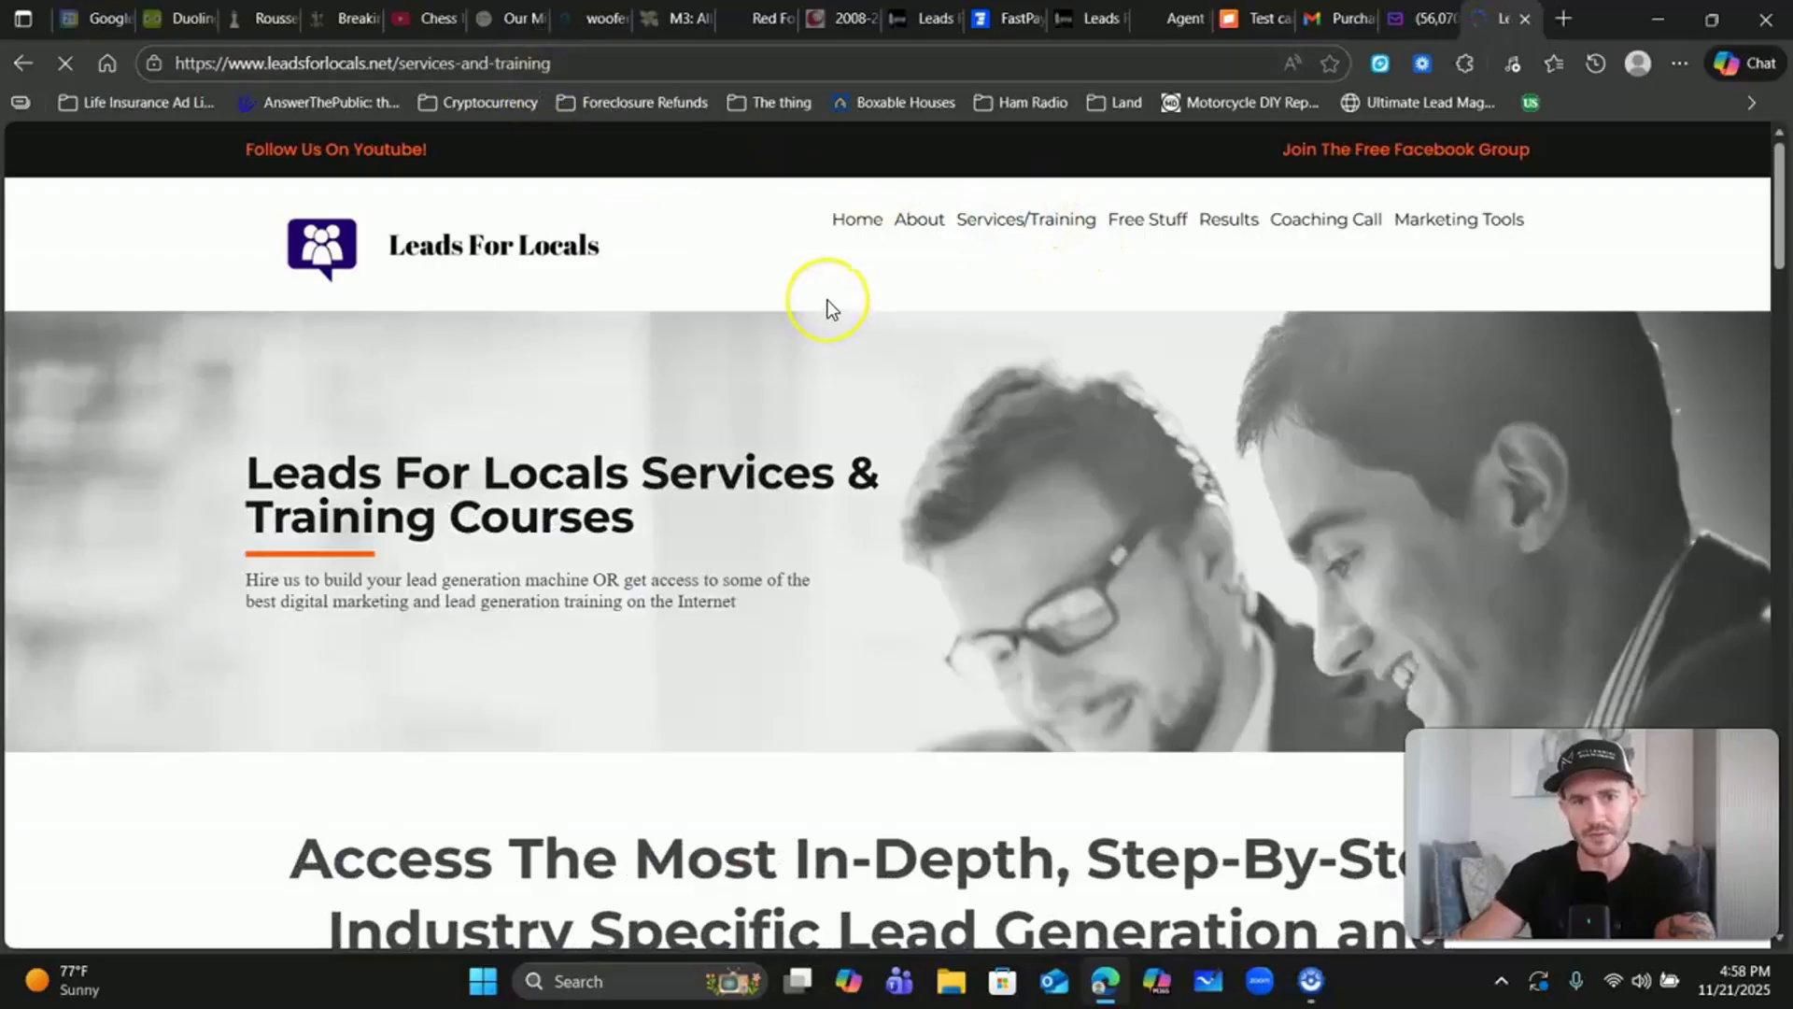
scroll(874, 364, down, 8)
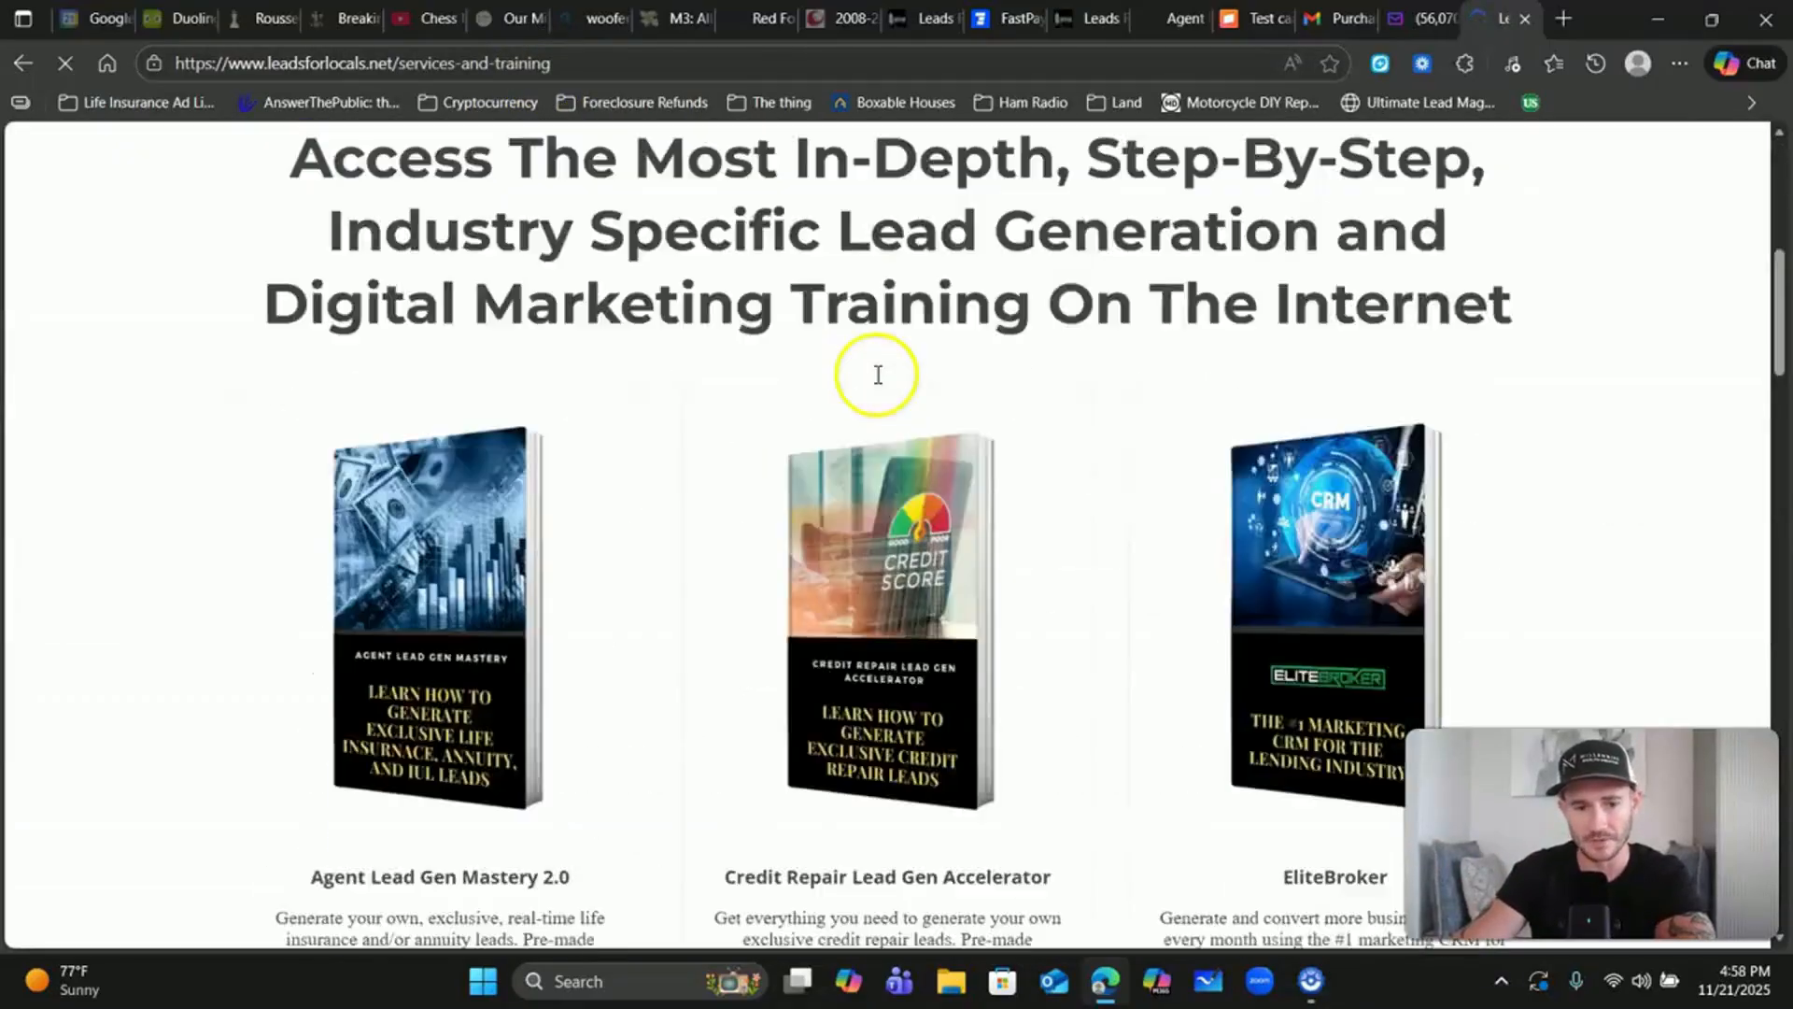
scroll(868, 284, up, 8)
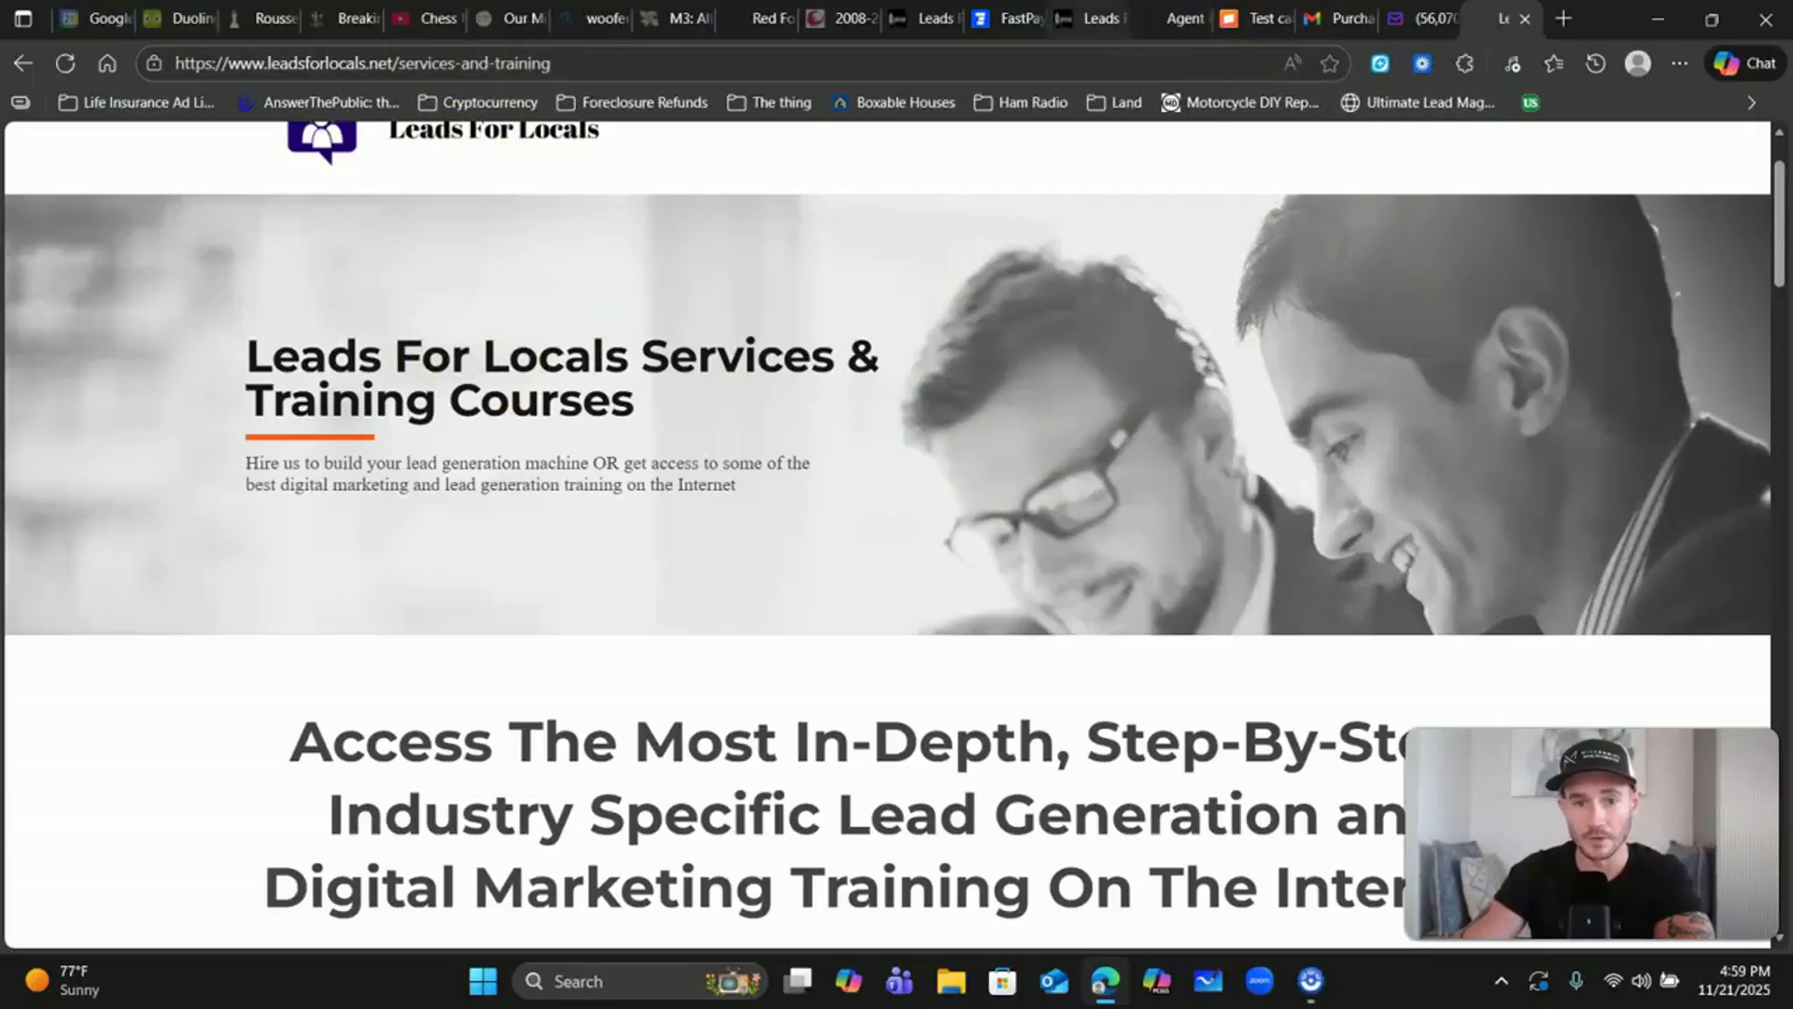
Step: Switch to the Agent Lead Gen Mastery 3.0 sales page and open the order form for the $797 offer
scroll(1066, 547, down, 6)
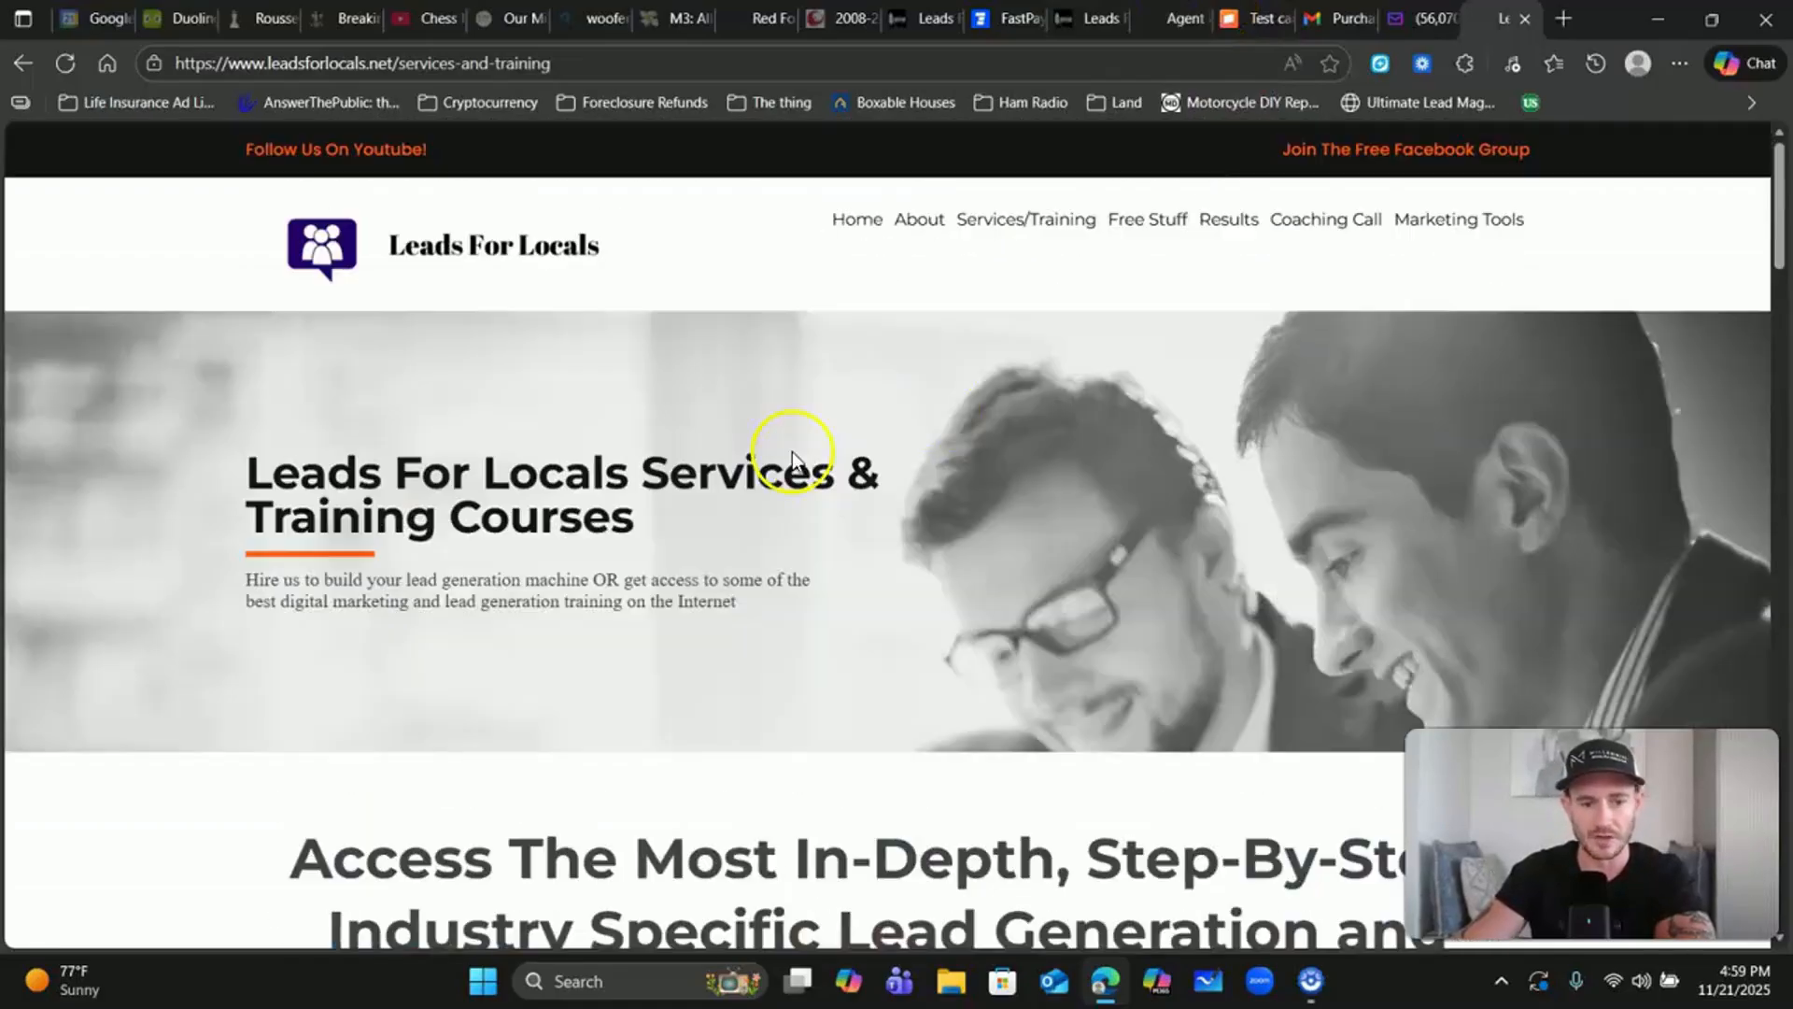
scroll(788, 451, up, 7)
click(1091, 19)
click(1172, 18)
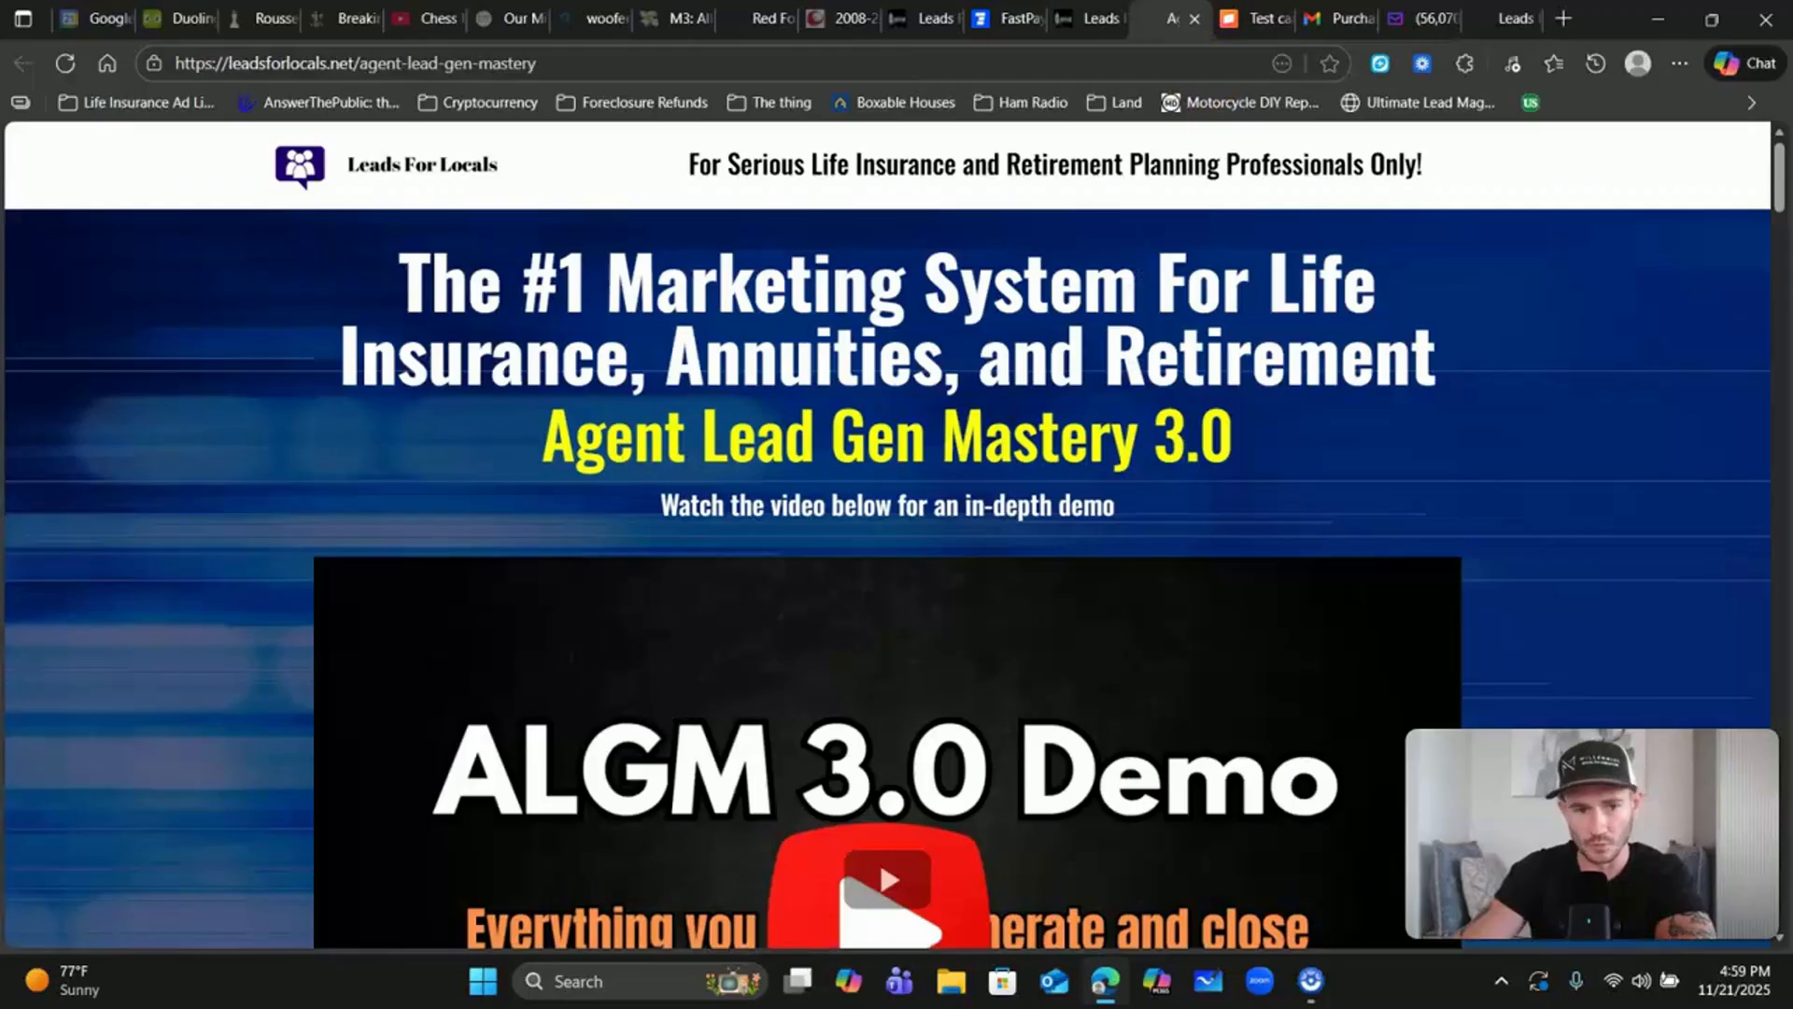
scroll(1500, 394, down, 8)
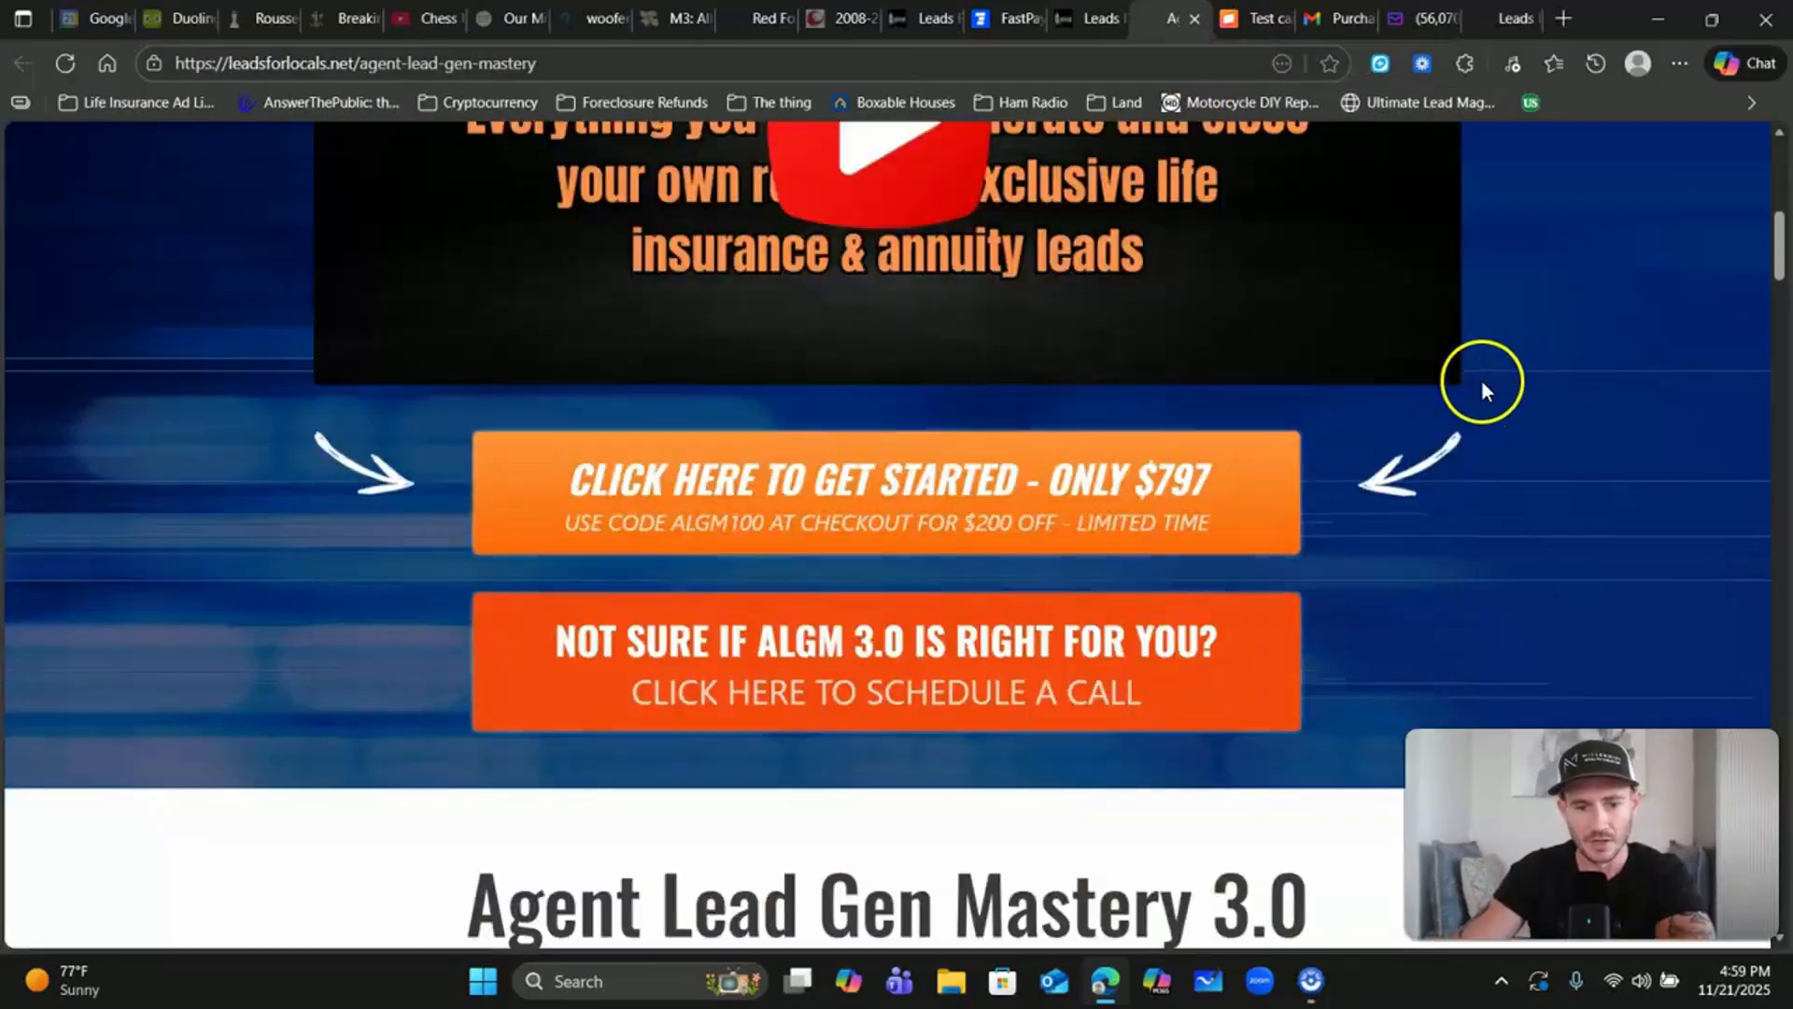
click(1107, 493)
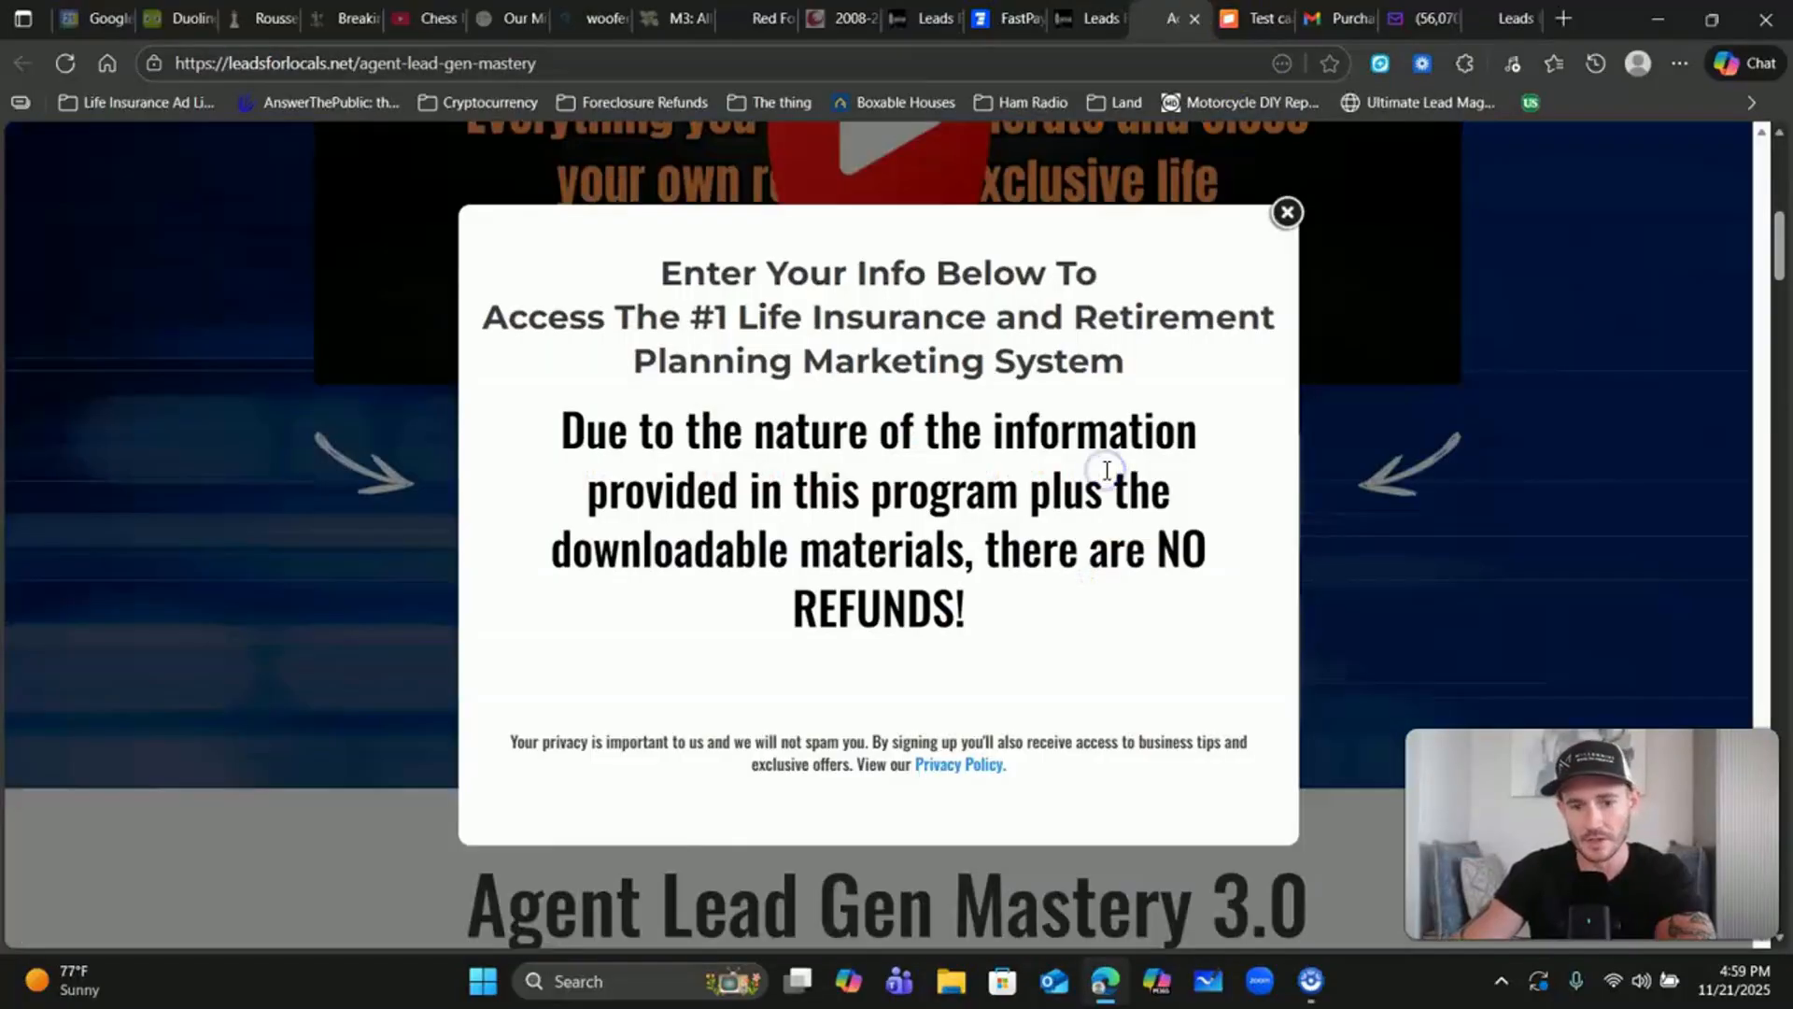
Step: Fill in the order form's contact and address fields from the saved personal details and submit the account details
click(585, 525)
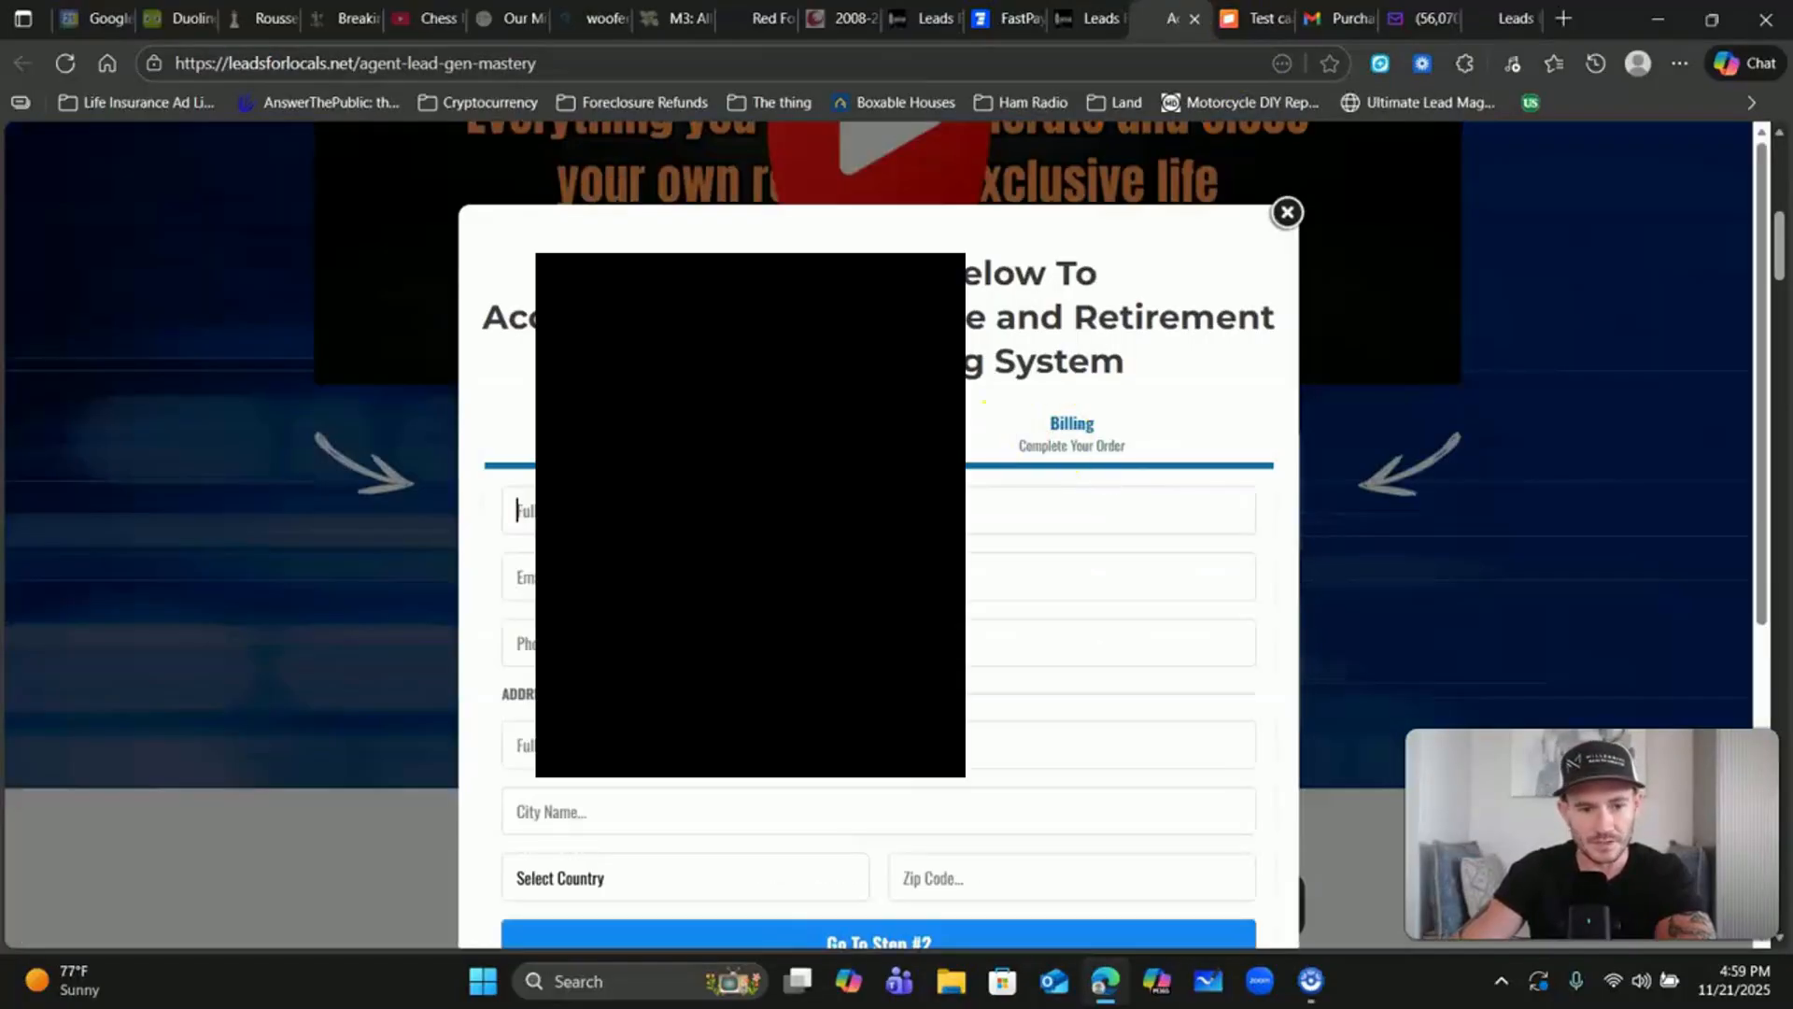
click(653, 584)
scroll(653, 583, down, 1)
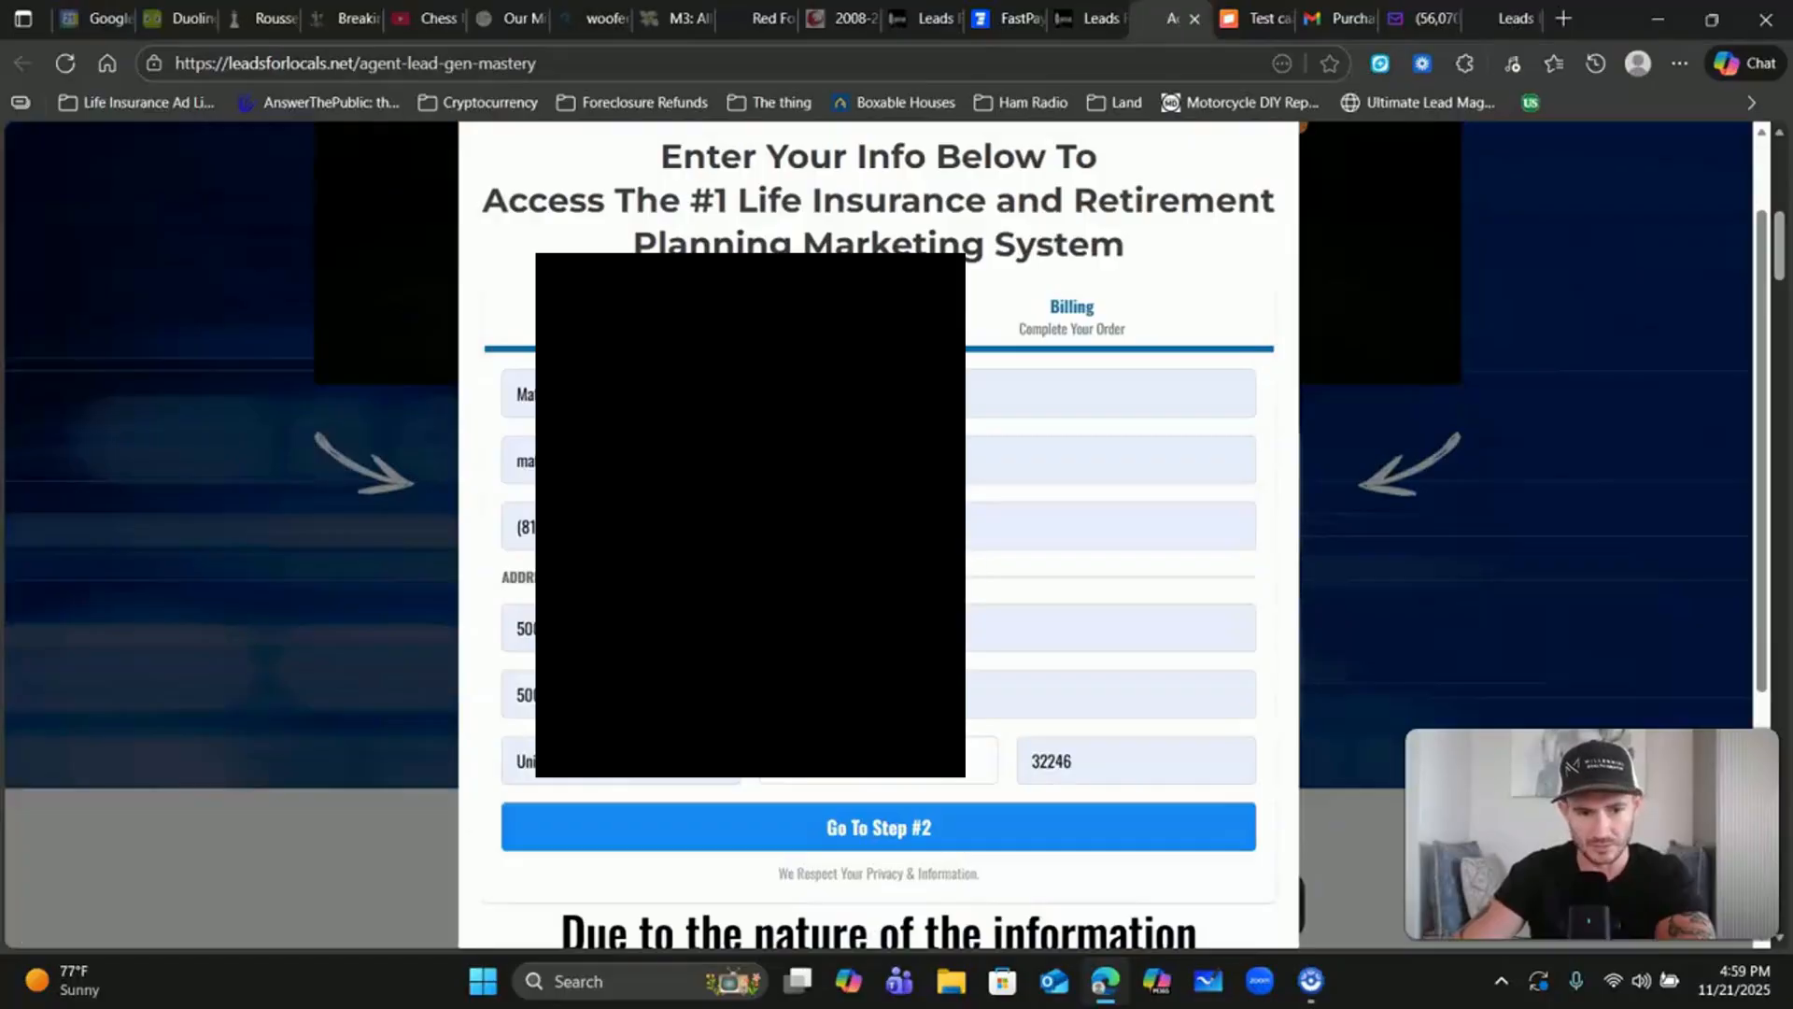
click(892, 810)
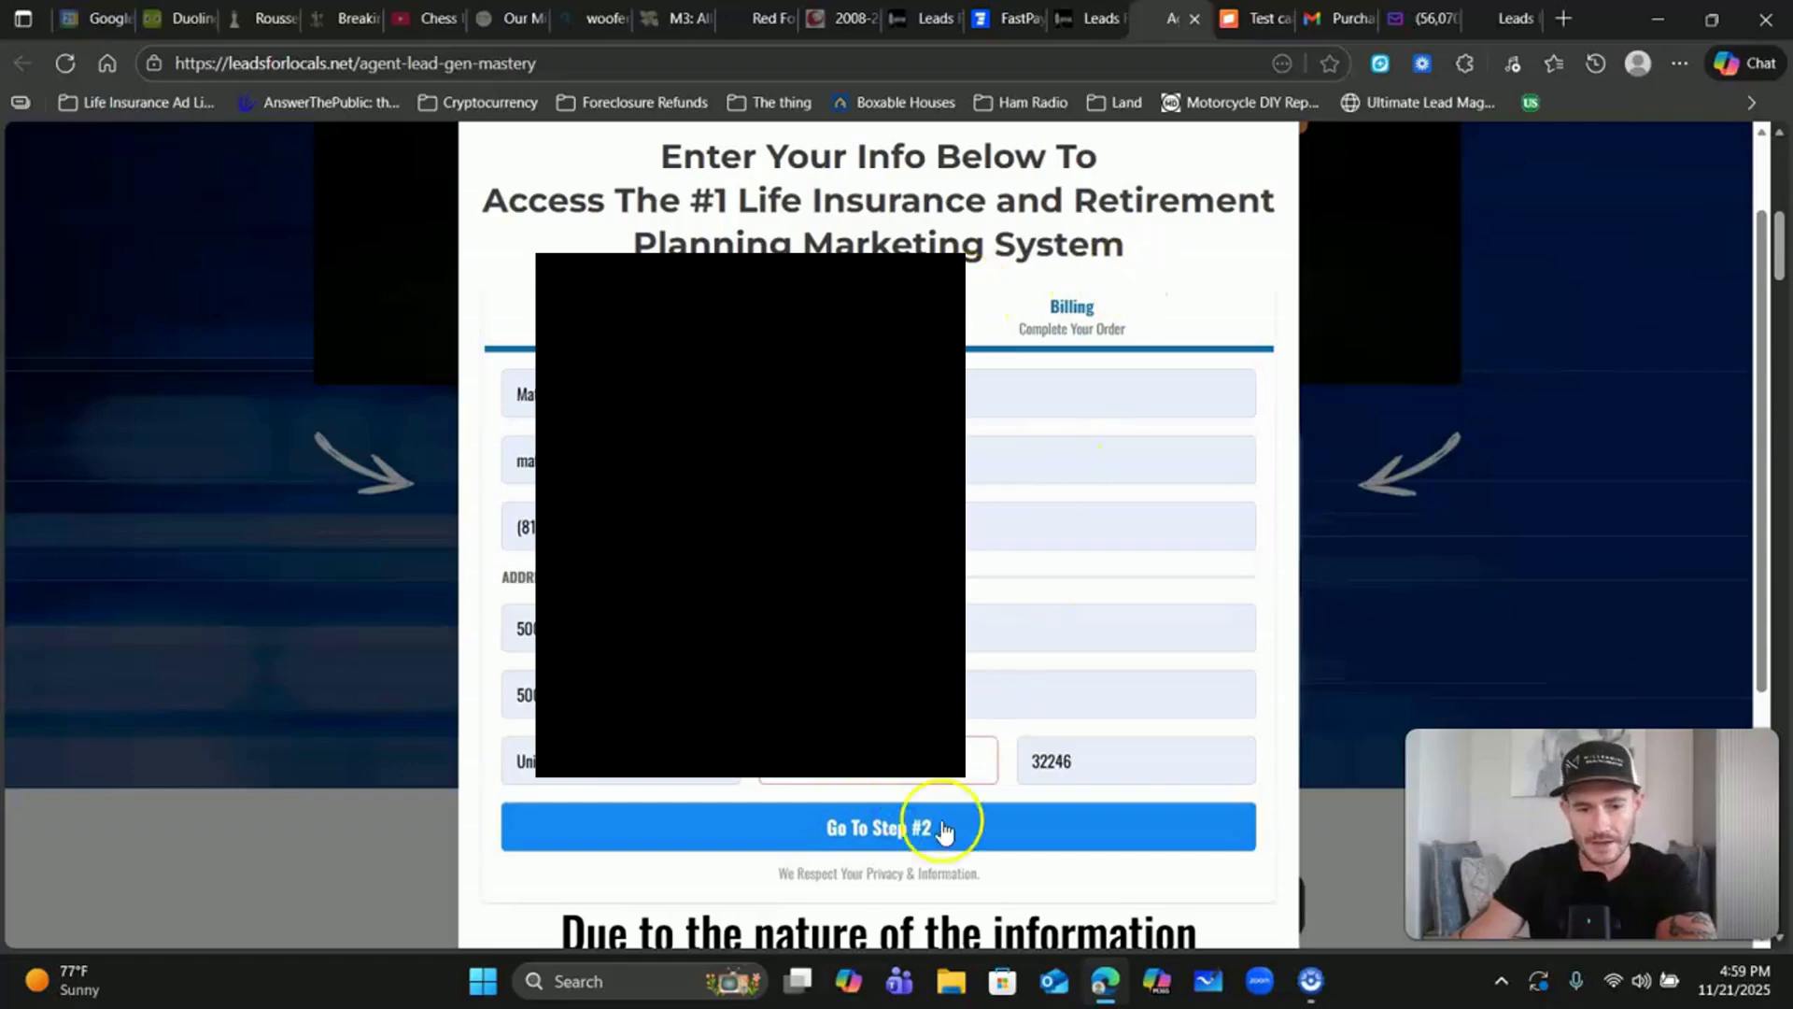
Step: Select the missing state in the address section and continue to the billing step
scroll(878, 532, down, 1)
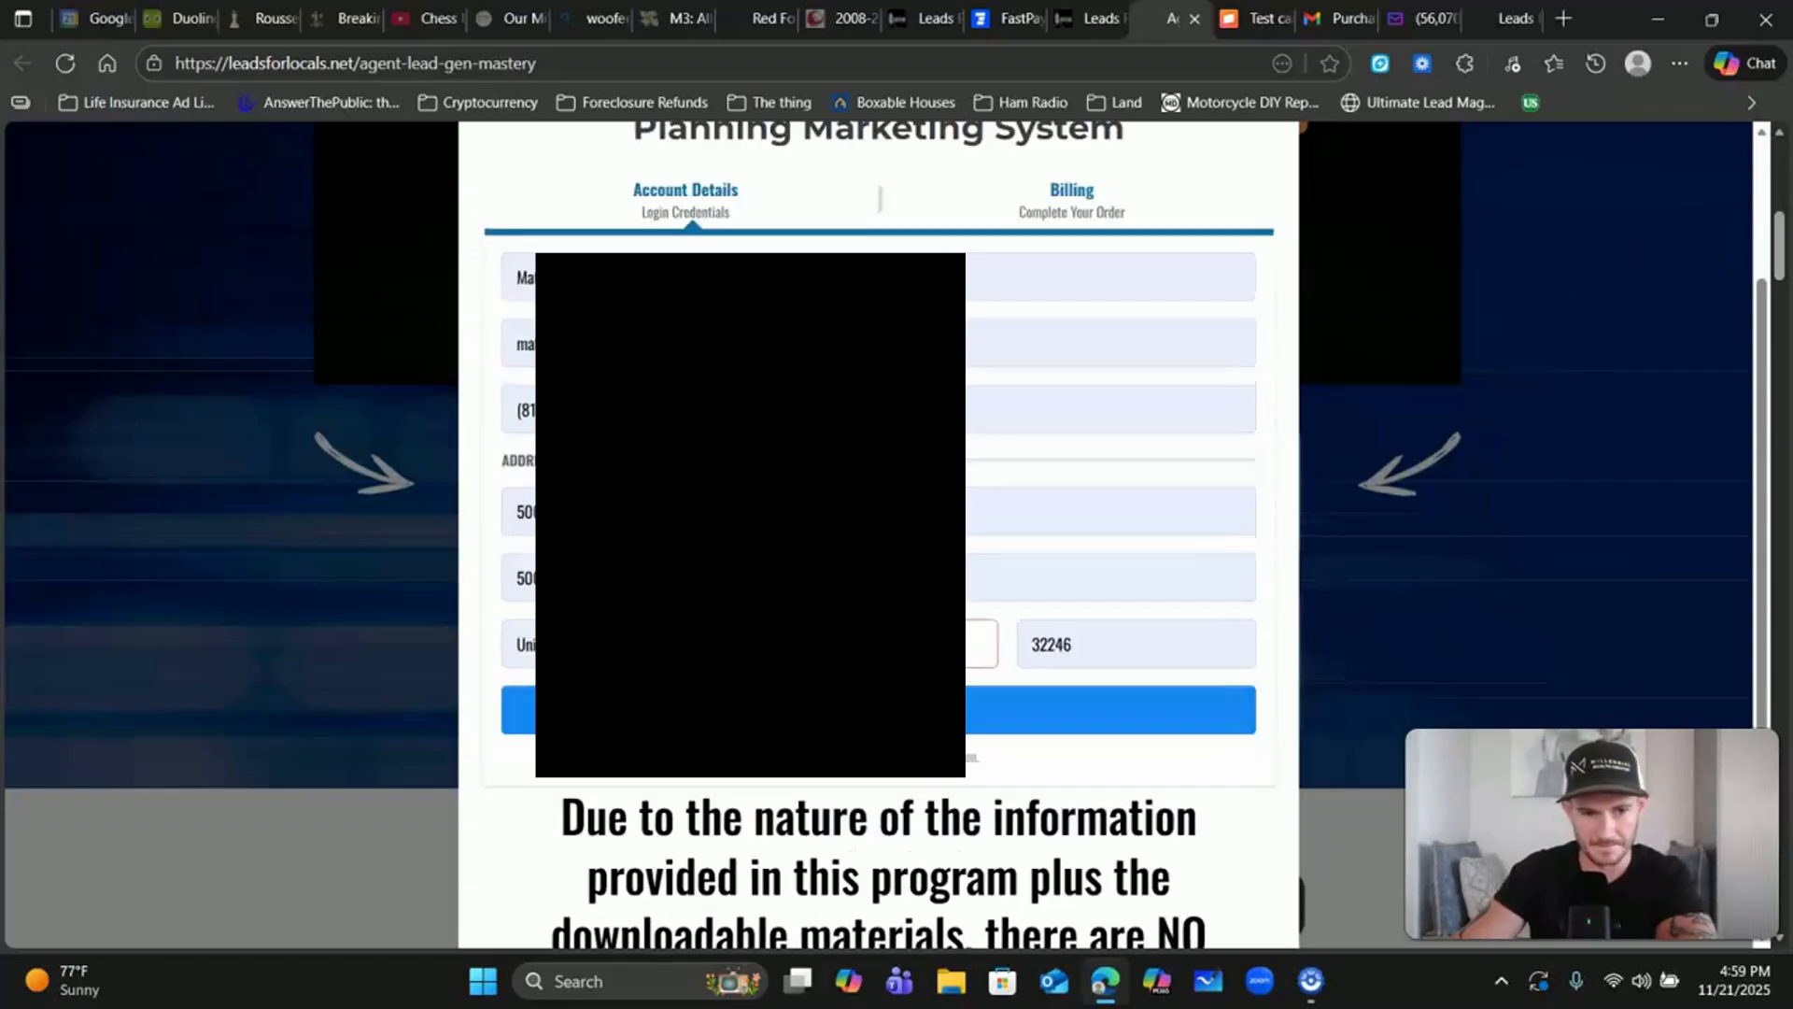
scroll(1129, 608, down, 2)
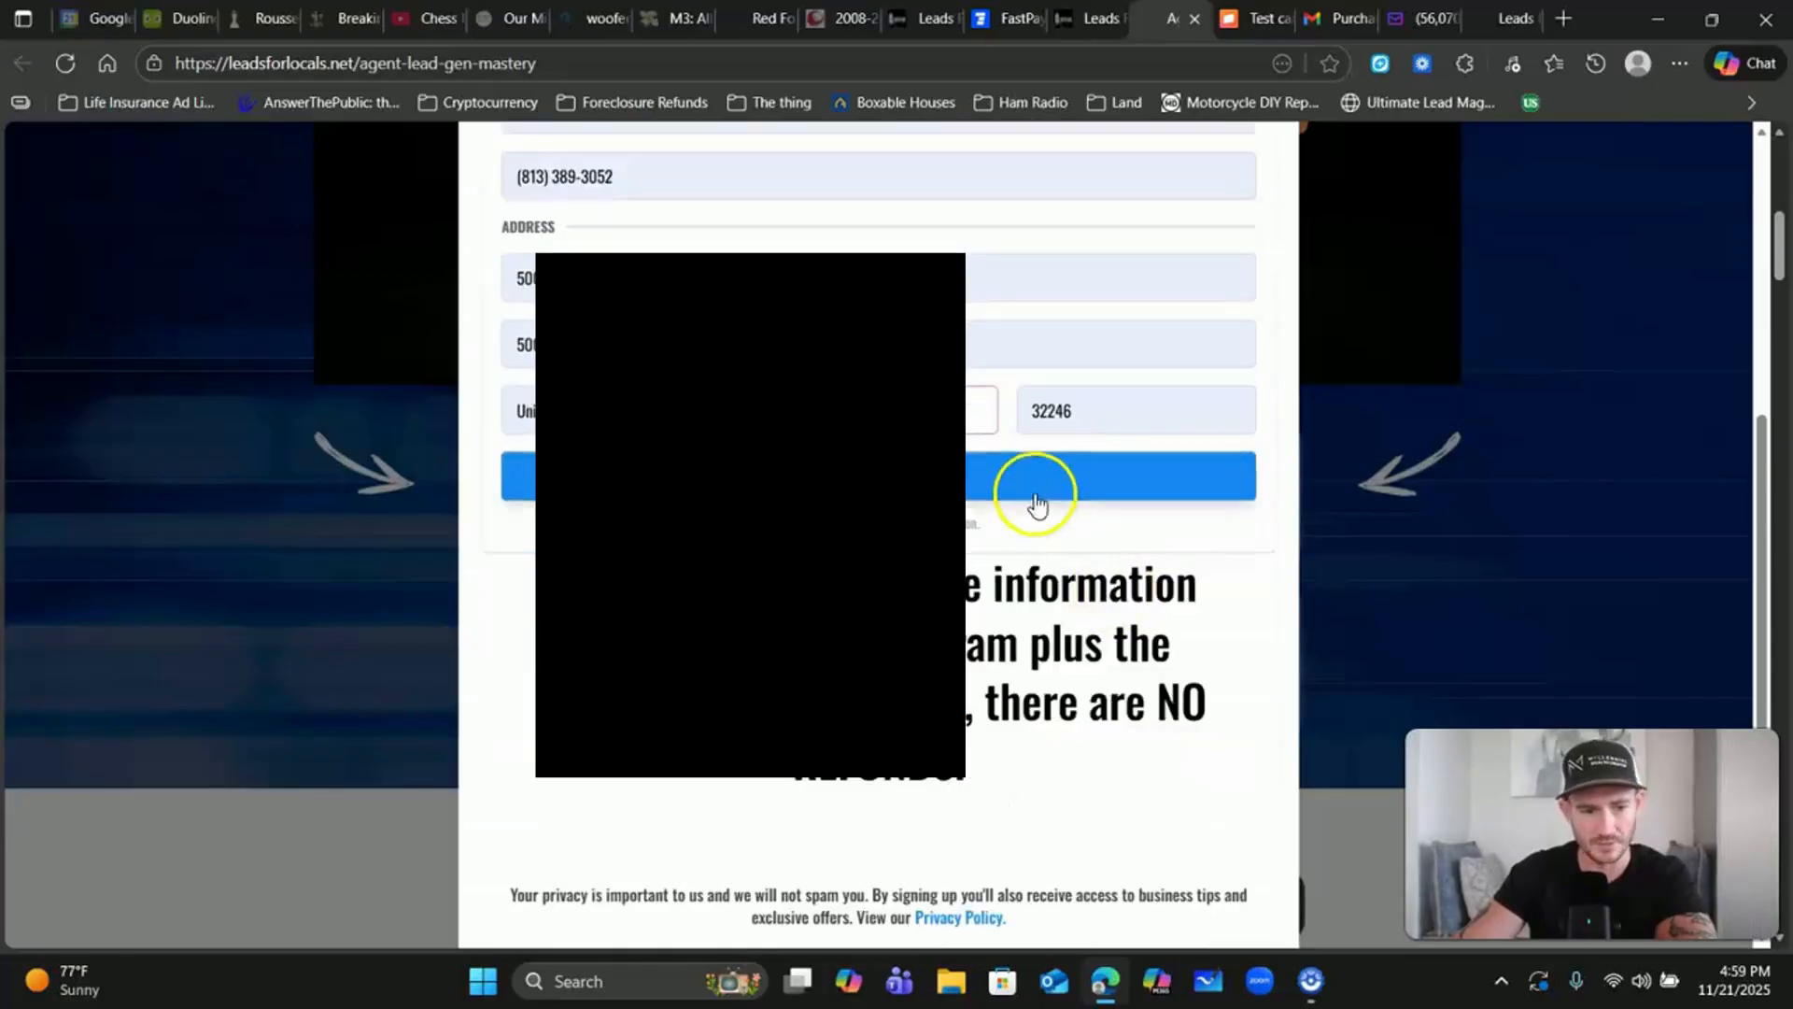
scroll(1033, 488, up, 2)
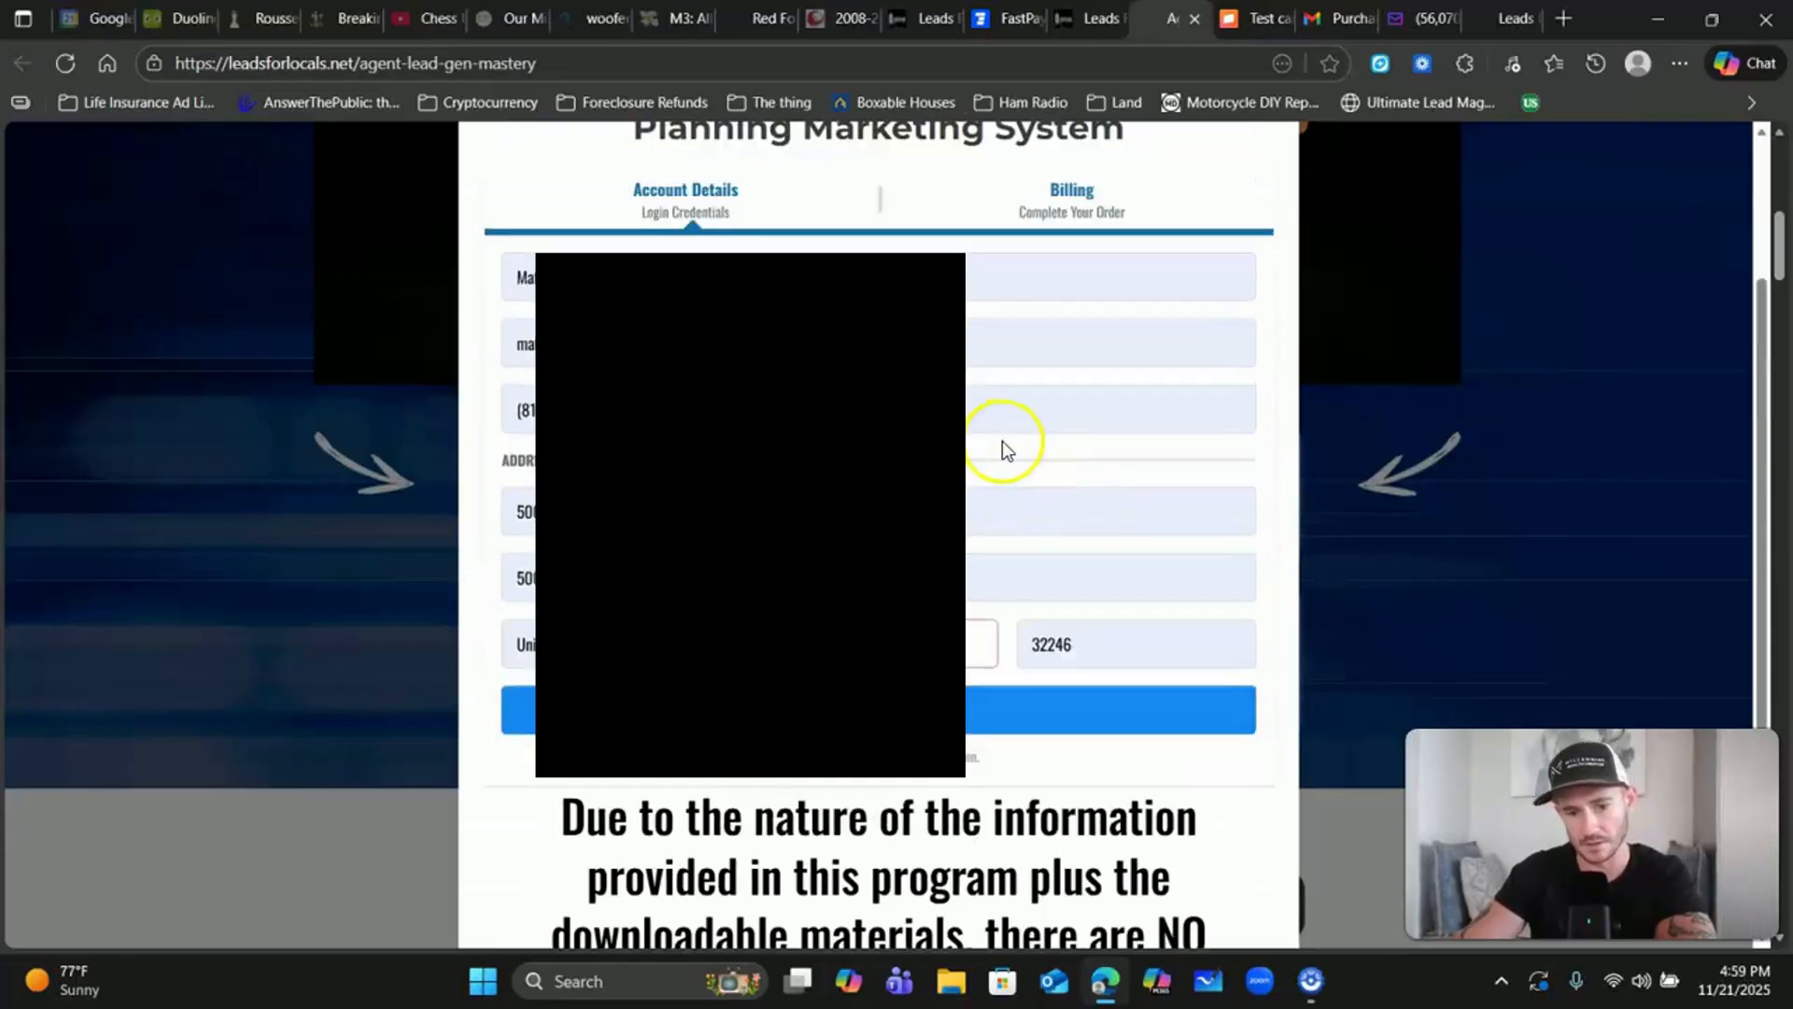
click(887, 643)
scroll(878, 467, down, 1)
click(855, 295)
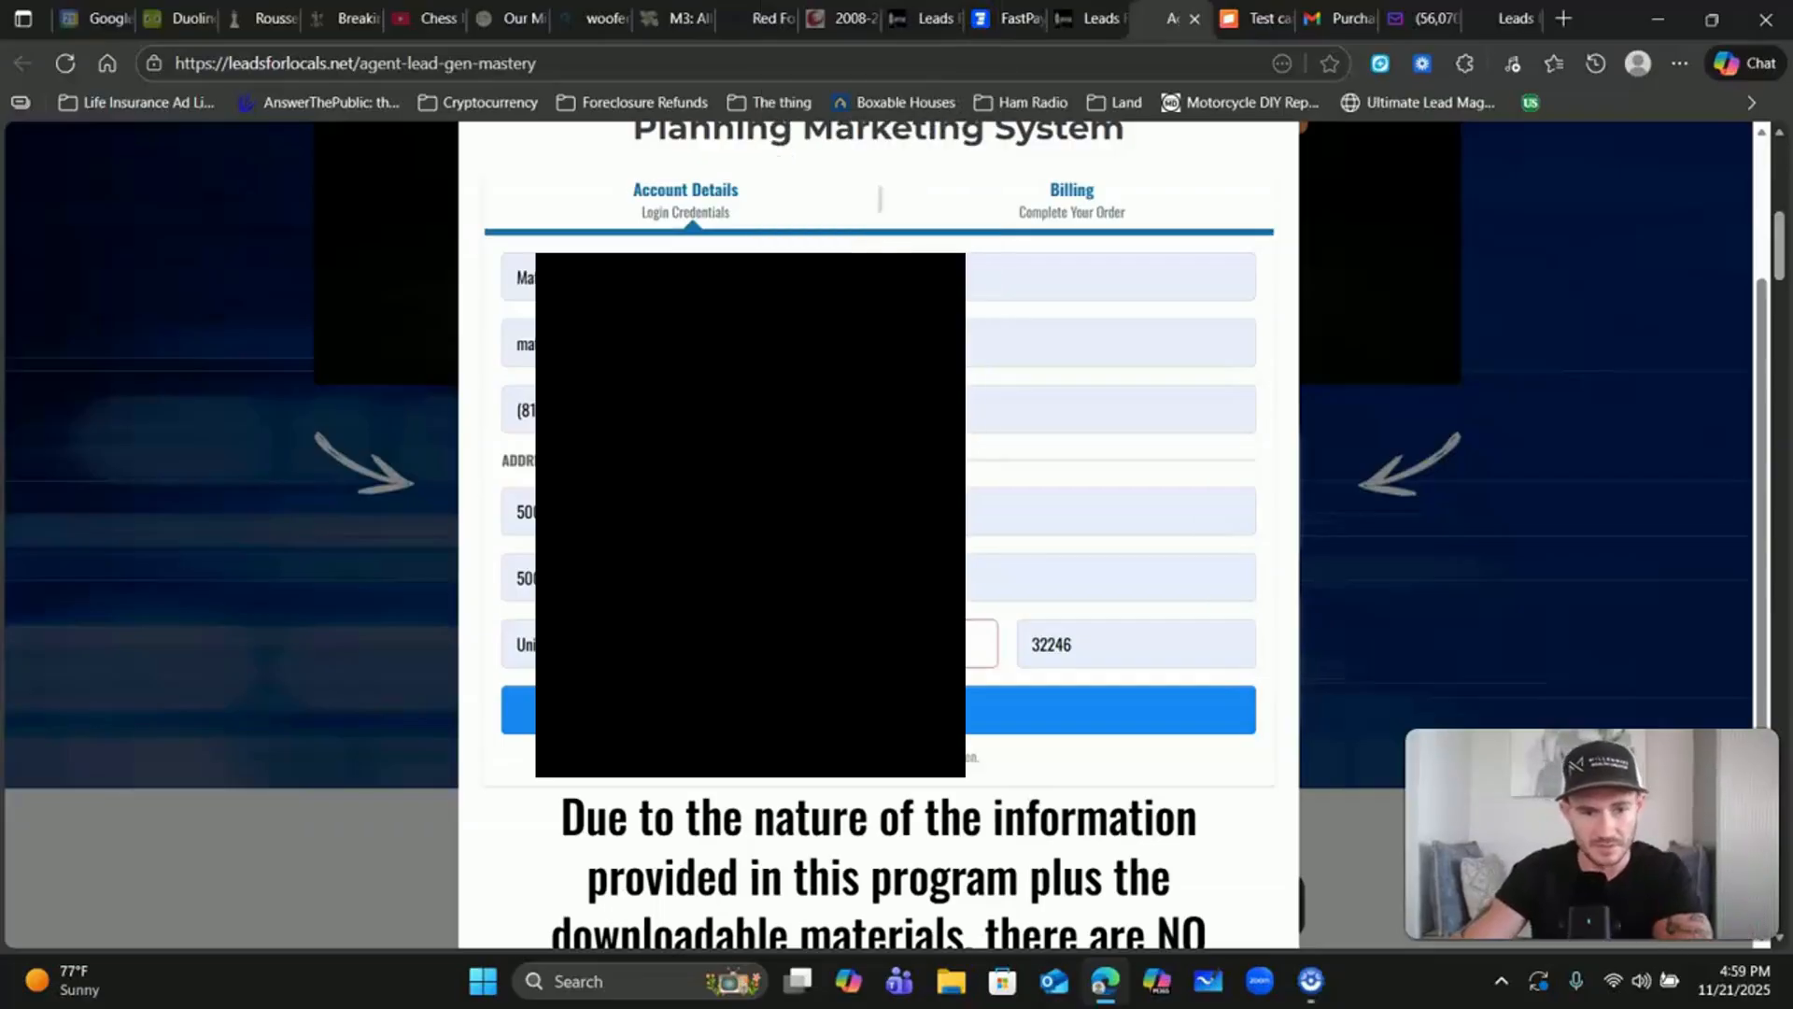
click(877, 709)
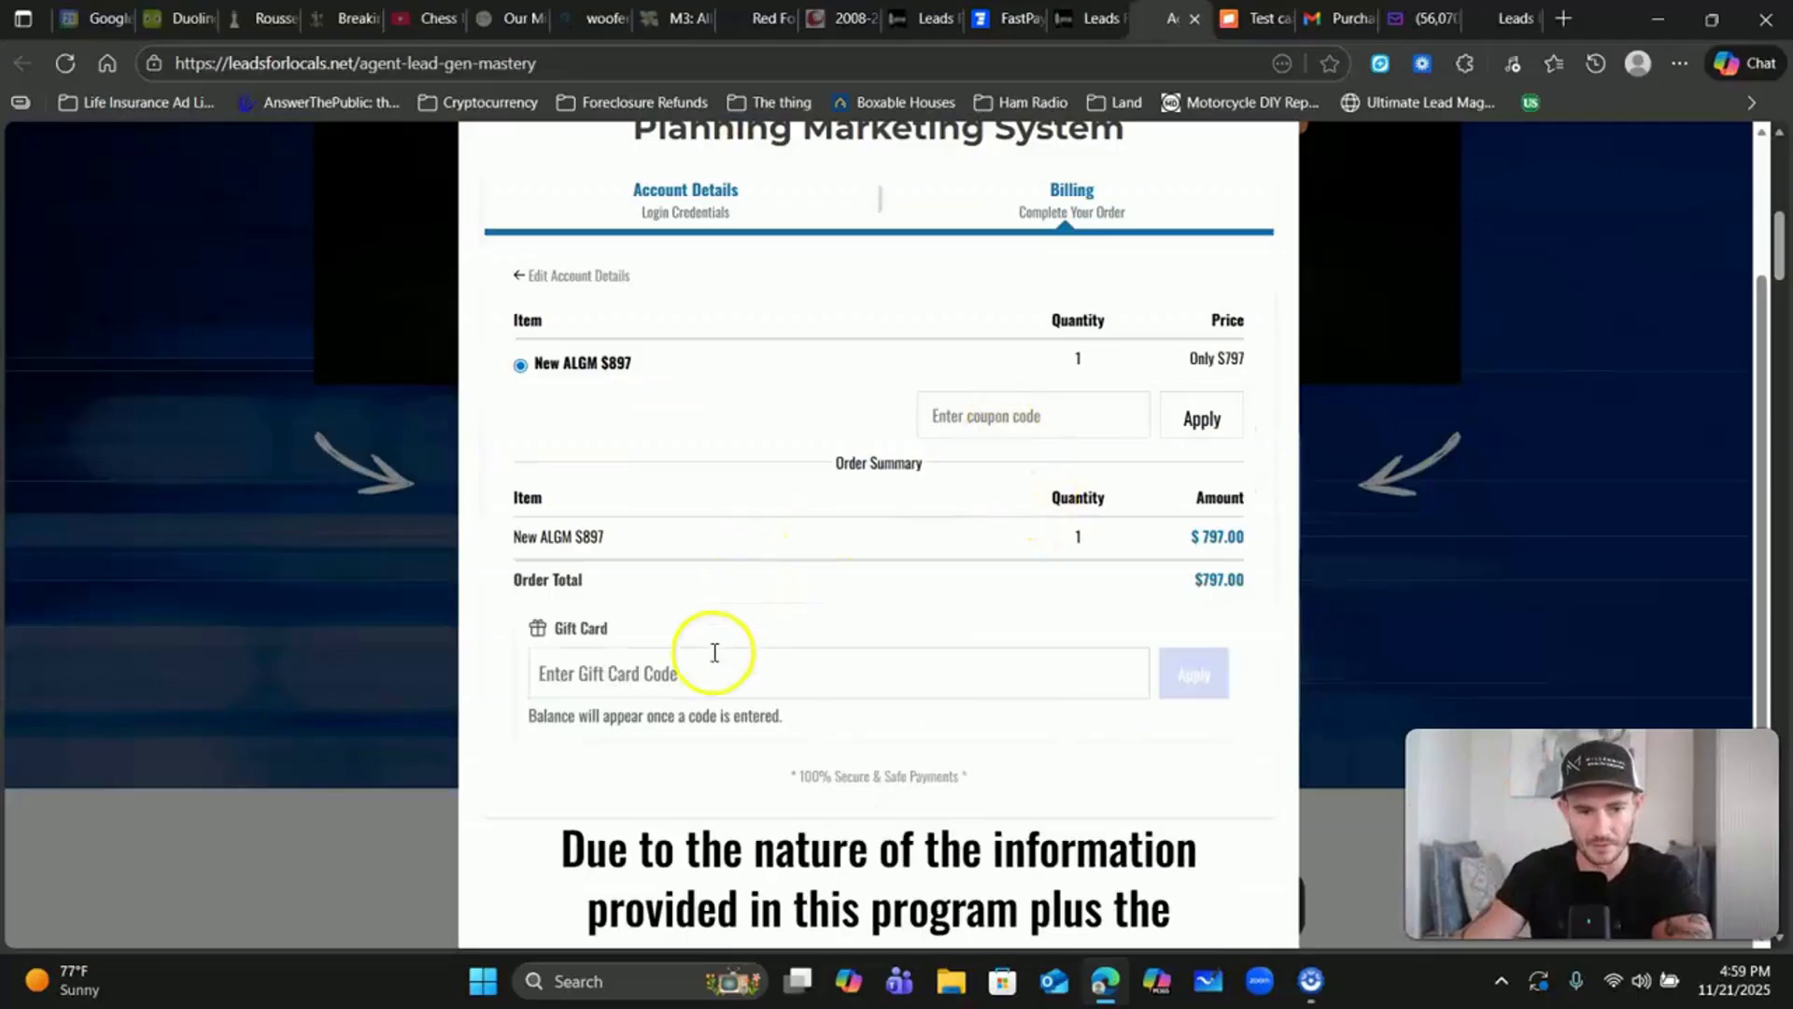
Step: Copy the gift card code from the $50 gift card e-mail in Yahoo Mail for the order form's gift card field
click(598, 679)
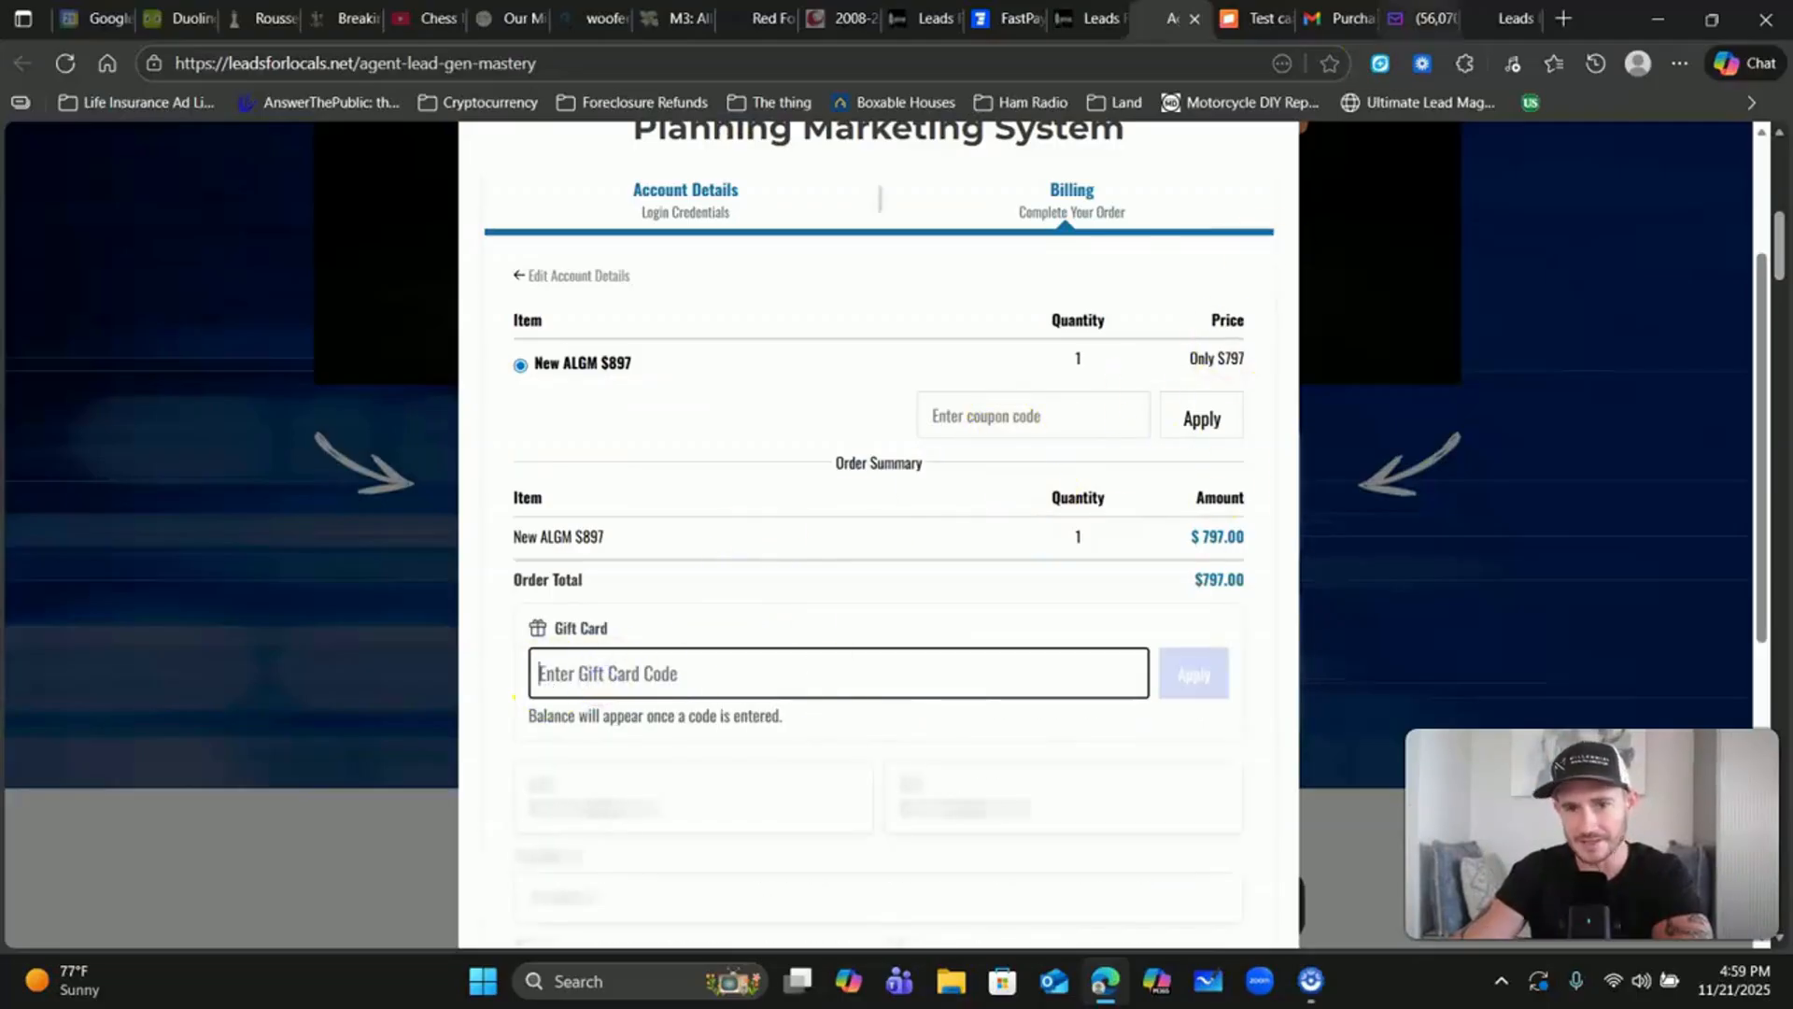
click(1419, 18)
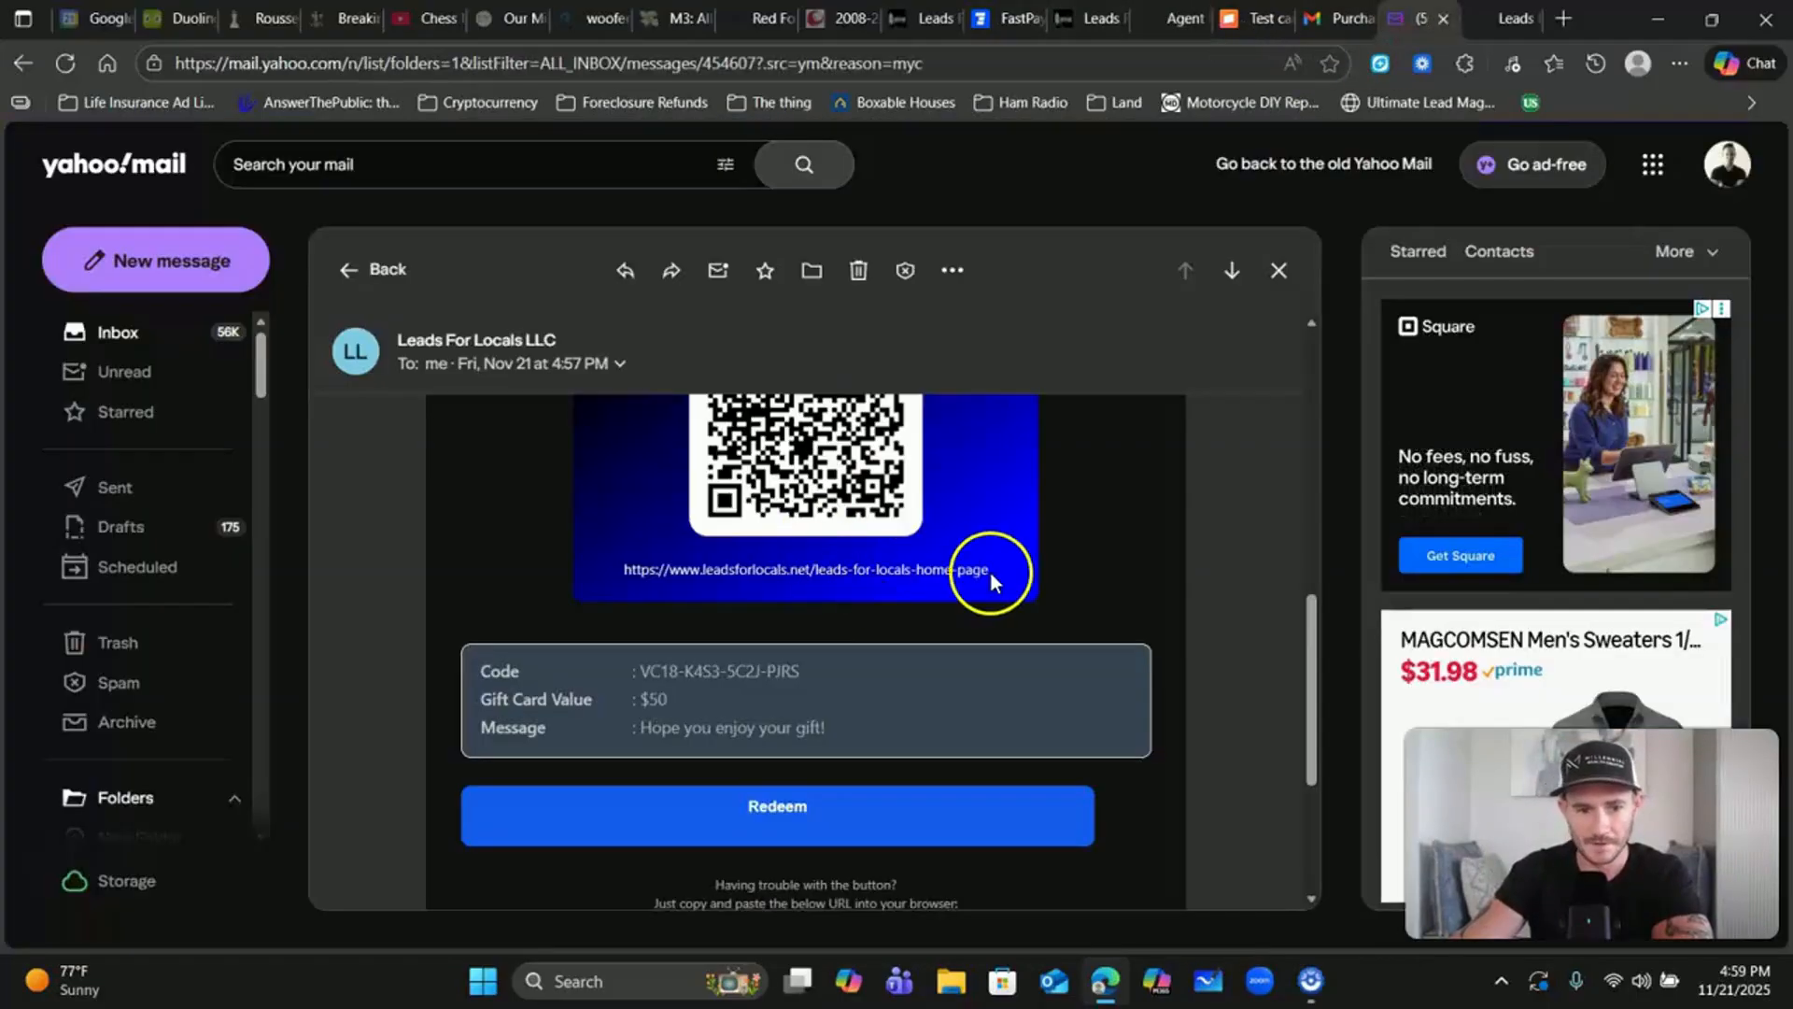
scroll(933, 570, up, 2)
scroll(747, 626, down, 2)
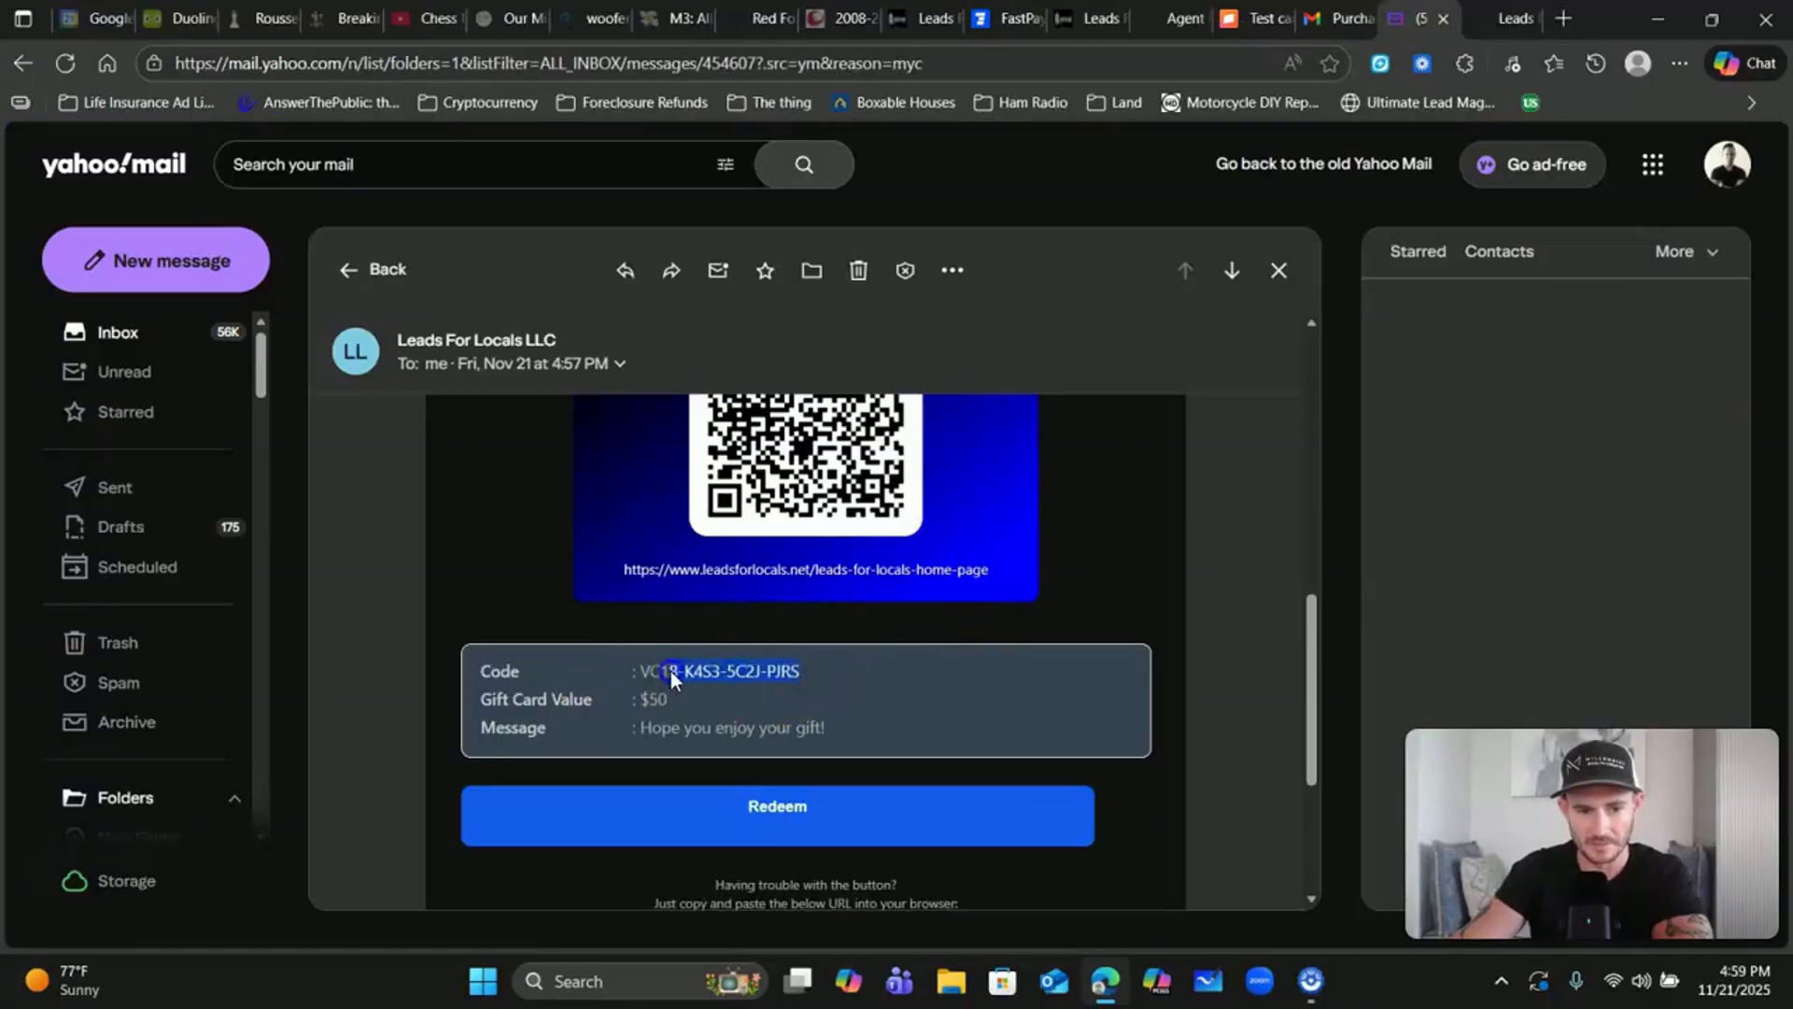
drag(671, 670, 637, 671)
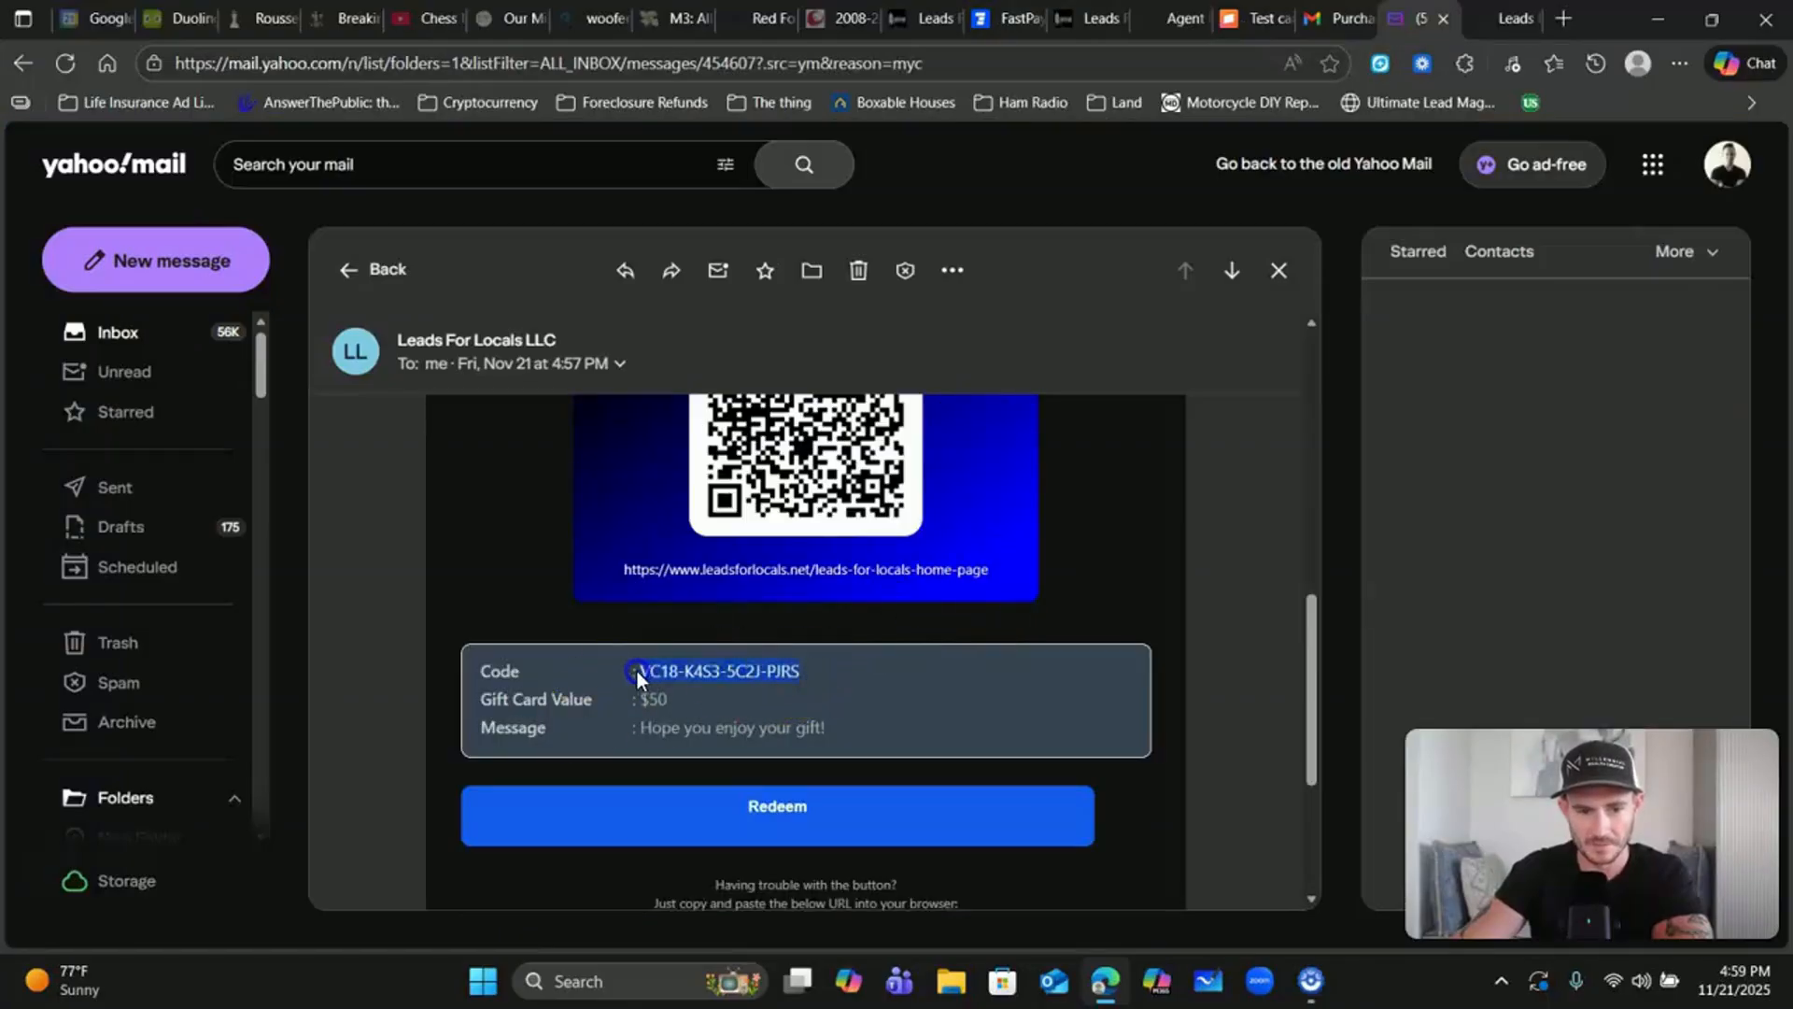
right_click(767, 672)
click(887, 292)
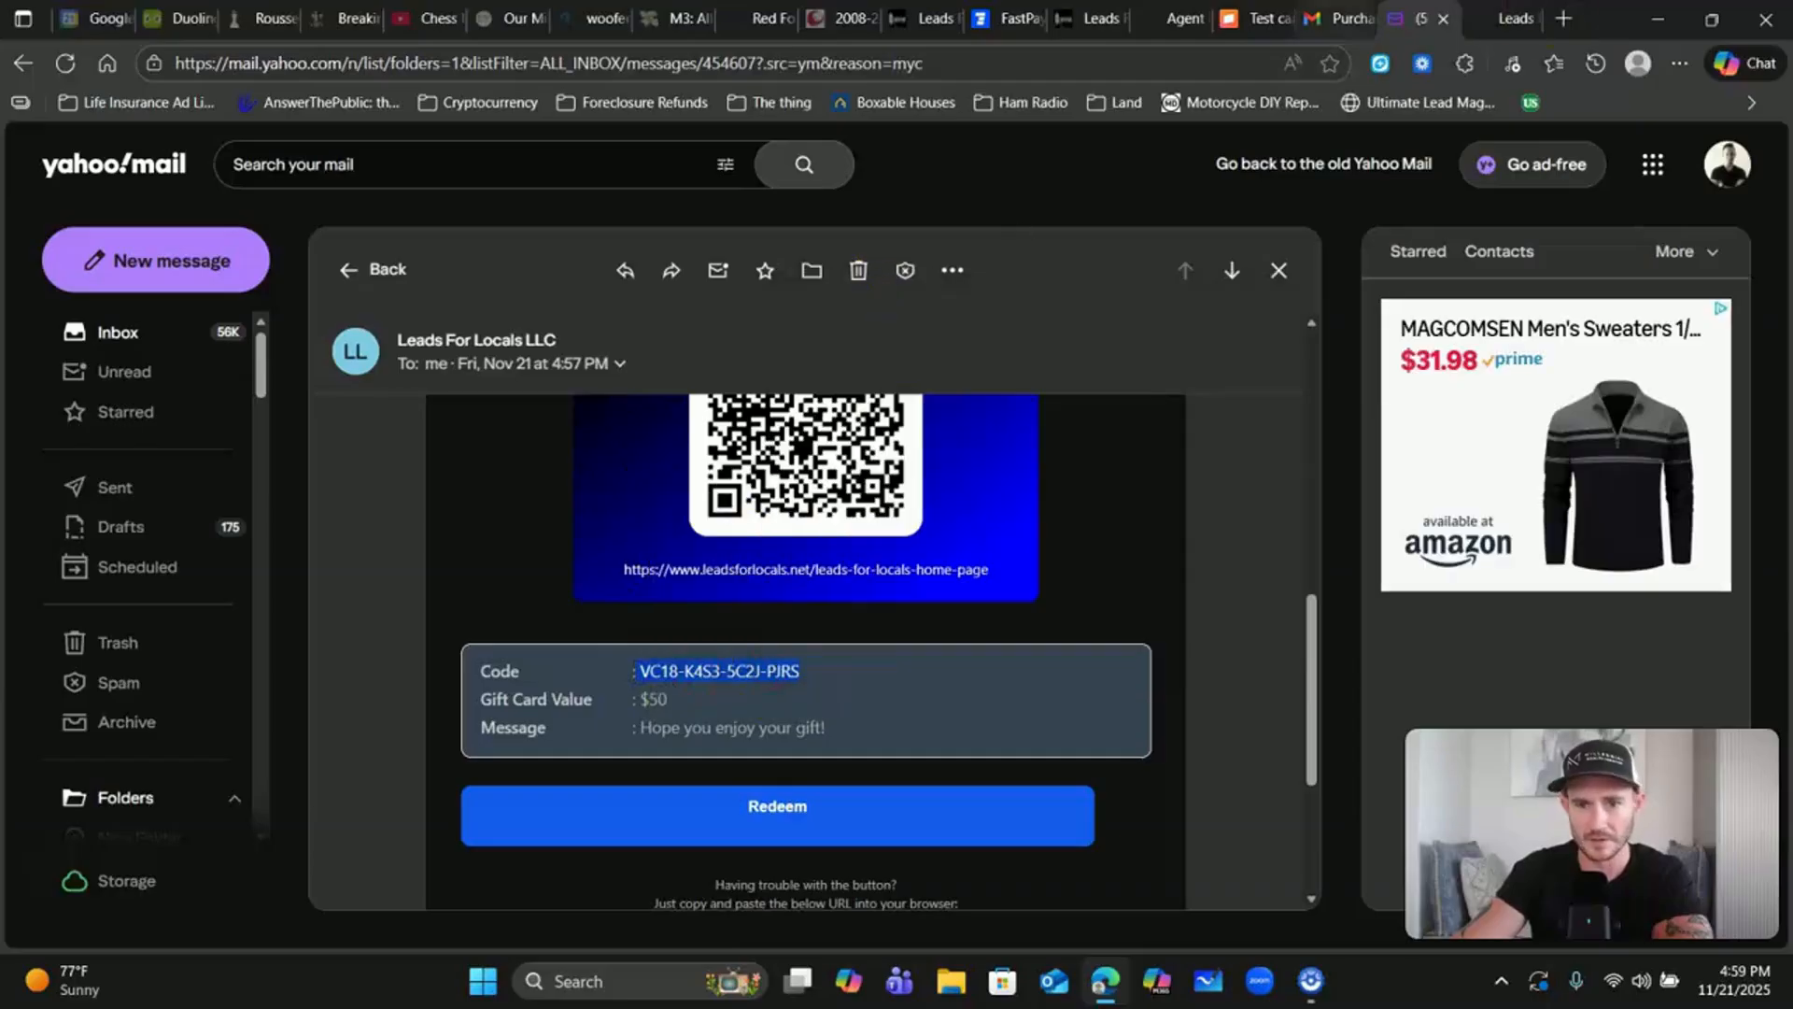
Step: Return to the order form, paste the gift card code into the Gift Card field, and apply it
click(1175, 18)
click(691, 666)
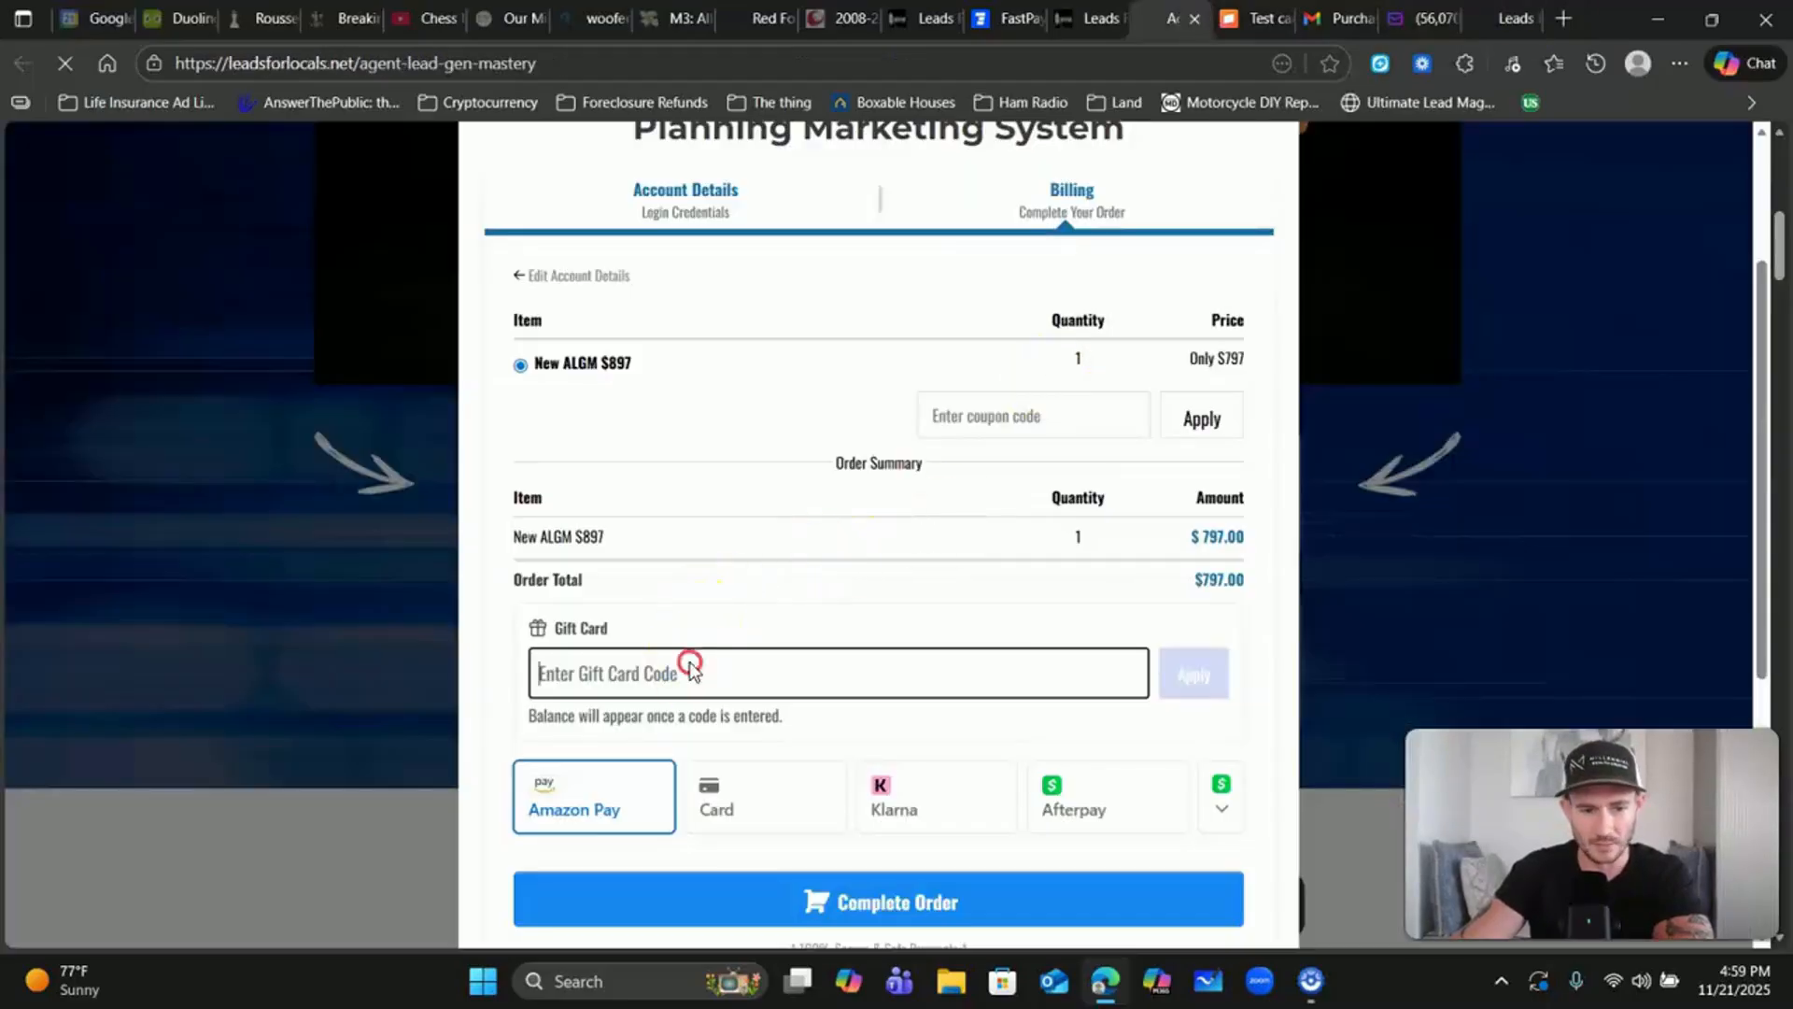
right_click(691, 665)
click(773, 394)
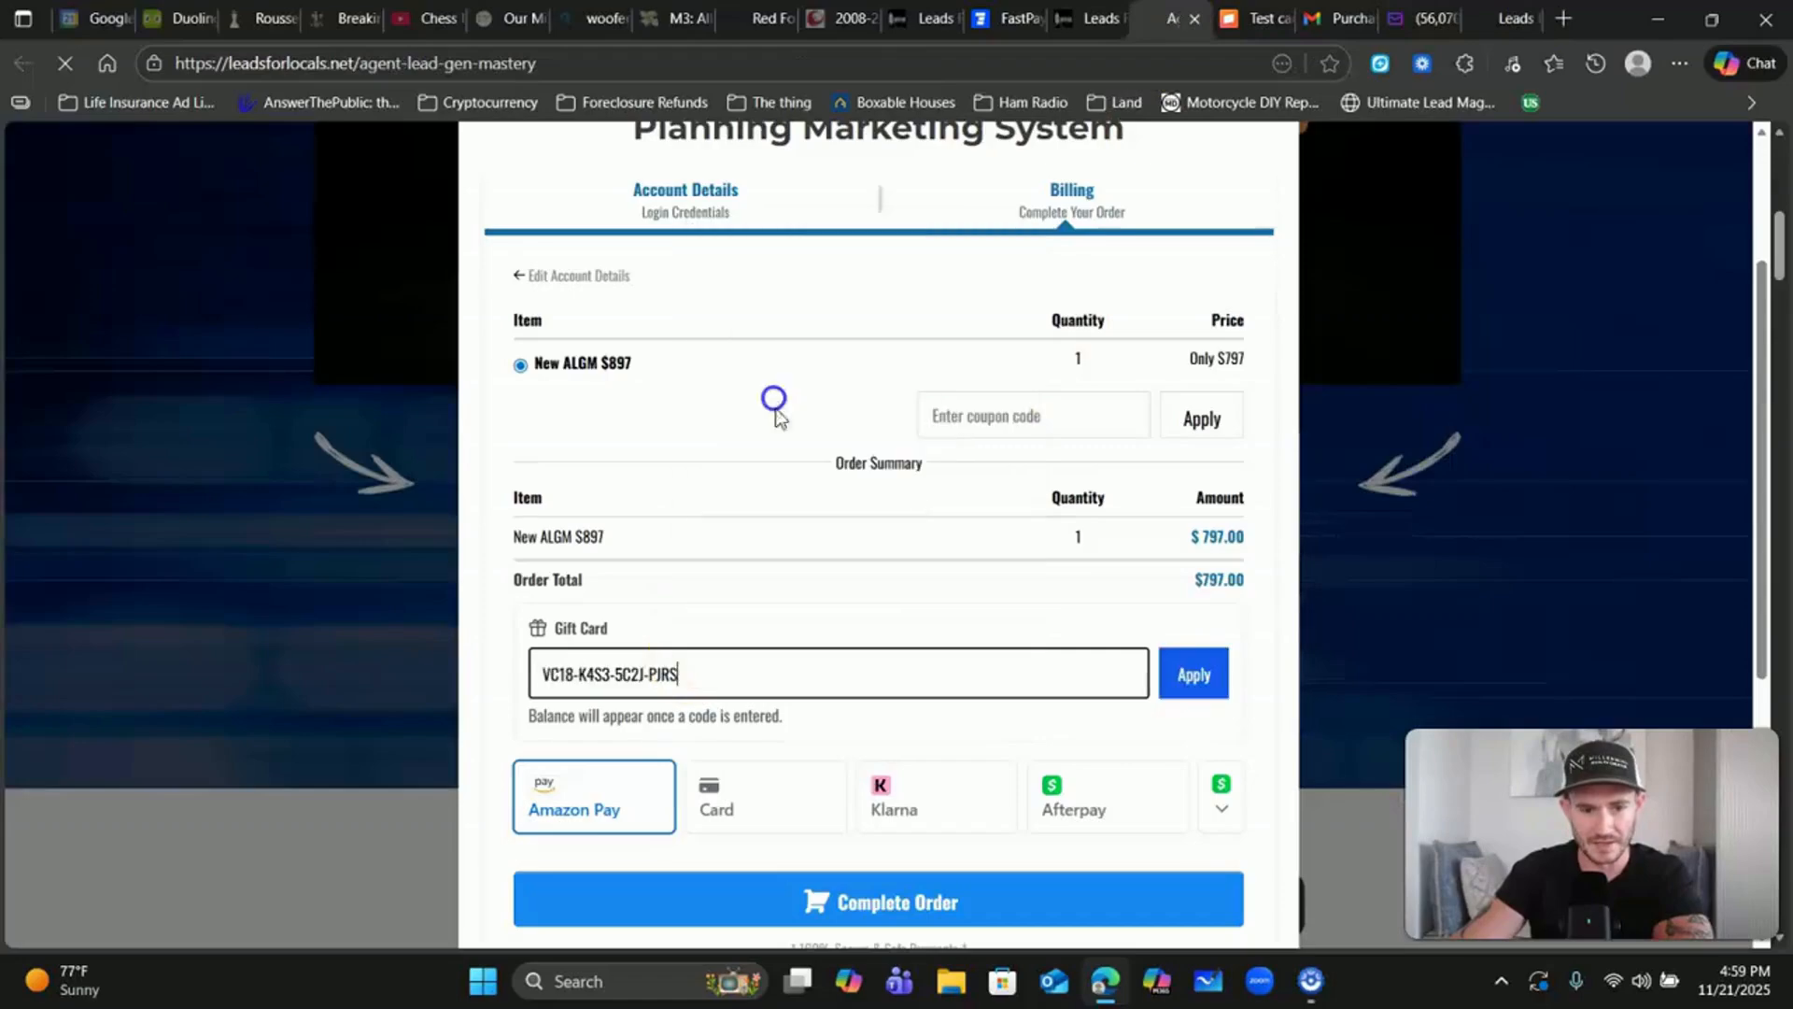
click(1203, 687)
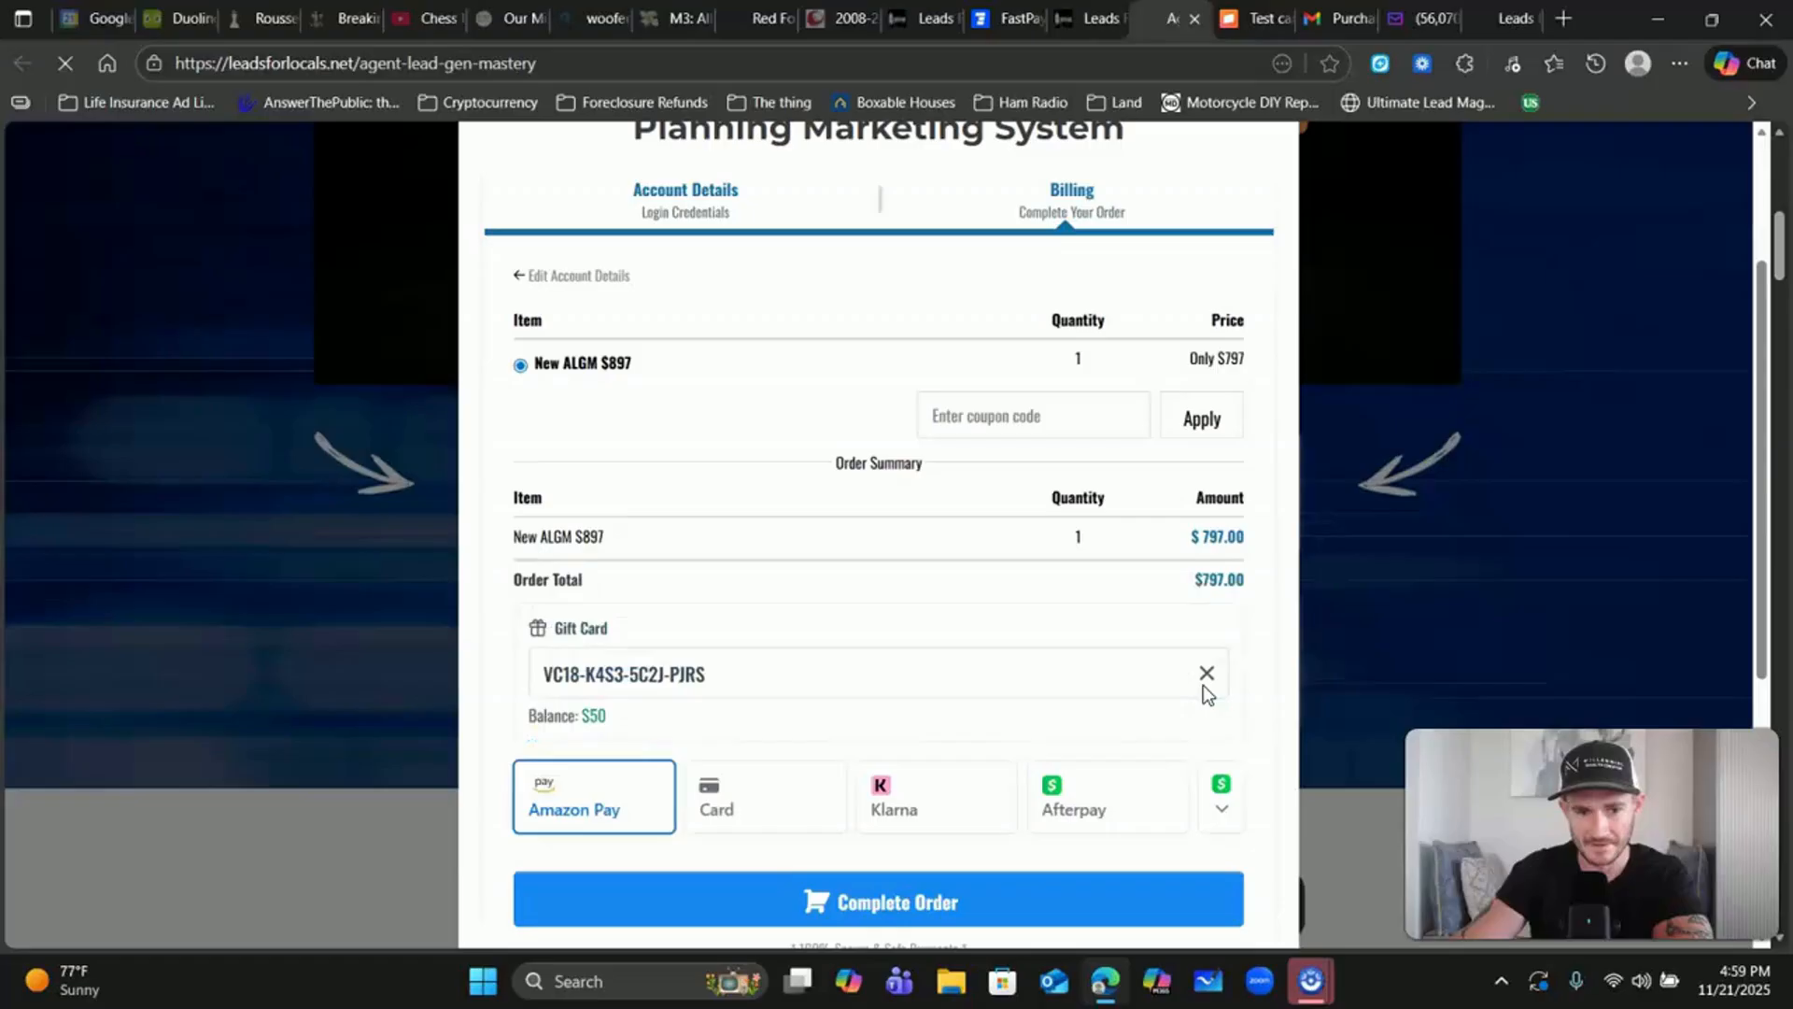
Step: Review the order summary, gift card balance and payment options, then check the personal message in the recipient's gift card e-mail
scroll(1081, 549, down, 1)
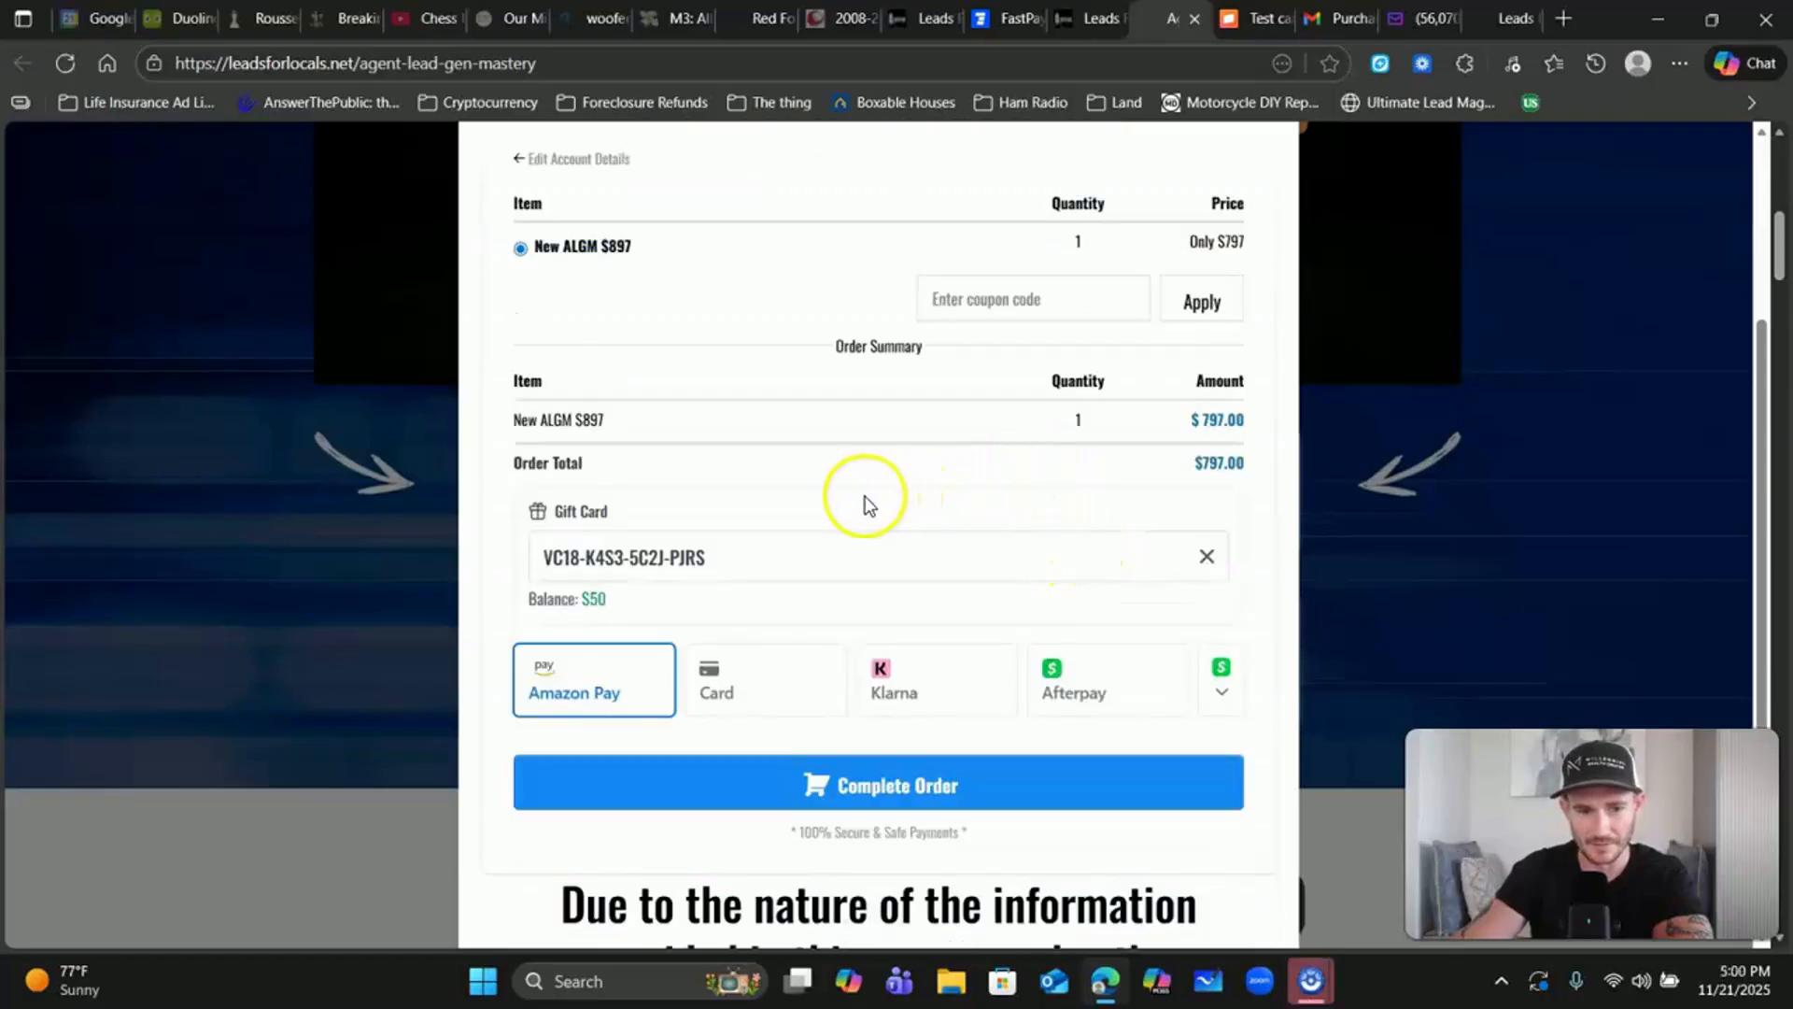
scroll(878, 485, down, 2)
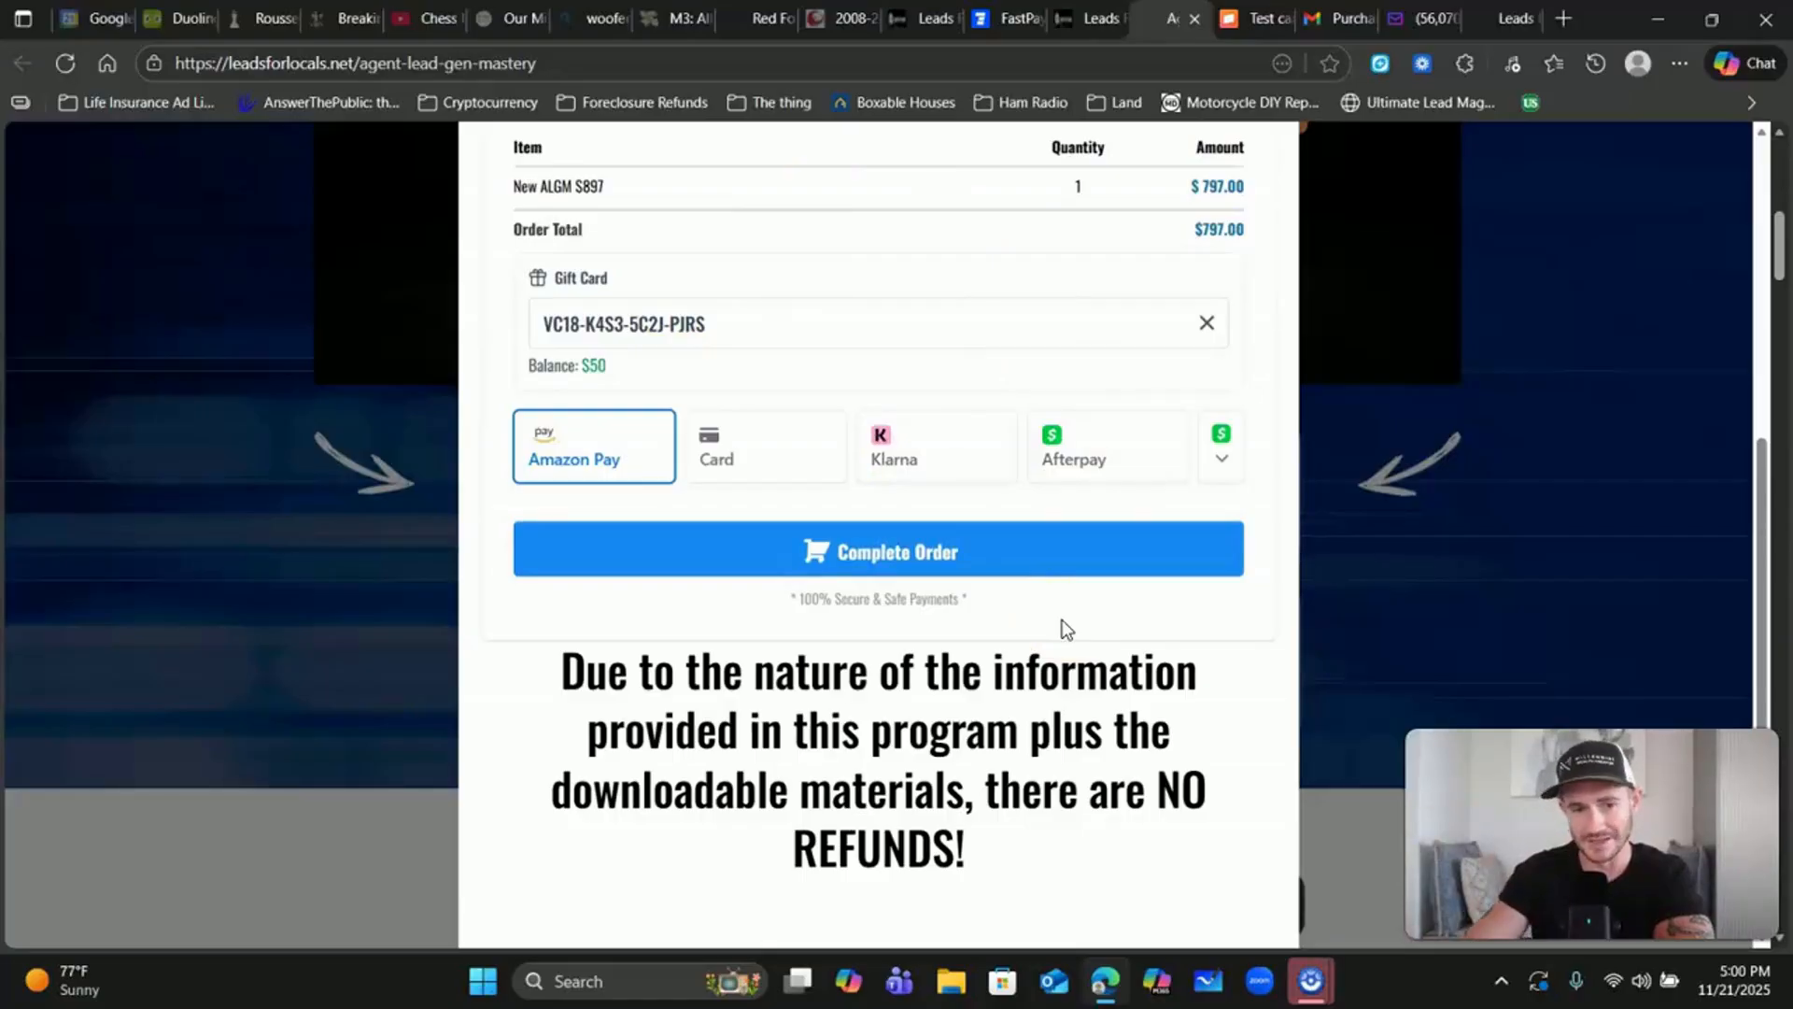
scroll(872, 420, up, 1)
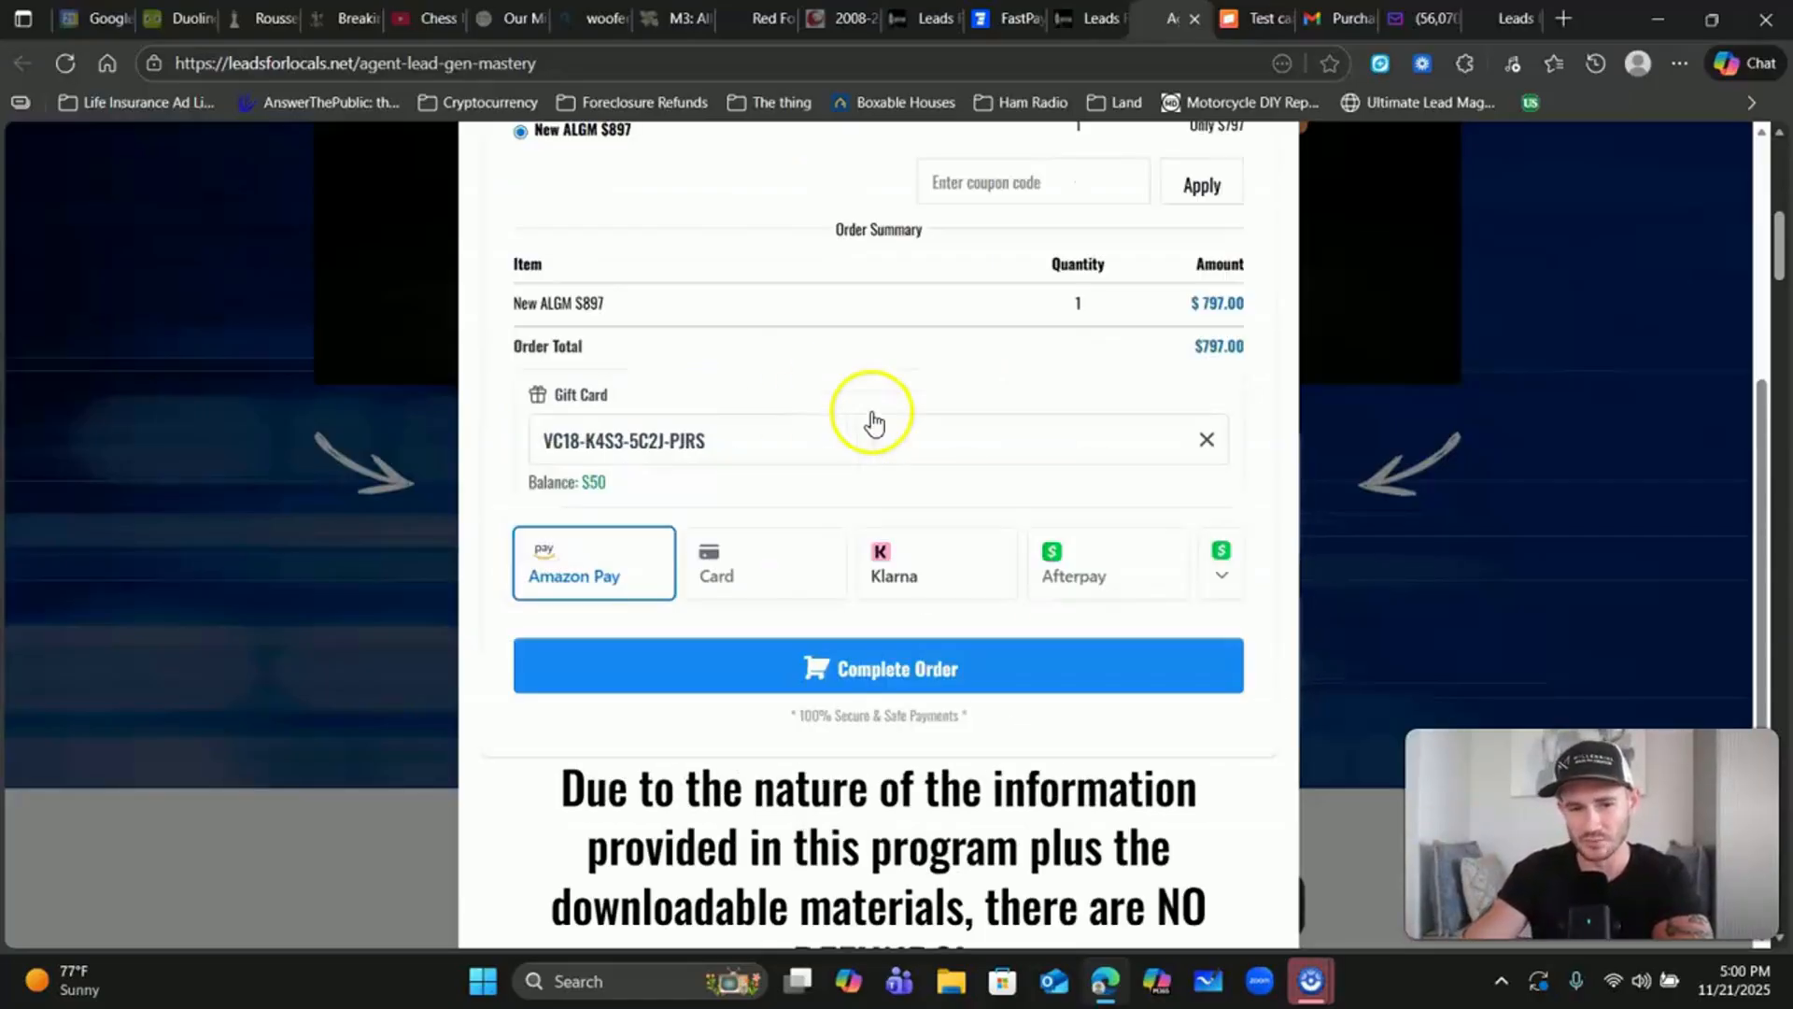
scroll(1044, 489, up, 1)
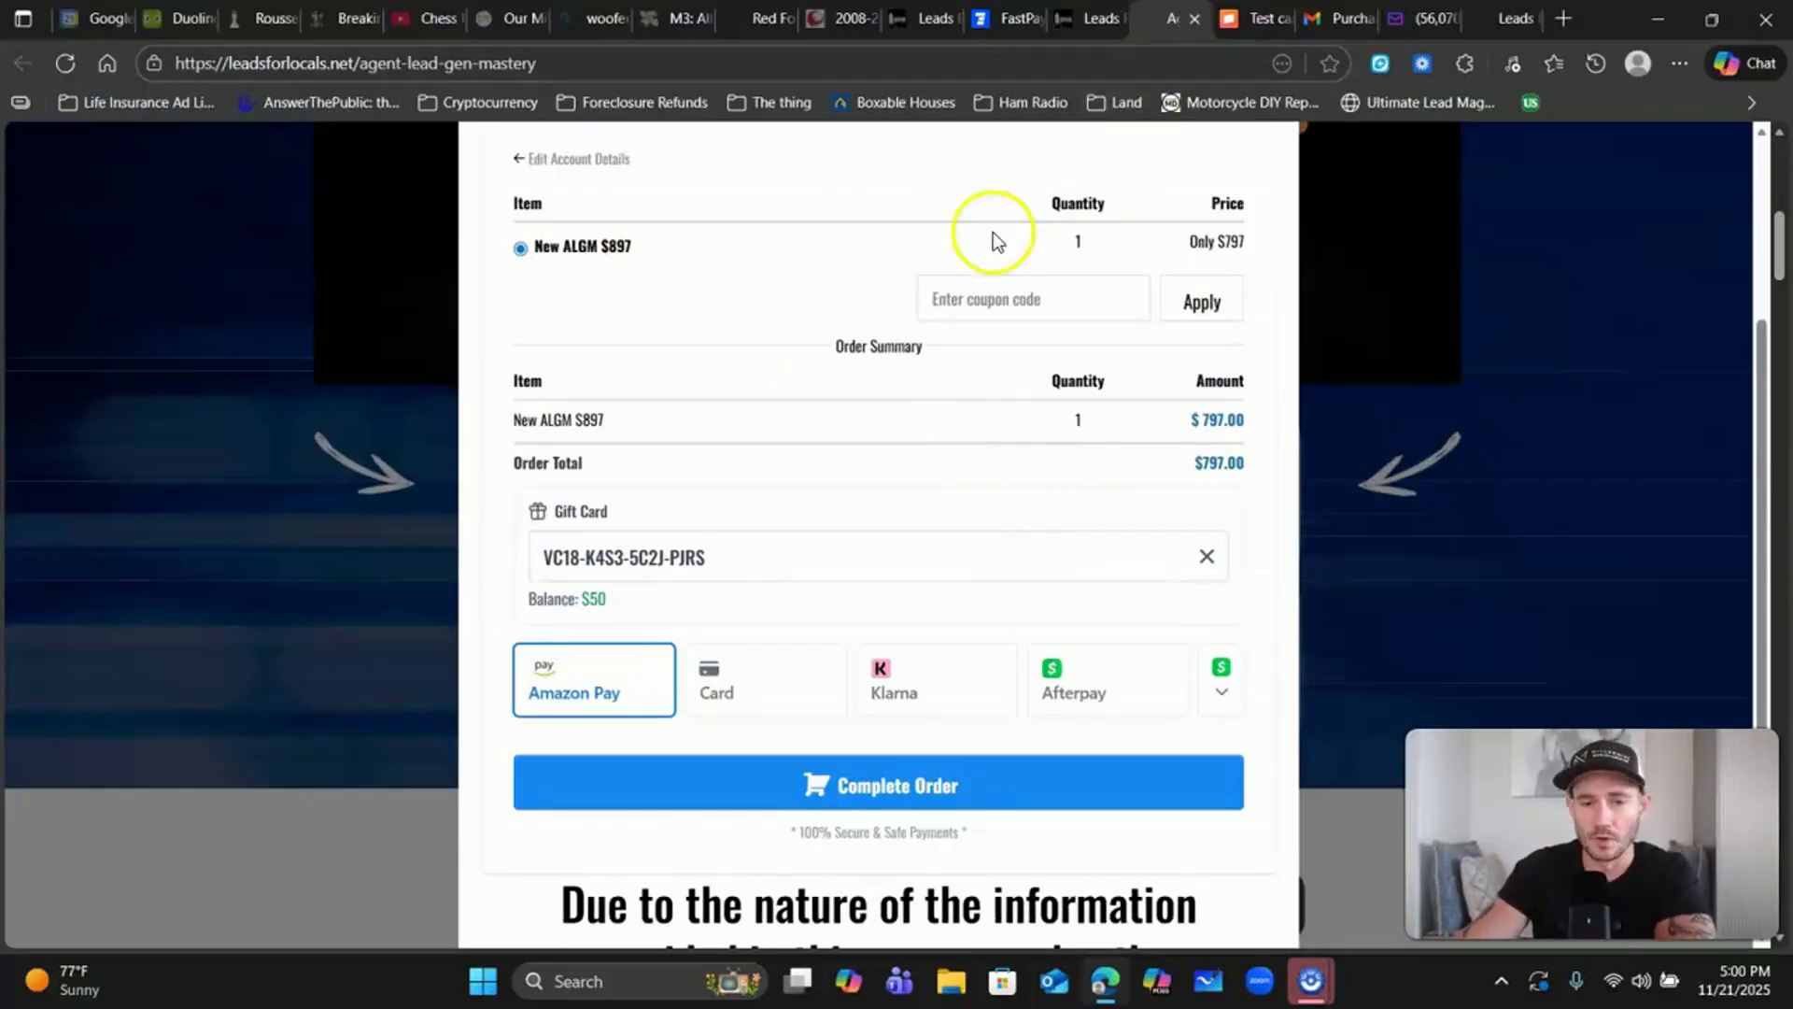
scroll(993, 240, up, 2)
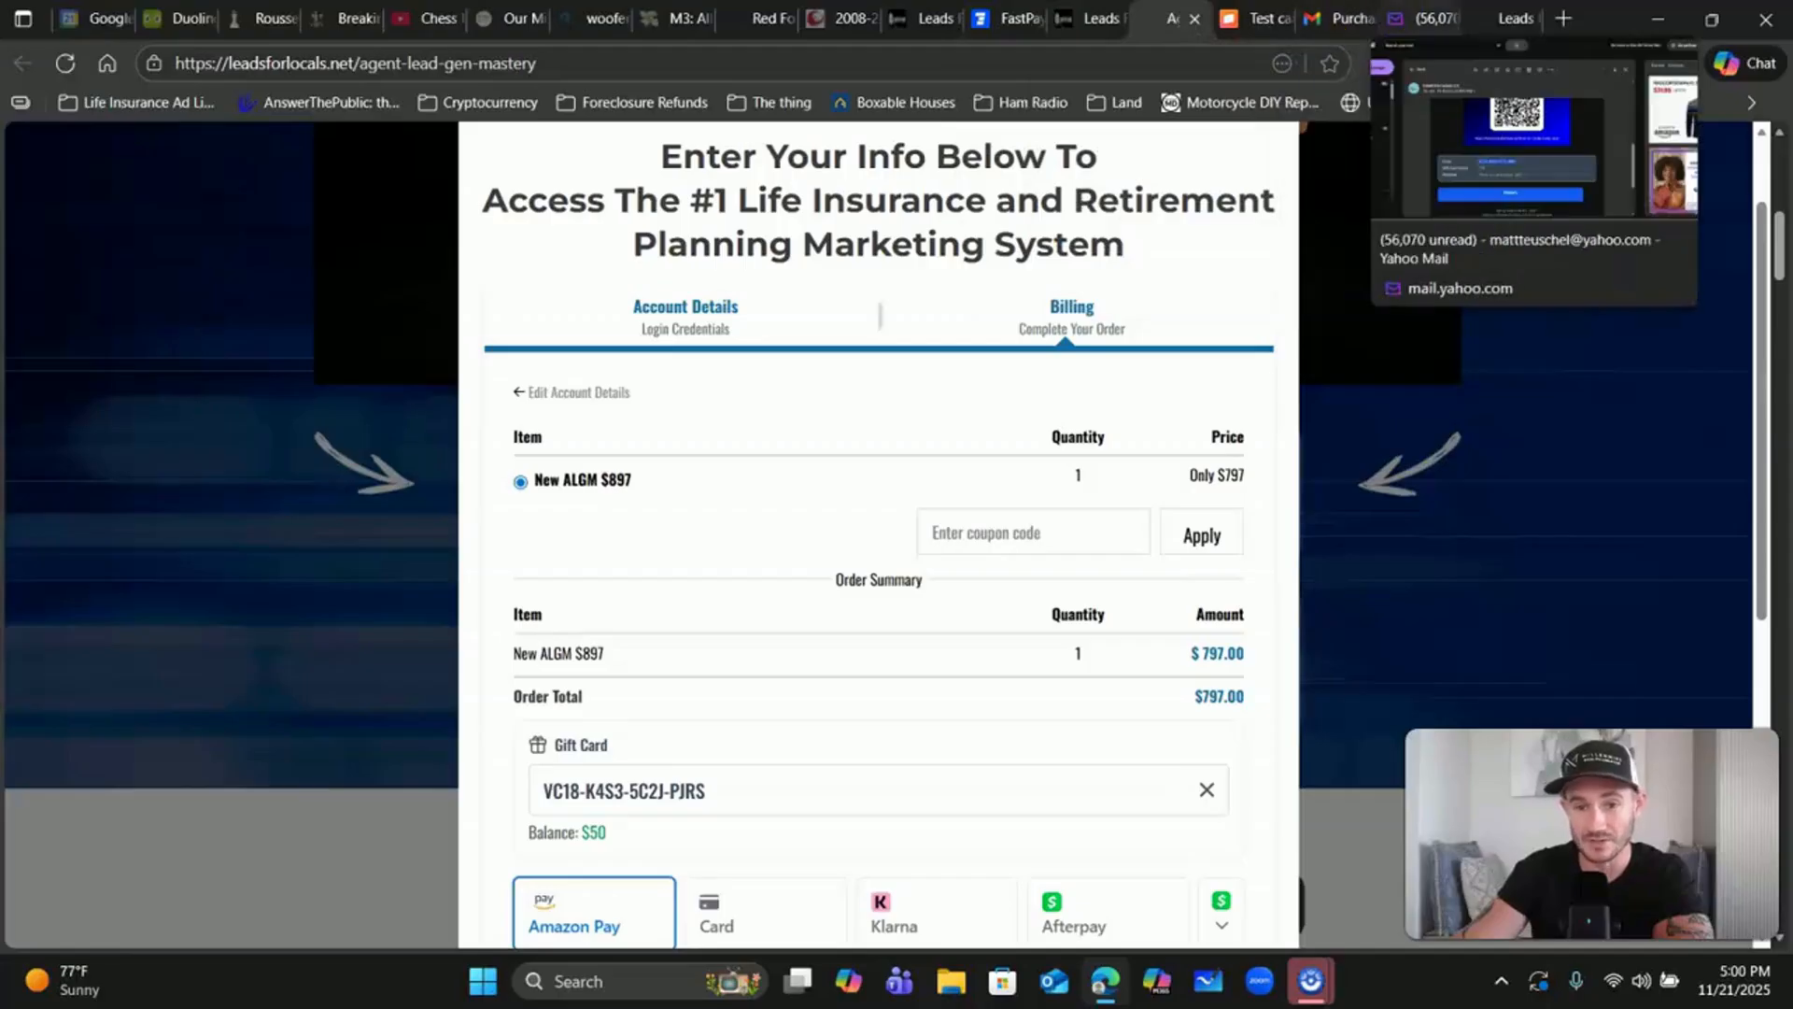
click(1425, 18)
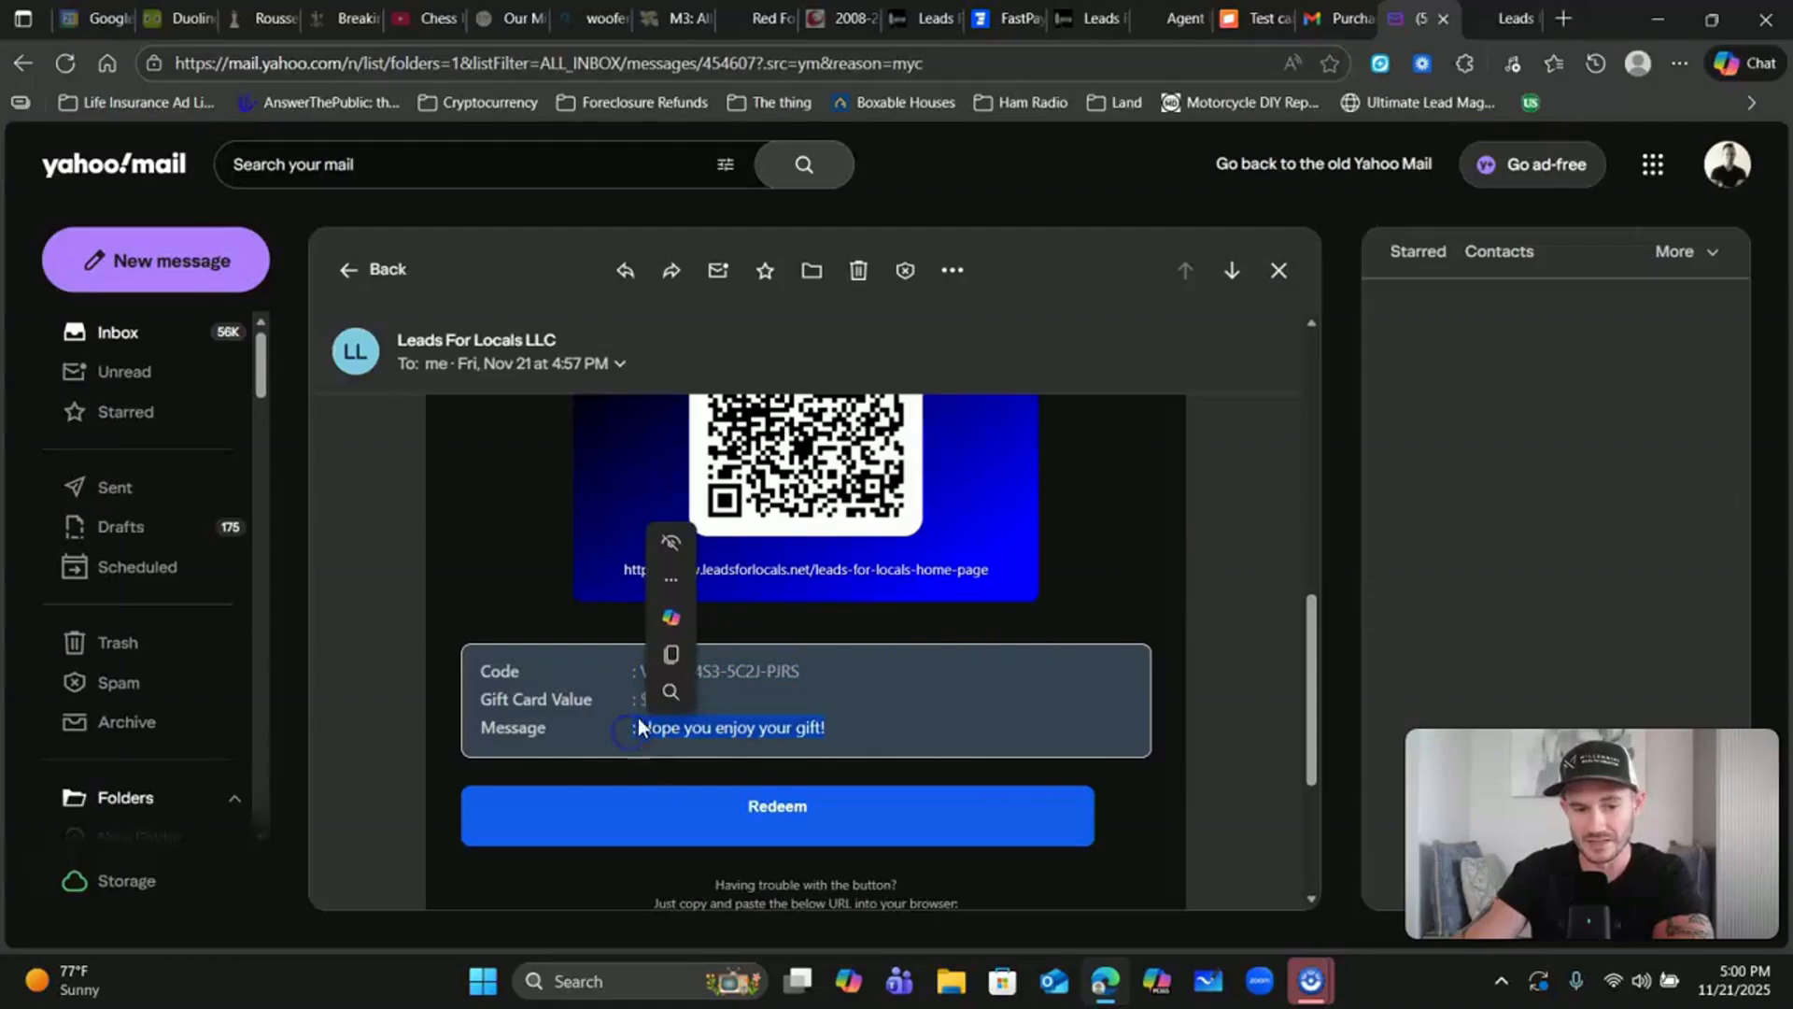
click(1064, 726)
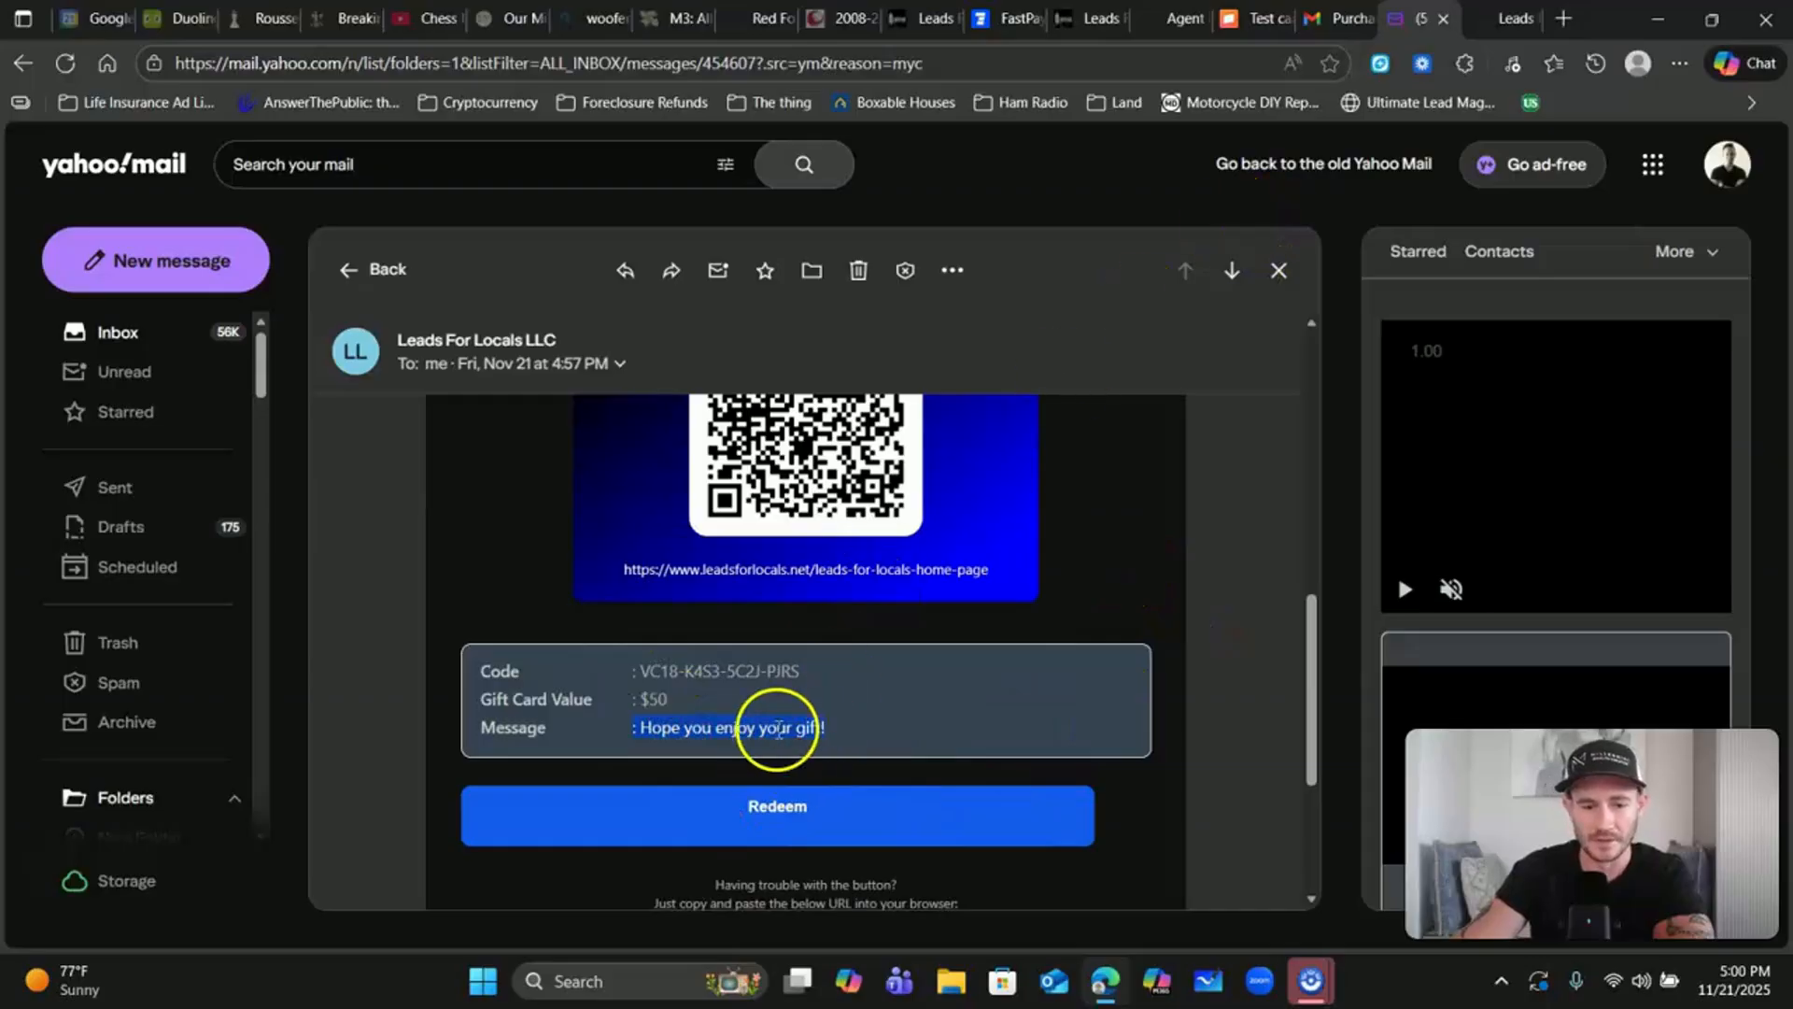
Step: Close the gift card purchase confirmation and Agent Lead Gen Mastery pages, and return to the Sell Gift Card page for Test Gift Card 2
click(1006, 18)
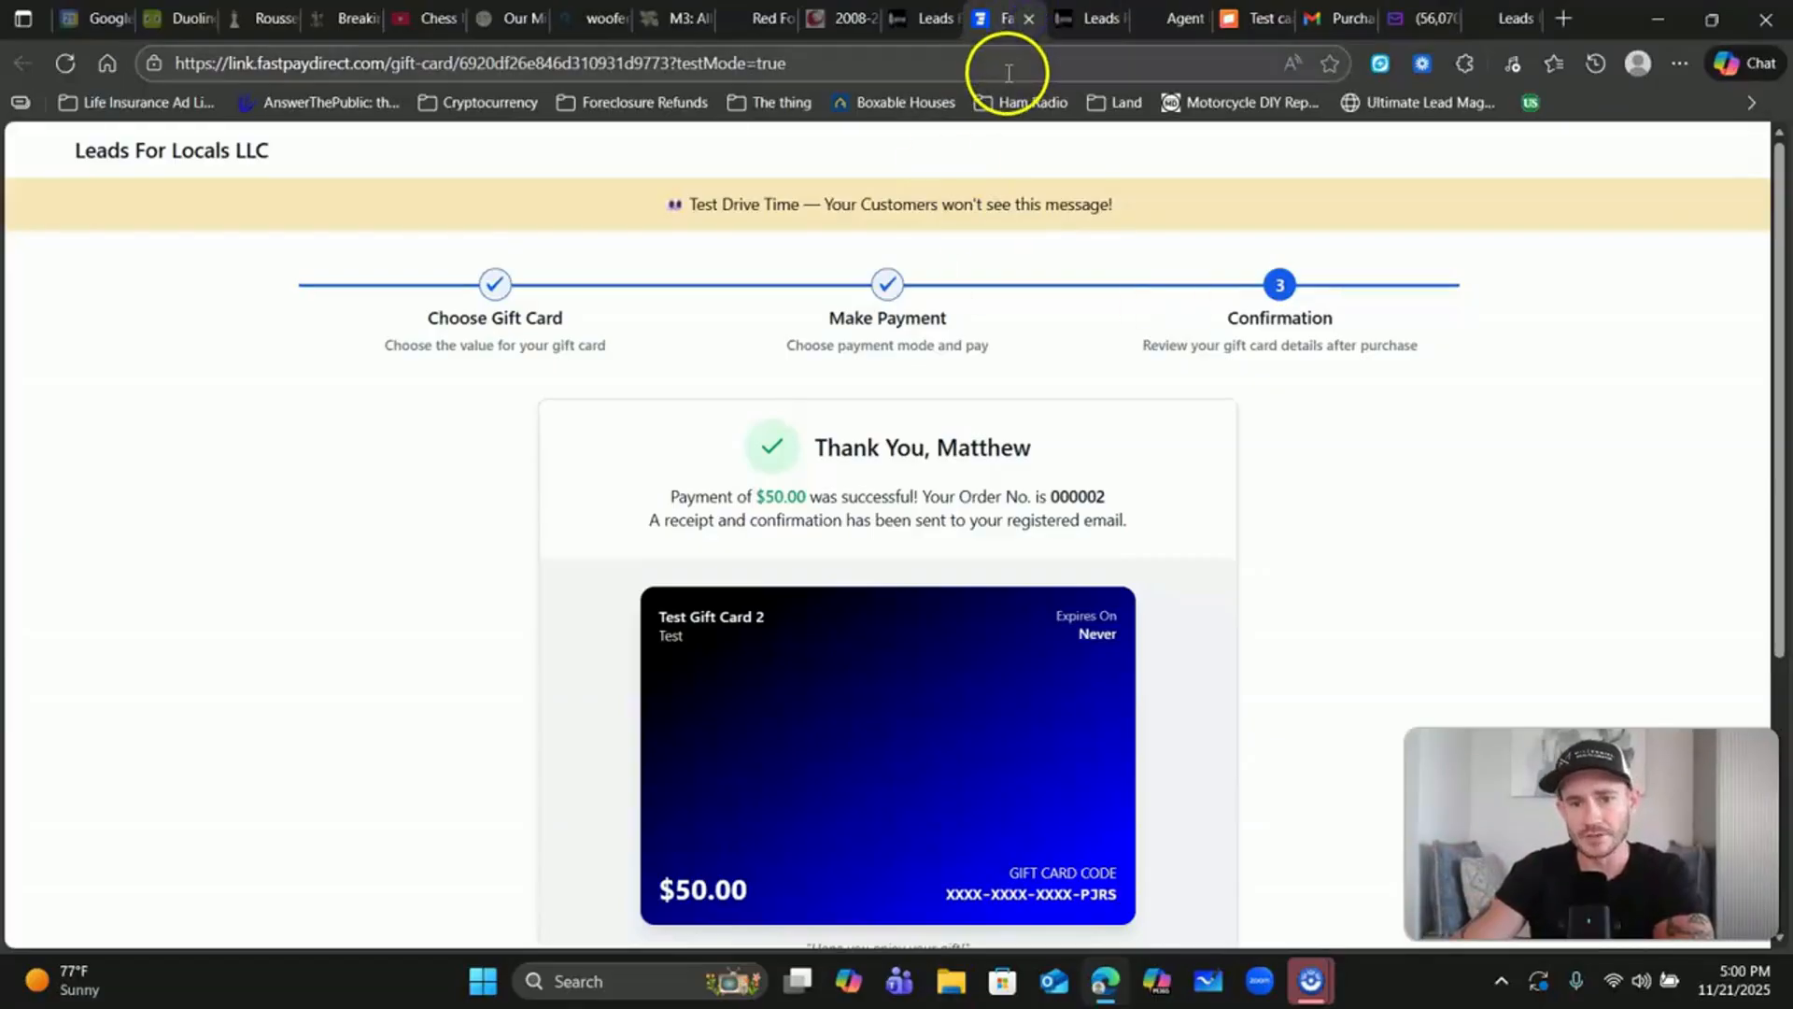
click(1028, 19)
click(1094, 21)
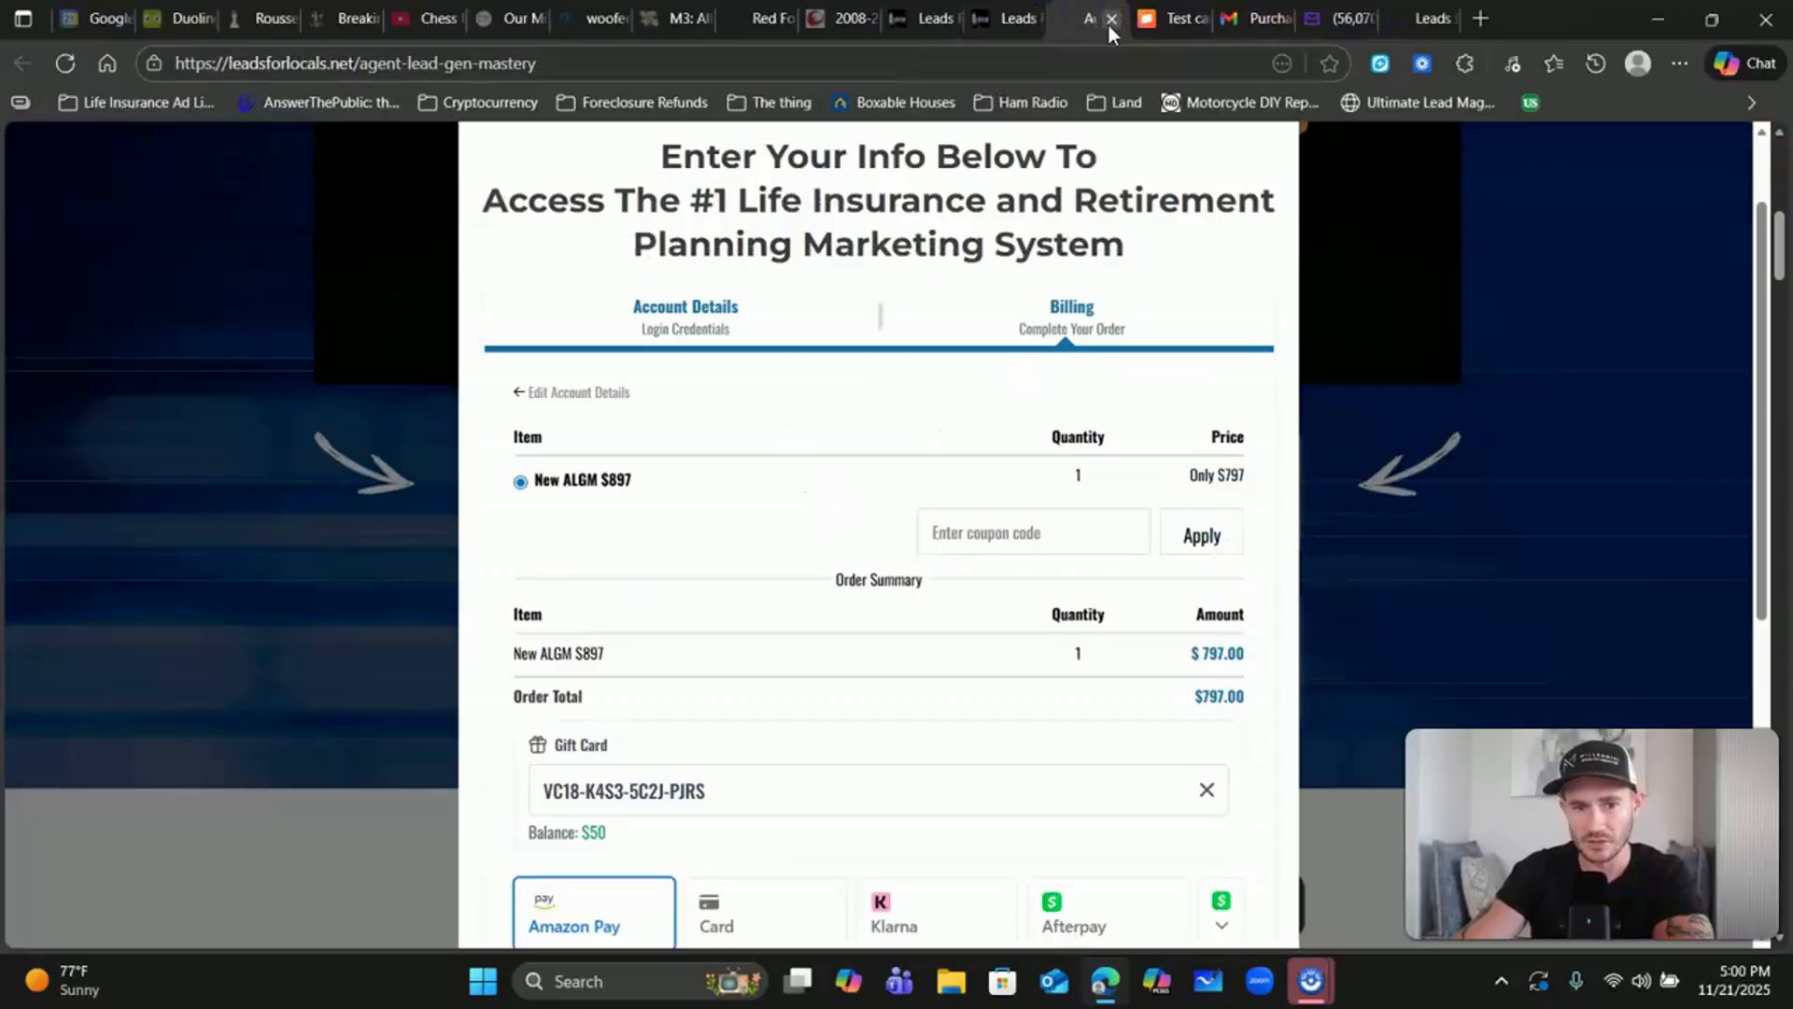
click(1112, 19)
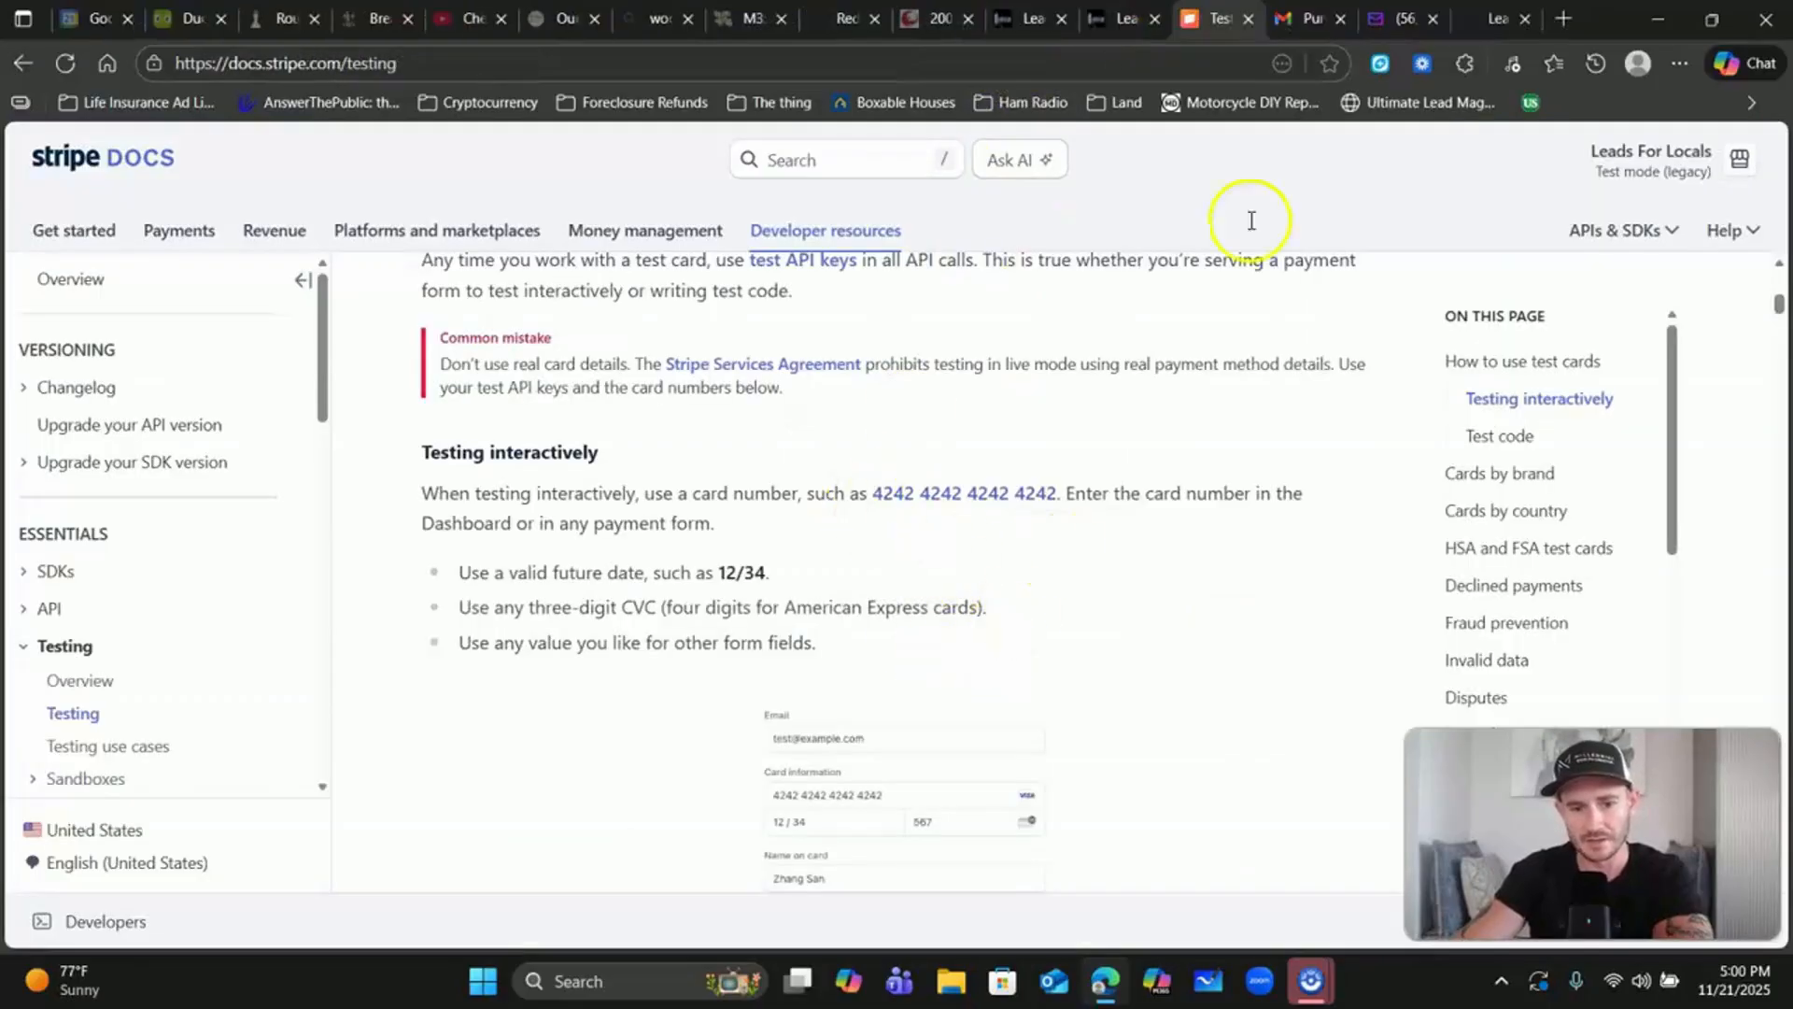
click(1121, 19)
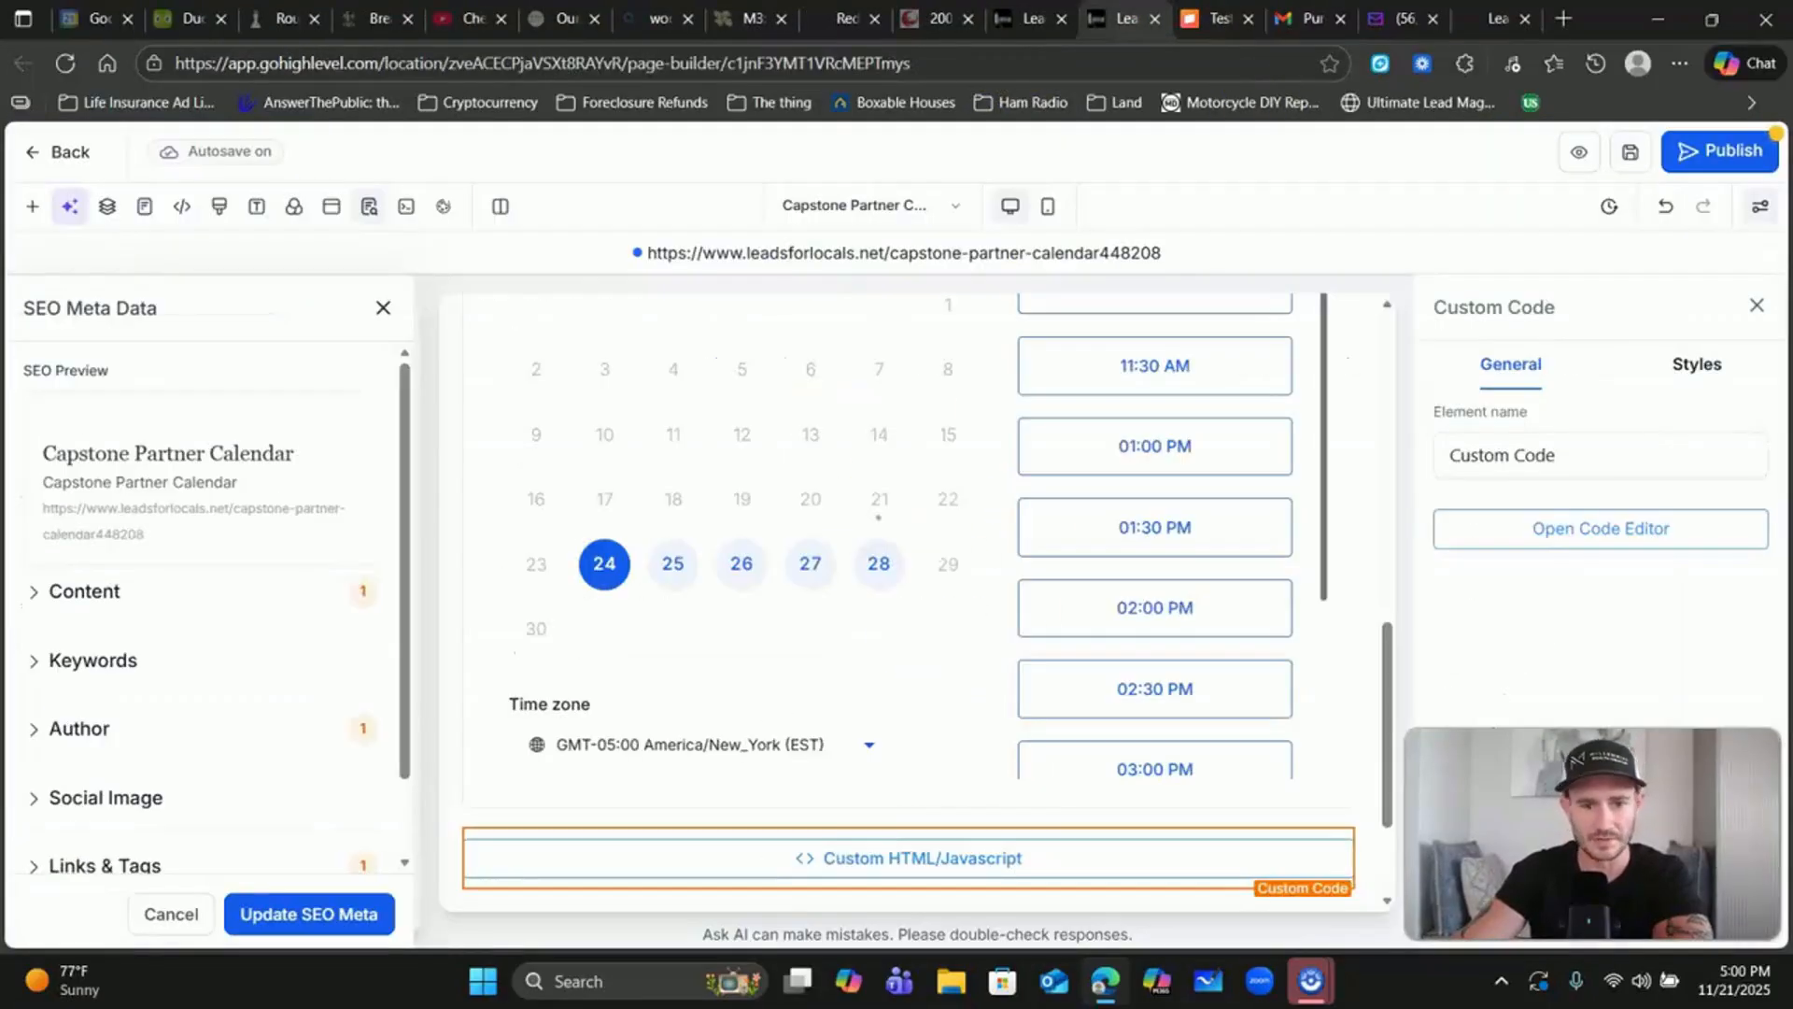
click(1032, 19)
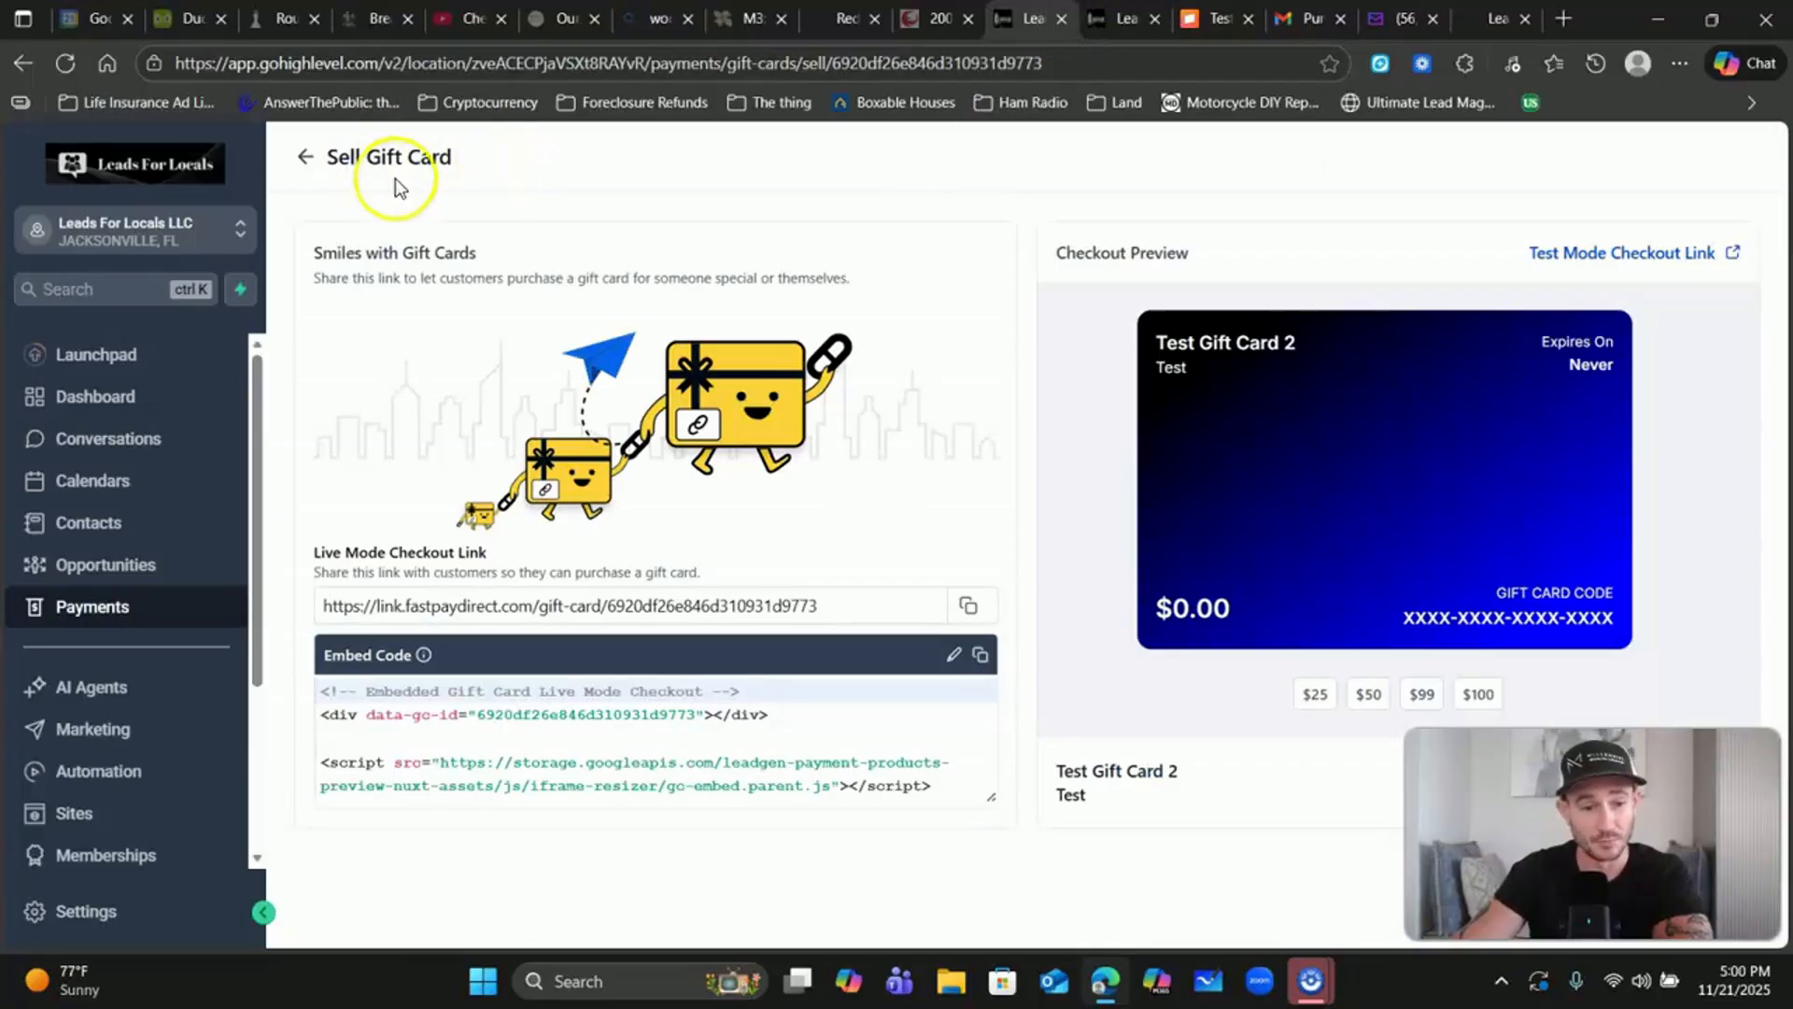
Step: Go back to the Gift Cards overview, look over all gift cards, and show the issued gift card orders
click(306, 161)
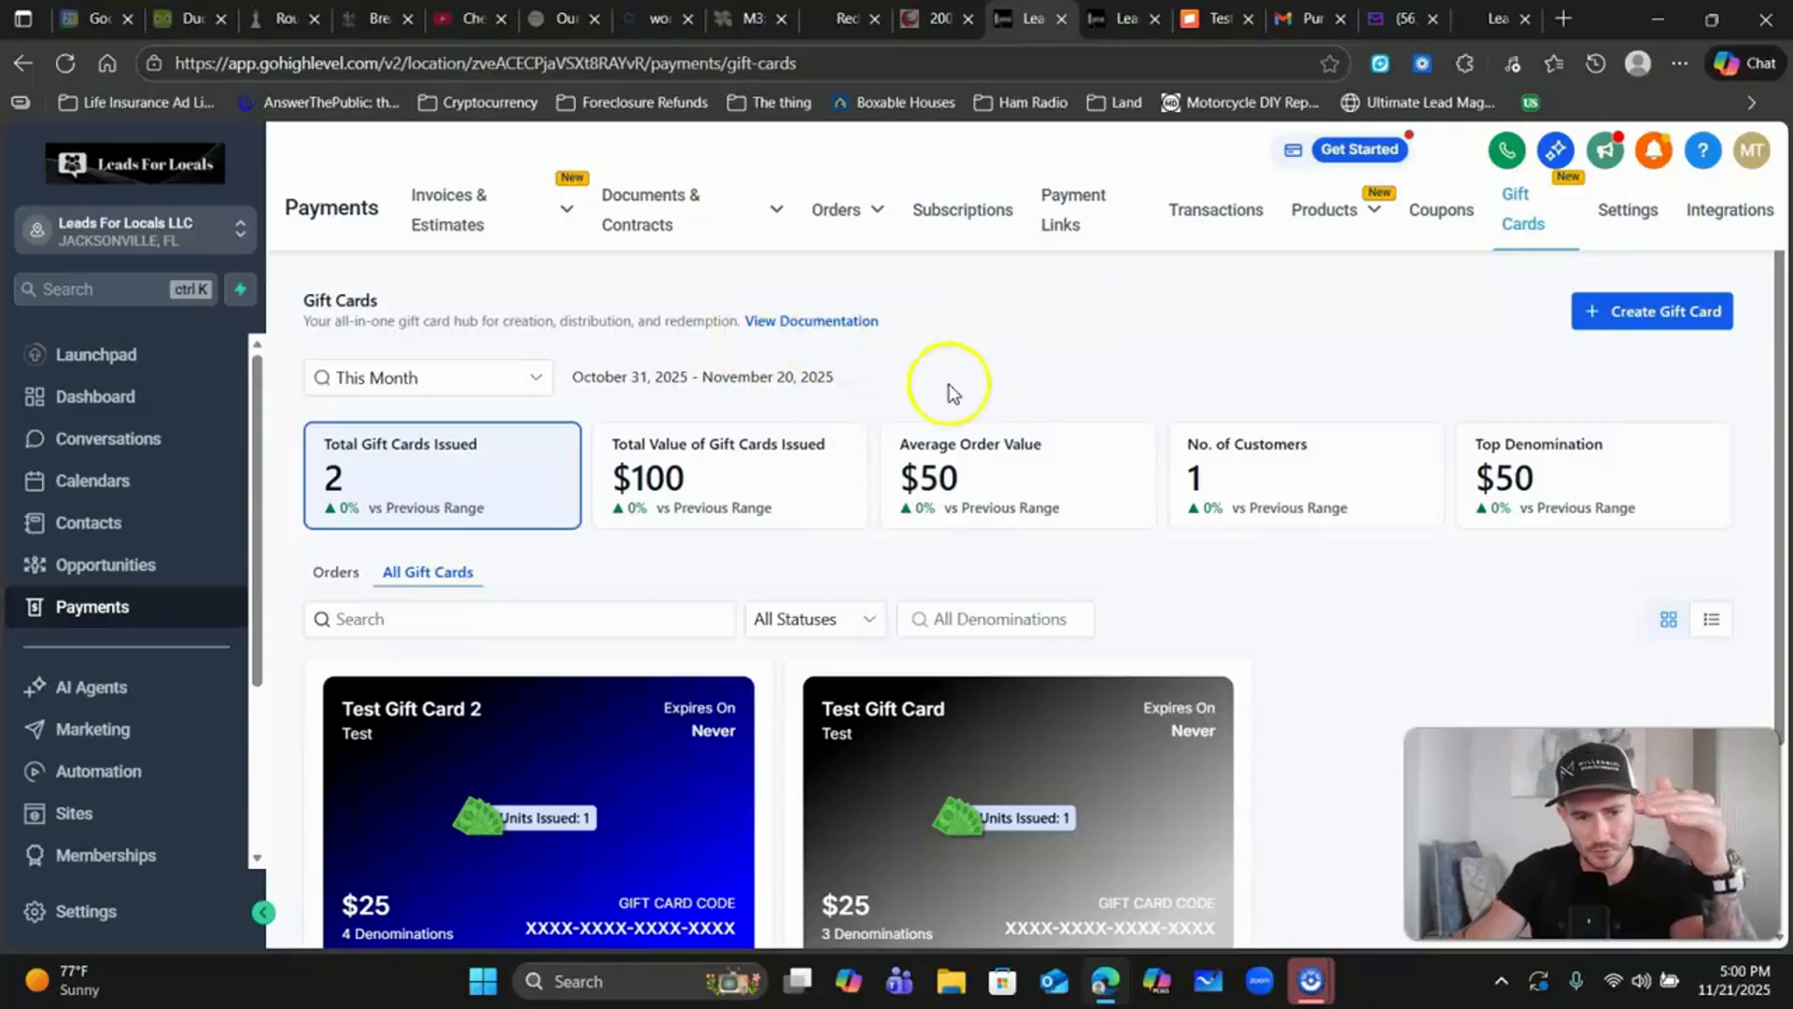
scroll(944, 384, down, 1)
scroll(738, 416, down, 1)
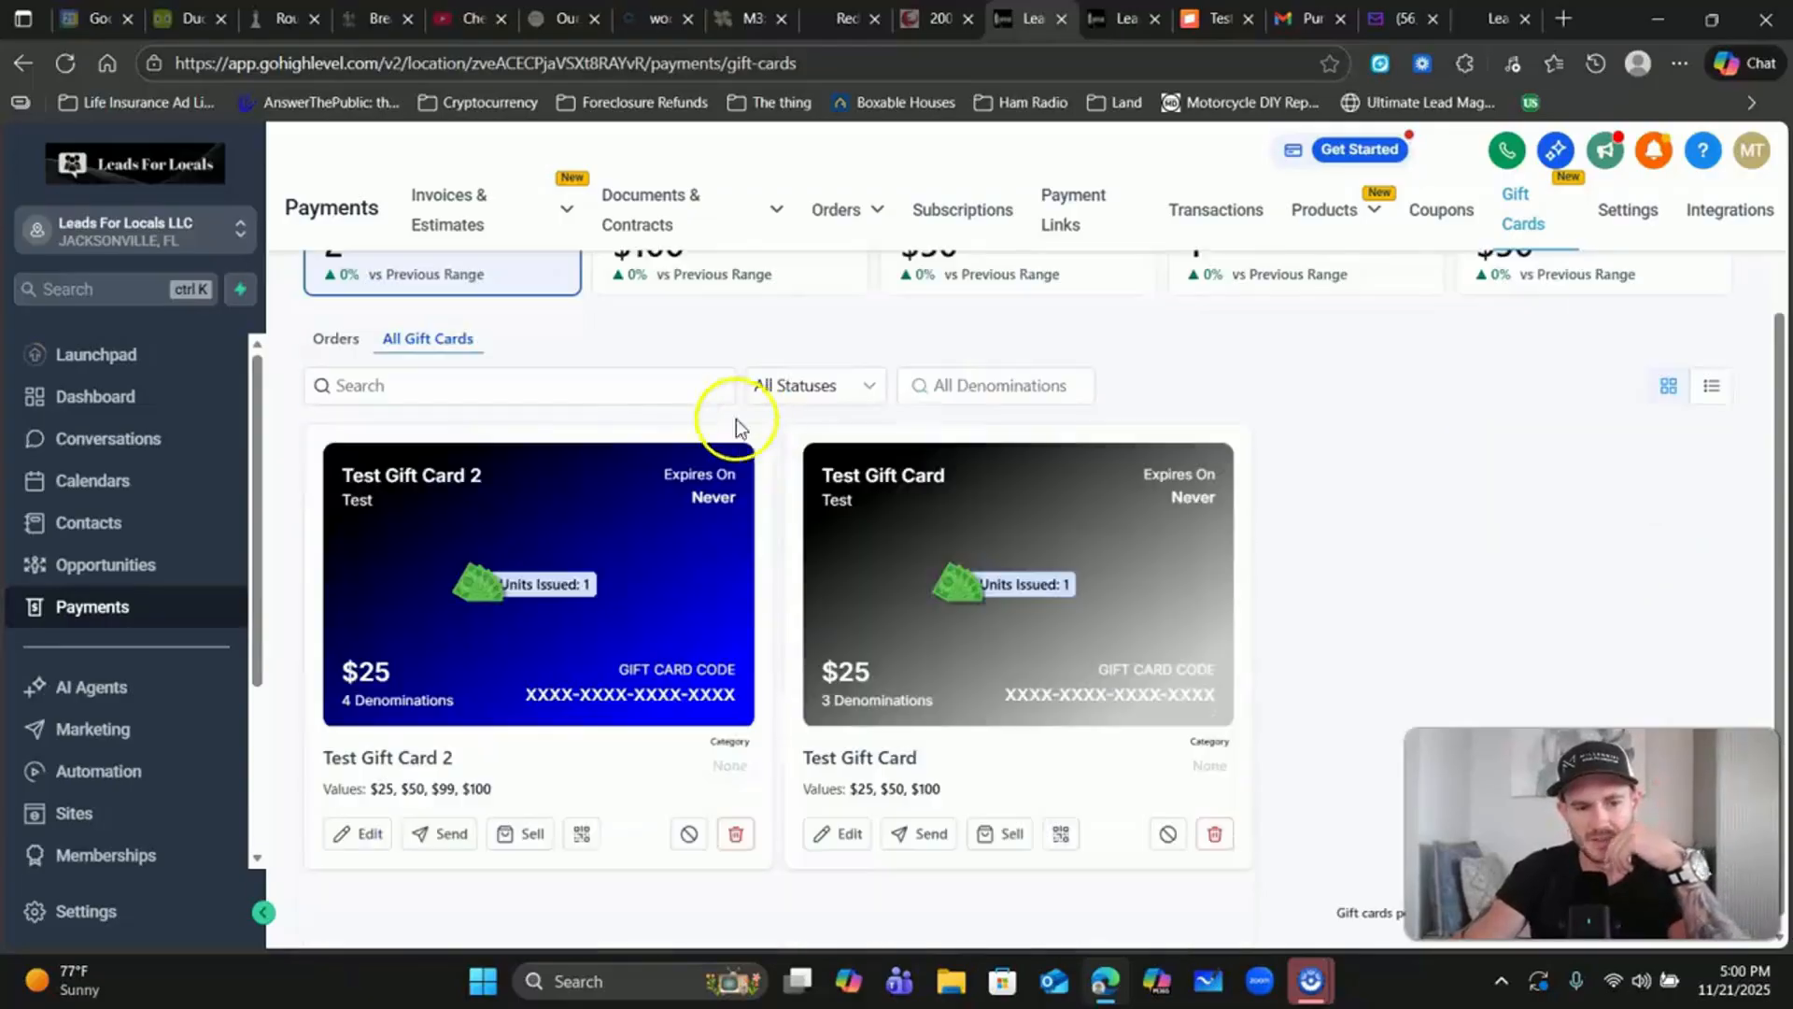
scroll(733, 411, up, 2)
click(331, 573)
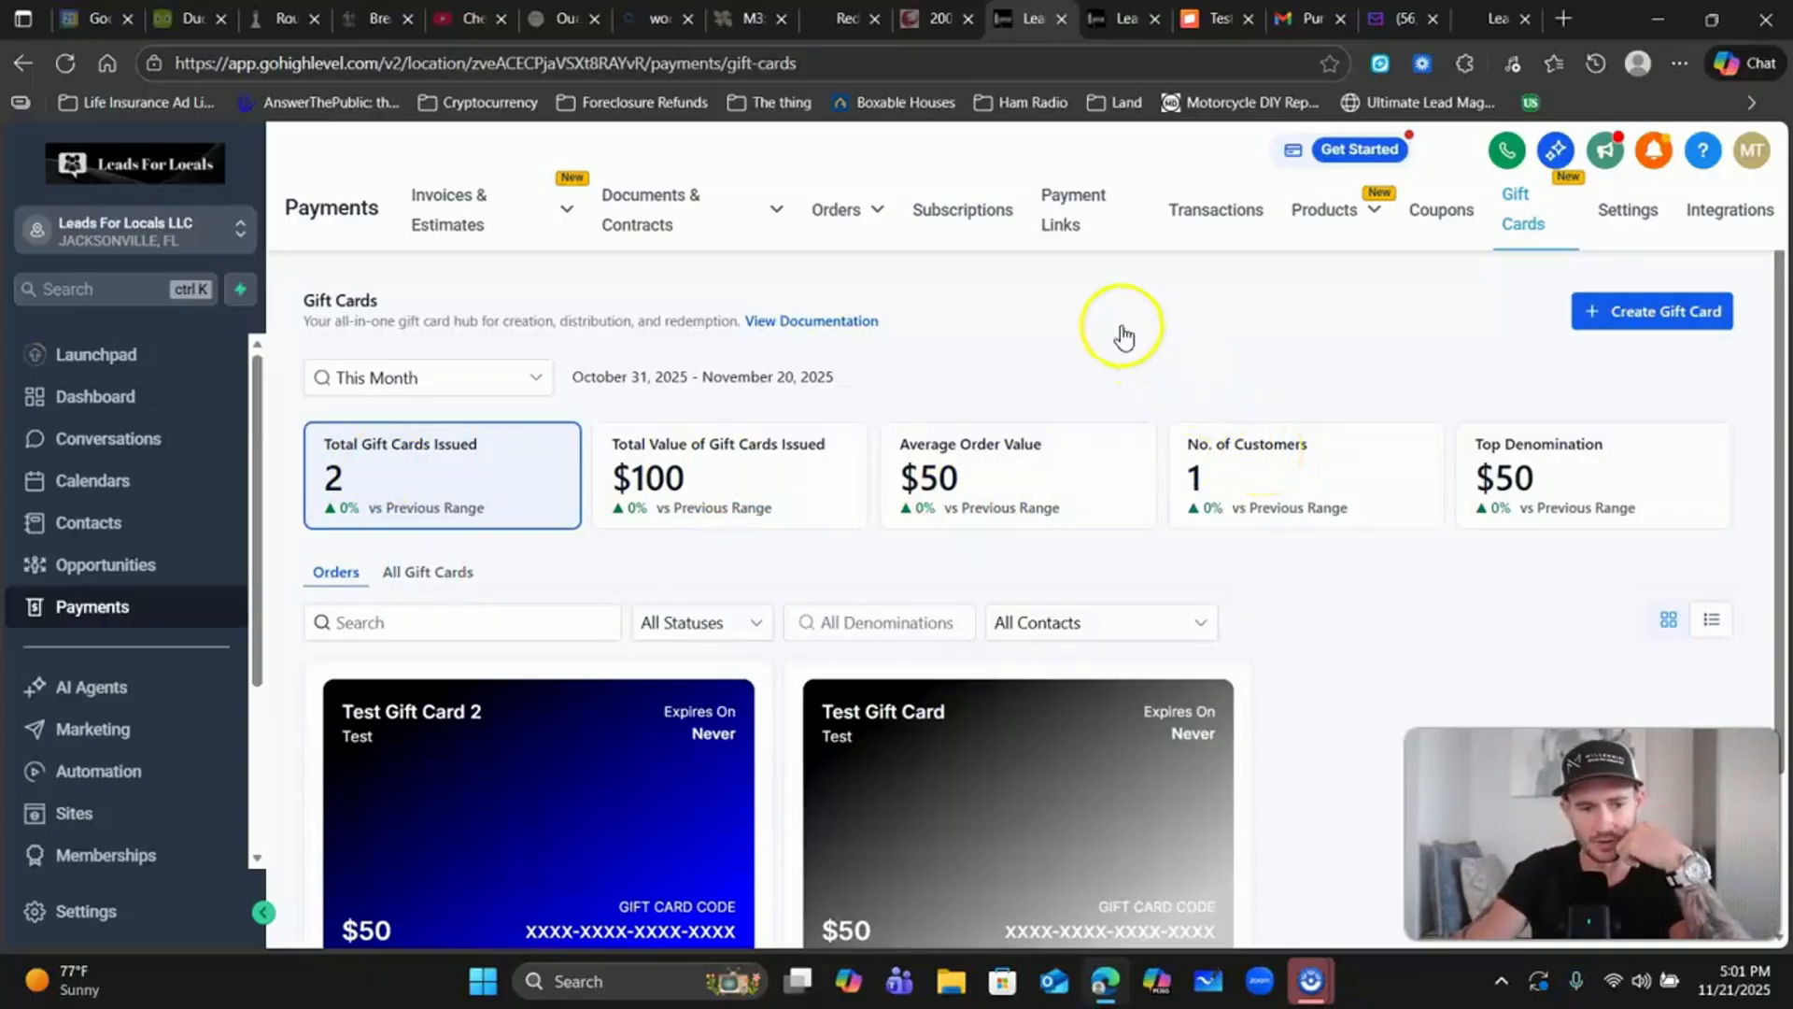
Step: Look over the issued gift card orders and check the available search, contact and denomination filters
scroll(1043, 309, down, 1)
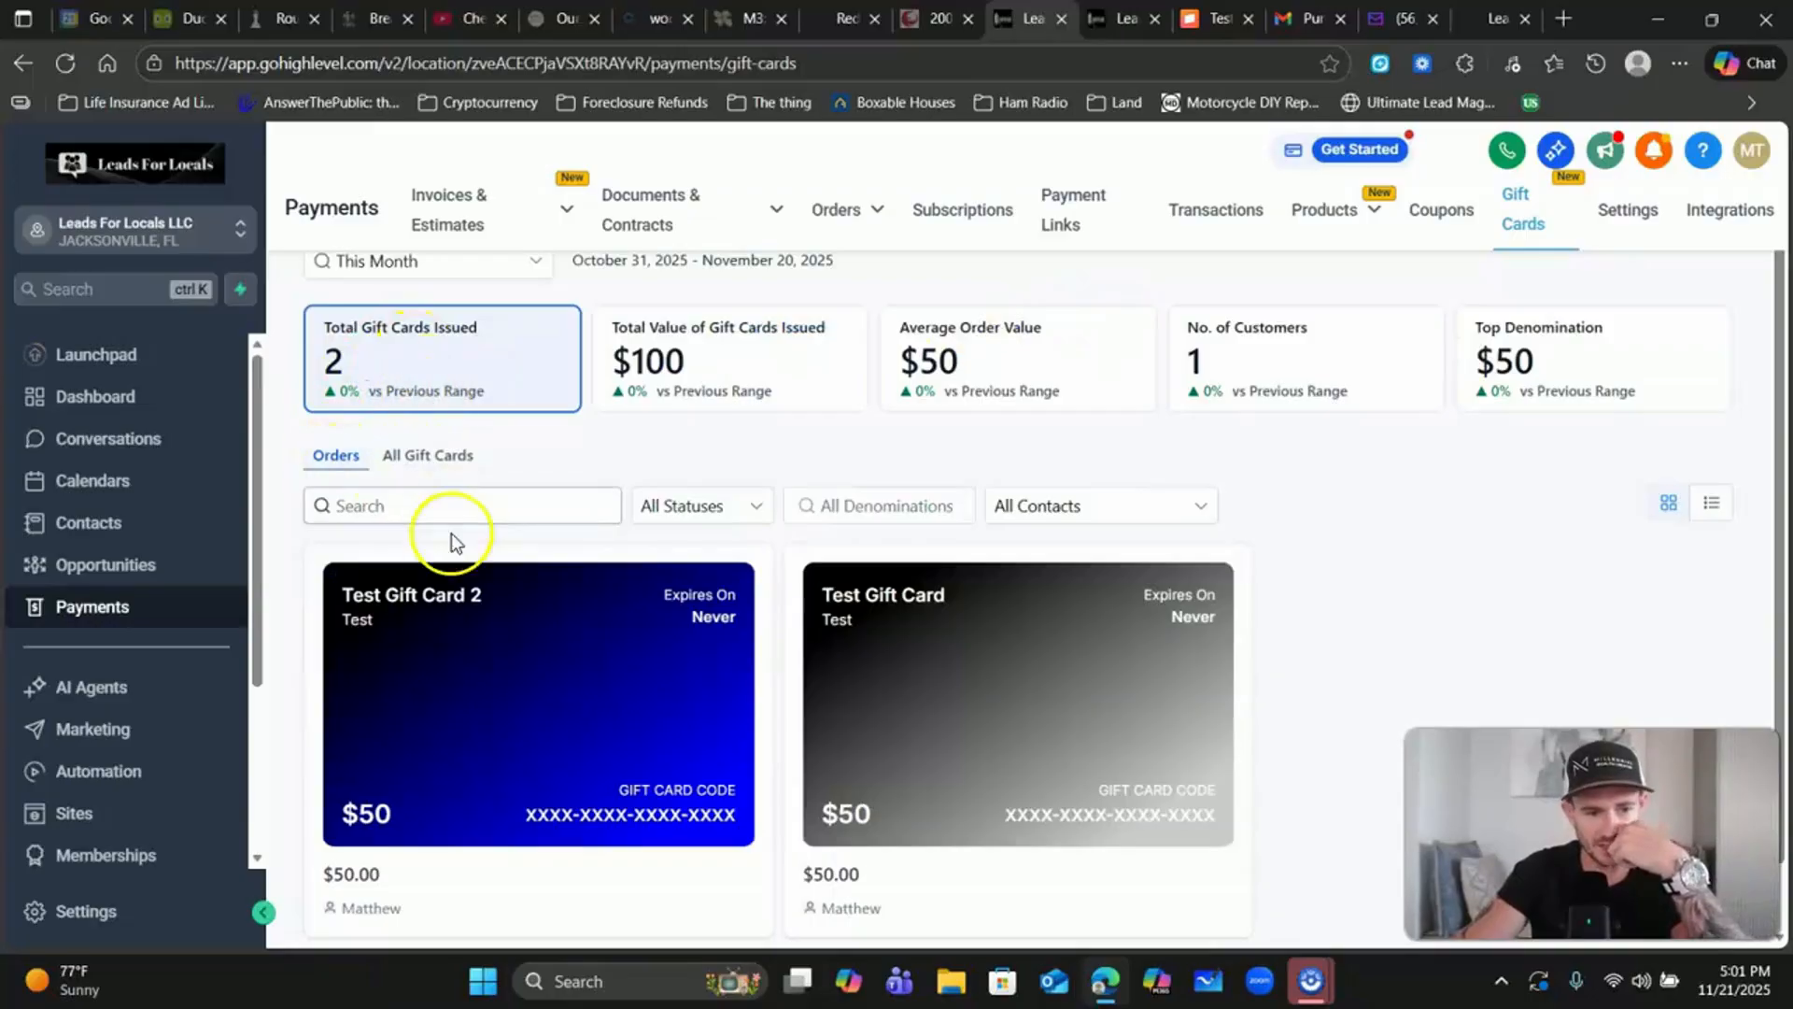
click(425, 505)
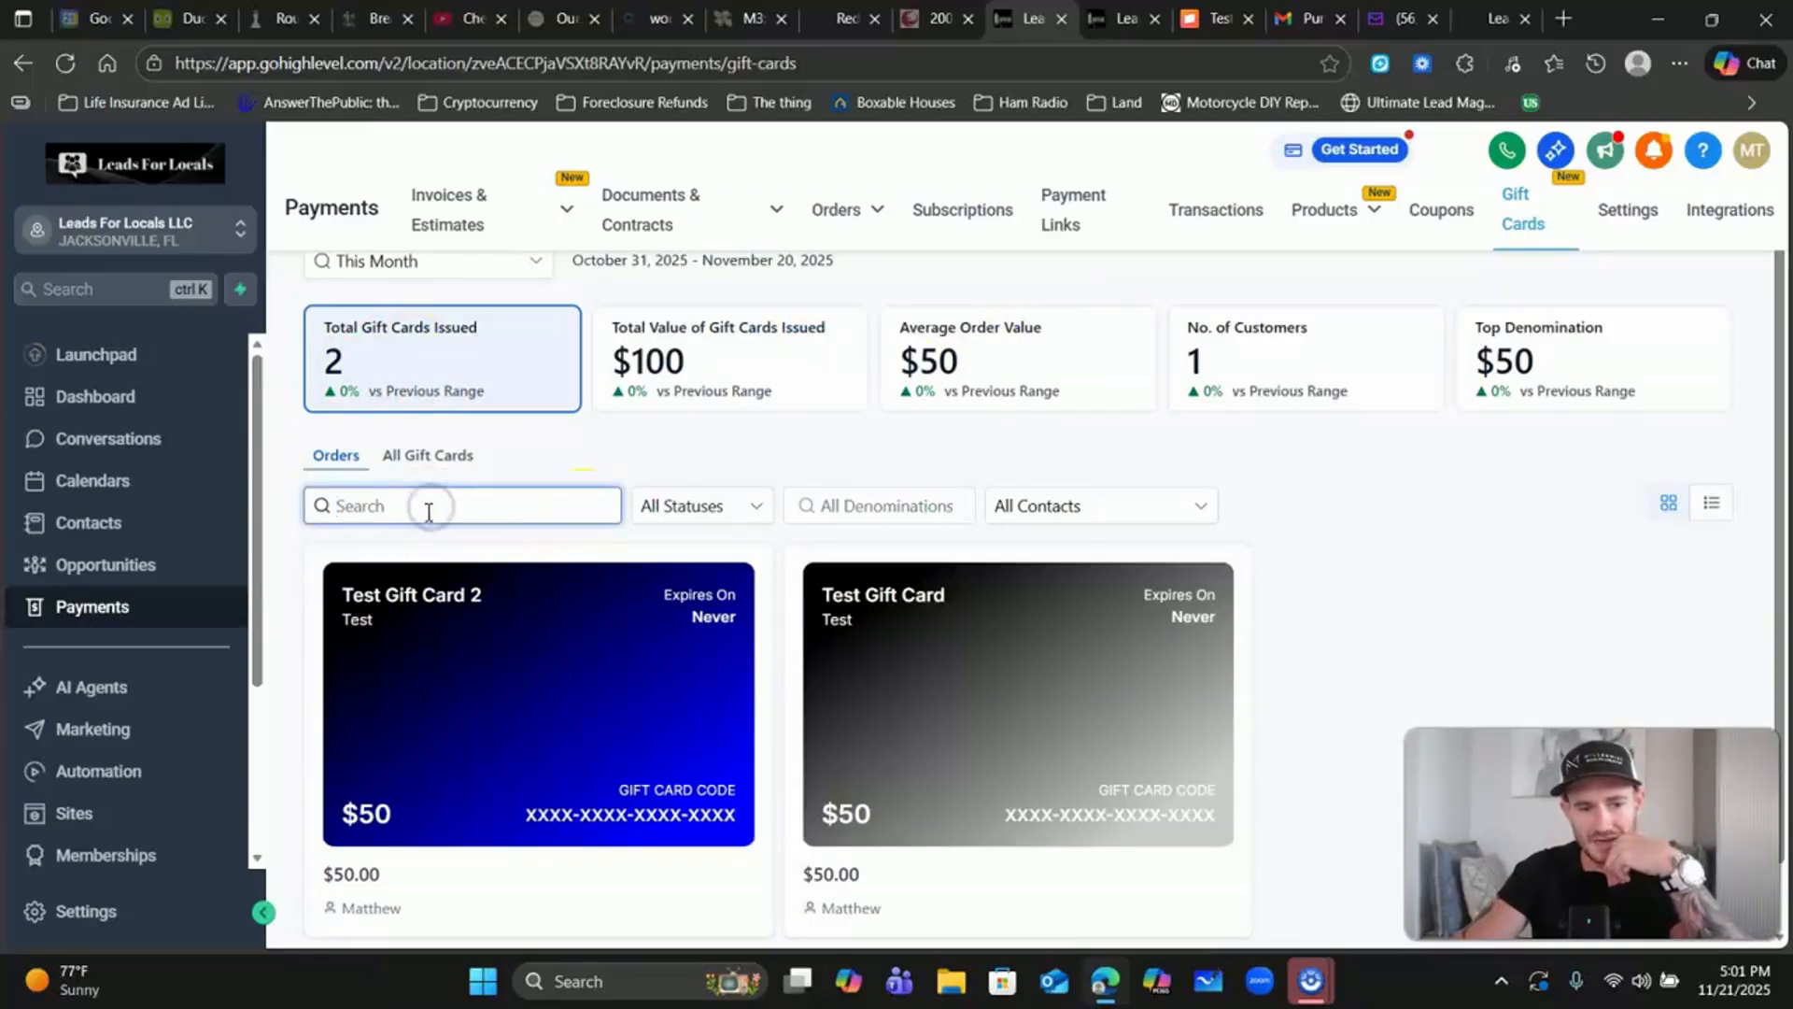
click(1171, 504)
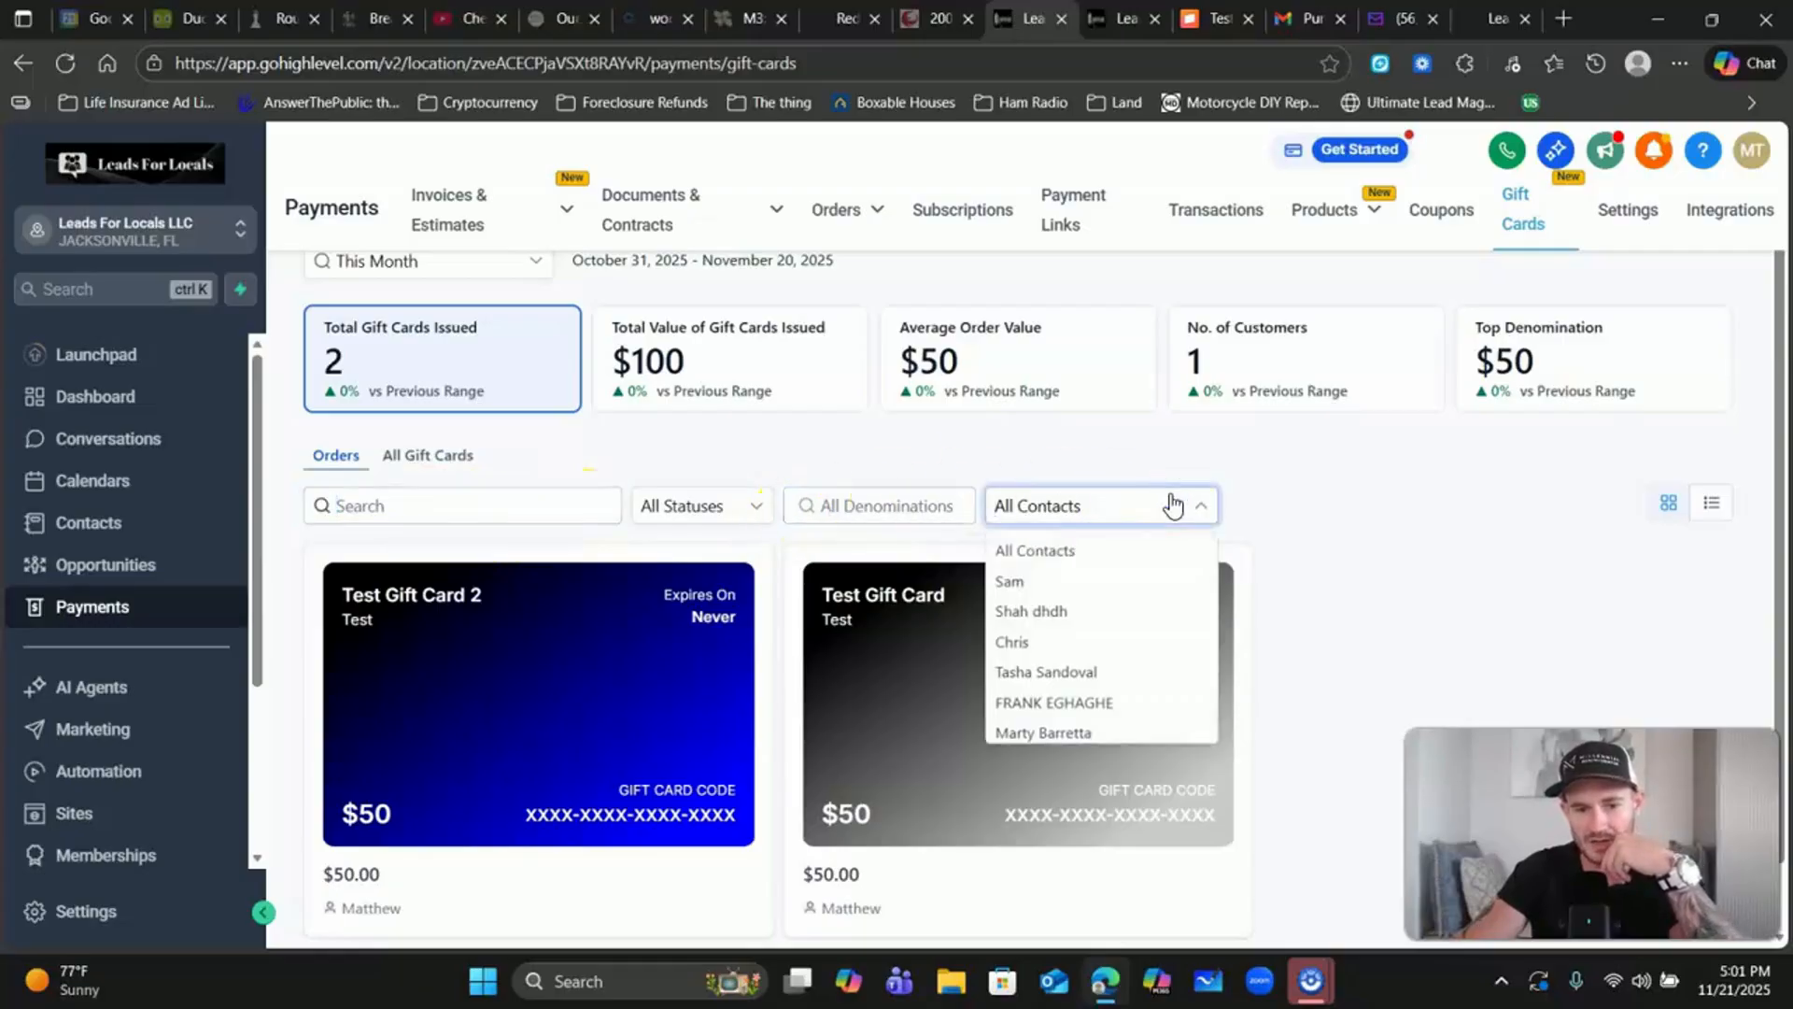
click(1009, 444)
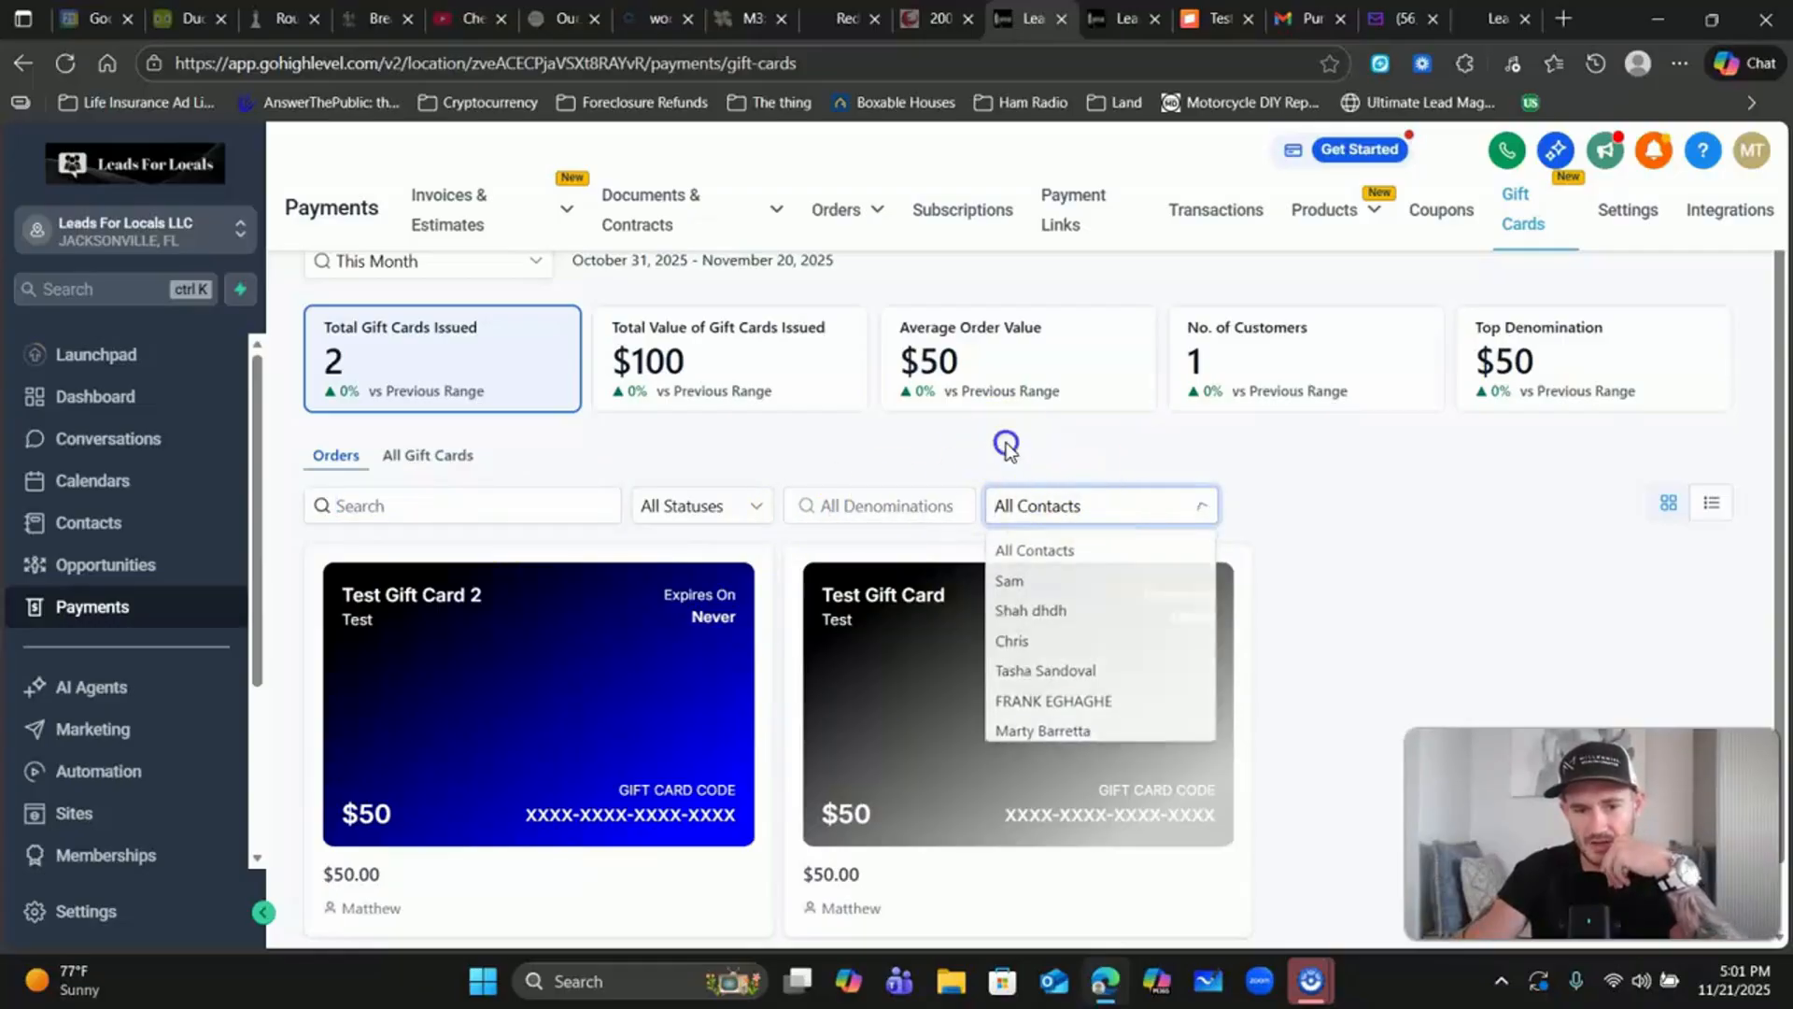
click(881, 508)
scroll(971, 505, down, 1)
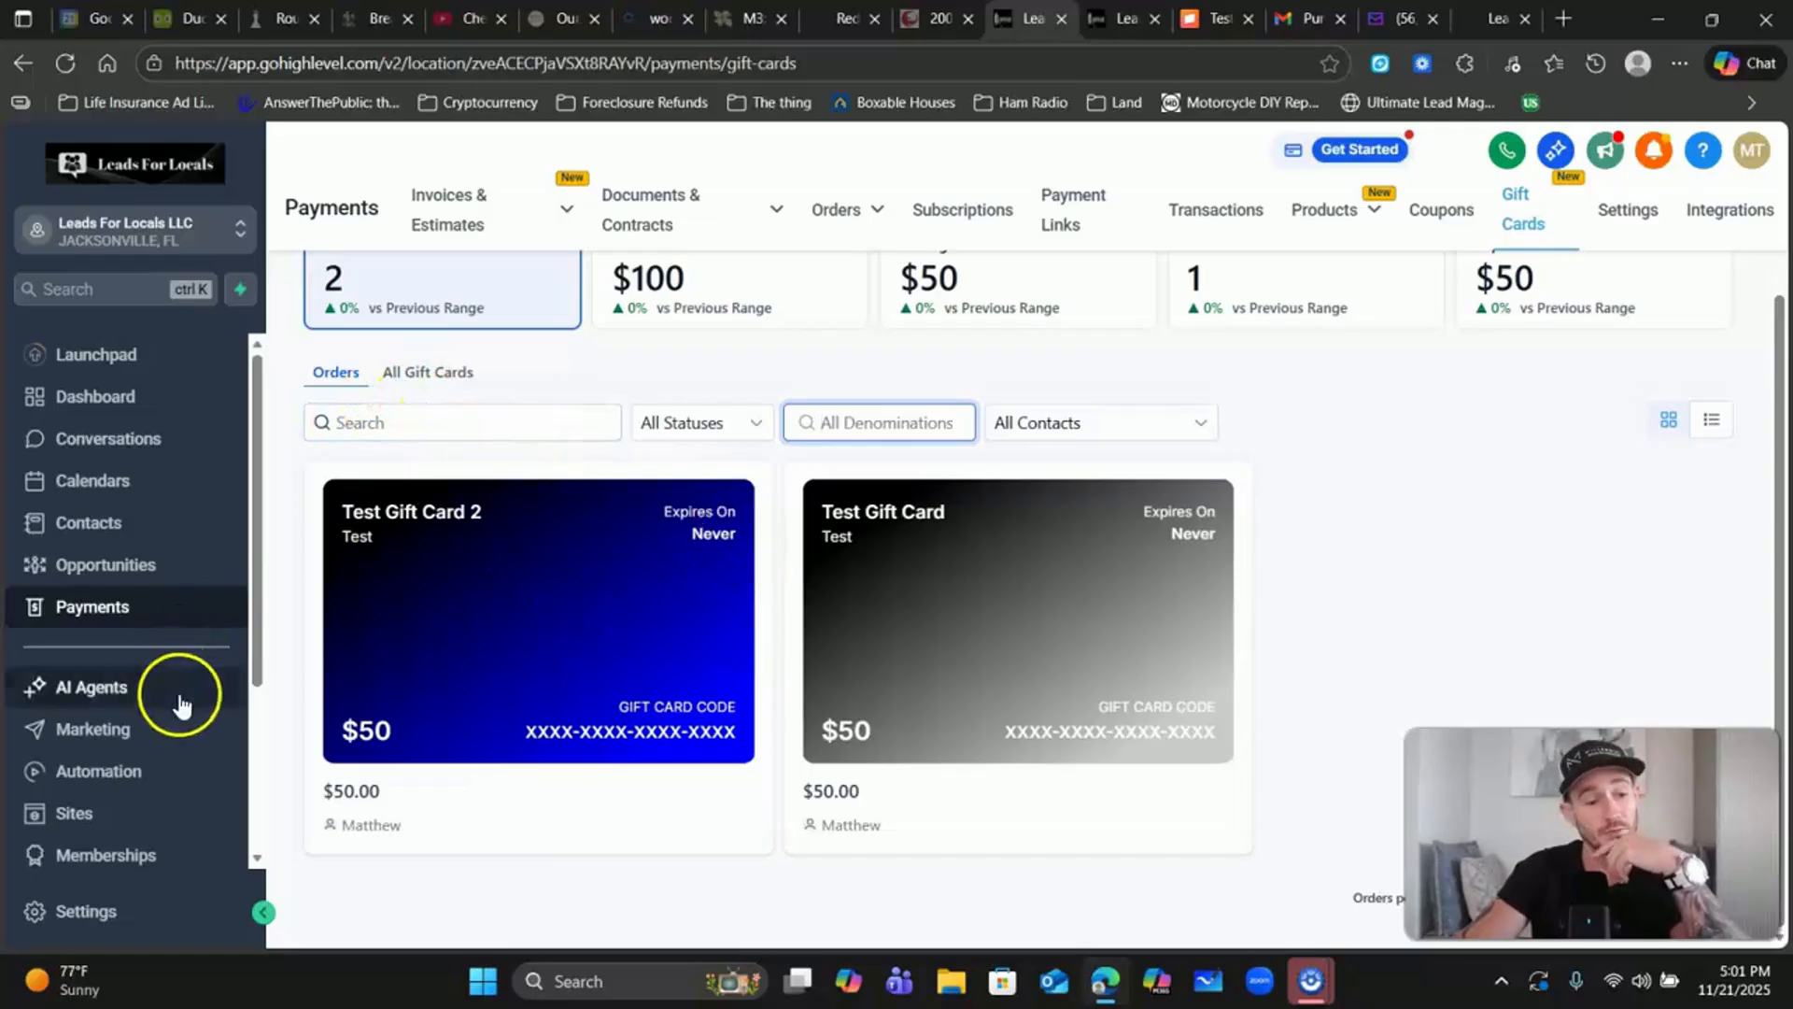
Step: Go to the Automation workflow list and create a new workflow from scratch
click(110, 771)
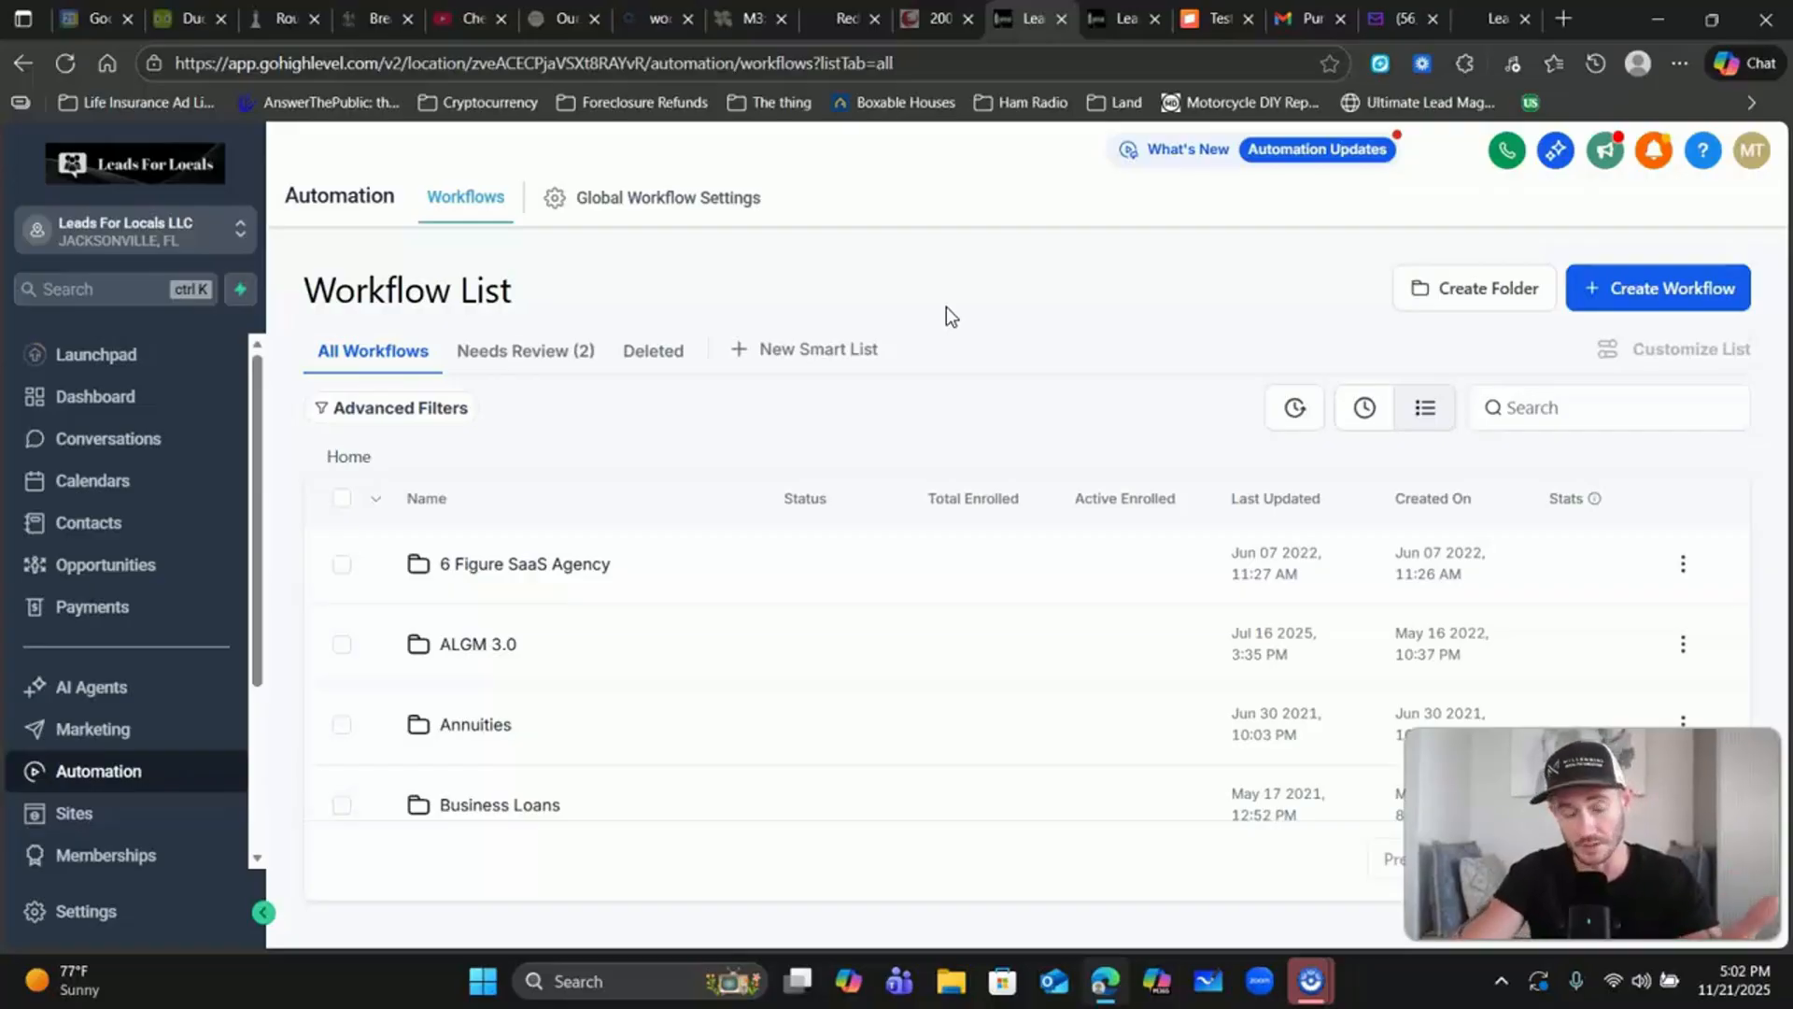
click(996, 286)
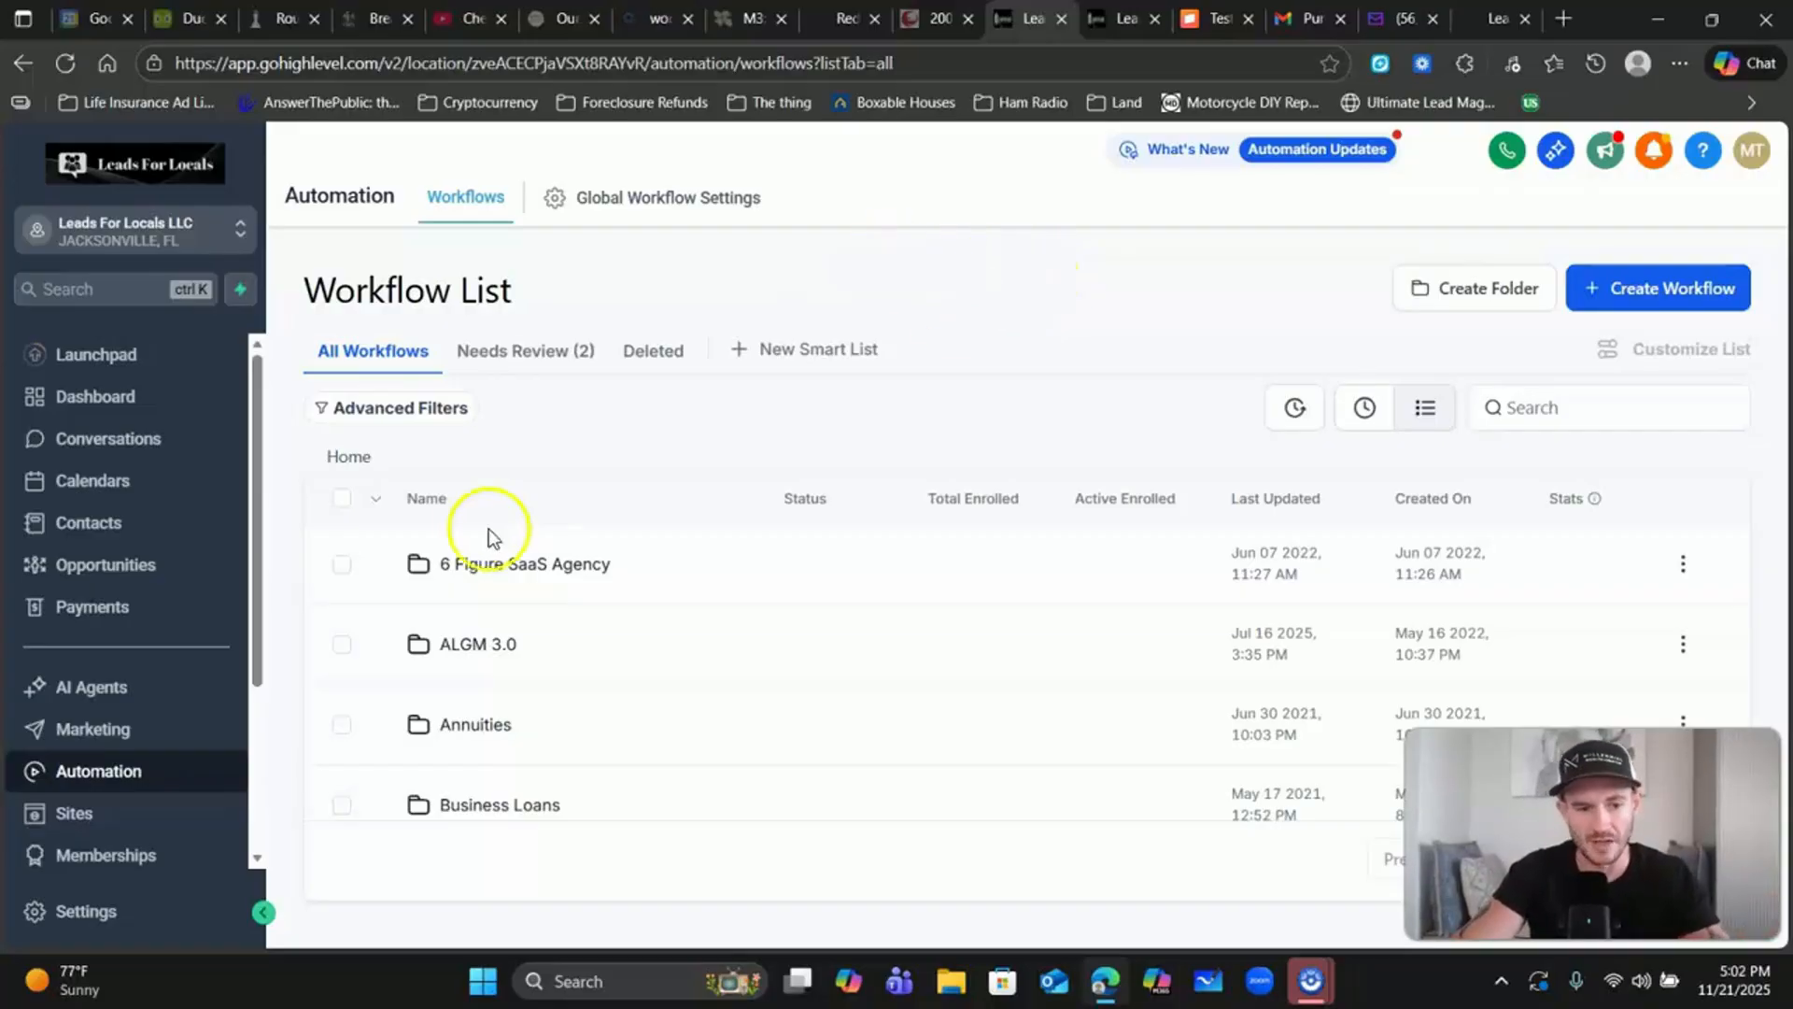
scroll(812, 520, down, 3)
scroll(670, 563, up, 3)
click(1672, 285)
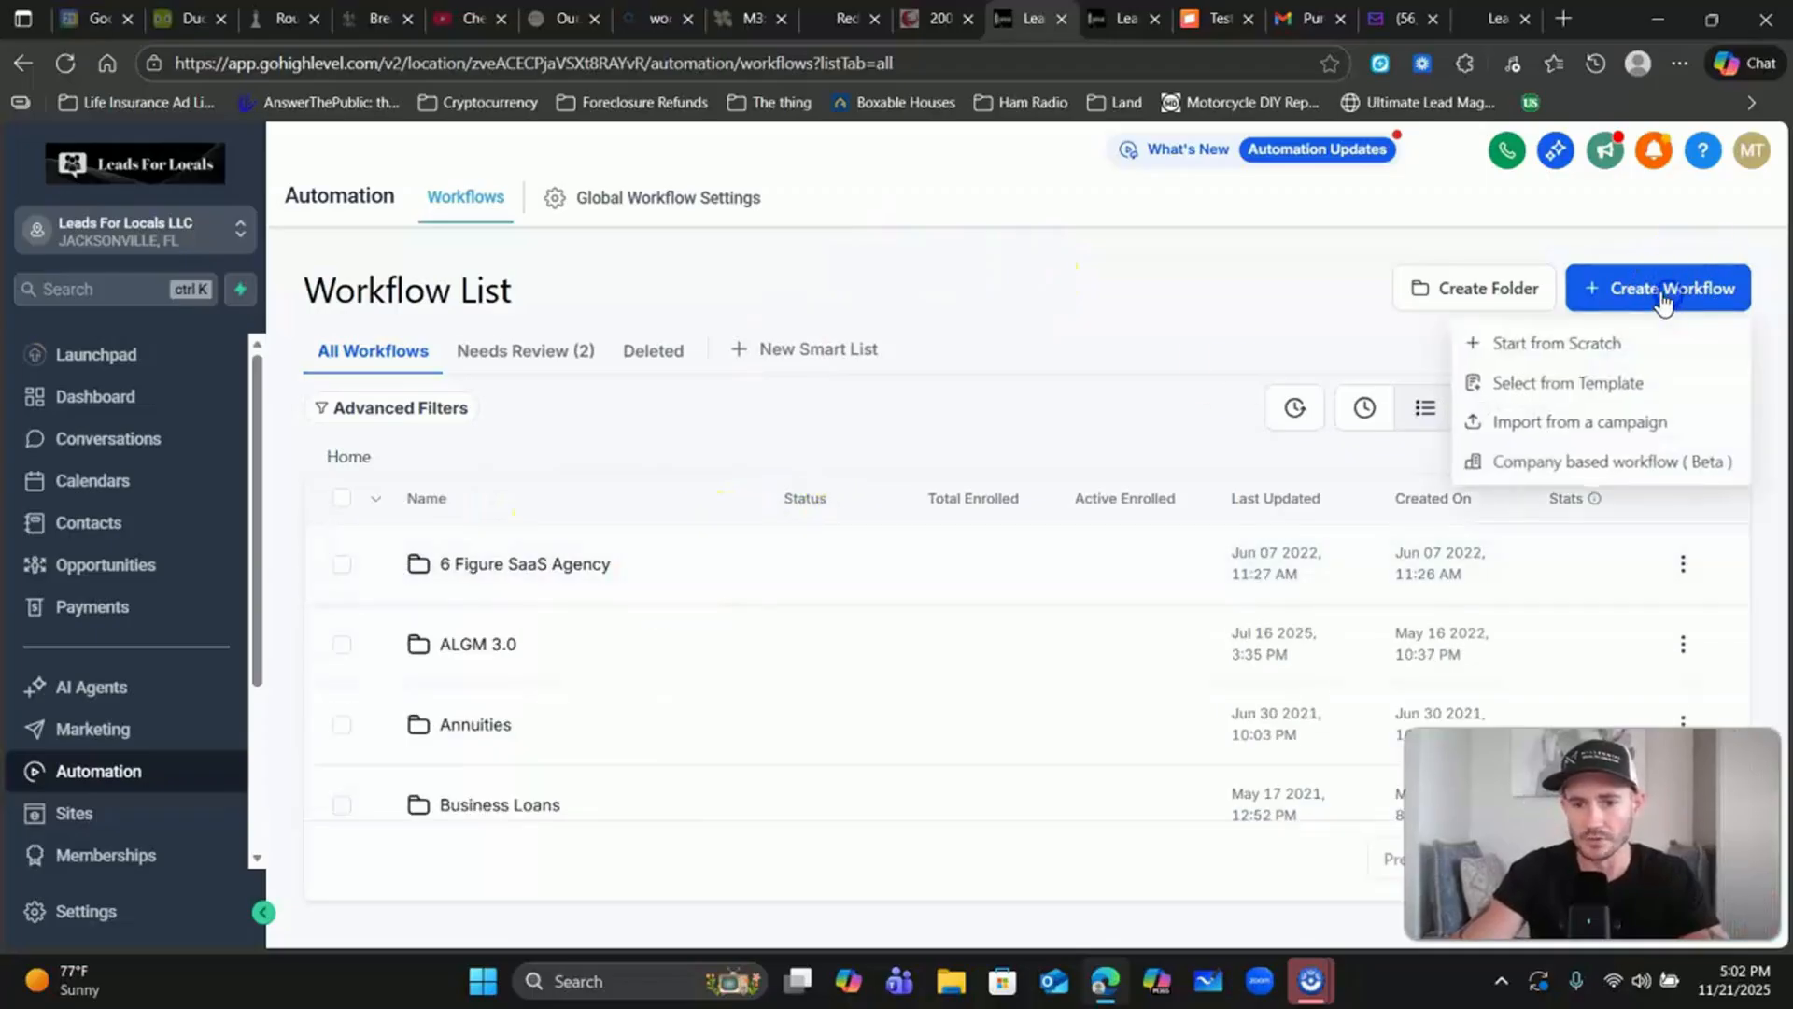
click(1597, 342)
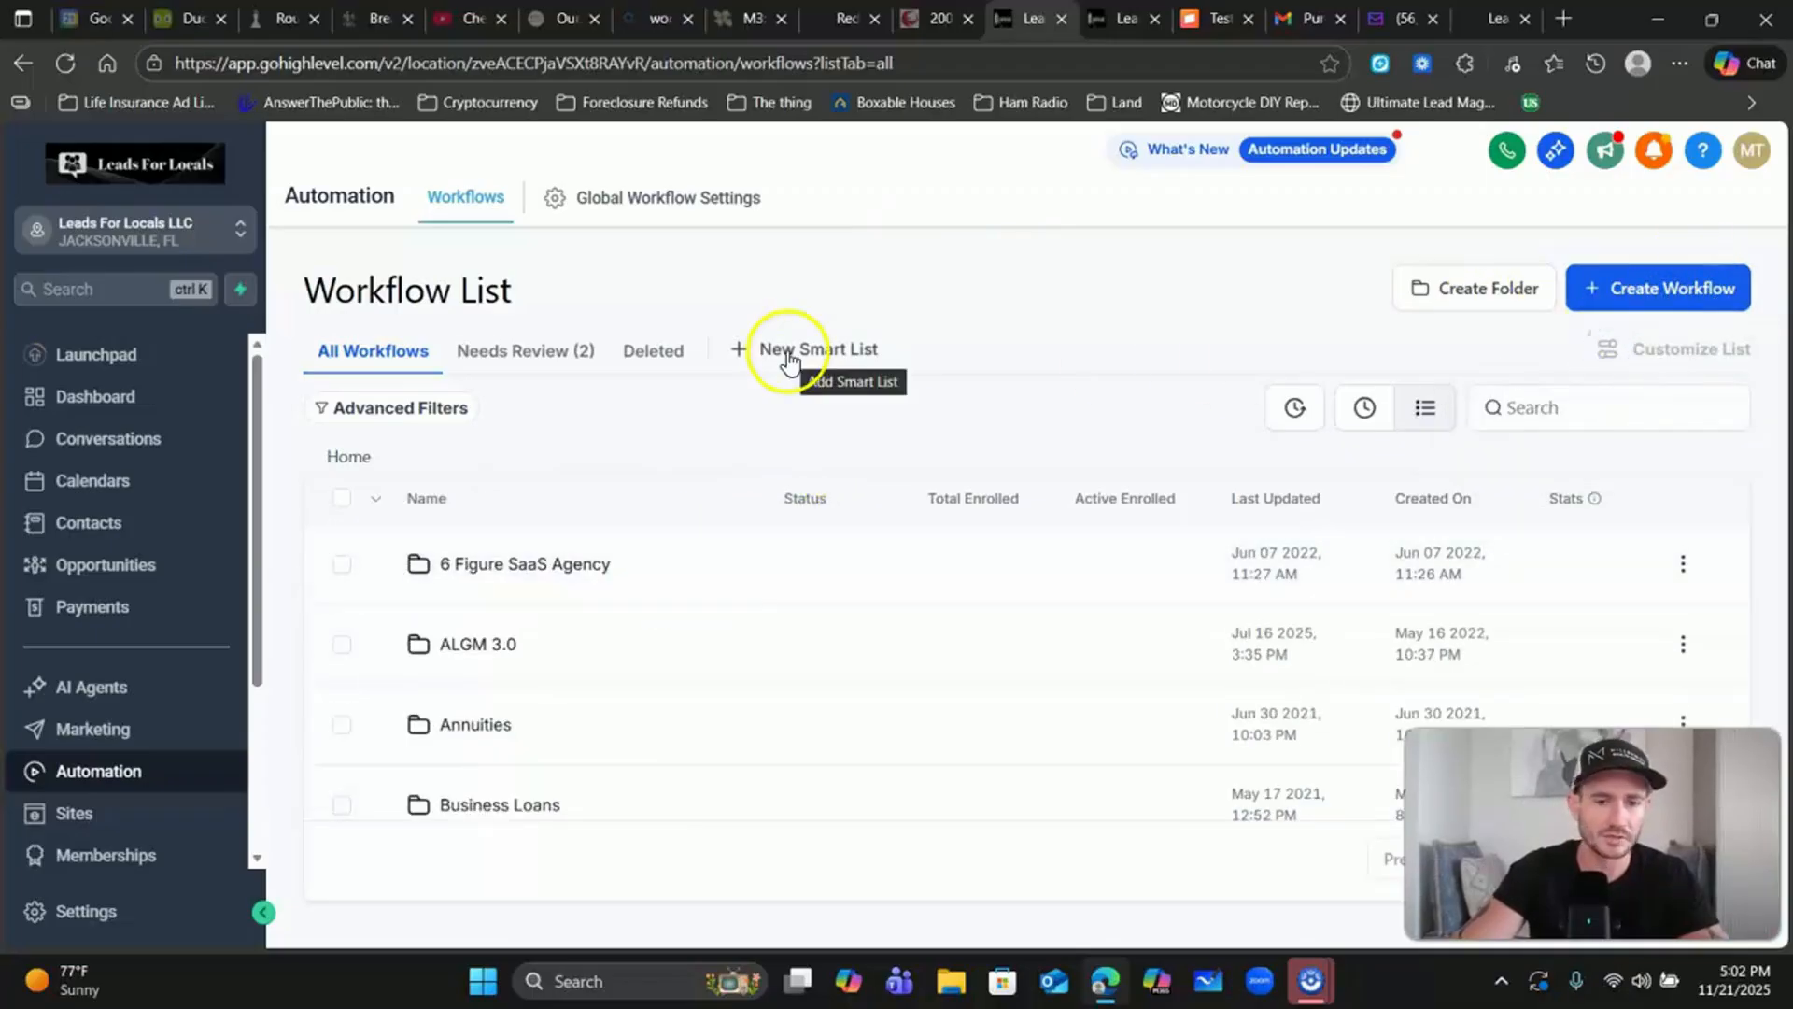
click(881, 275)
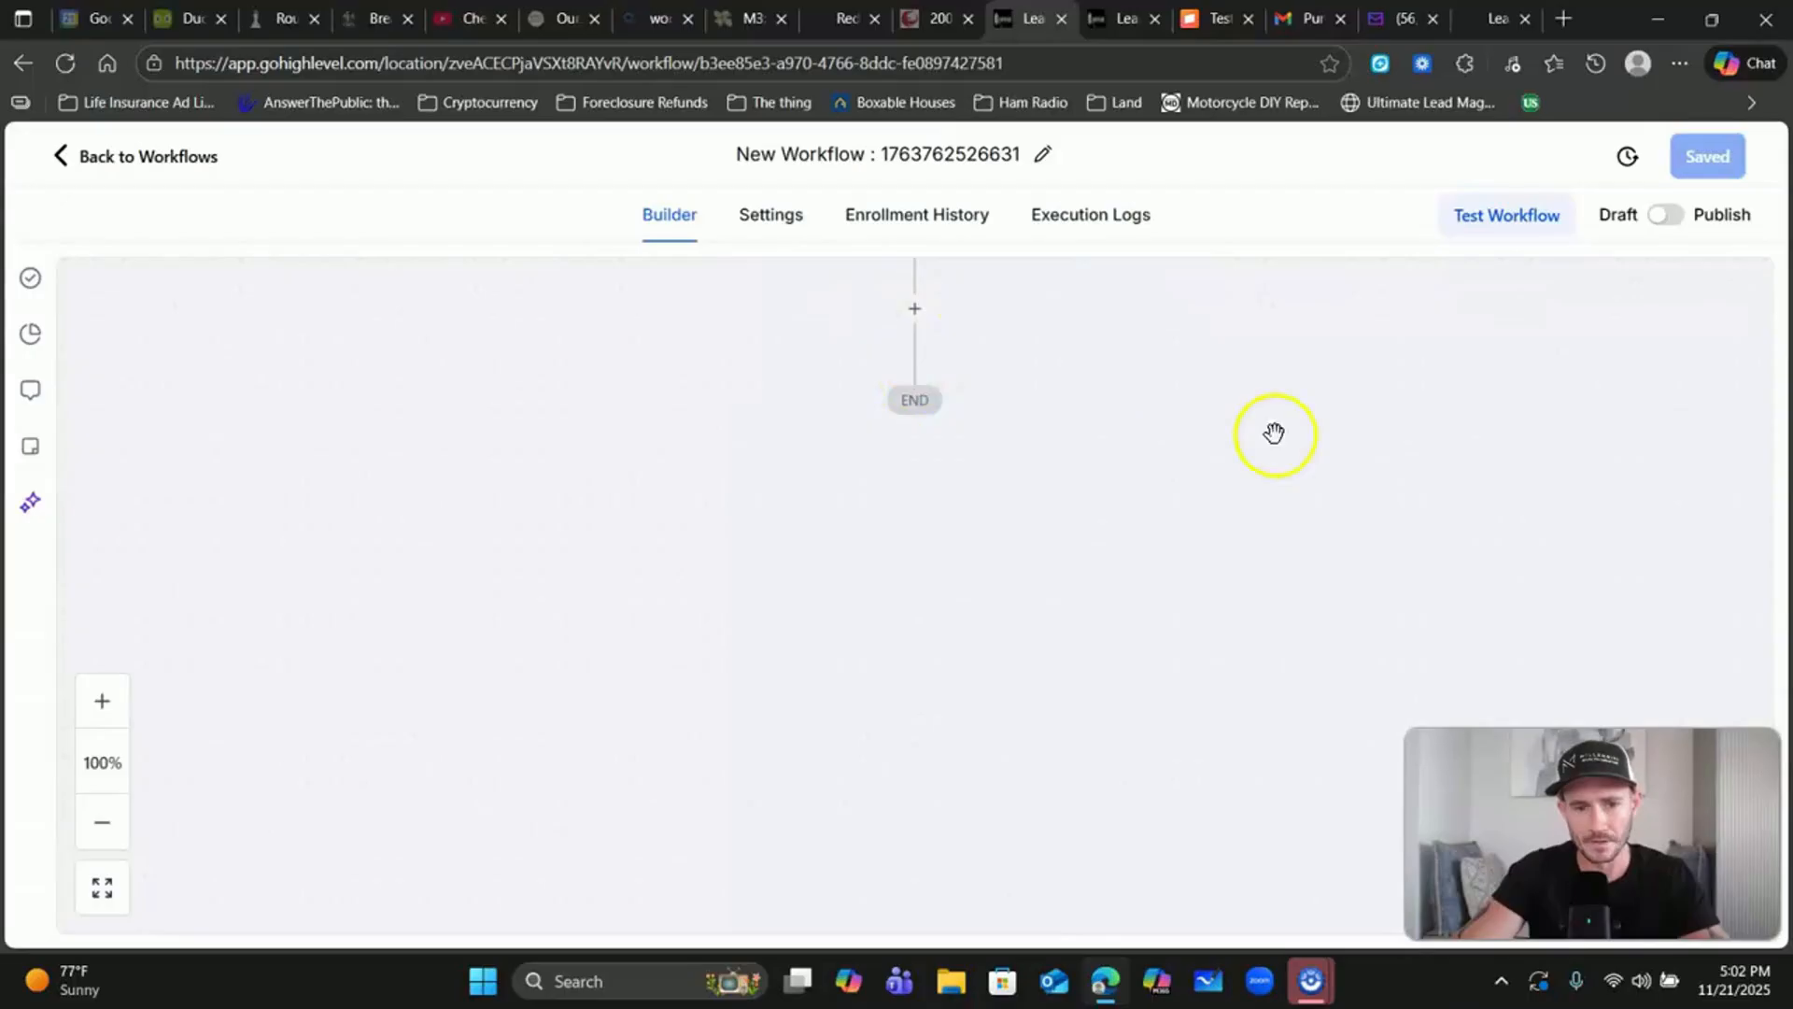
Step: Search the workflow triggers for payment options and choose the Order Submitted trigger
click(876, 368)
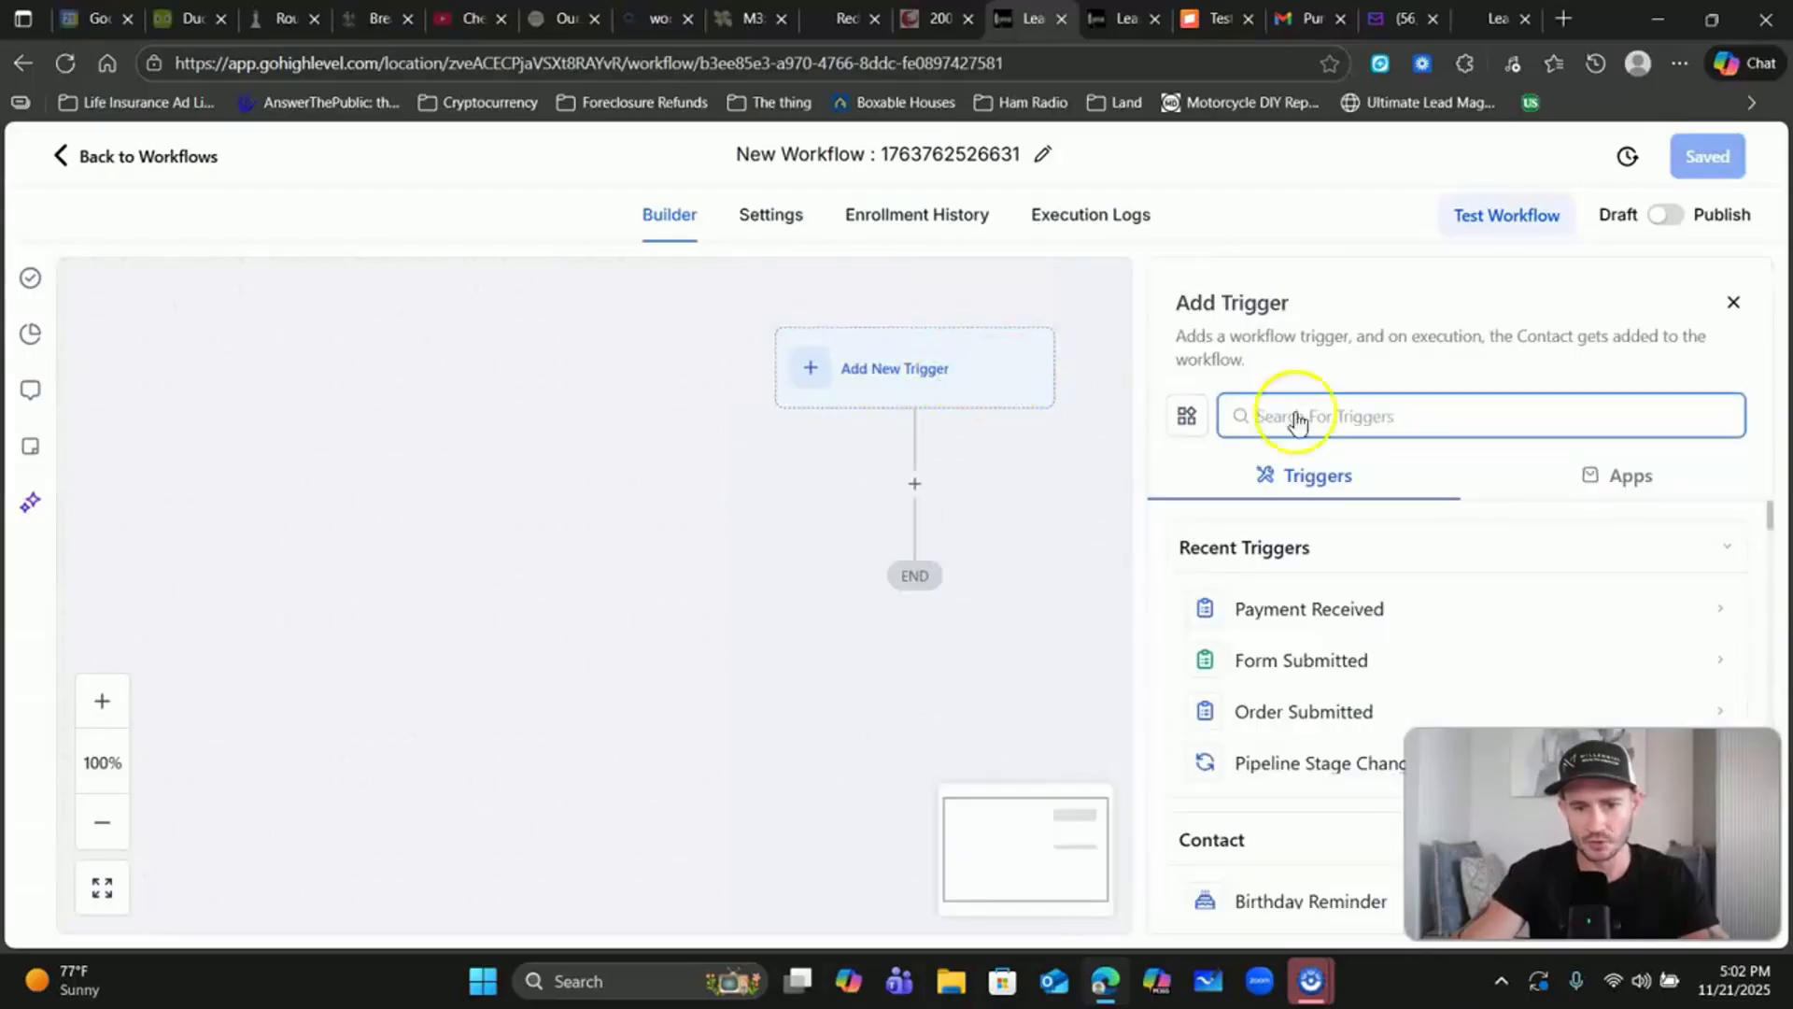
click(1333, 422)
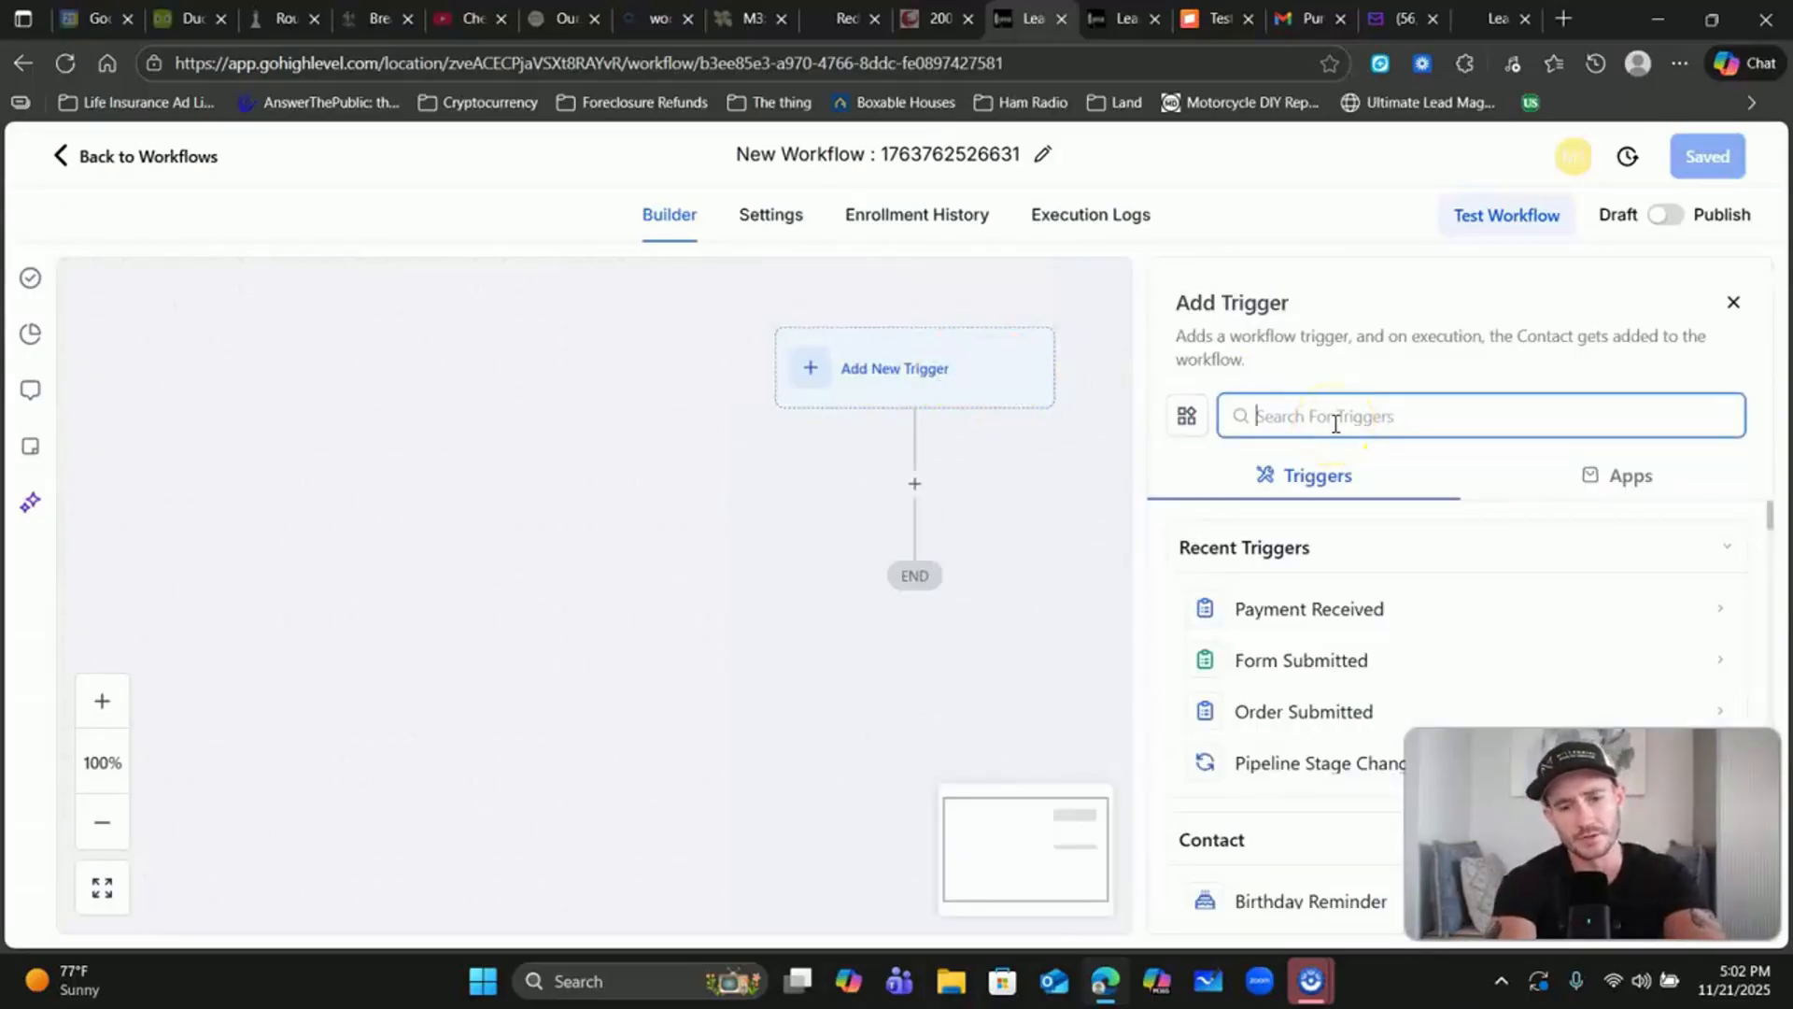
text(paymen)
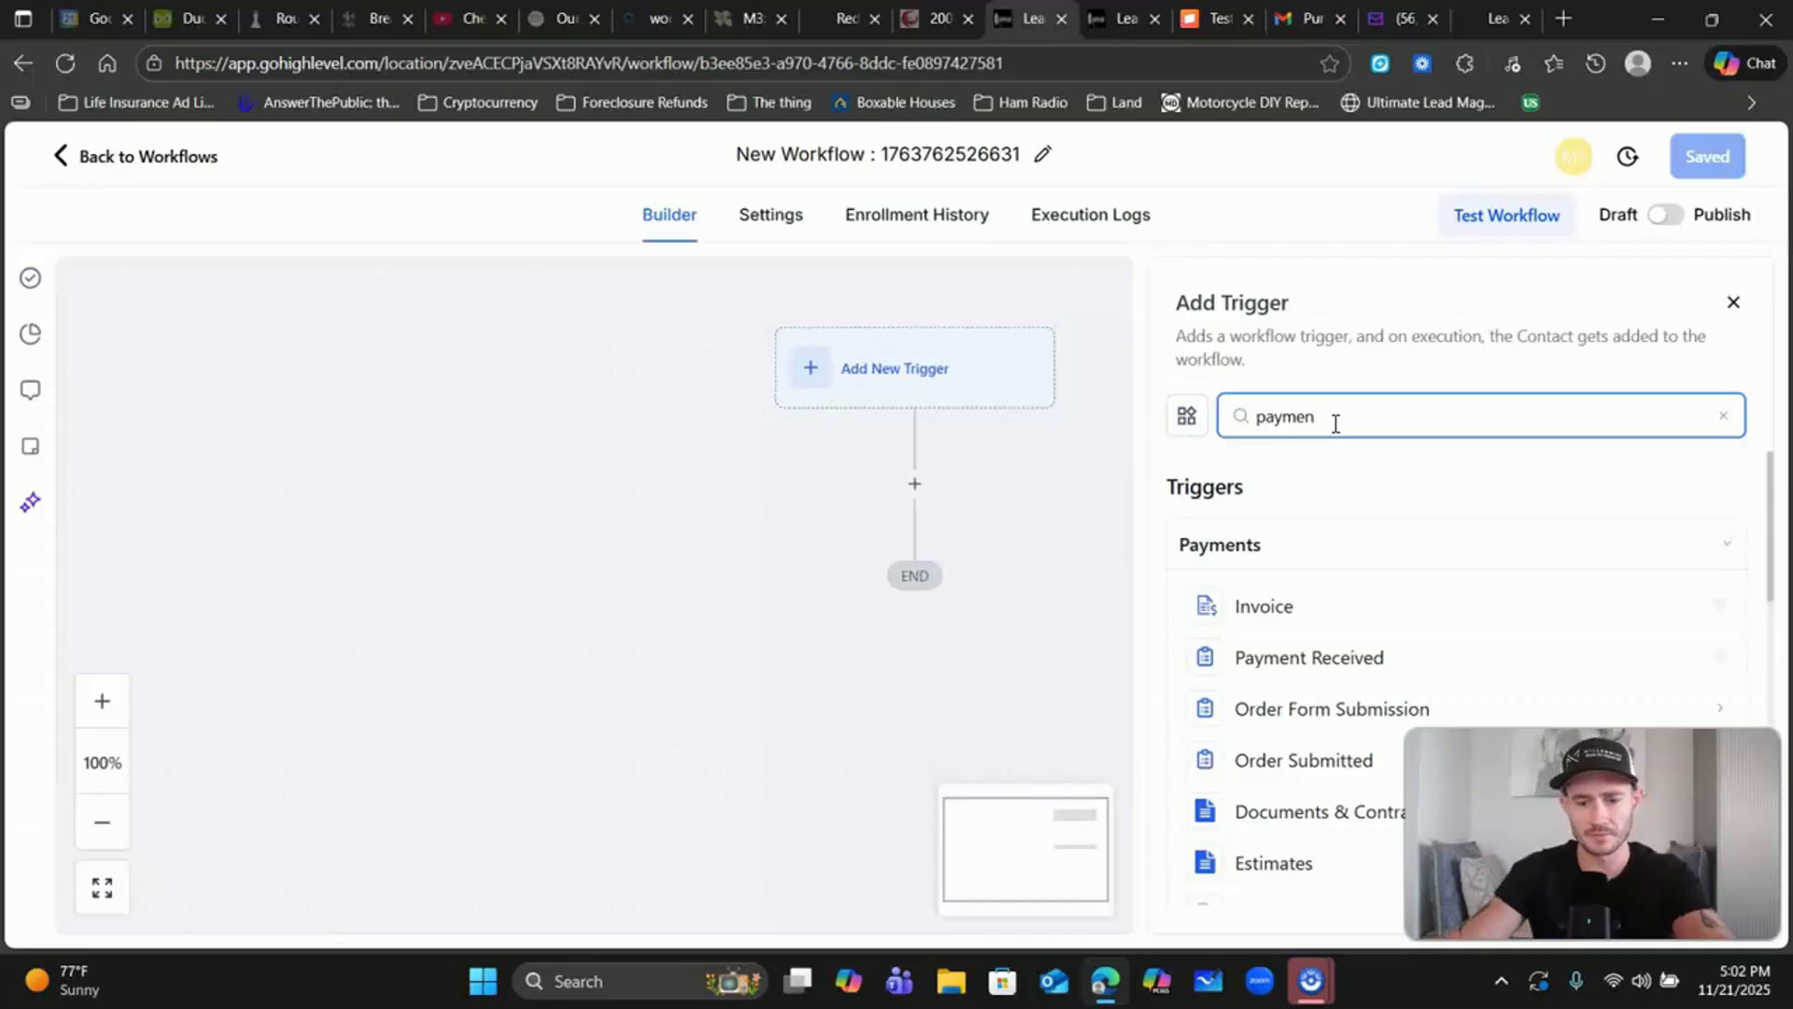
click(1272, 756)
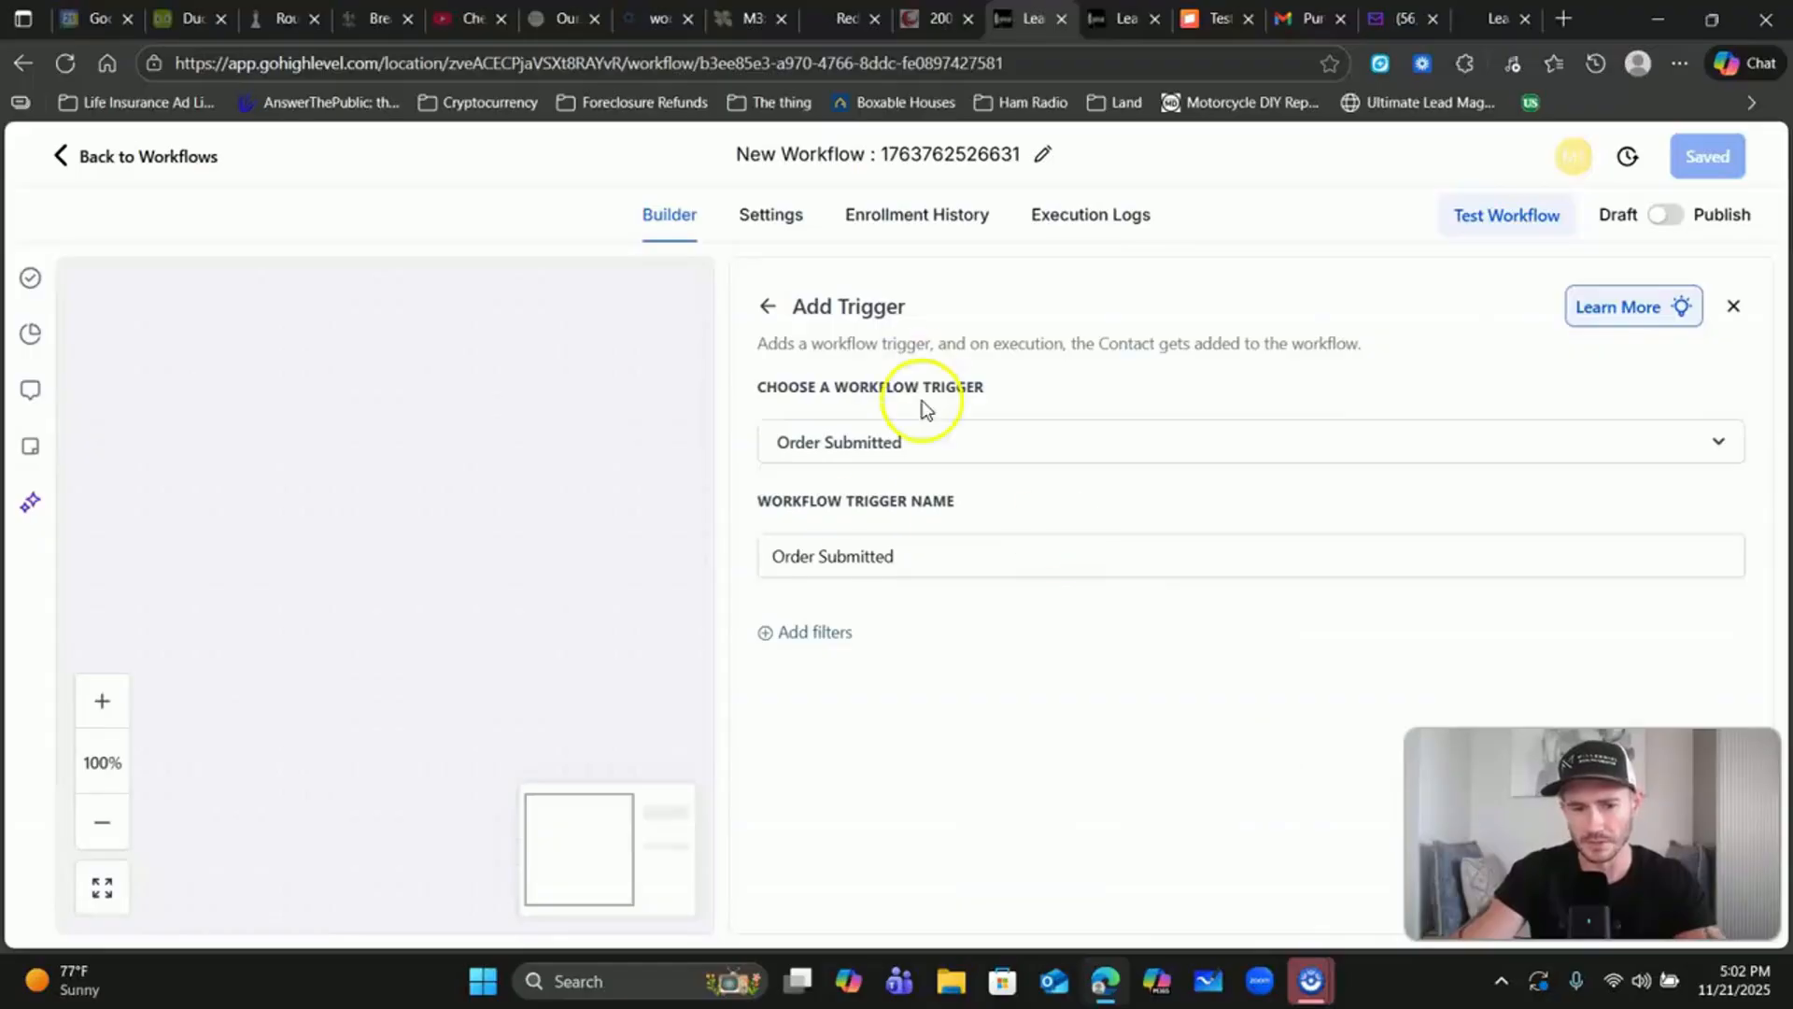
Step: Filter the Order Submitted trigger to Global Product Is Test Gift Card 2, and save the trigger
click(840, 630)
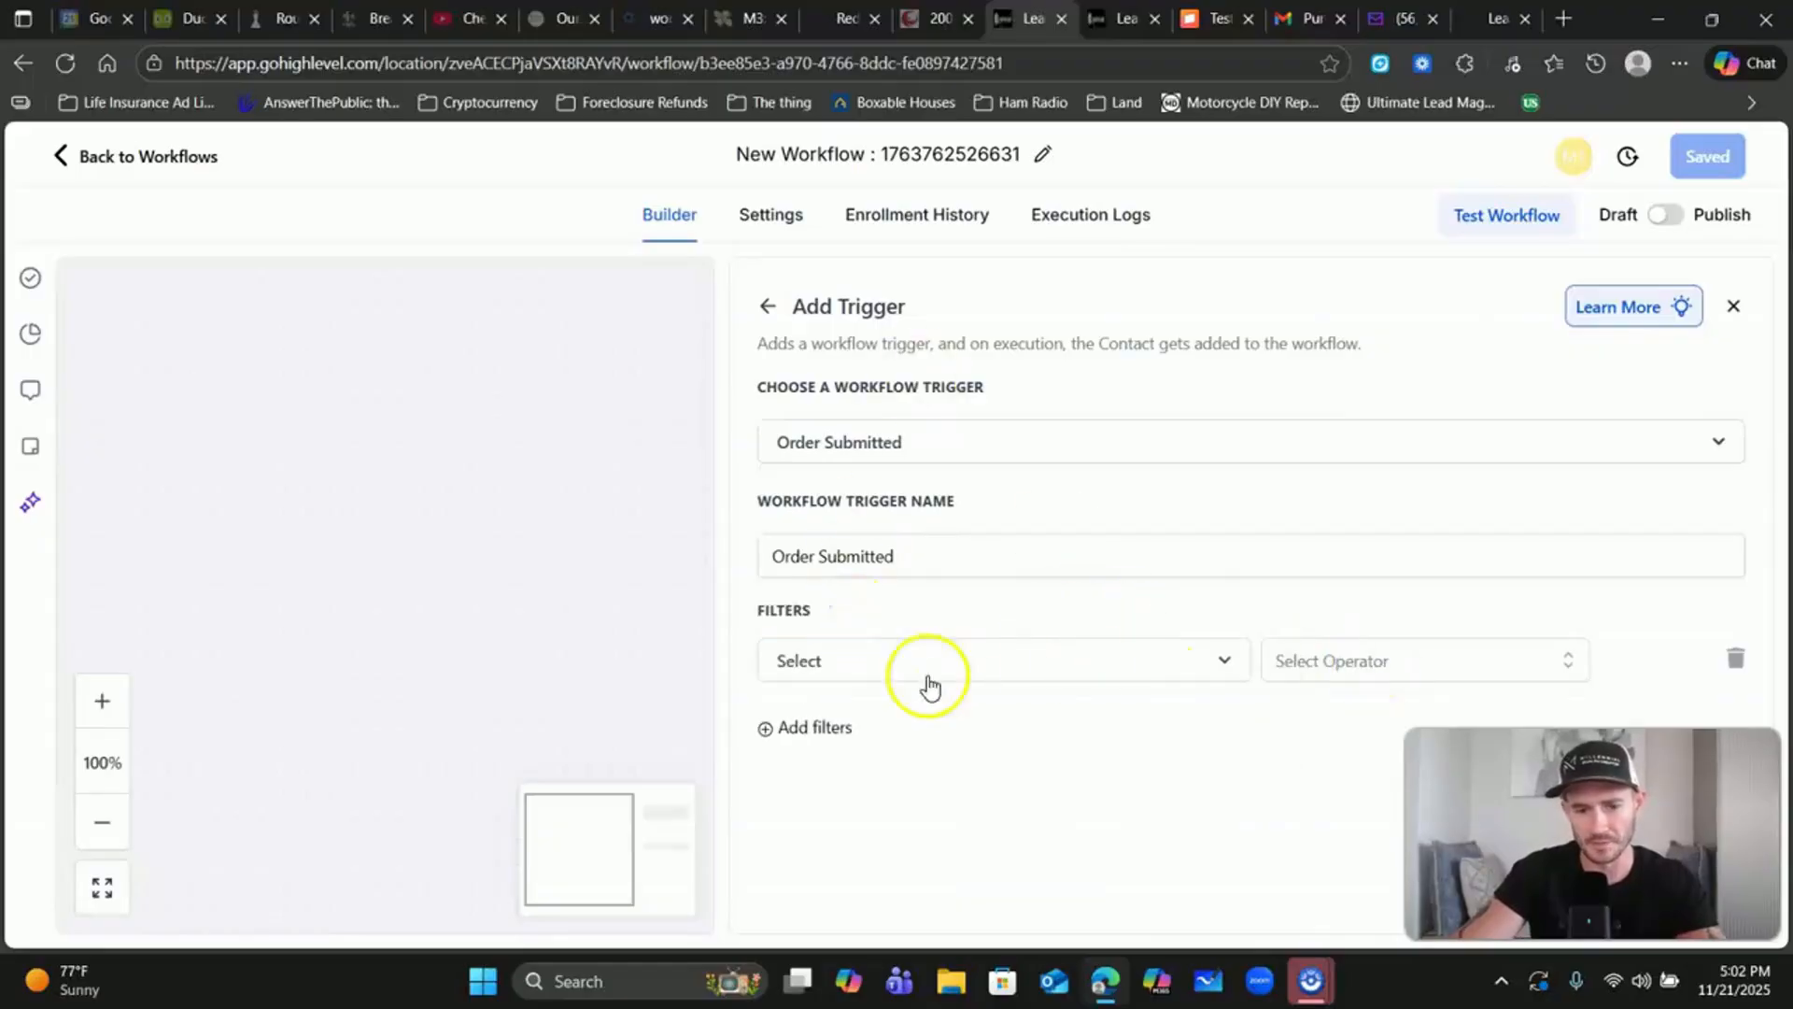
click(1080, 657)
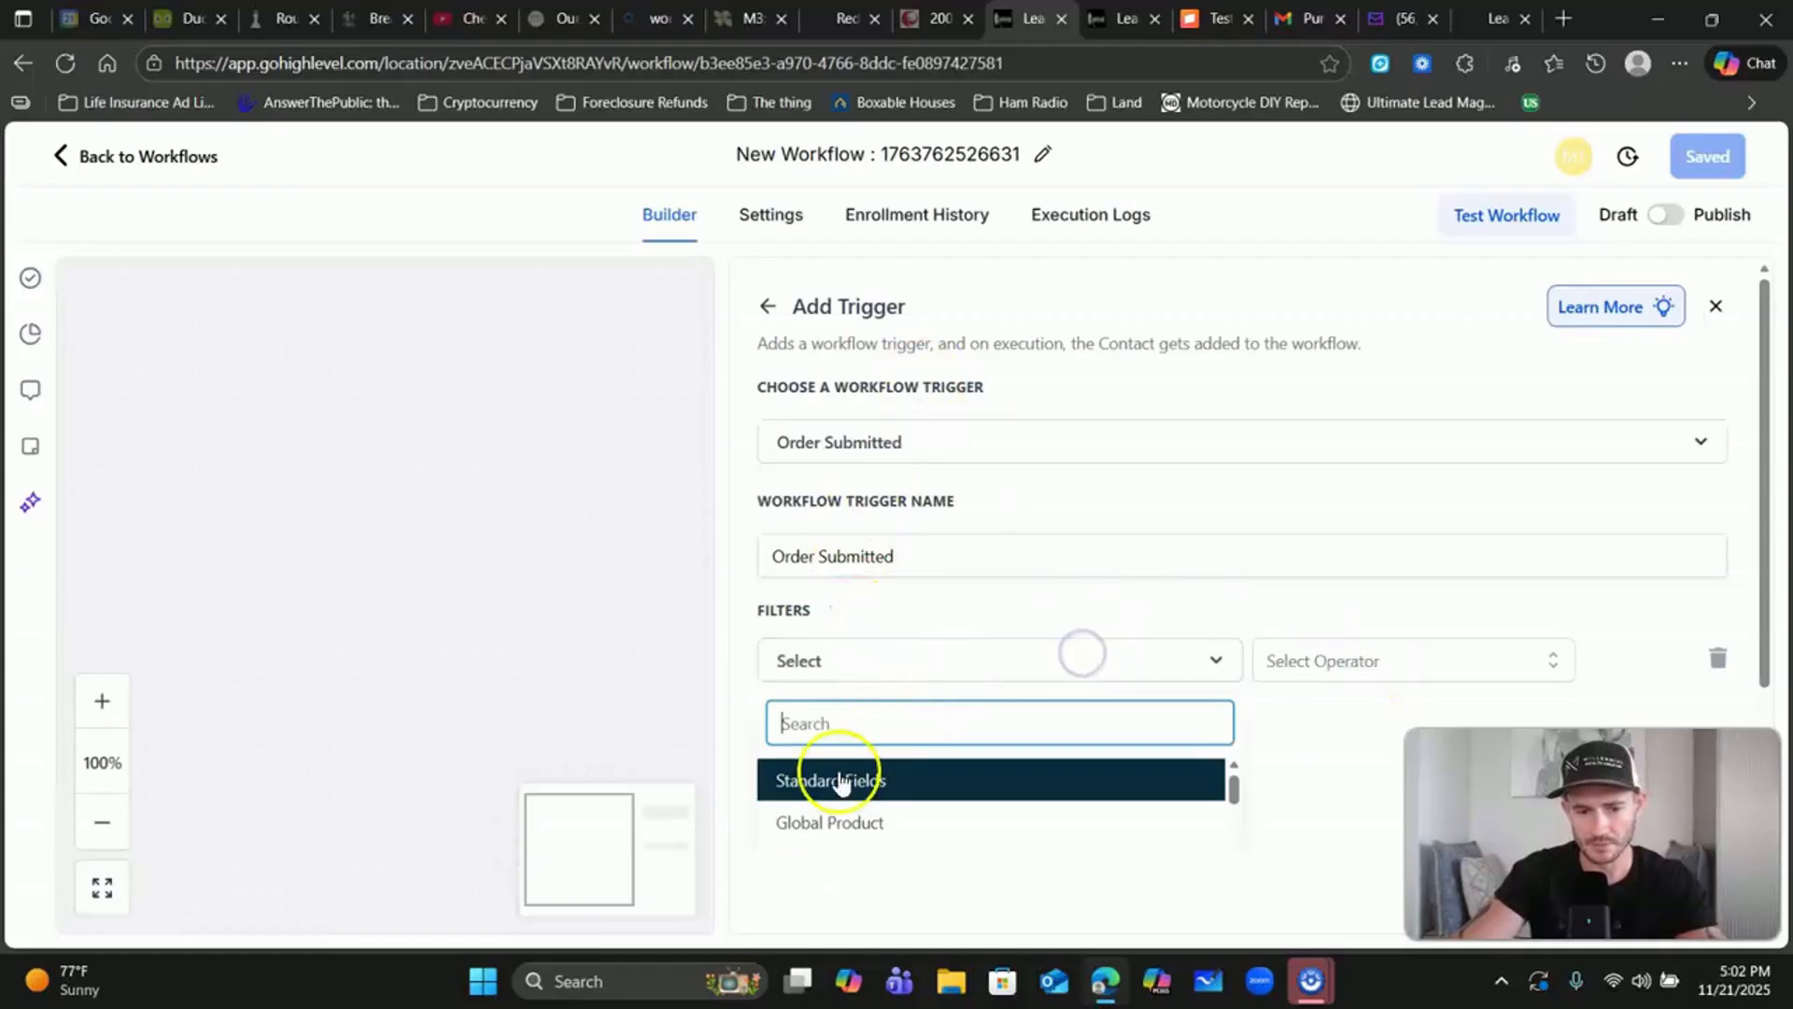
click(816, 826)
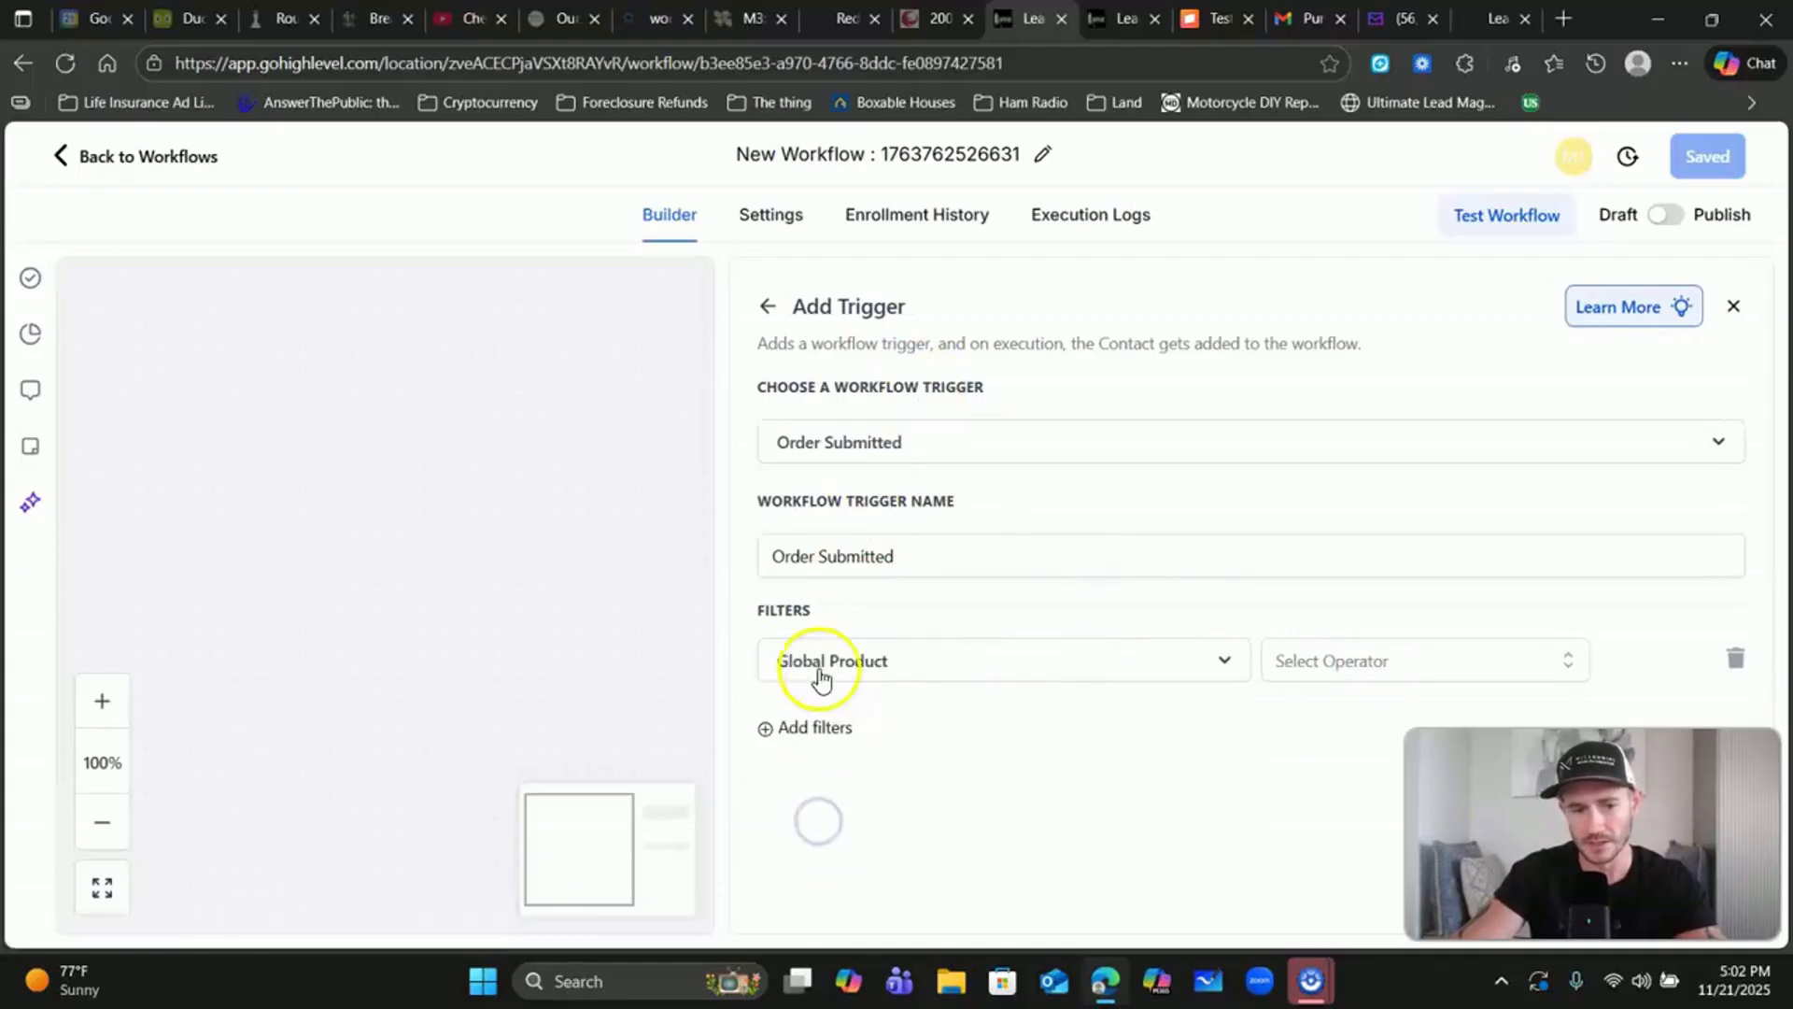
click(1401, 661)
click(1286, 711)
click(1497, 664)
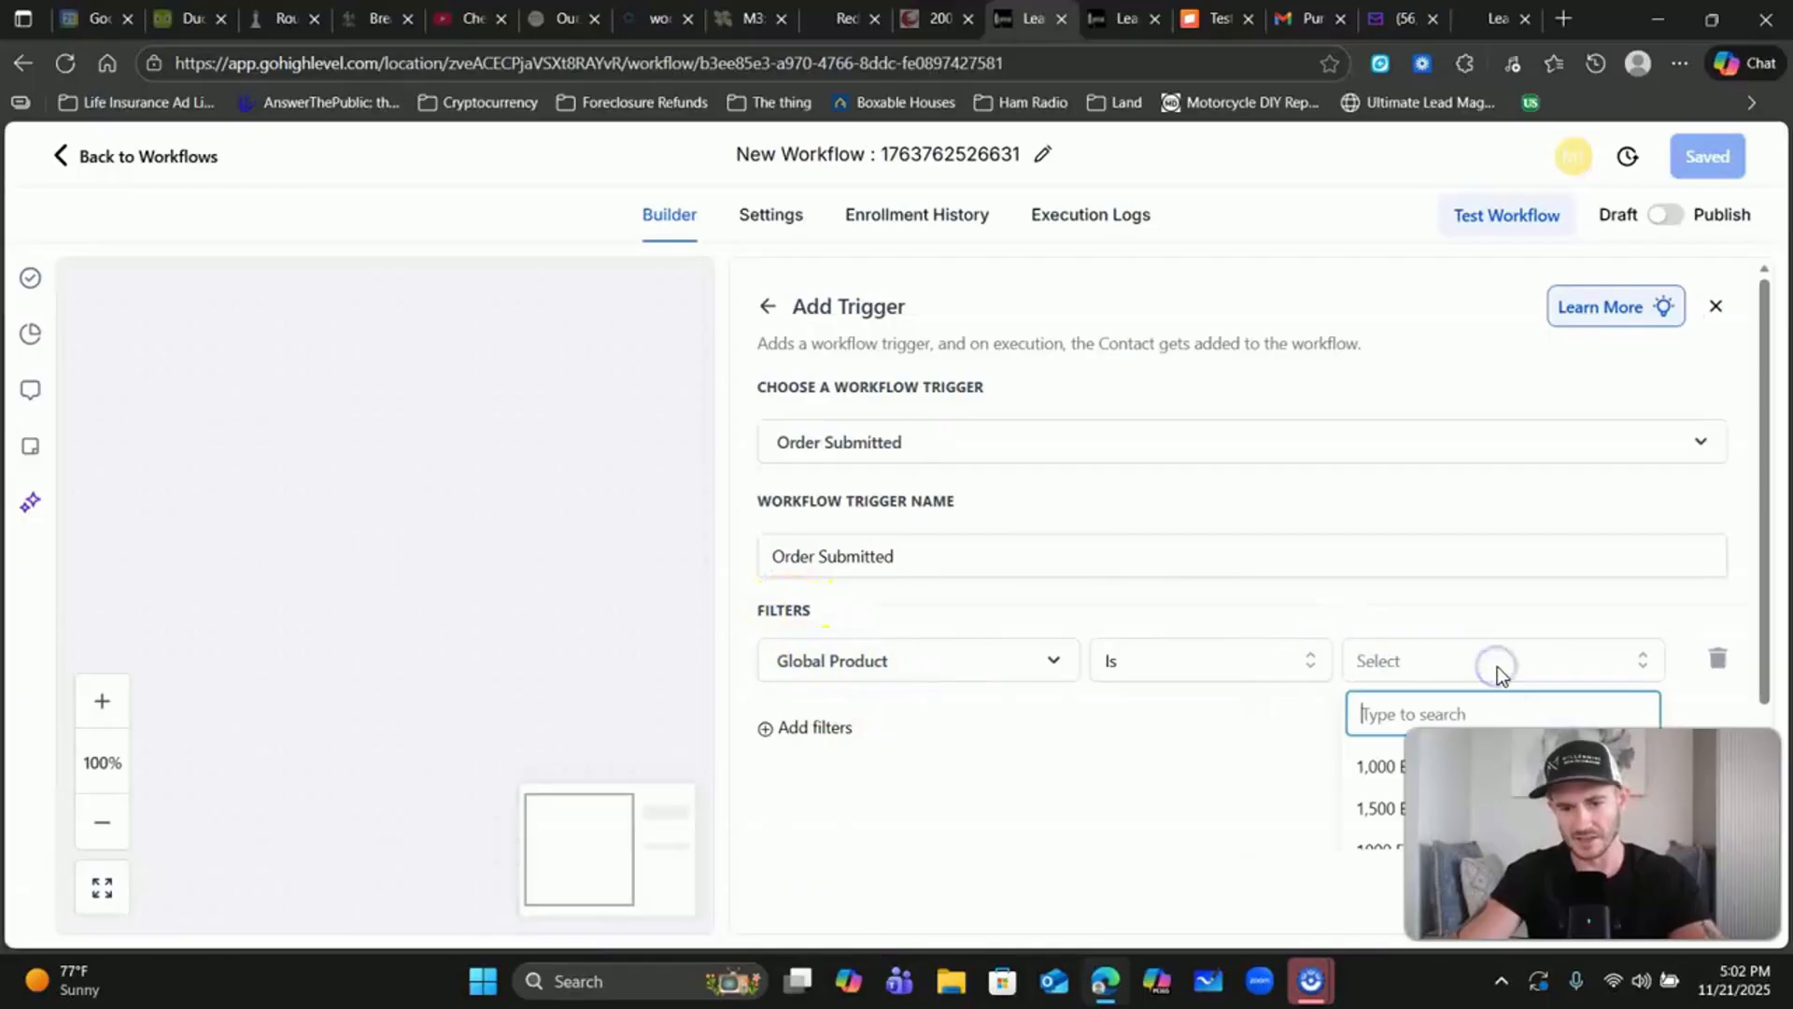
text(gif)
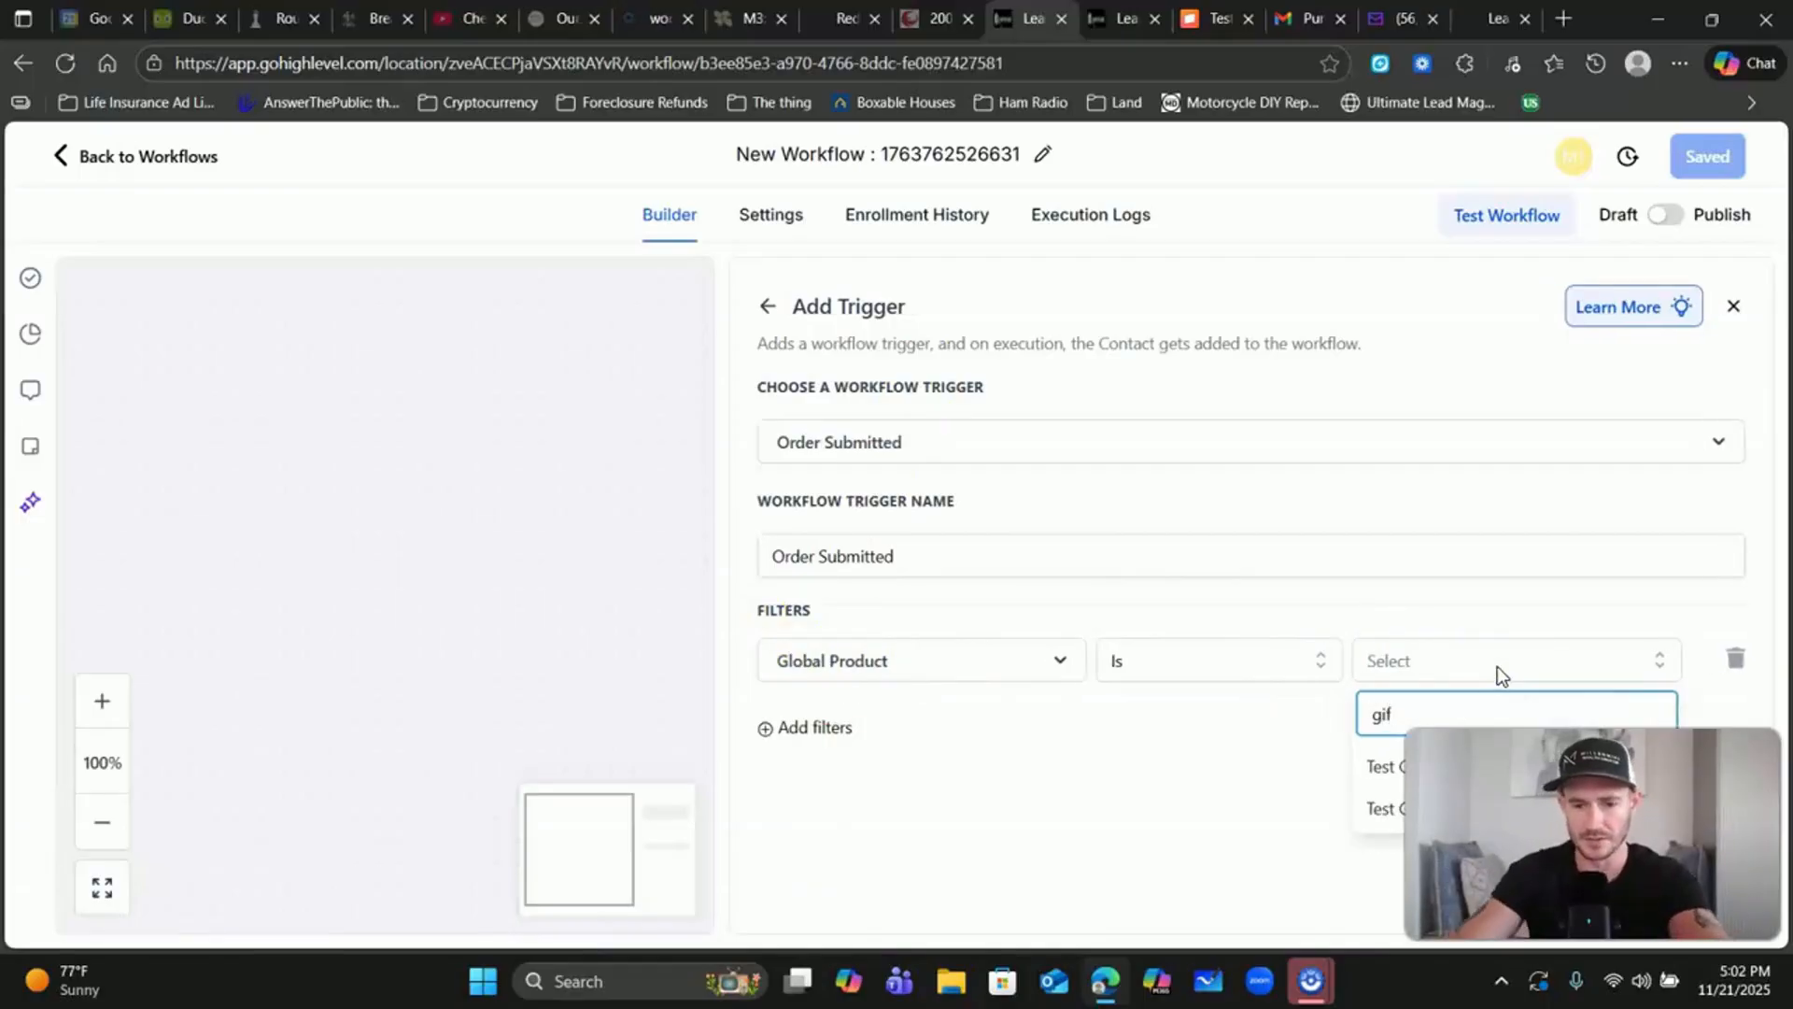
click(1421, 812)
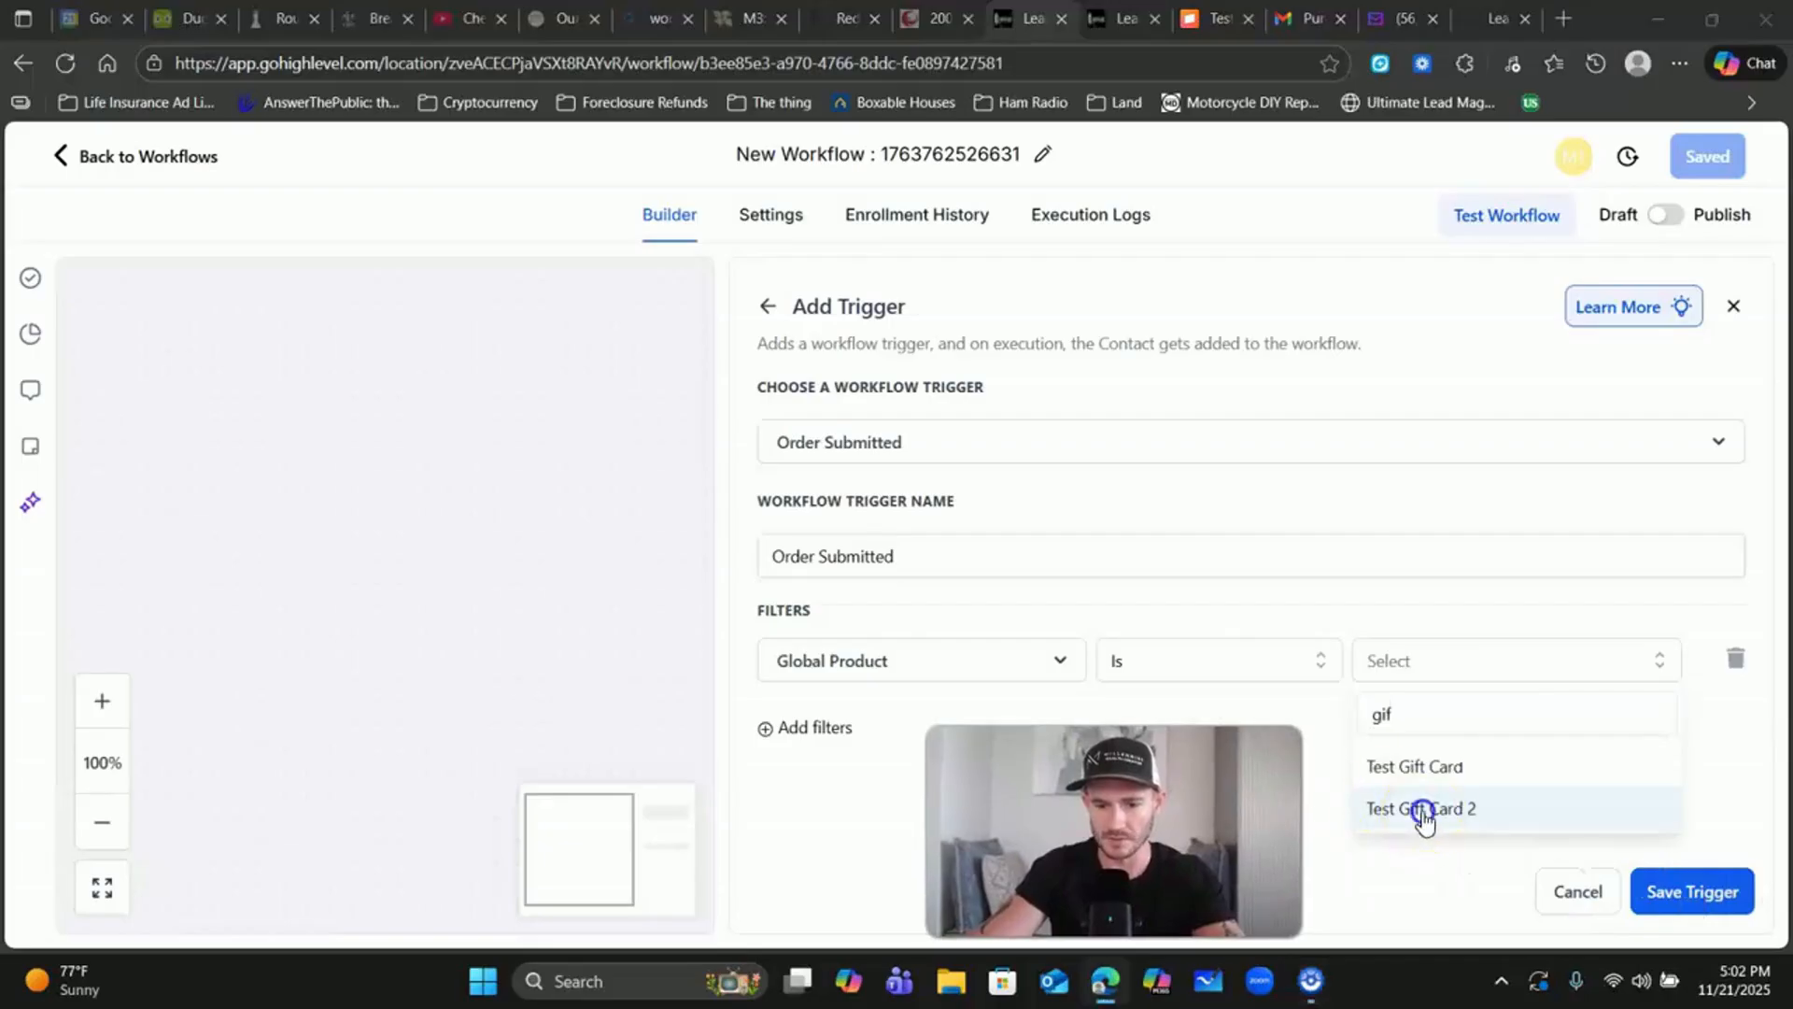
click(1690, 891)
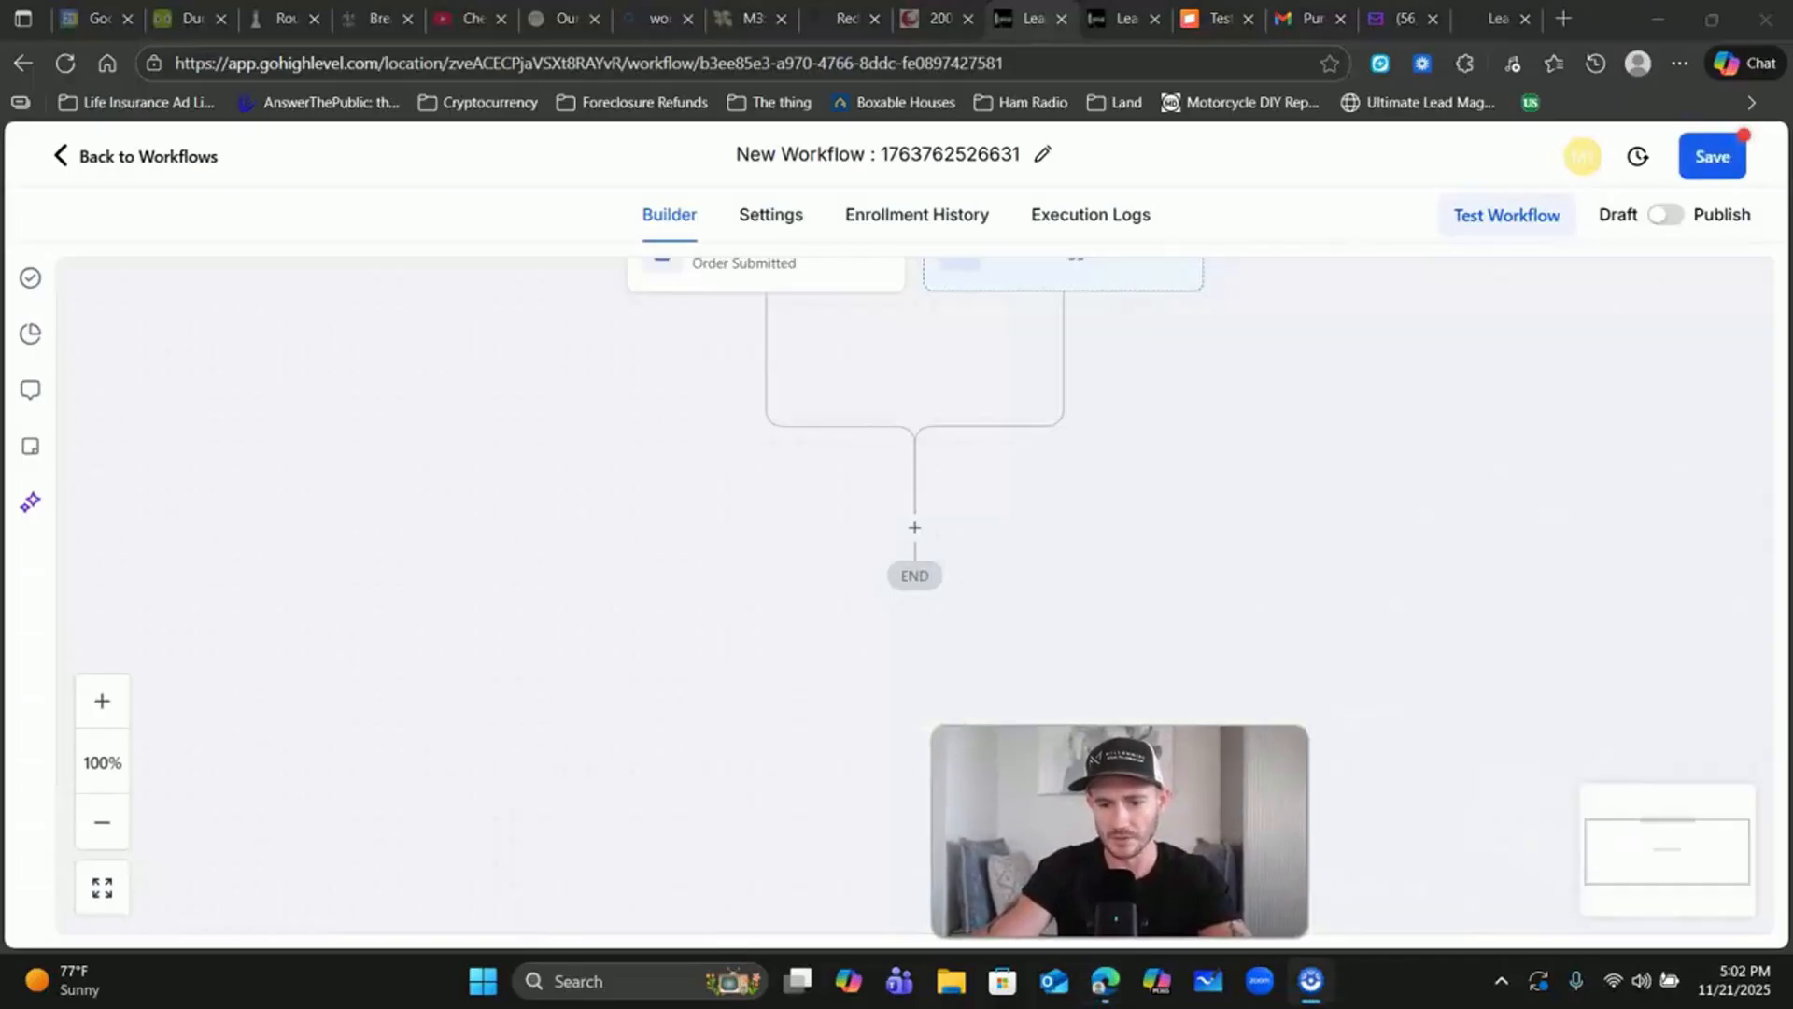
Step: Start an SMS action below the Order Submitted trigger and bring up its message field
drag(1120, 831, 1578, 835)
scroll(1341, 546, up, 2)
click(1248, 548)
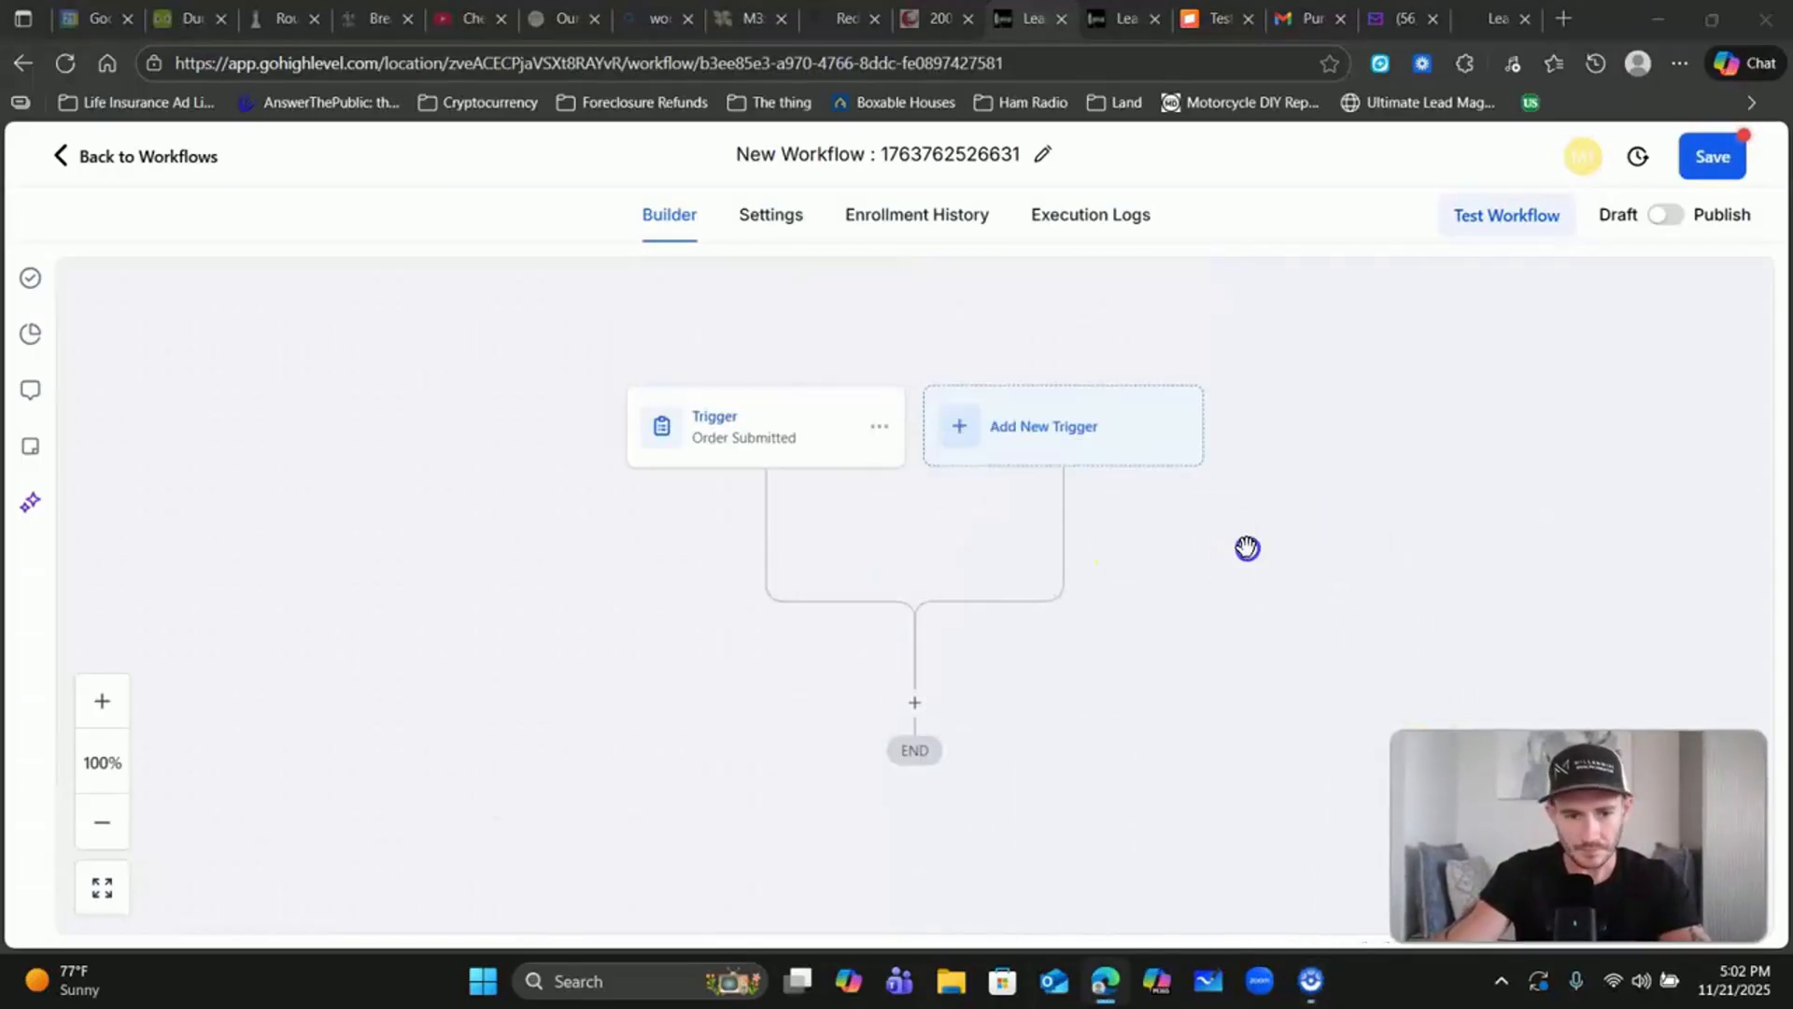
click(915, 702)
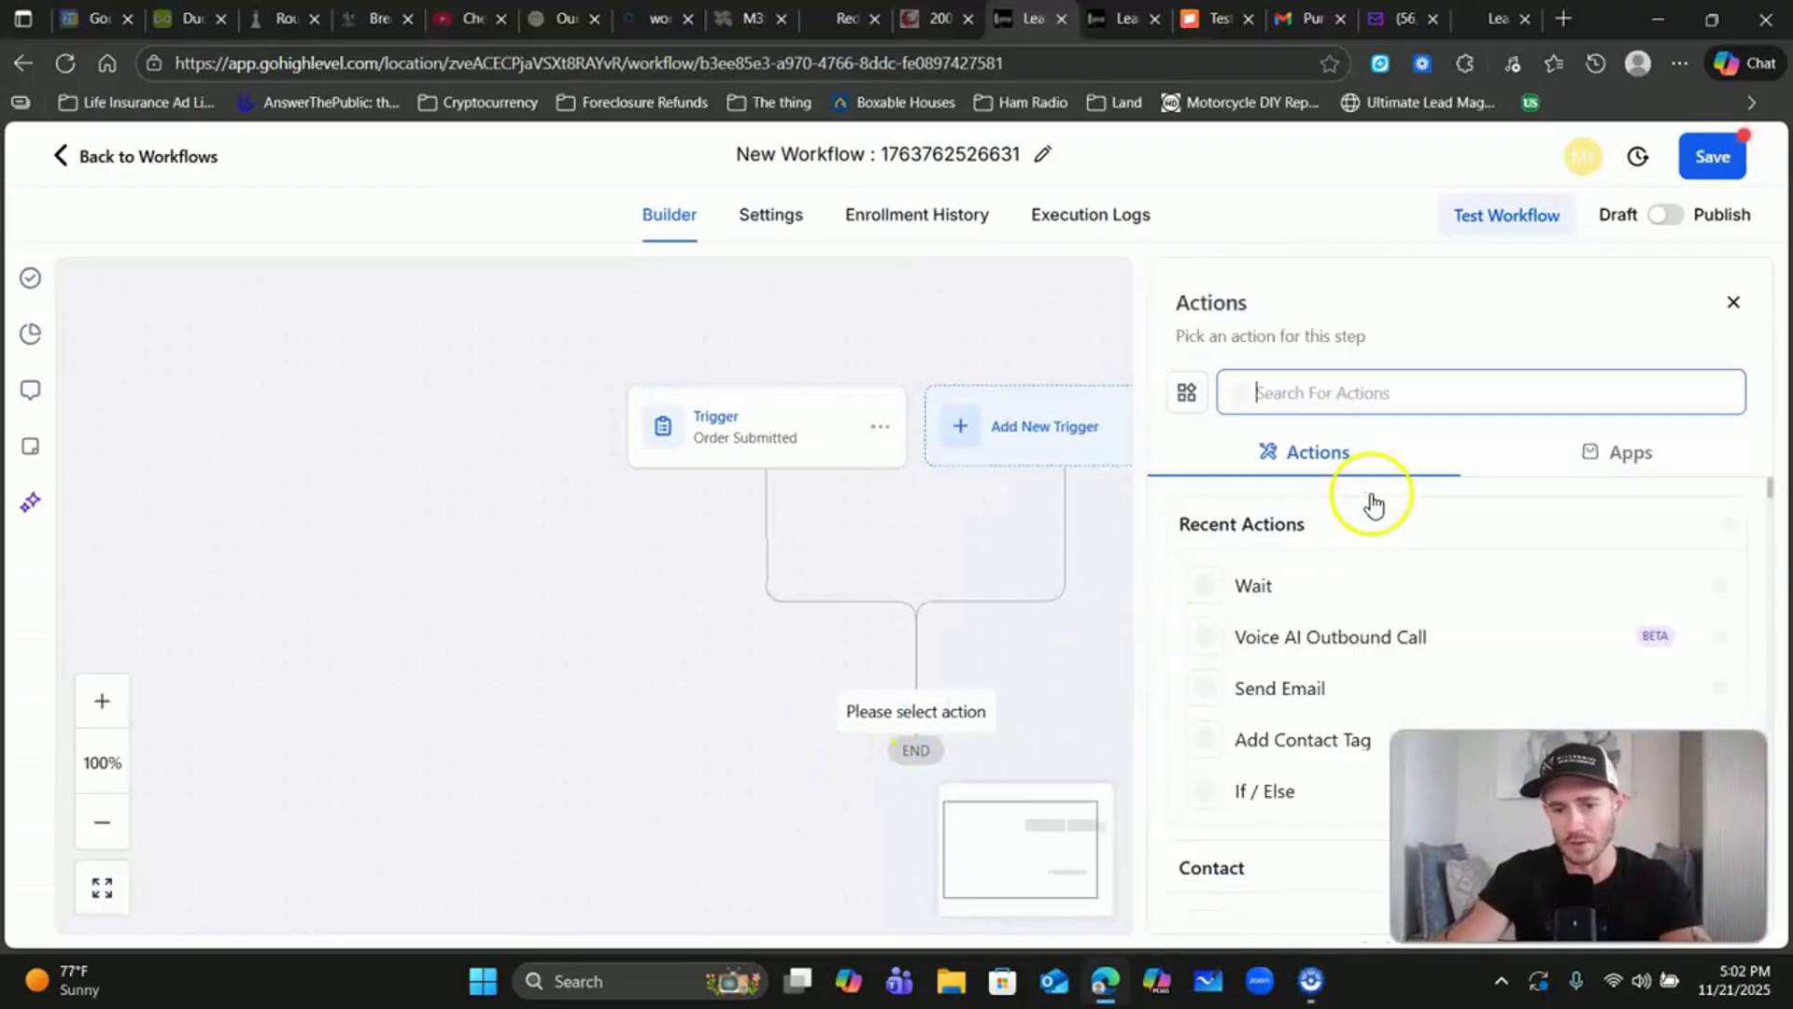
scroll(1382, 532, down, 1)
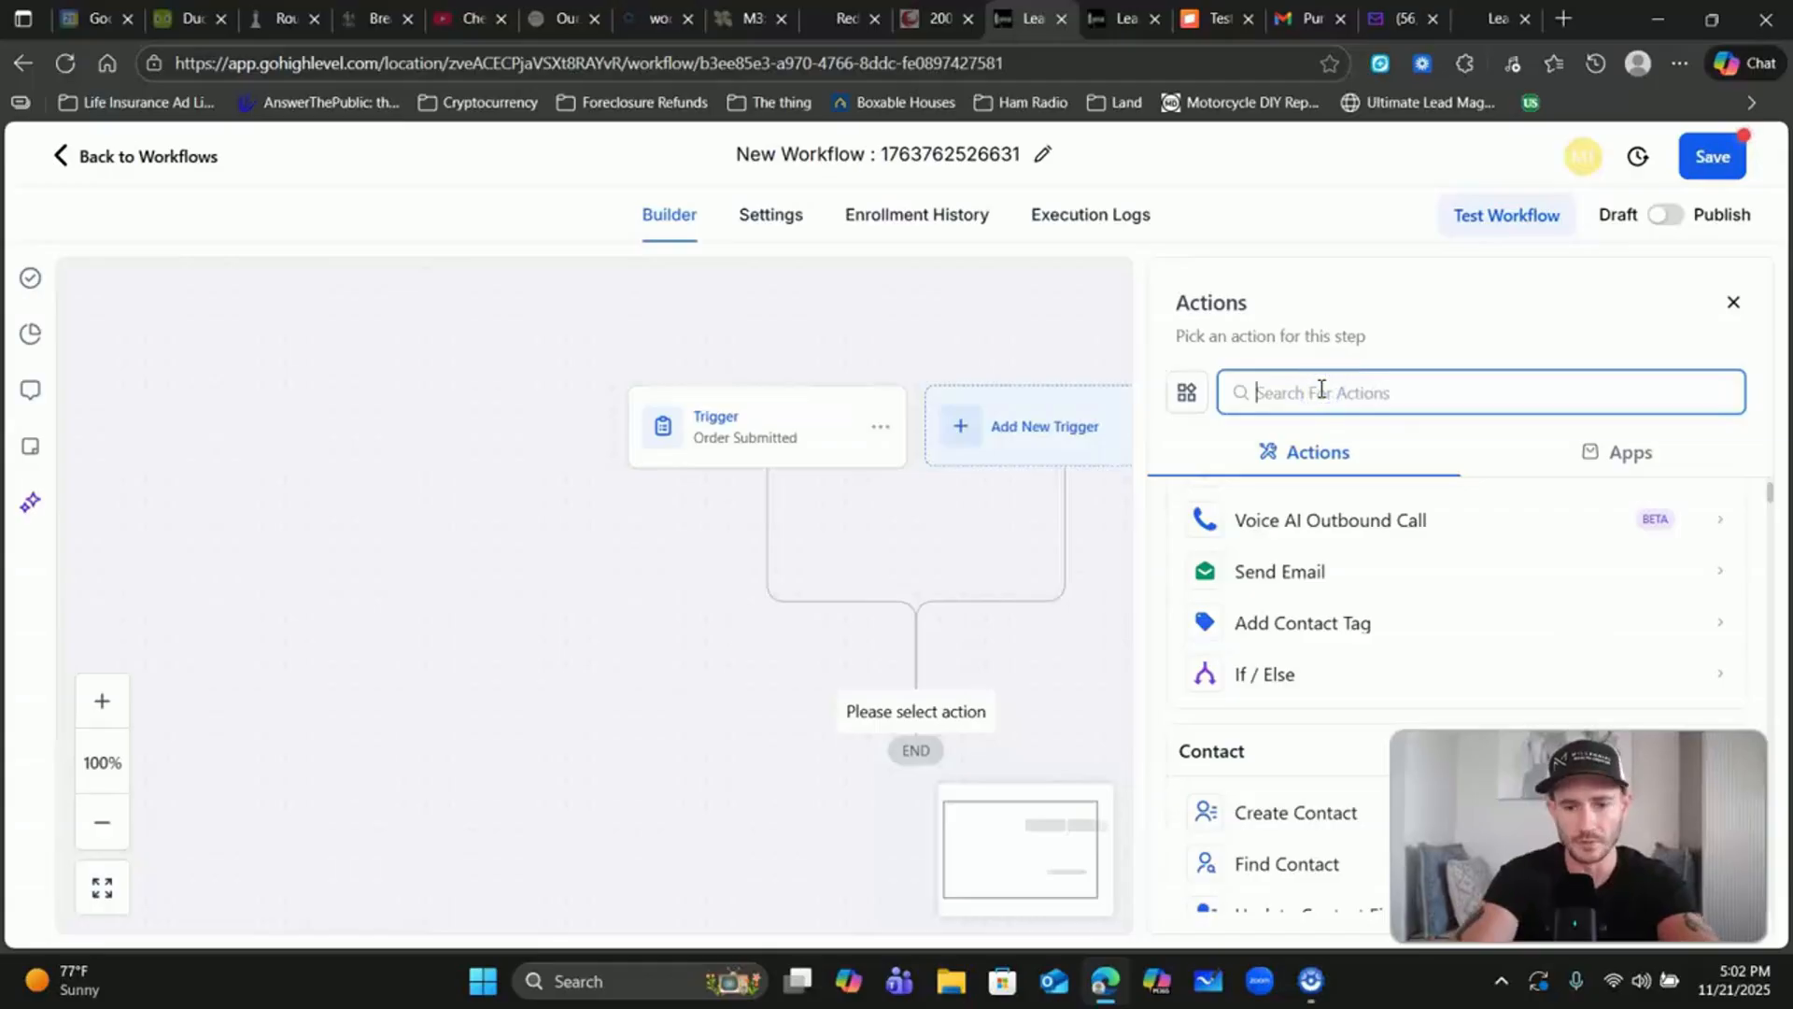
text(sms)
click(1278, 594)
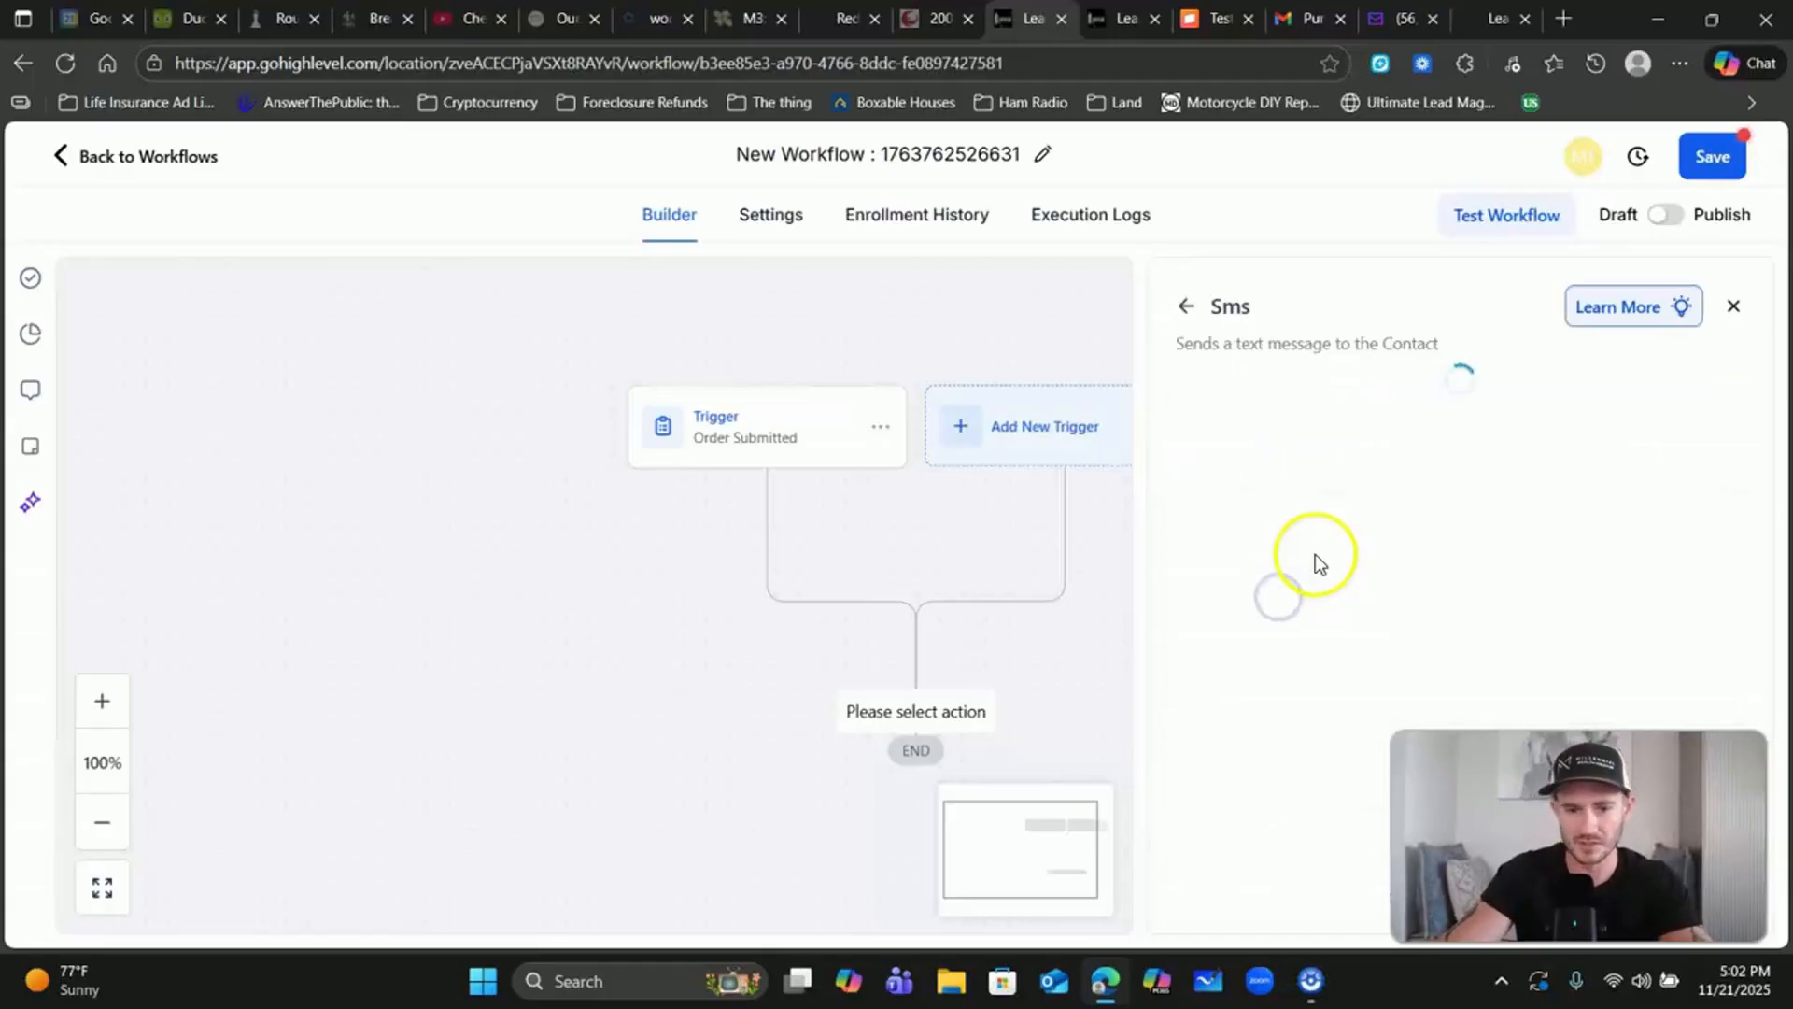
scroll(1344, 486, down, 4)
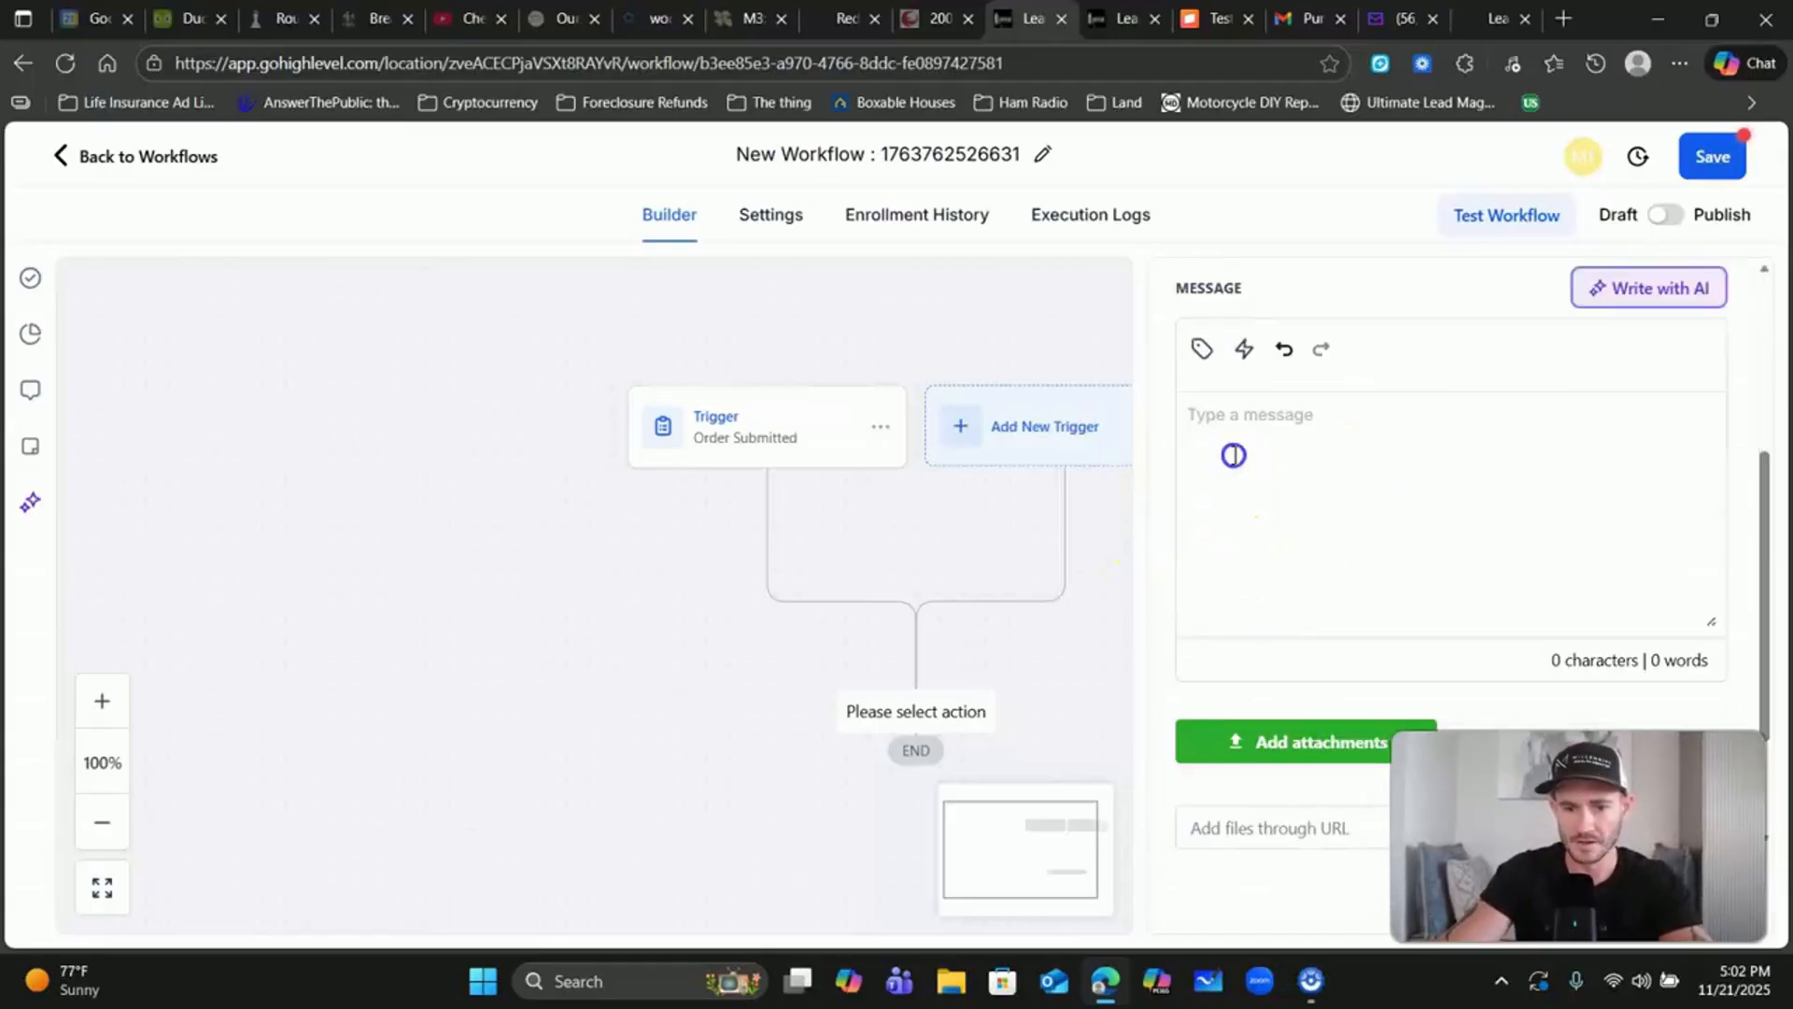
Step: Examine the custom value categories available for the SMS message, including the Order values, for gift card details
click(1202, 349)
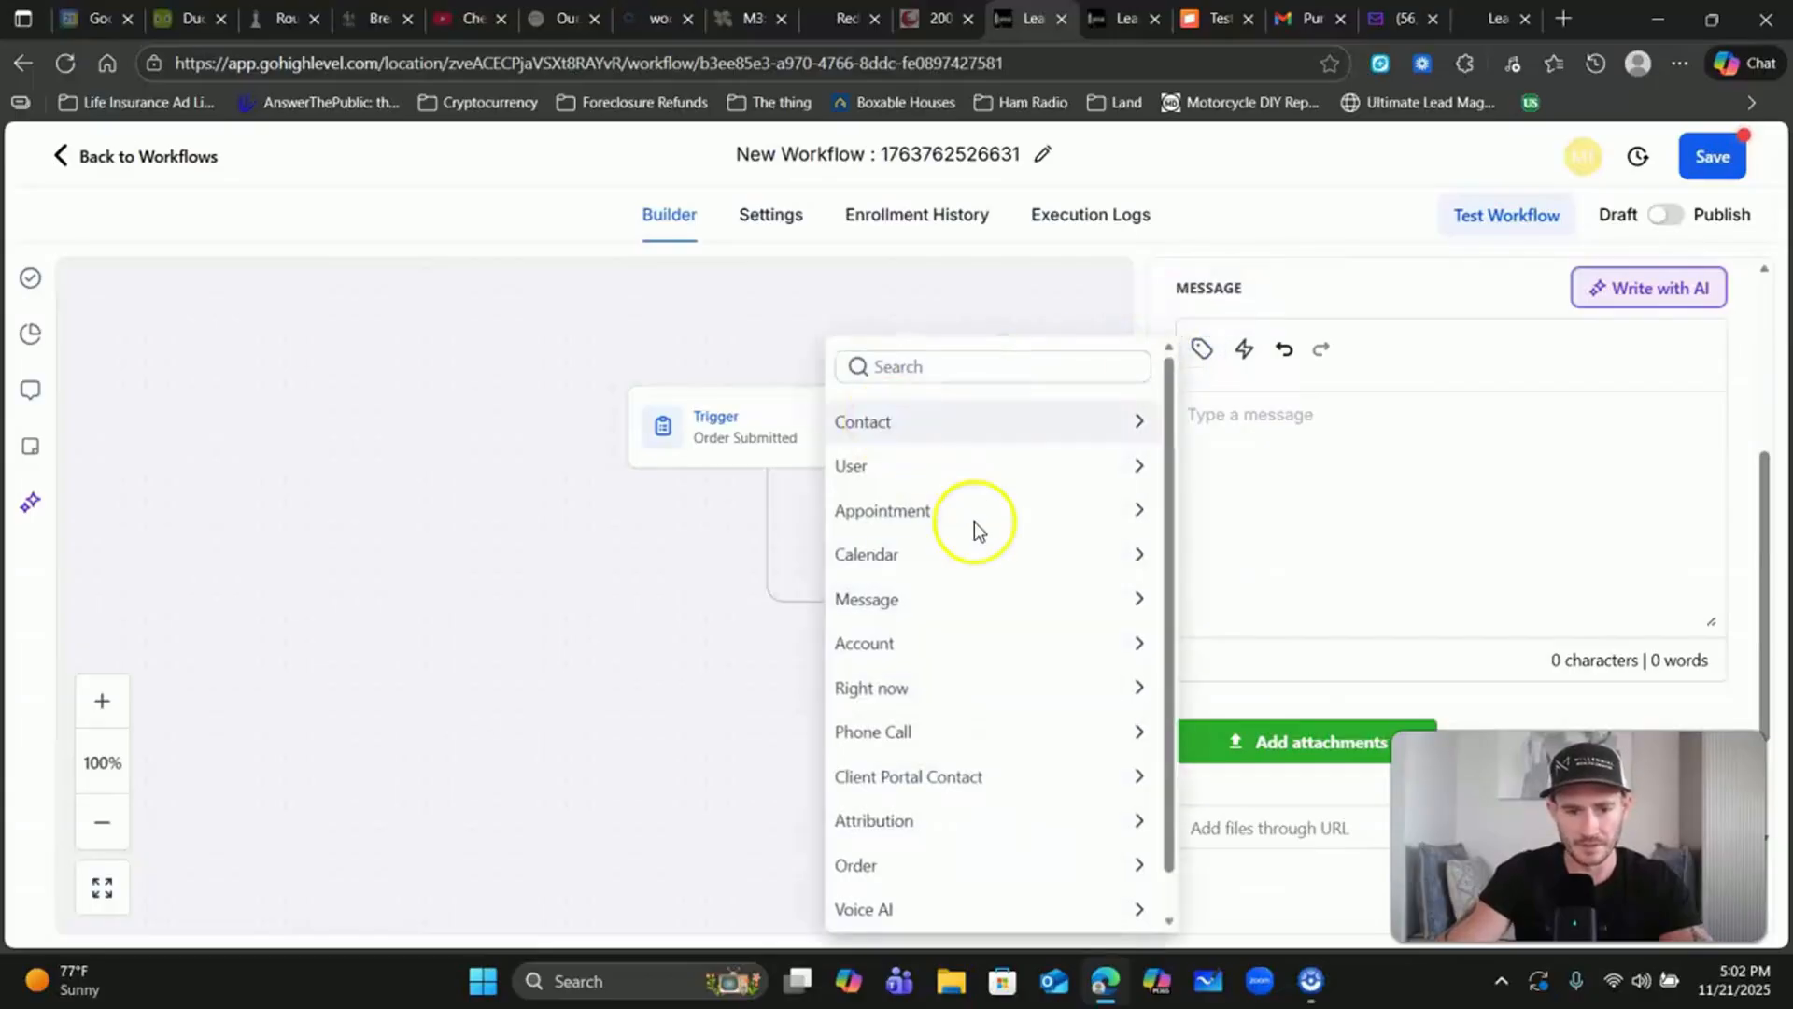
scroll(973, 553, down, 1)
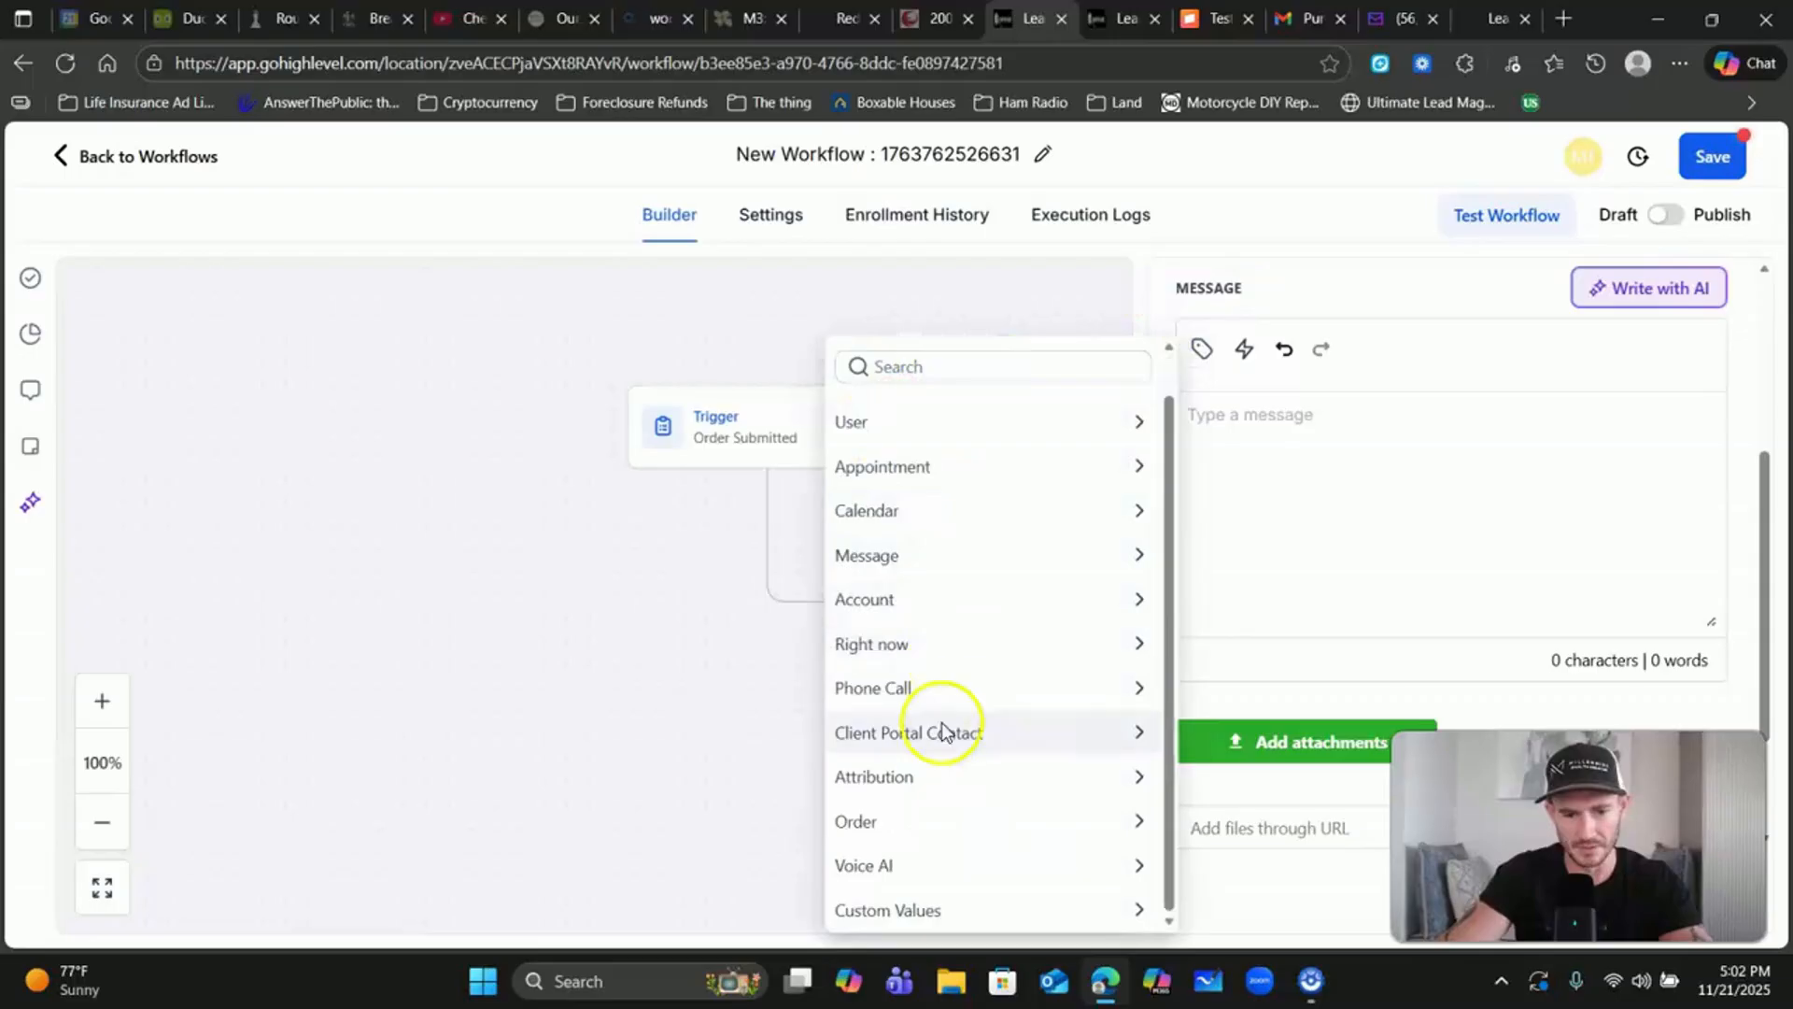
click(873, 820)
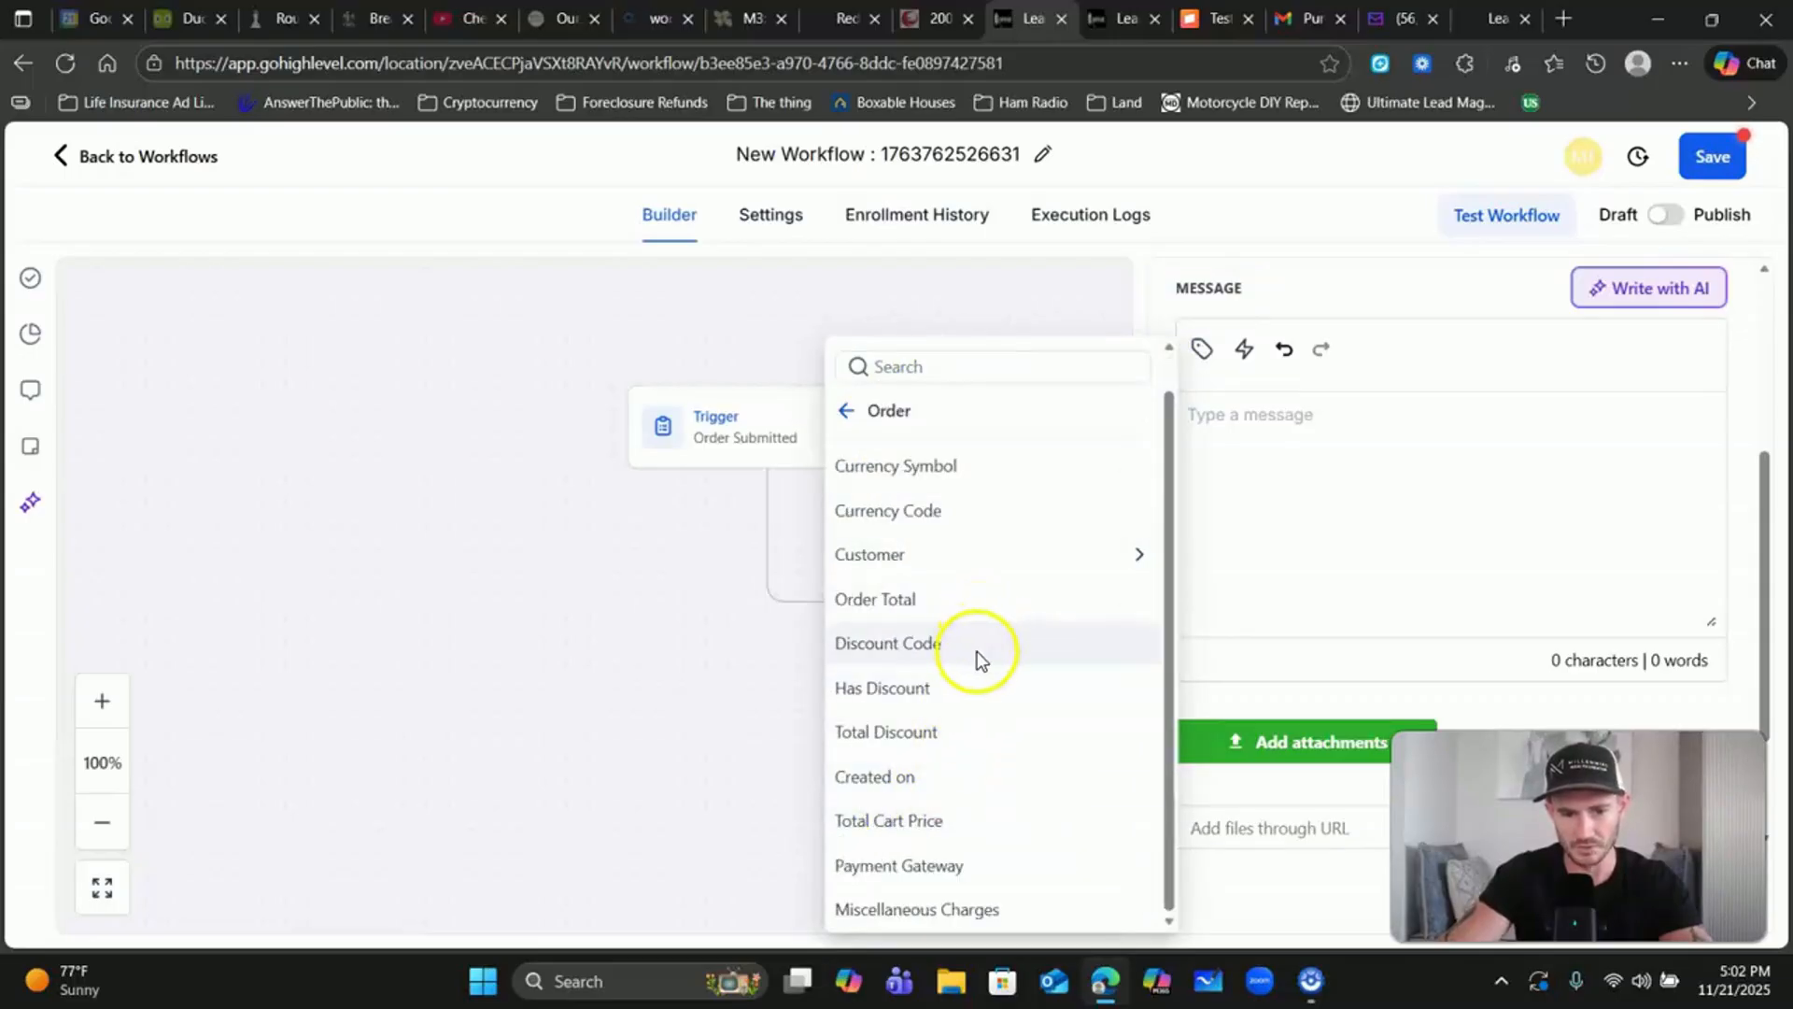
scroll(943, 561, up, 1)
click(853, 412)
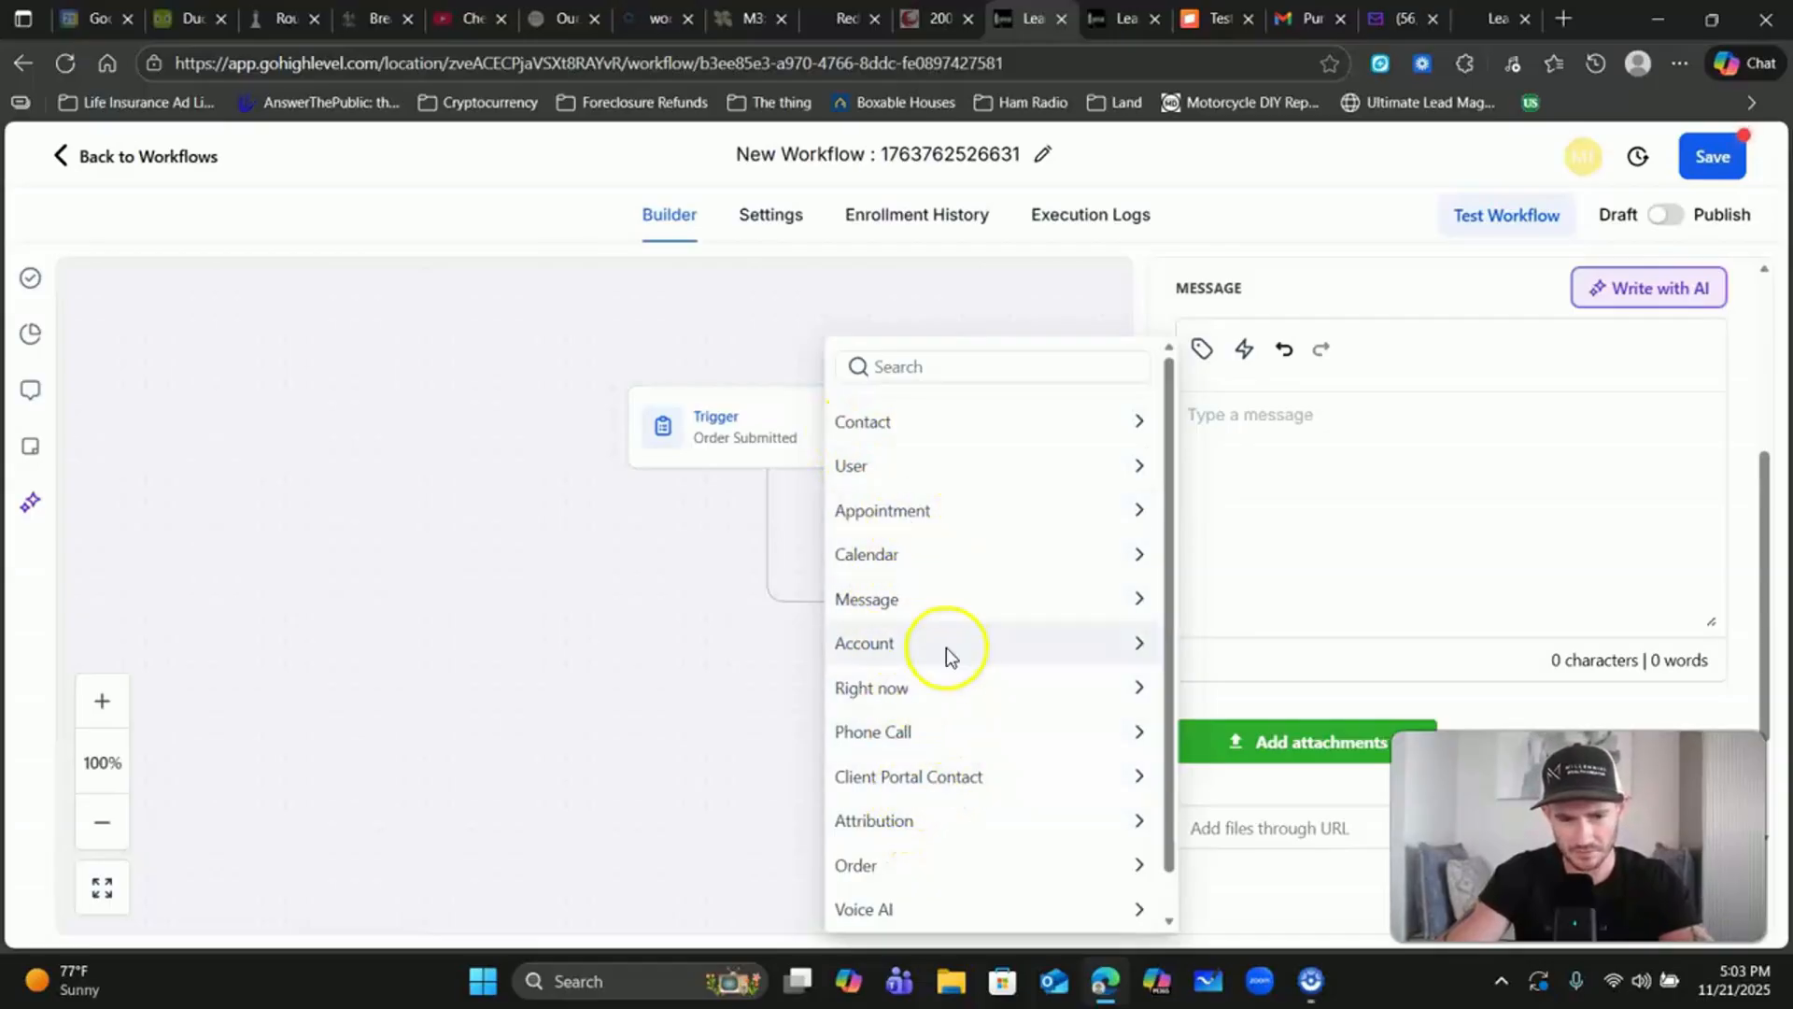
scroll(948, 663, down, 1)
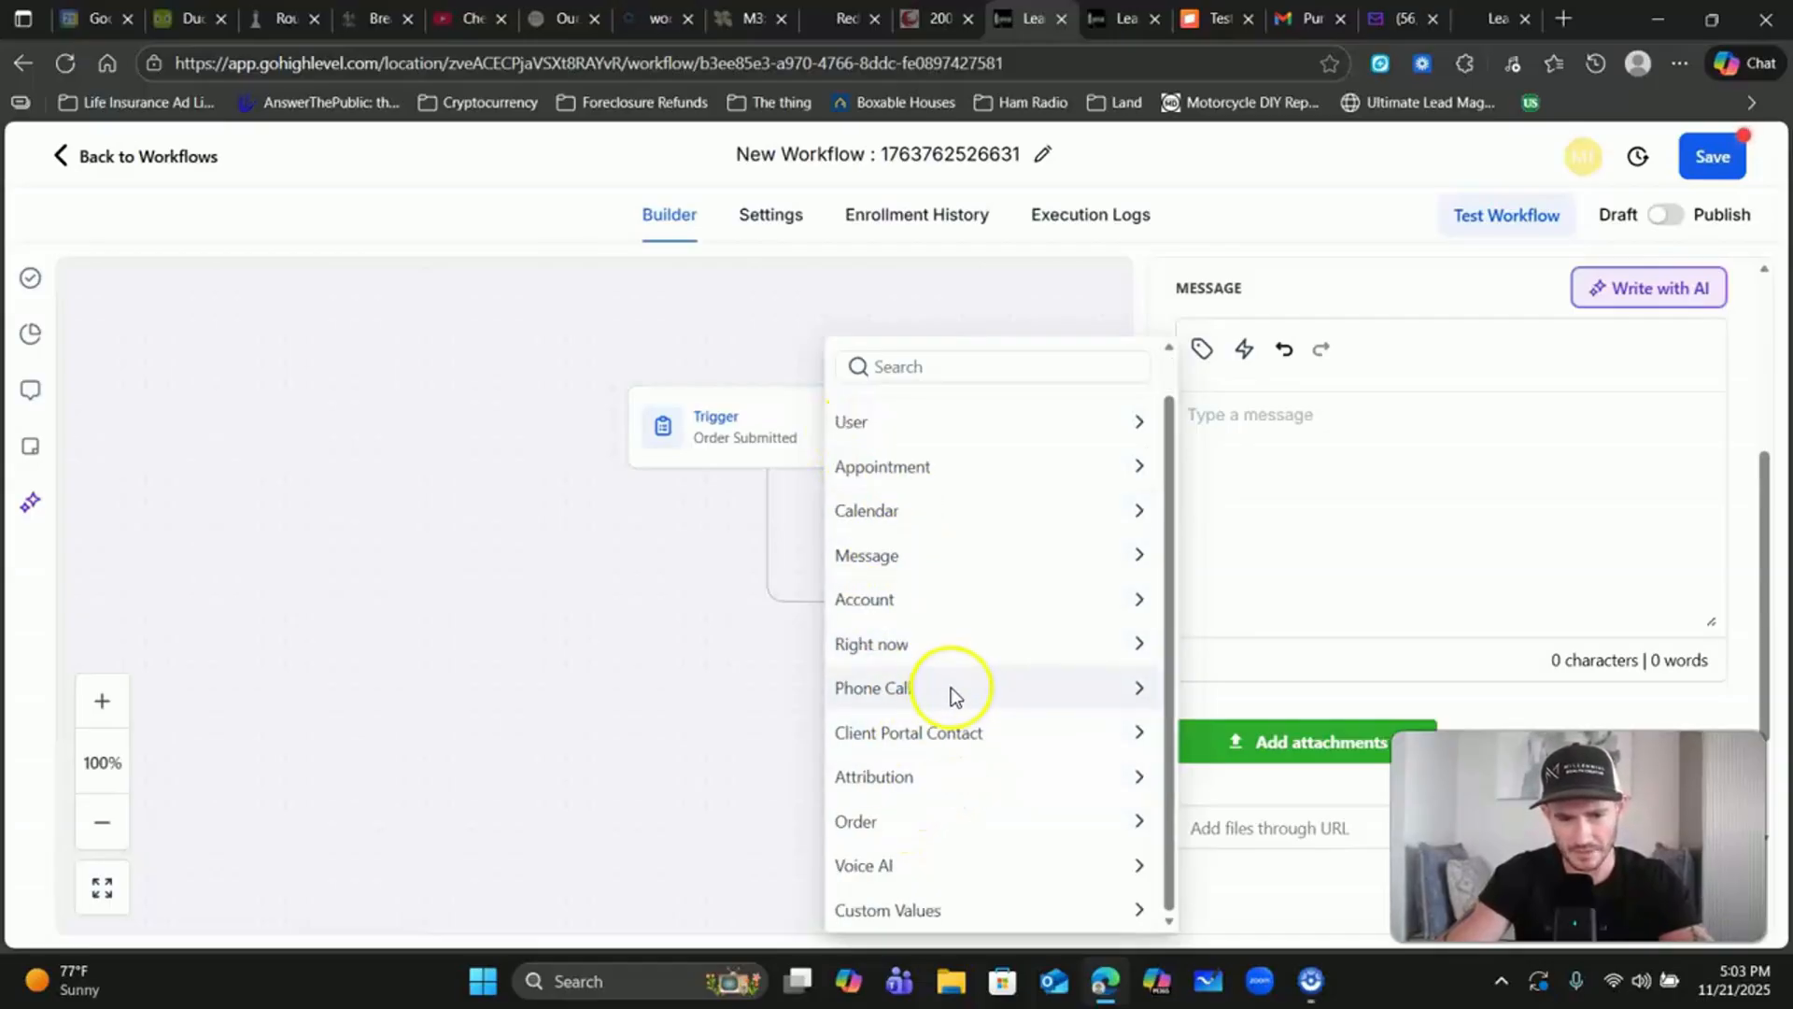
click(1377, 507)
click(1270, 489)
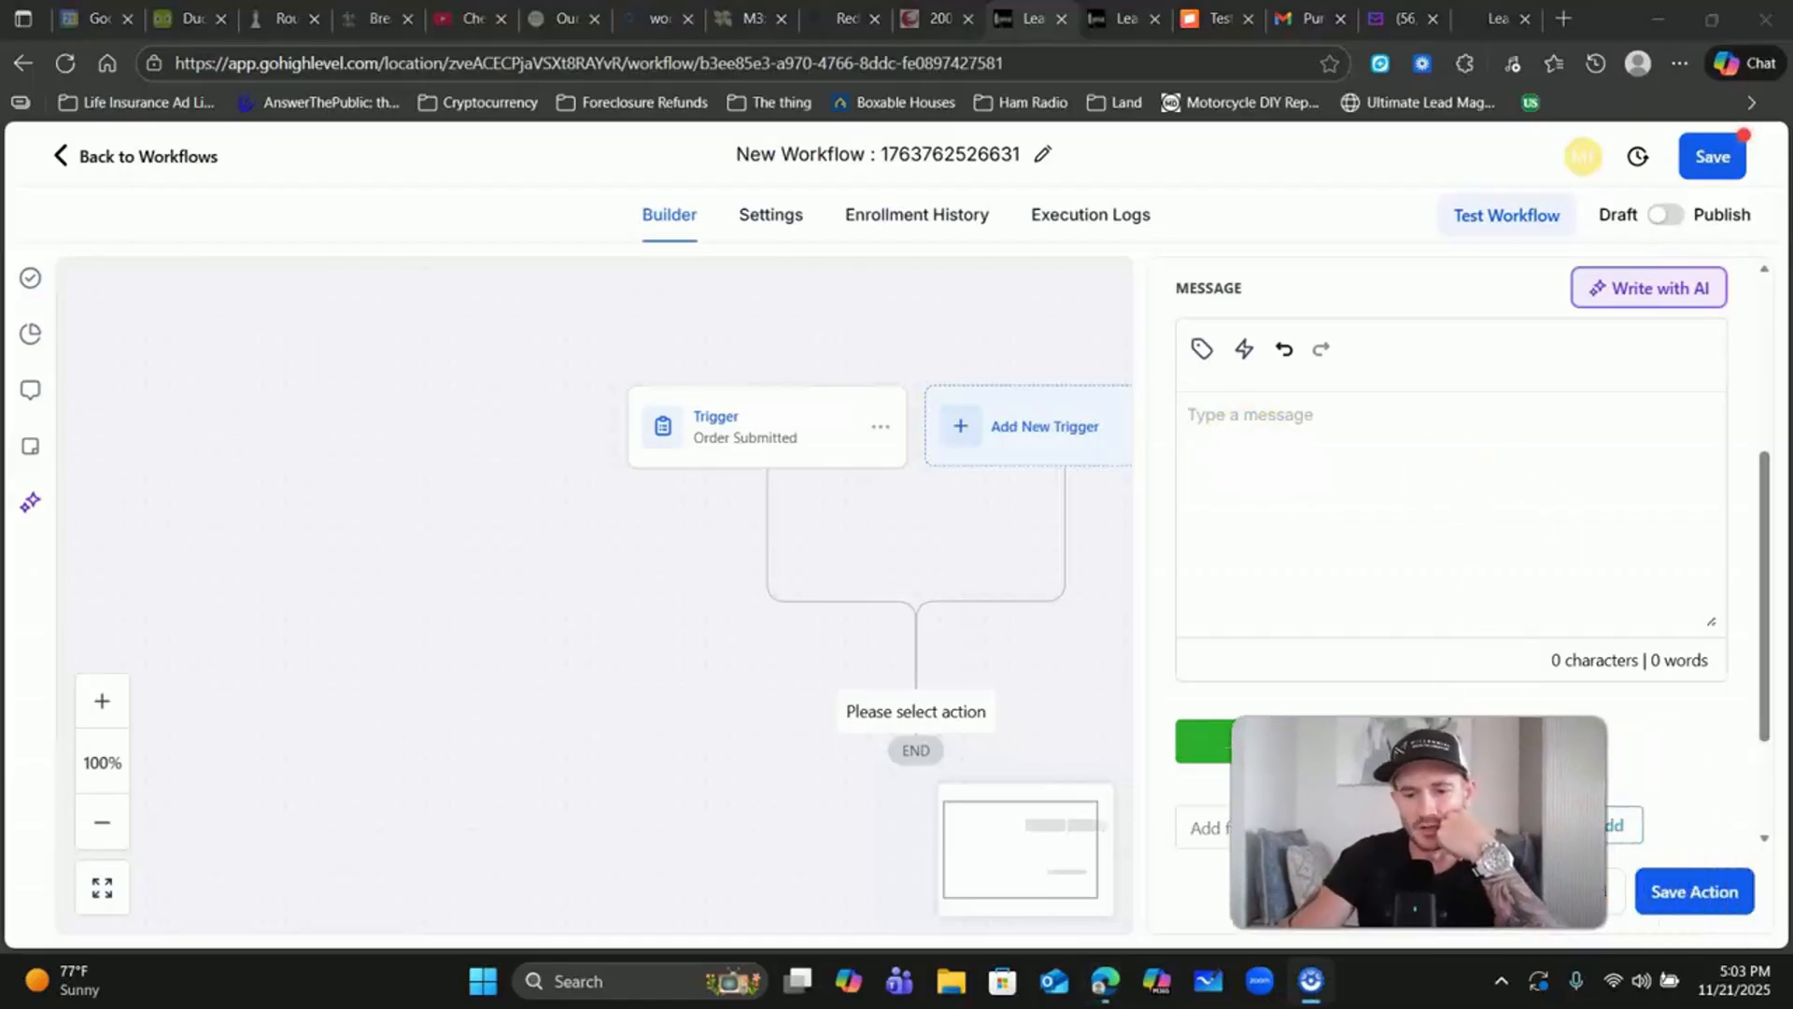
Step: Cancel the SMS action, then leave the workflow builder and return to the workflow list
click(1588, 890)
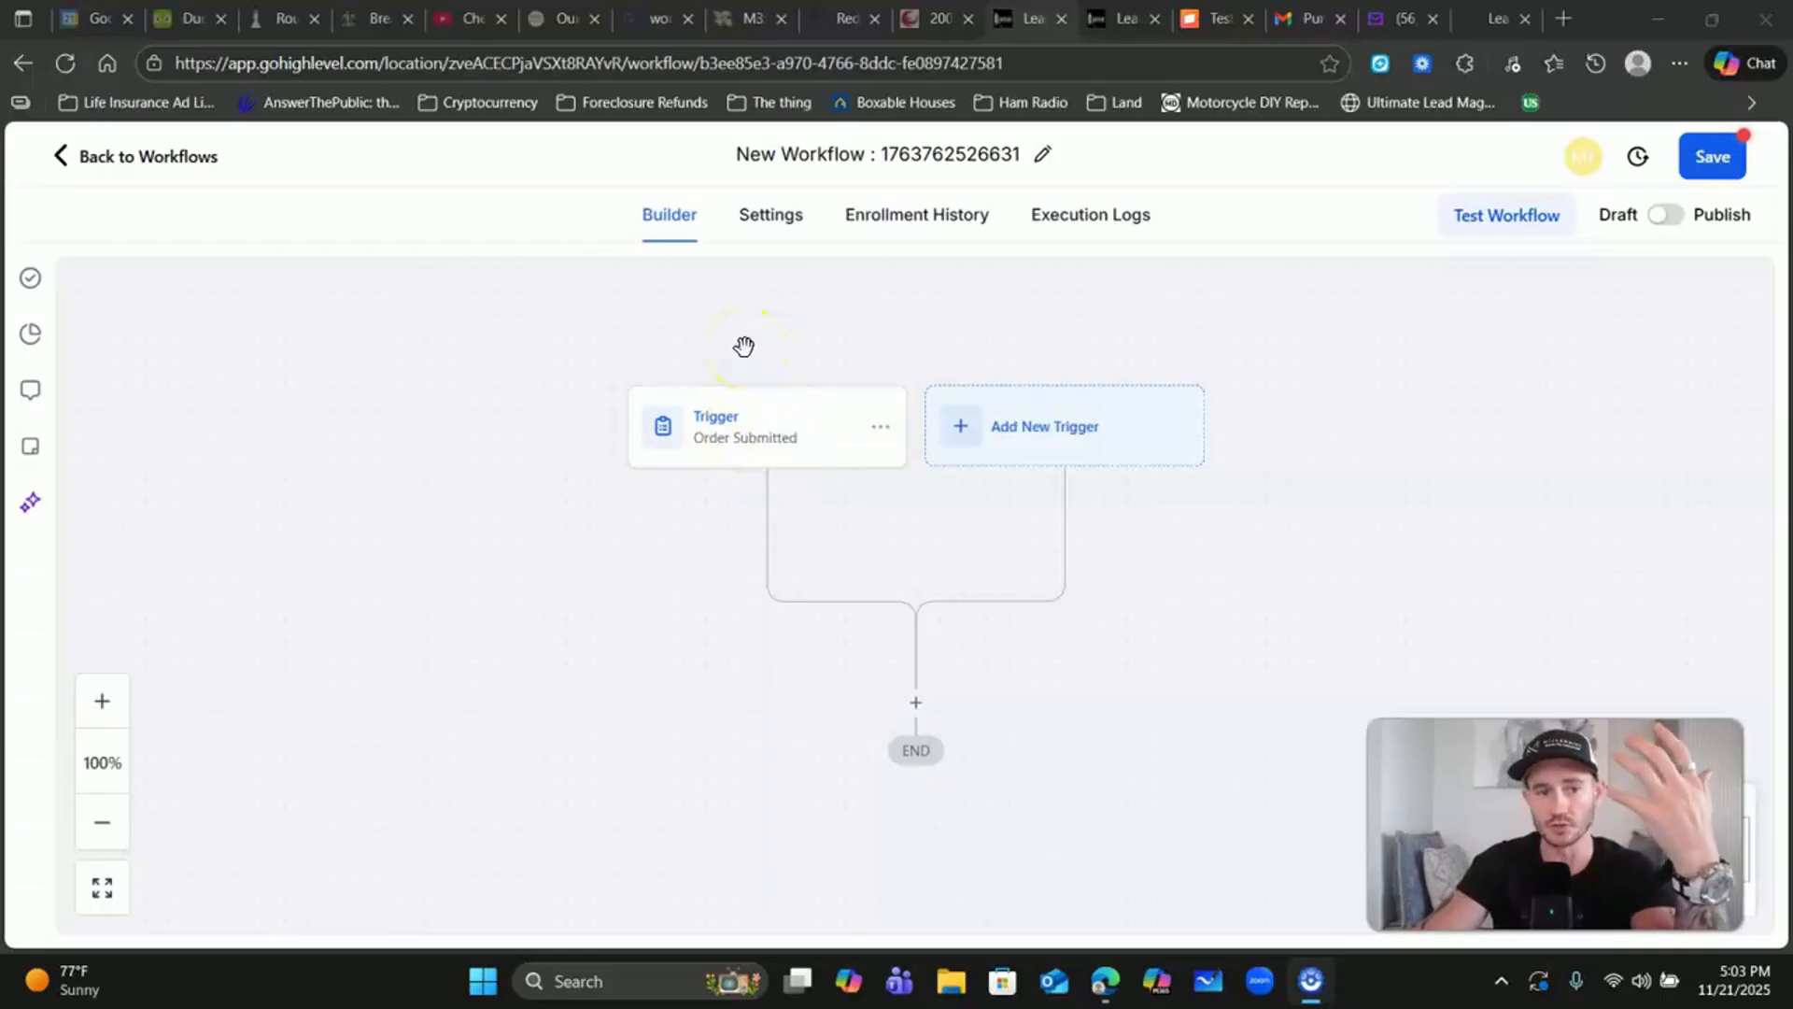
click(187, 159)
click(1121, 617)
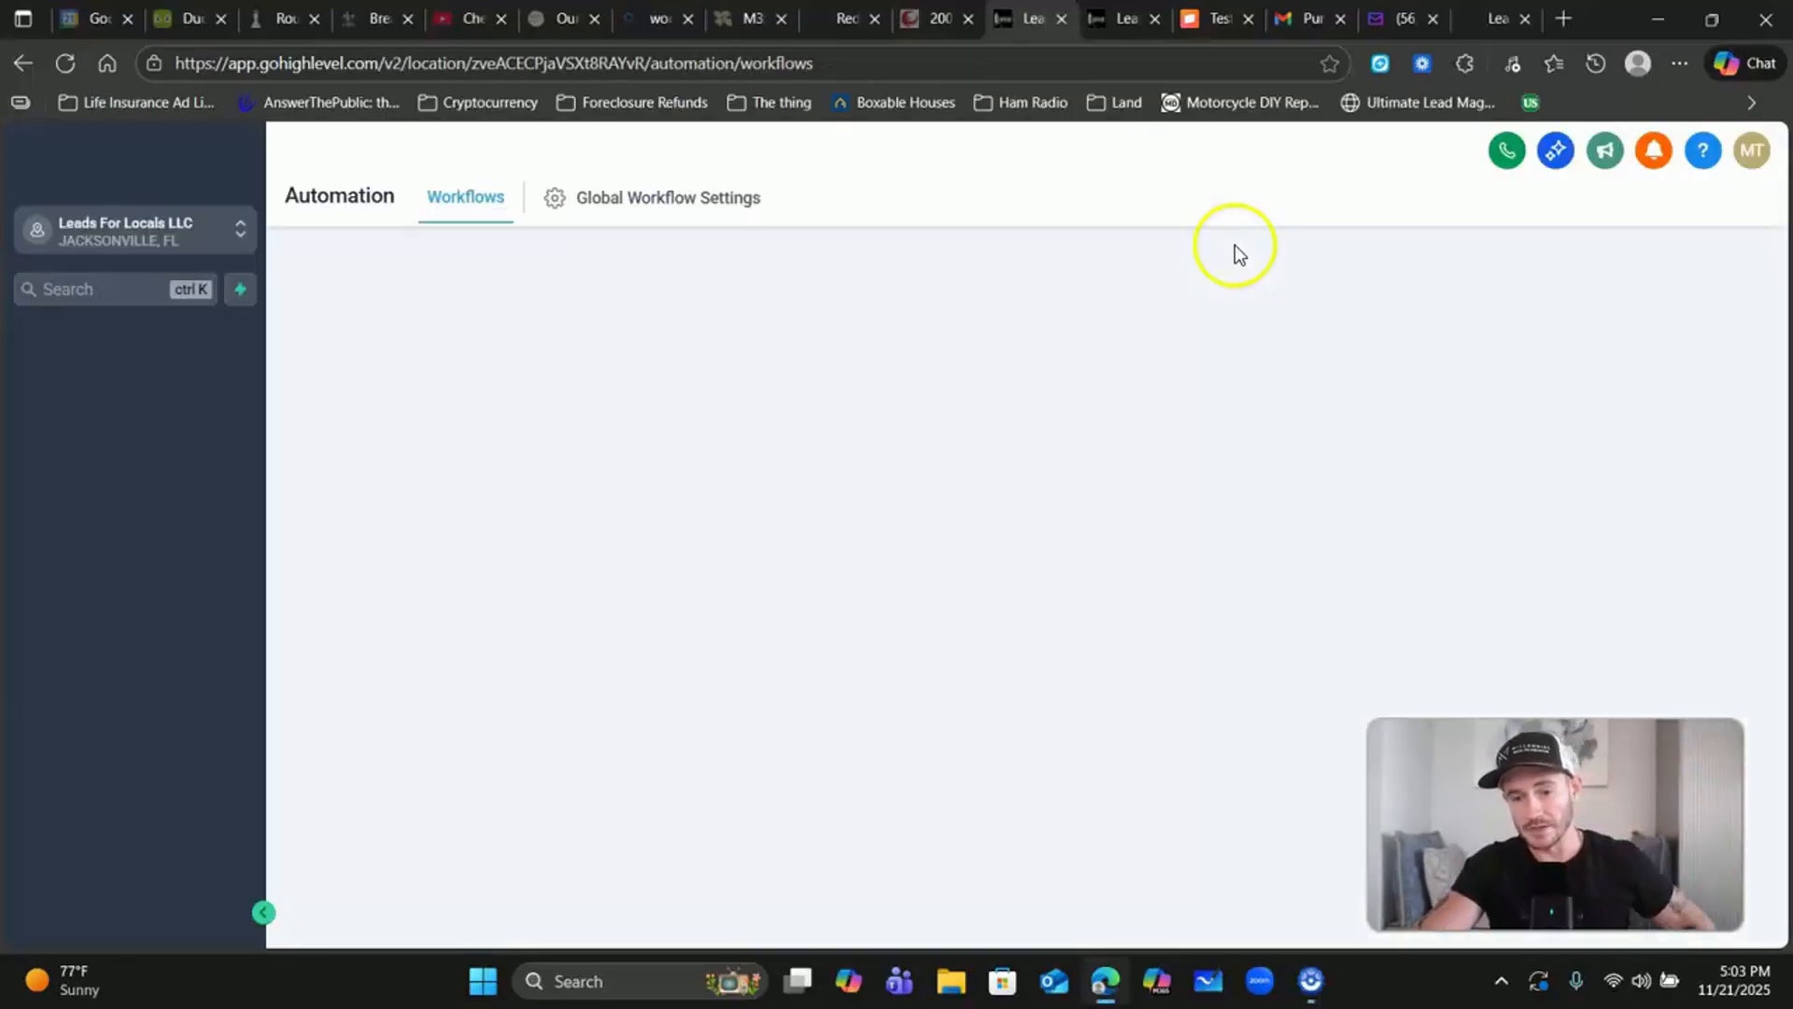